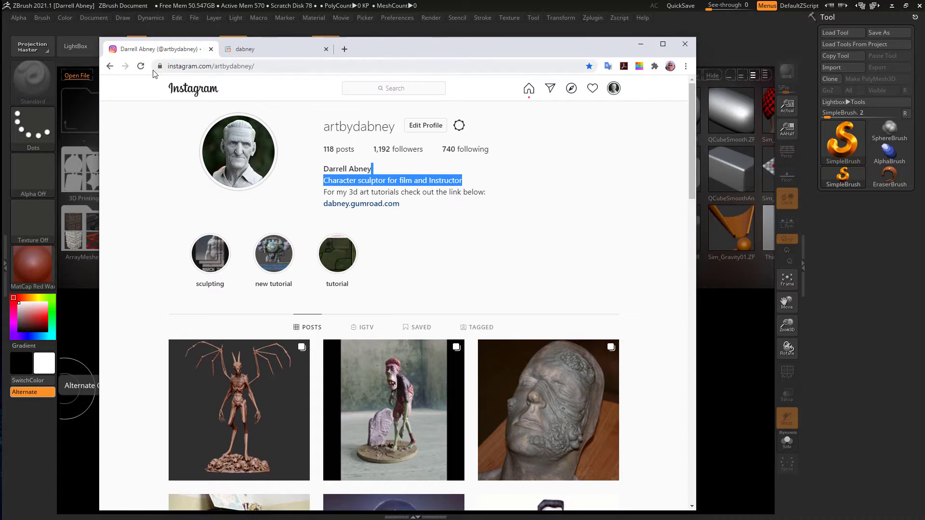
Step: View the artist's Instagram profile and Gumroad page in the browser, and minimize the browser to return to ZBrush
click(259, 66)
click(292, 50)
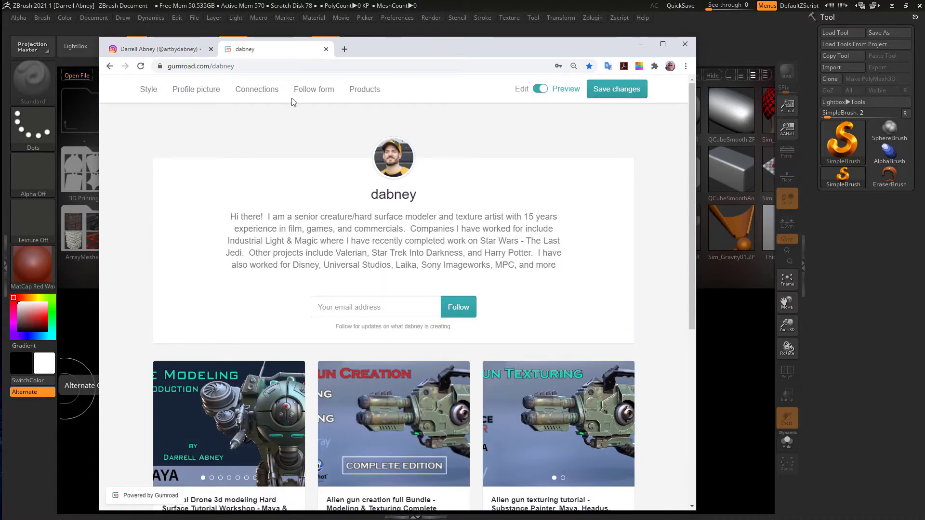
click(184, 66)
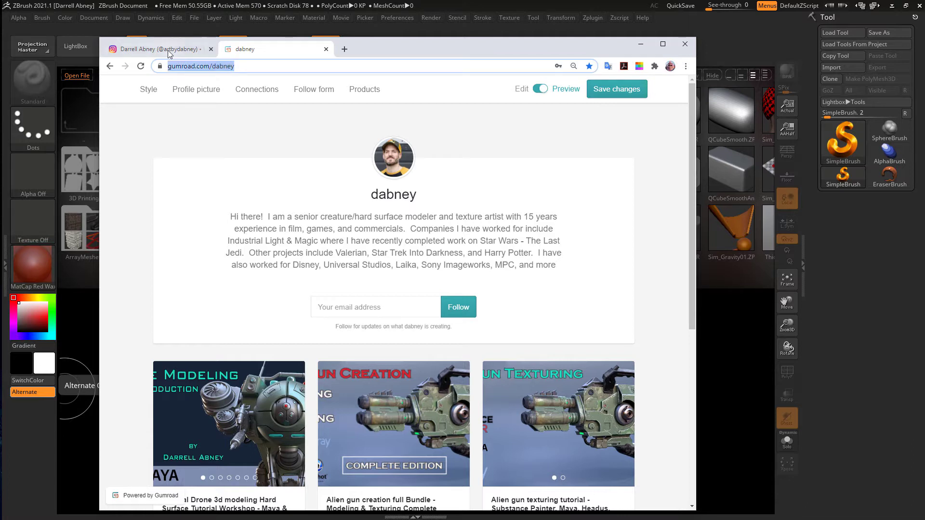
click(169, 50)
click(642, 45)
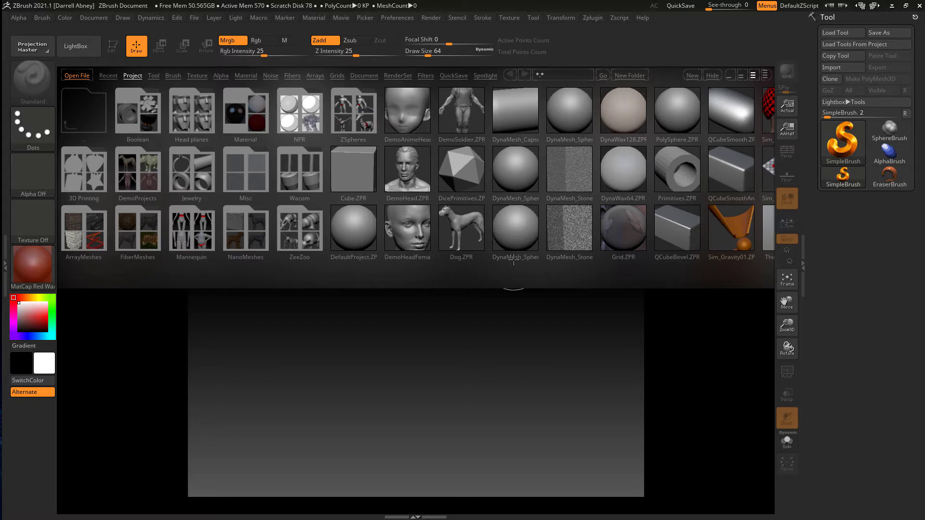
Step: Open the sample project Dog.ZPR from LightBox and look over the dog model
key(comma)
key(comma)
double_click(464, 226)
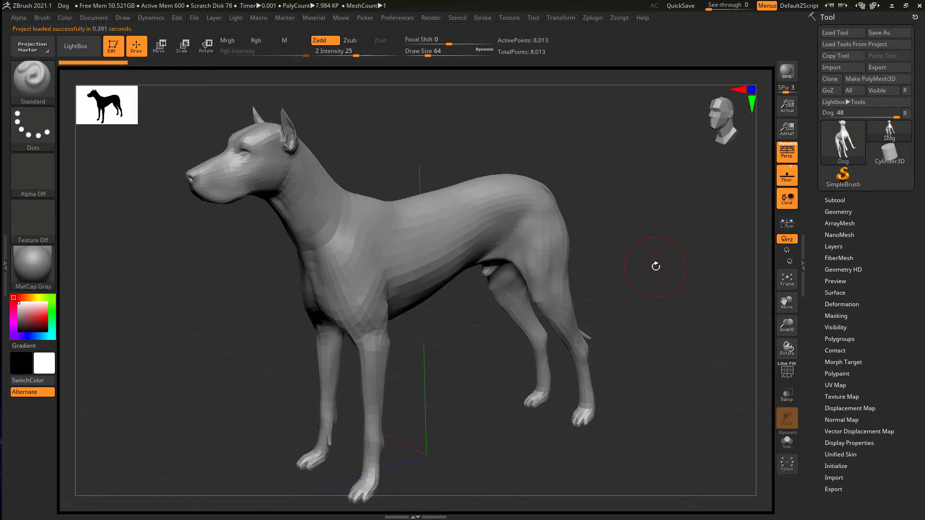
drag(656, 266, 584, 193)
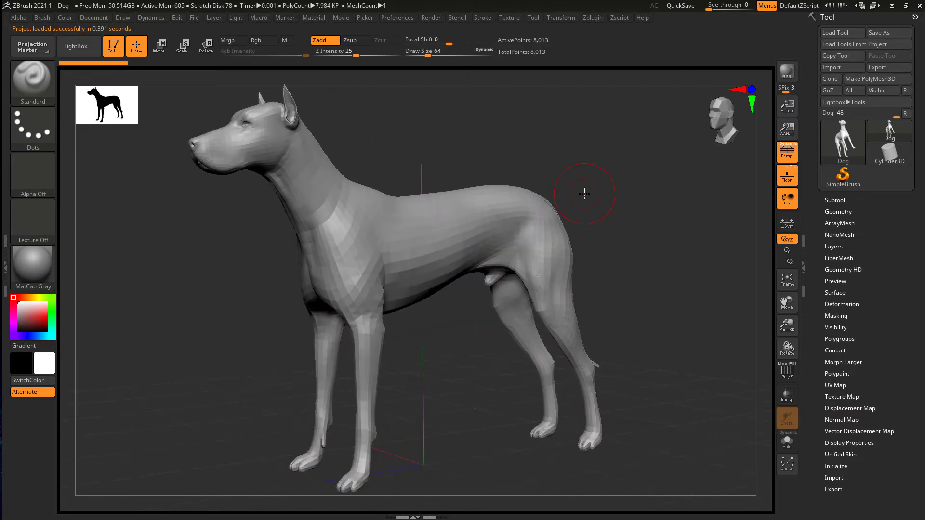
Step: Load the DemoHead.ZPR project without saving changes to the current one, and inspect the bust up to a front close-up
key(comma)
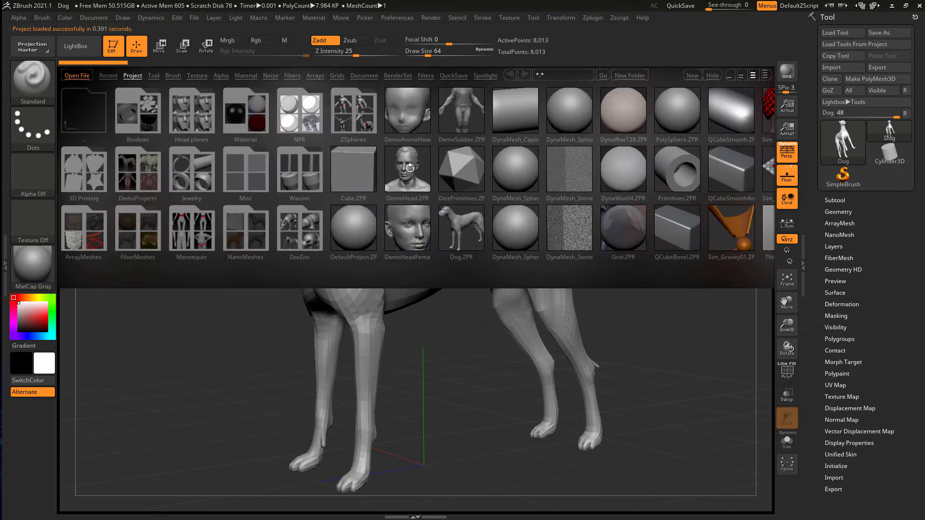
double_click(406, 168)
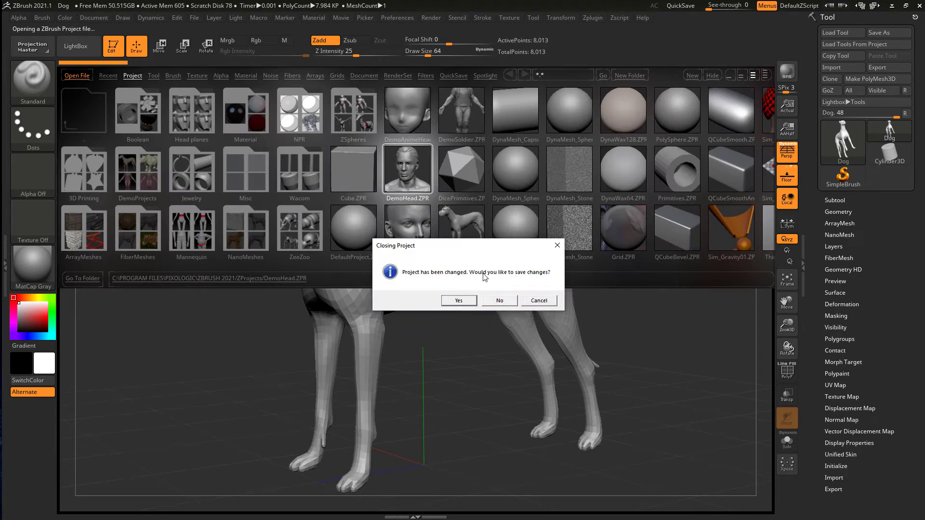
click(500, 300)
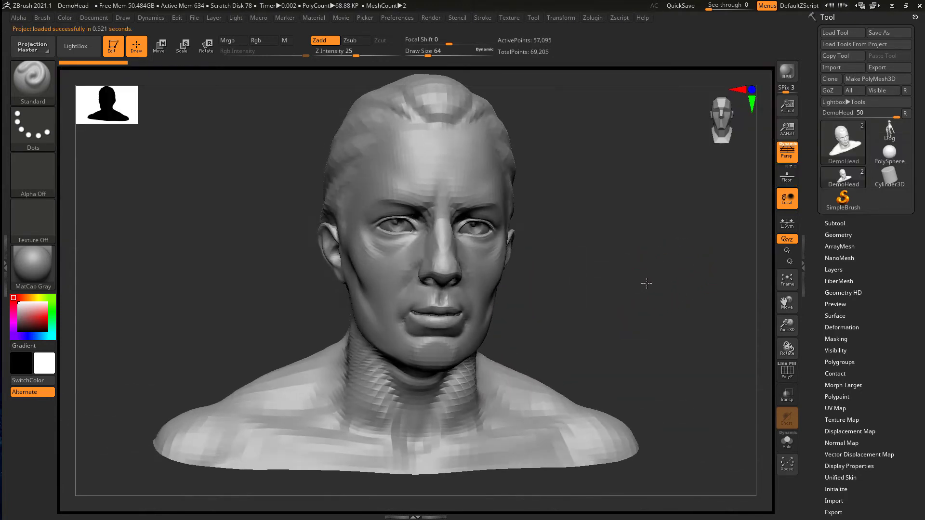
mouse_move(646, 283)
mouse_down()
mouse_move(603, 272)
mouse_move(642, 272)
mouse_move(634, 244)
mouse_move(624, 242)
mouse_move(636, 250)
mouse_move(629, 251)
mouse_move(638, 241)
mouse_move(639, 259)
mouse_move(648, 258)
mouse_move(635, 258)
mouse_move(646, 273)
mouse_move(578, 159)
mouse_move(607, 341)
mouse_move(580, 236)
mouse_move(597, 306)
mouse_move(619, 283)
mouse_move(574, 281)
mouse_move(603, 282)
mouse_move(614, 323)
mouse_up()
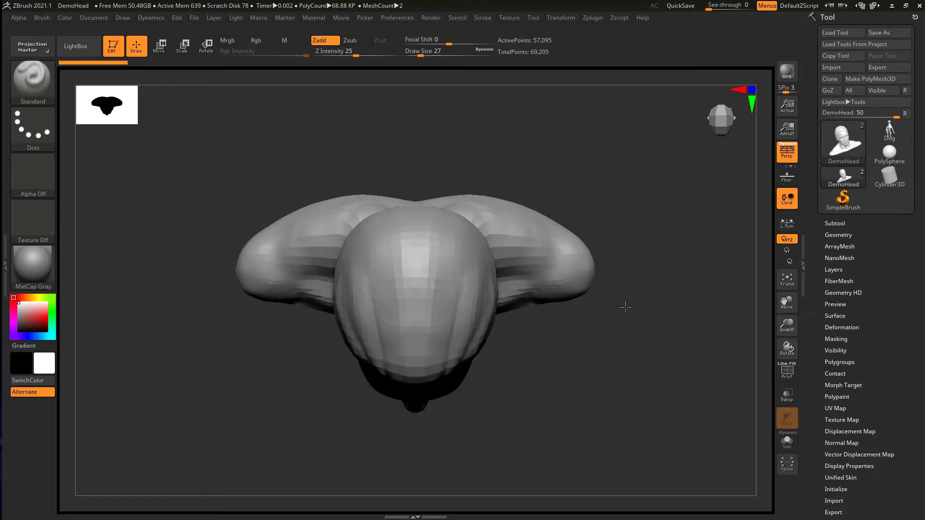
mouse_move(642, 264)
mouse_down()
mouse_move(640, 230)
mouse_move(632, 246)
mouse_move(638, 218)
mouse_move(638, 295)
mouse_move(622, 256)
mouse_move(628, 269)
mouse_move(551, 268)
mouse_move(655, 283)
mouse_move(598, 315)
mouse_move(605, 273)
mouse_move(640, 386)
mouse_move(746, 344)
mouse_up()
alt+drag(764, 305, 773, 234)
alt+drag(766, 199, 625, 139)
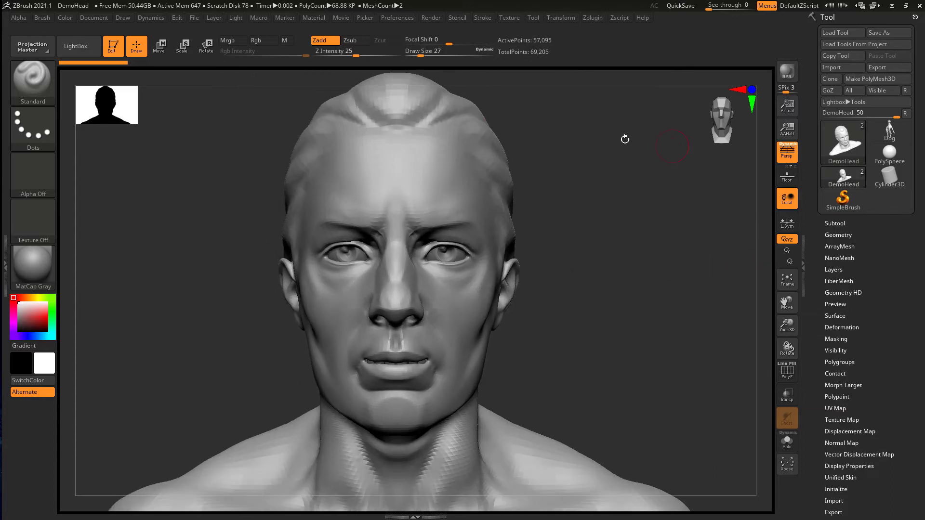
Step: Dock the Preferences palette in the side tray with its Interface settings expanded
click(409, 19)
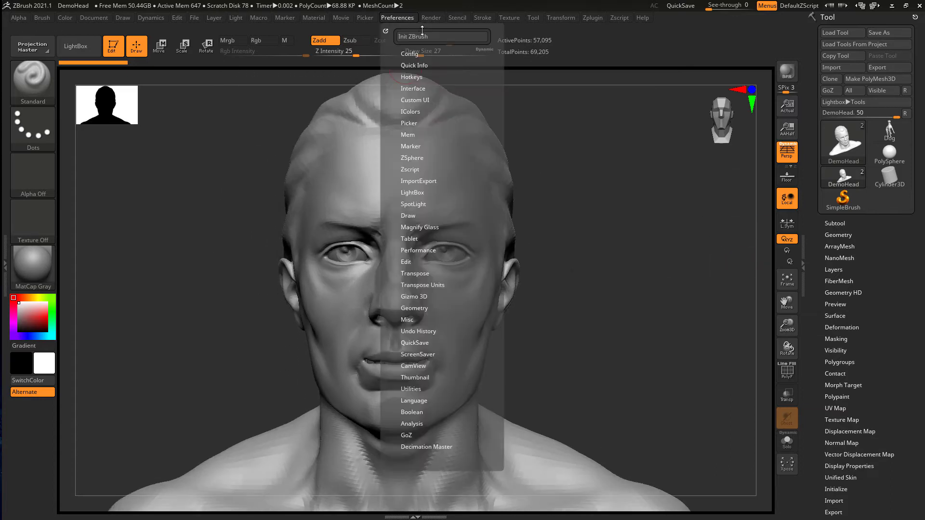
click(423, 89)
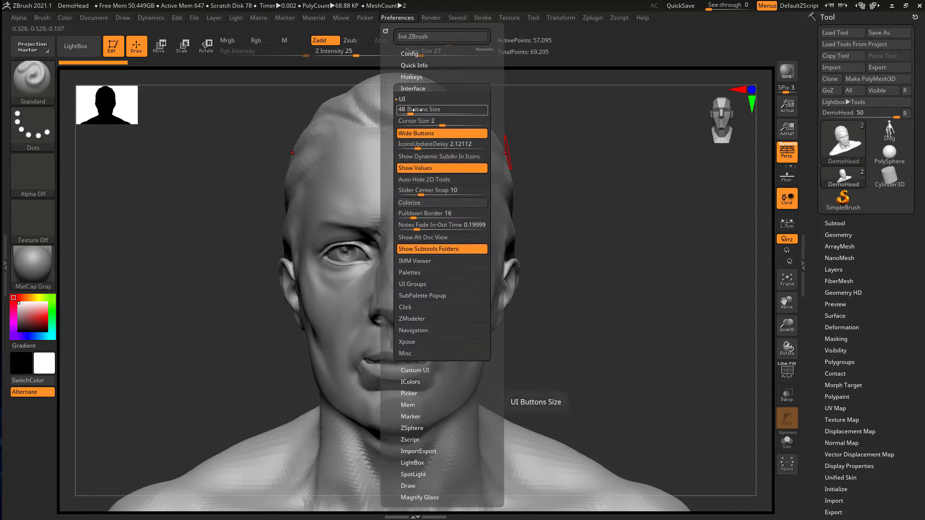
click(409, 19)
drag(386, 31, 811, 62)
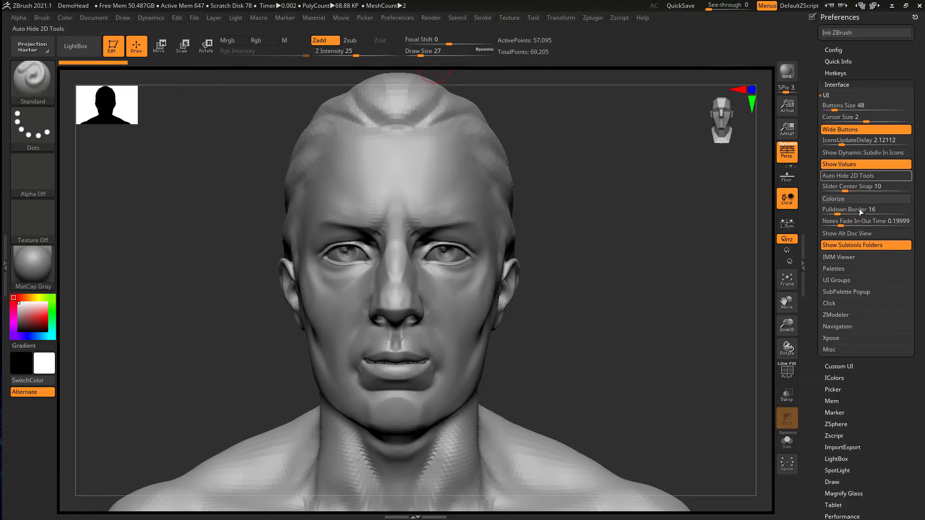
Step: Disable Enable RightClick Popup in the Interface navigation preferences, and test view navigation on the head
click(861, 84)
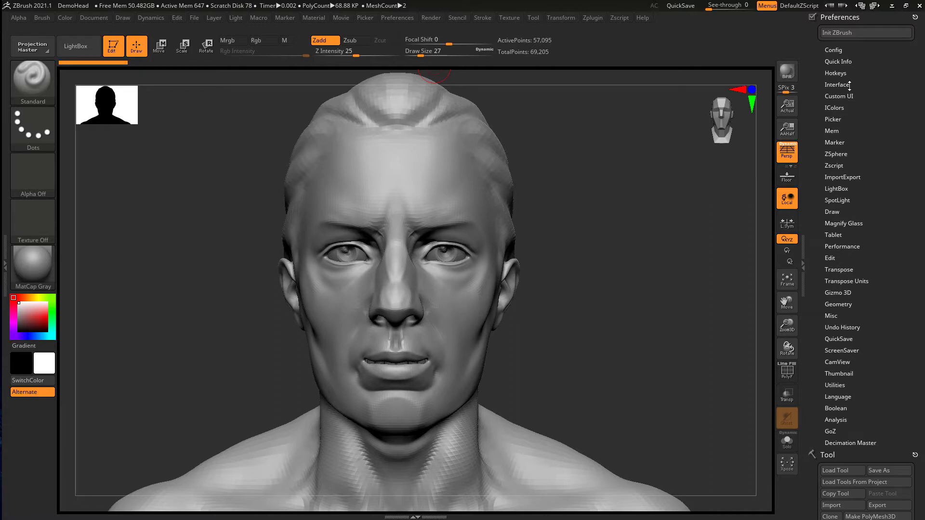
click(849, 84)
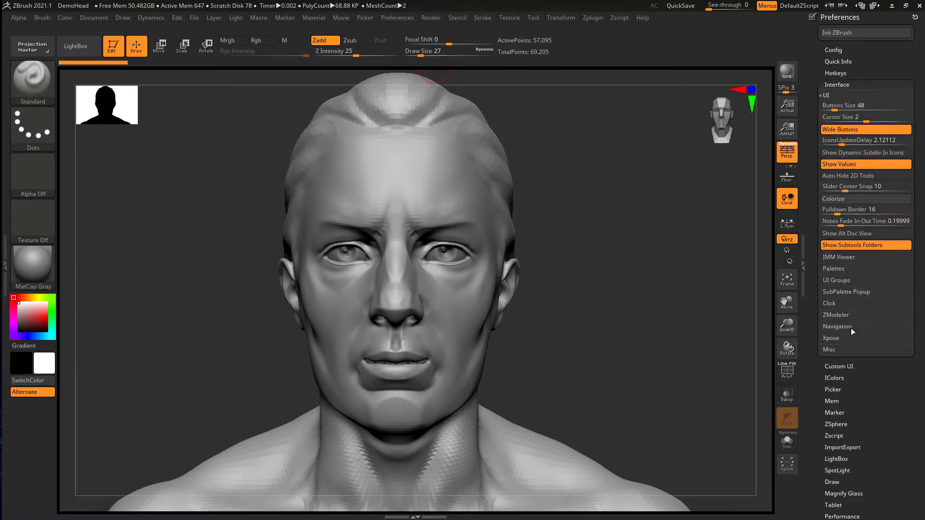
click(851, 328)
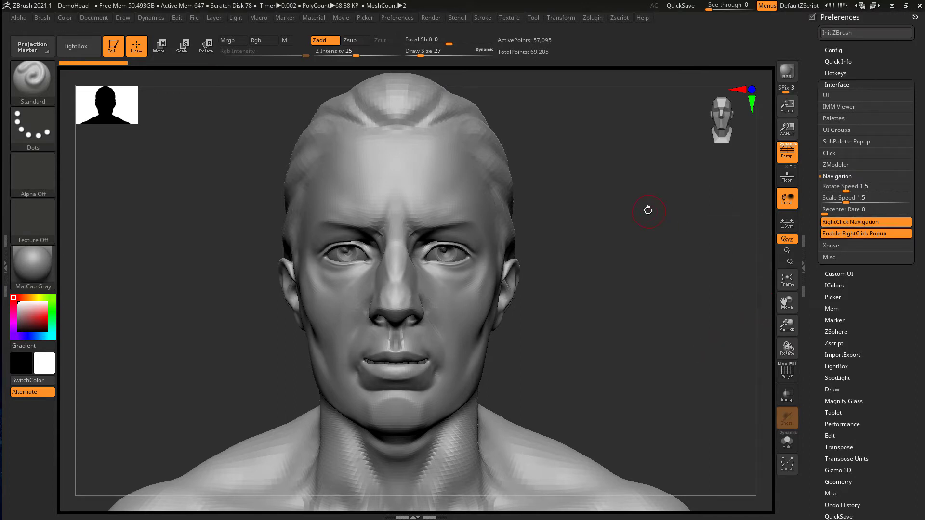
right_click(649, 210)
right_click(621, 211)
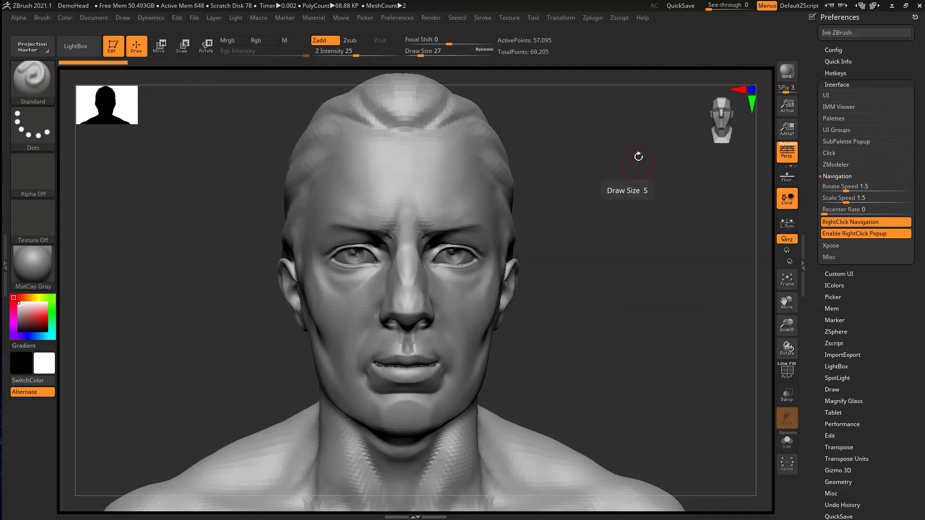
right_click(631, 169)
click(853, 233)
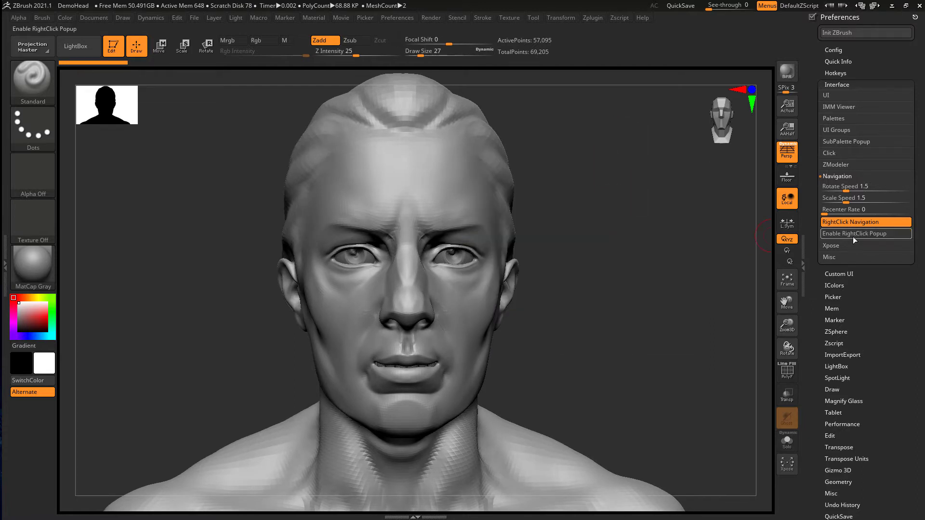
right_drag(665, 215, 598, 243)
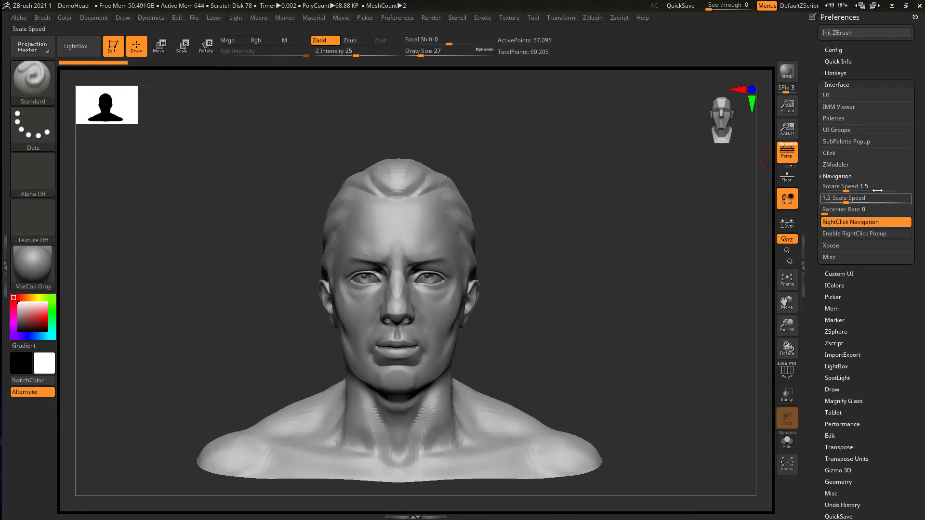
Step: Review the QuickSave preferences and turn the ScreenSaver off
click(846, 85)
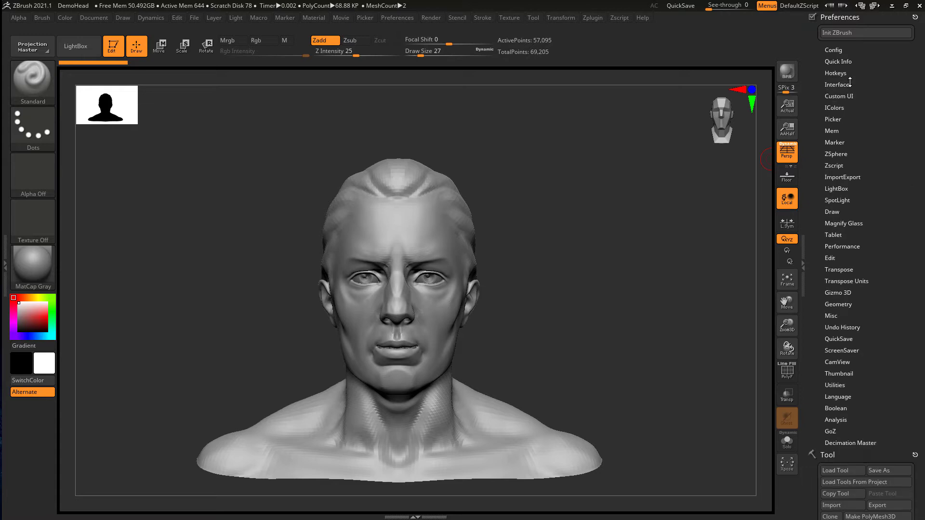
click(838, 338)
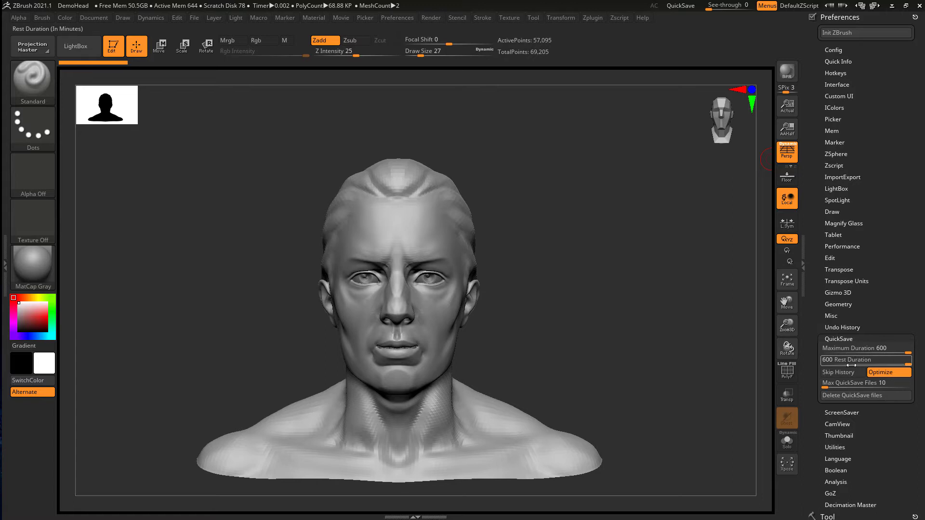
click(838, 338)
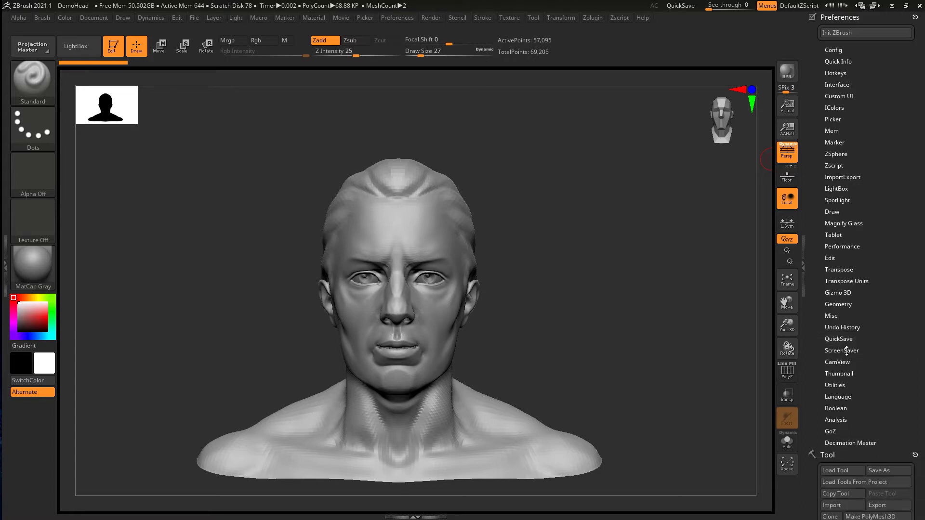
click(846, 350)
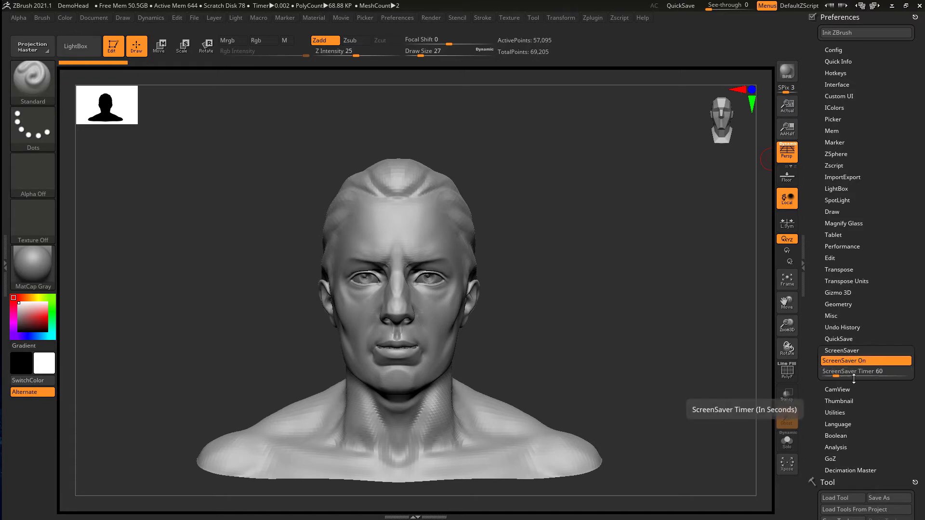
click(861, 360)
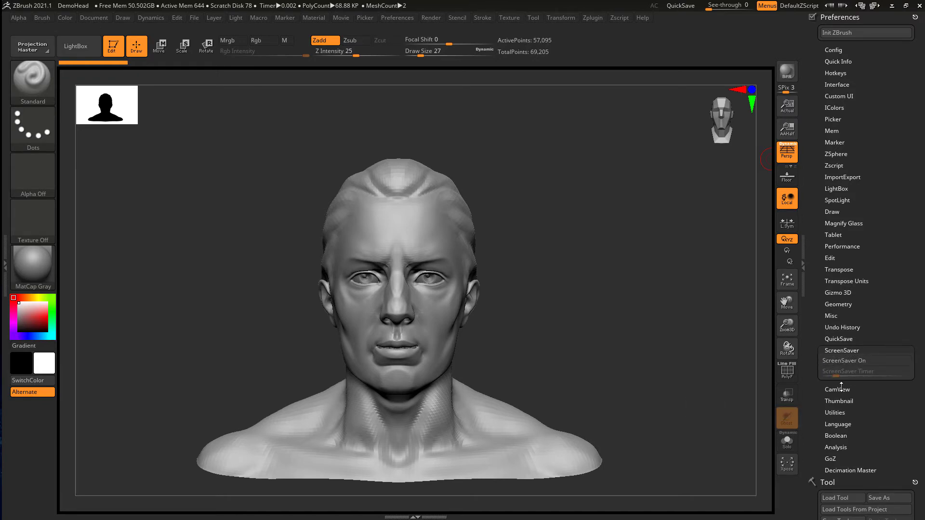
Step: Toggle CamView off and back on, and use the CamView head to snap the bust to side and front views
click(841, 388)
click(848, 372)
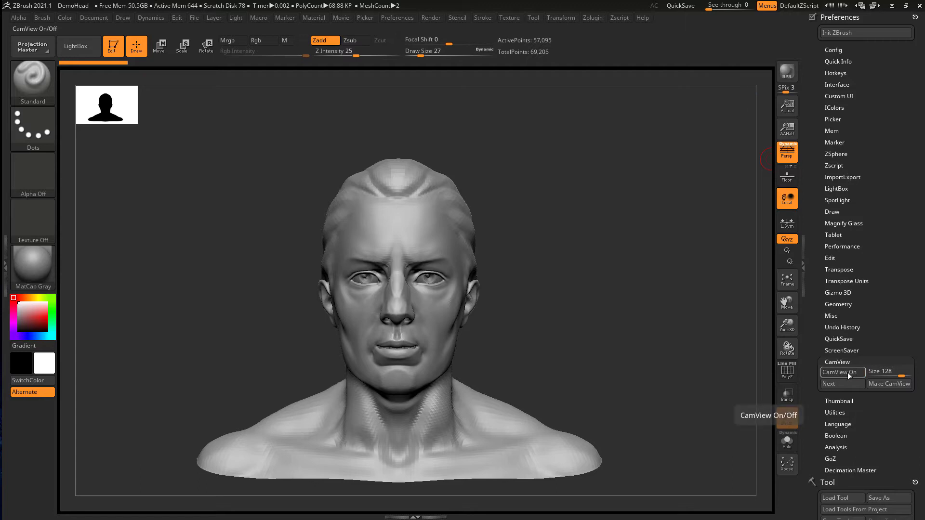
click(848, 372)
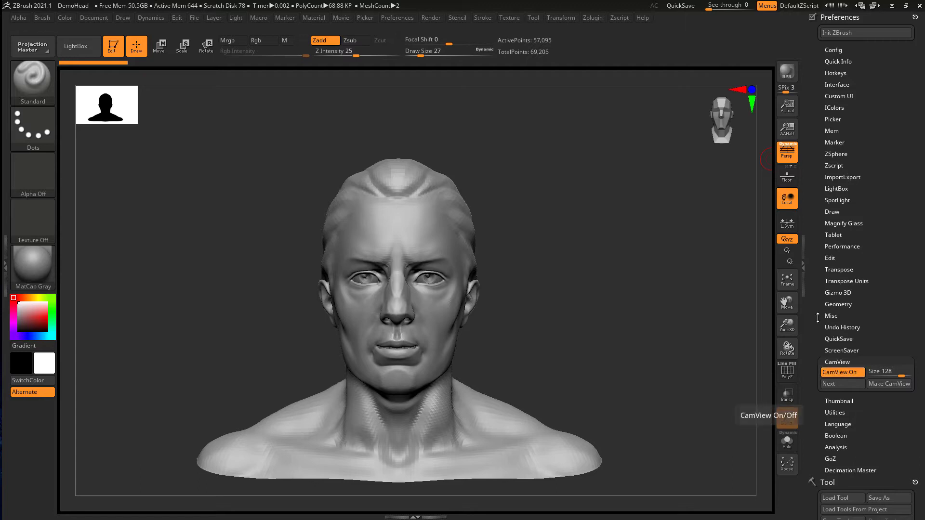
click(717, 117)
click(712, 117)
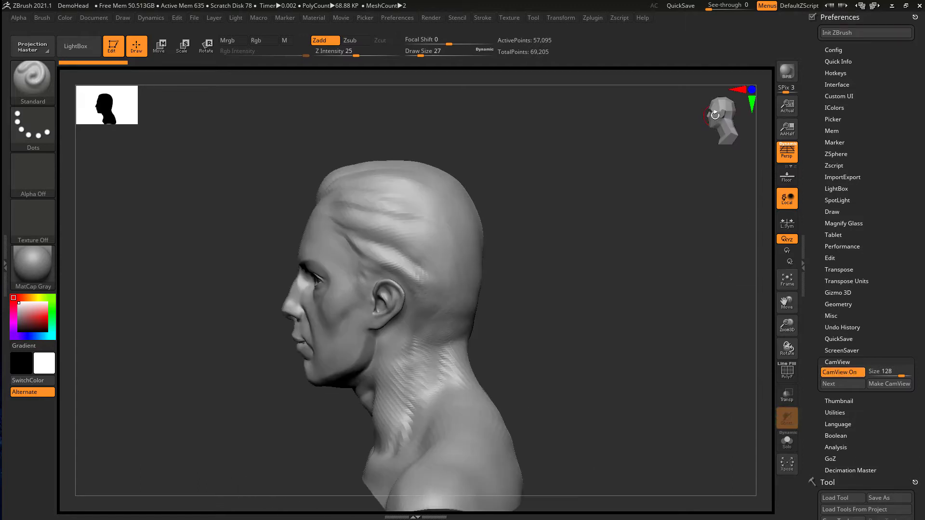
click(715, 116)
click(721, 103)
click(723, 127)
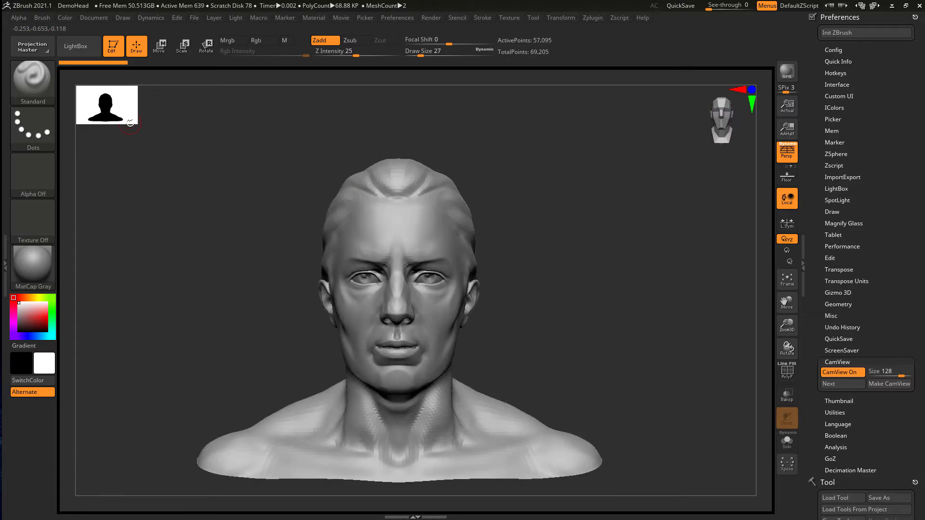
Step: Turn off the silhouette thumbnail in the Thumbnail preferences after zooming and reframing the bust
ctrl+right_drag(569, 246, 576, 267)
mouse_move(585, 299)
ctrl+right_down()
mouse_move(584, 324)
mouse_move(593, 299)
ctrl+right_up()
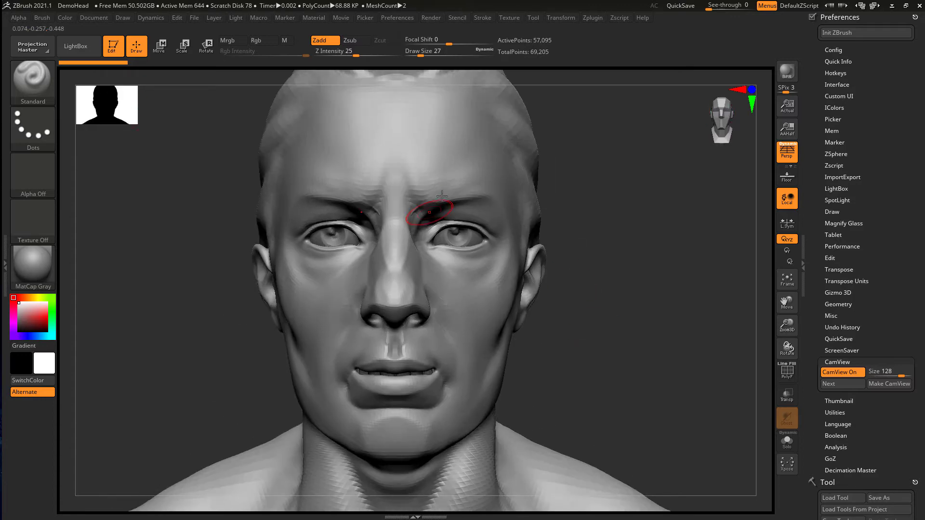
key(f)
click(838, 362)
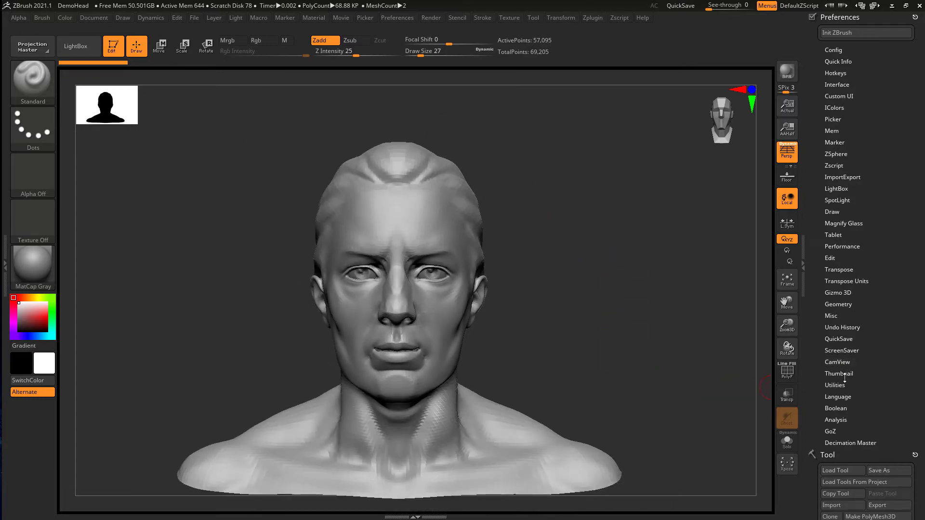
click(841, 374)
click(849, 384)
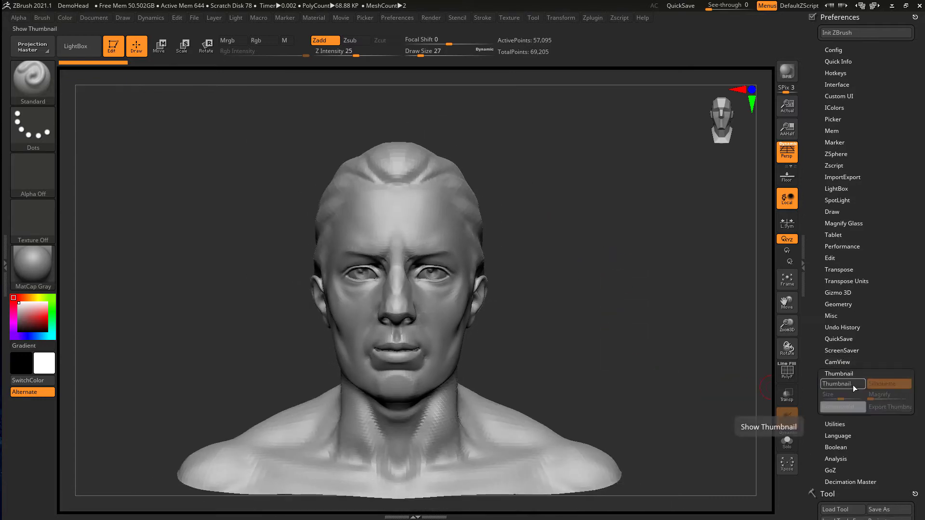
click(850, 384)
click(849, 384)
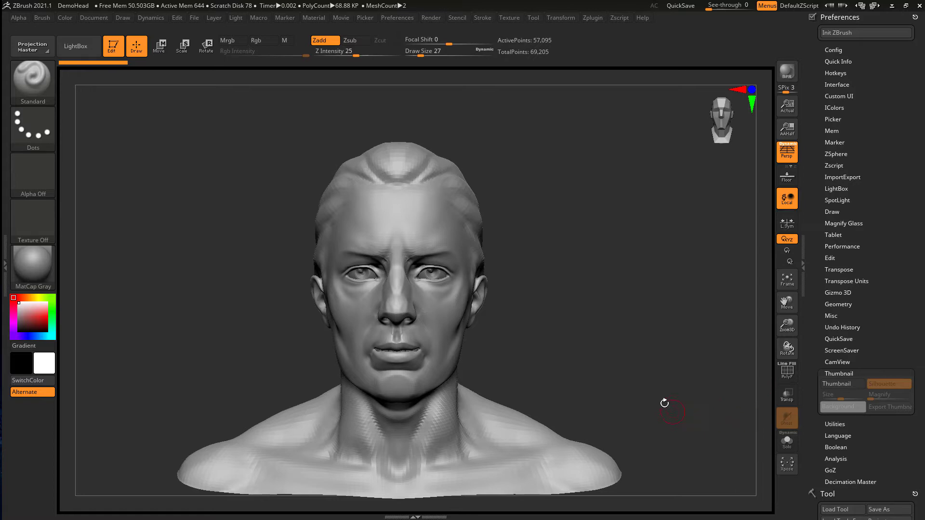
alt+drag(647, 379, 603, 369)
click(840, 374)
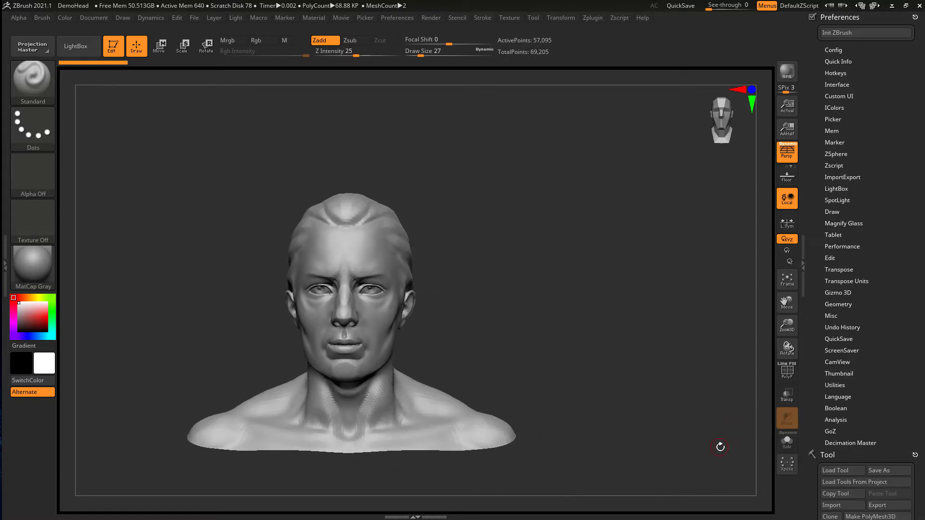
Step: Review the Config preferences, reframe the bust in front view, and collapse the Preferences palette
click(833, 50)
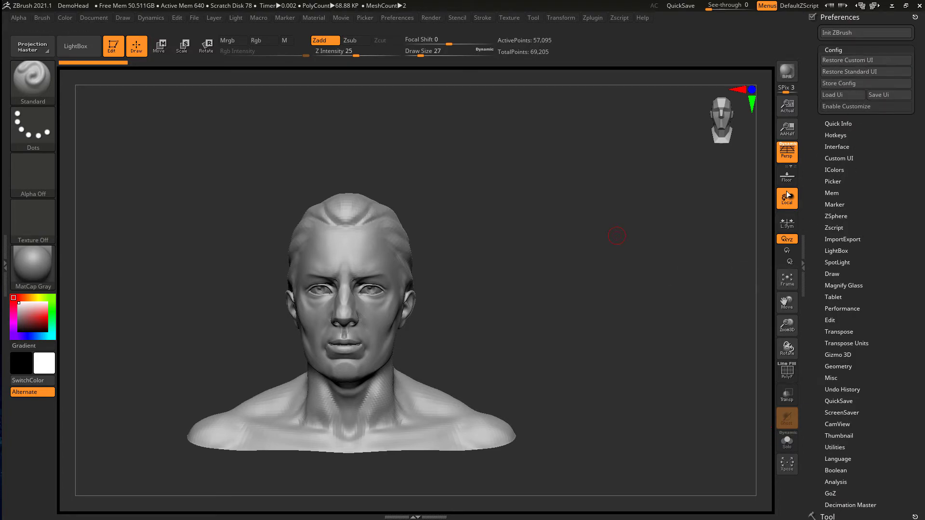
ctrl+right_drag(654, 318, 610, 252)
mouse_move(570, 321)
ctrl+right_down()
mouse_move(548, 318)
mouse_move(568, 299)
mouse_move(588, 328)
ctrl+right_up()
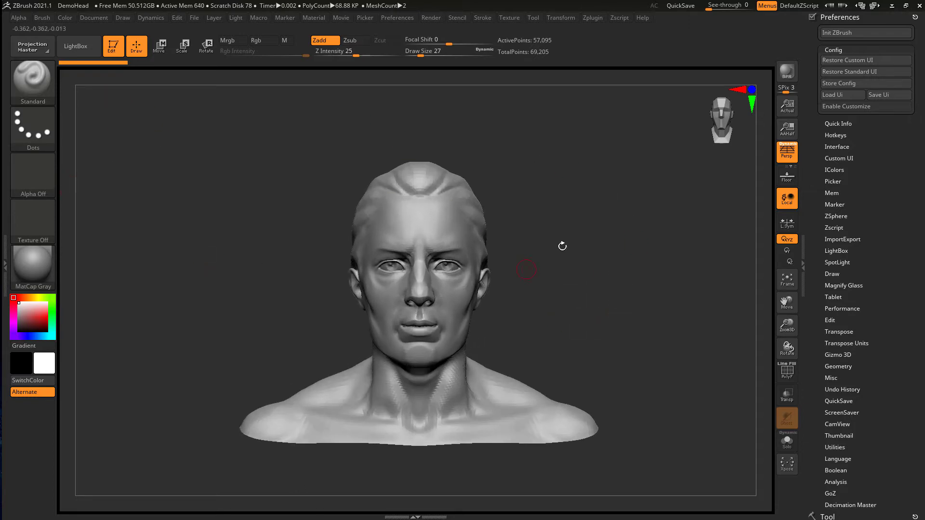
alt+right_drag(632, 280, 587, 254)
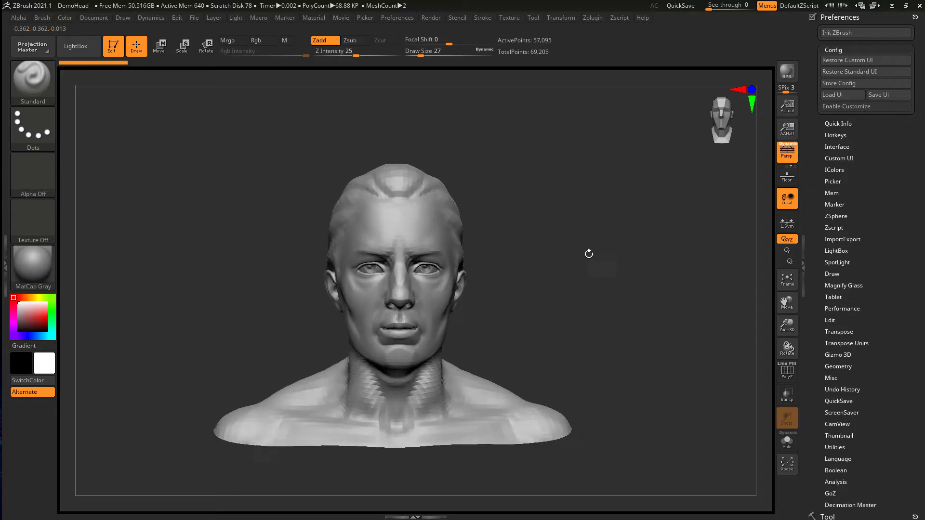
click(838, 18)
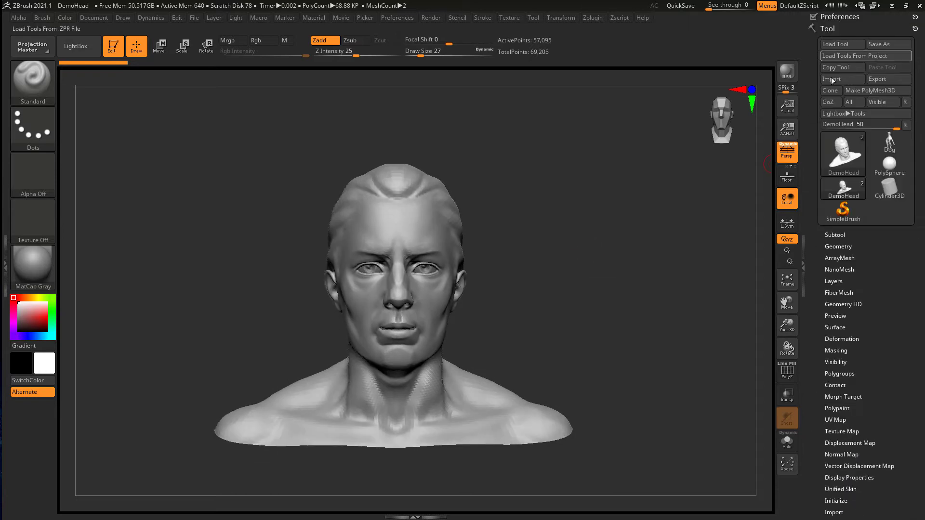
Step: Orbit the bust to a three-quarter view and leave Edit mode, choosing Always Switch for 2.5D mode
right_drag(526, 255, 493, 262)
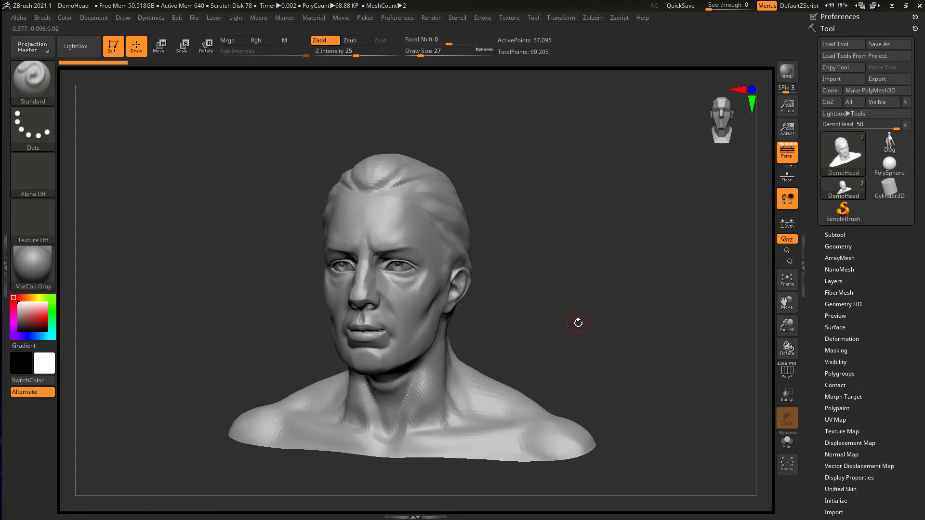
key(t)
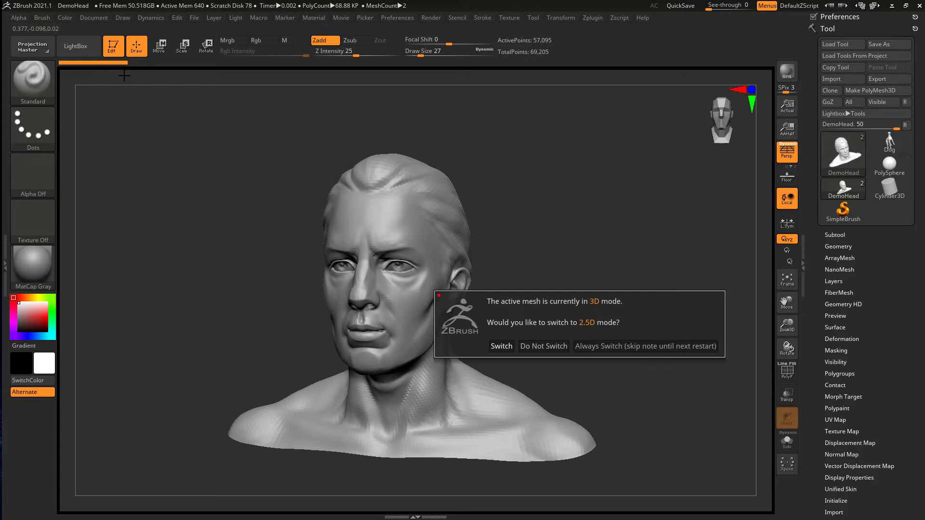
click(588, 347)
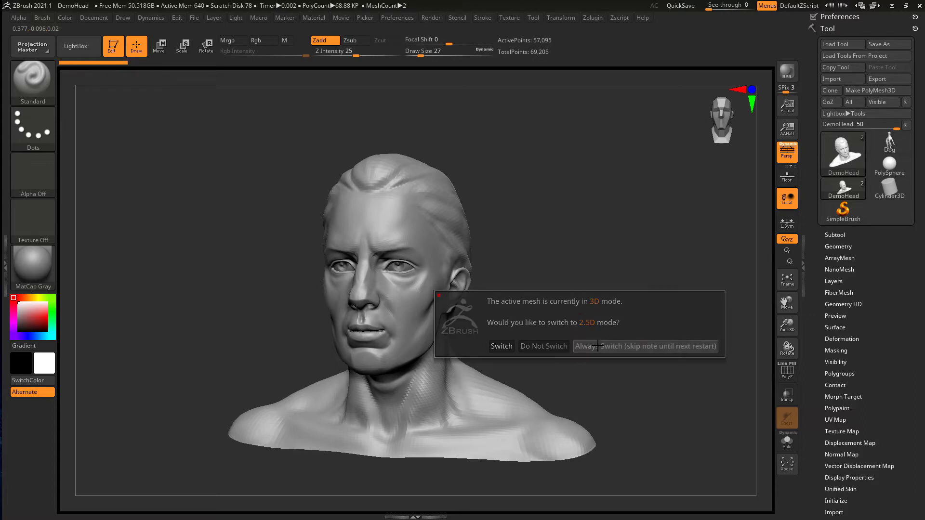
Step: Stamp six smaller copies of the bust around the main one on the 2.5D canvas
drag(549, 236, 549, 328)
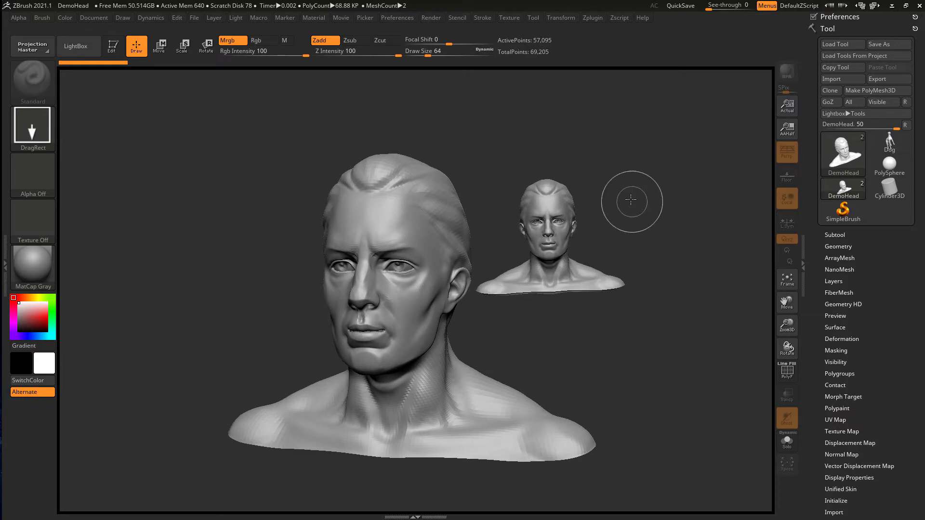
drag(630, 201, 640, 336)
drag(588, 287, 579, 388)
drag(492, 303, 478, 402)
drag(326, 306, 314, 403)
drag(259, 313, 289, 435)
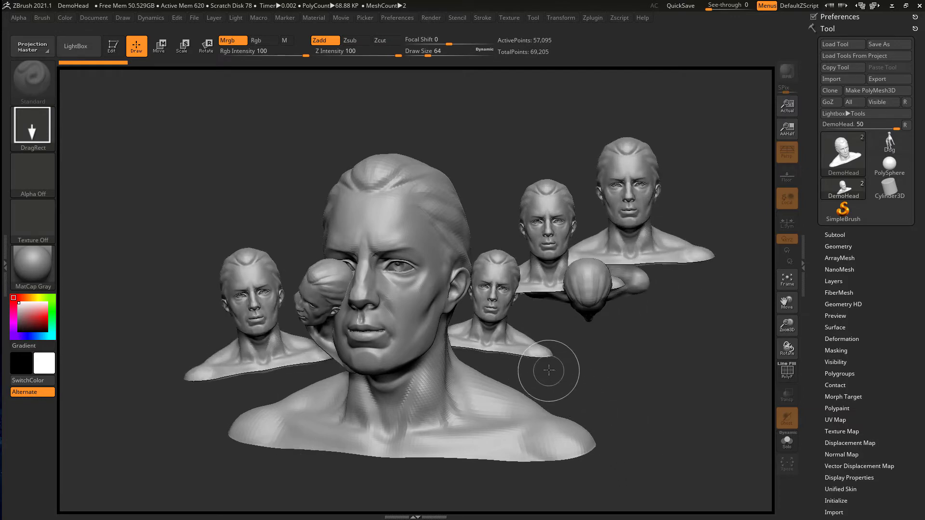
Step: Return to Edit mode, clear the stamped copies from the canvas, and frame the bust in front view
key(t)
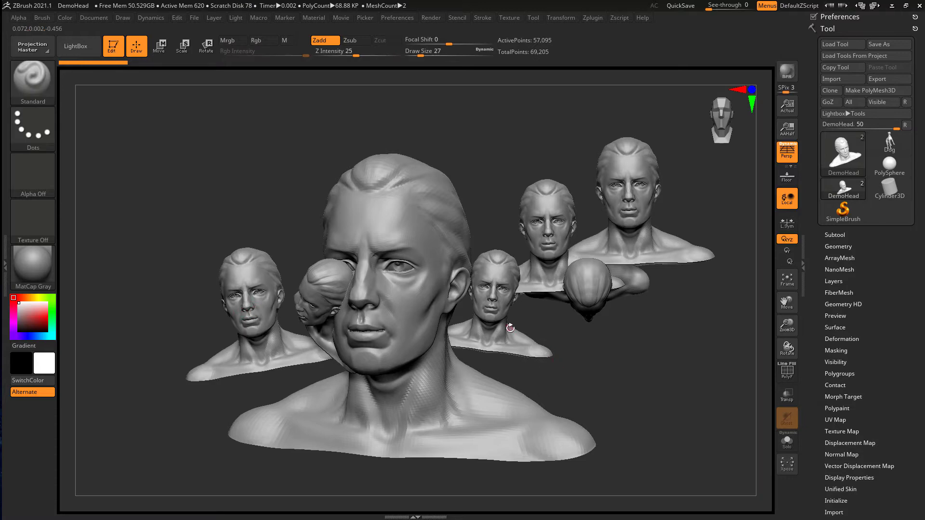
key(ctrl+n)
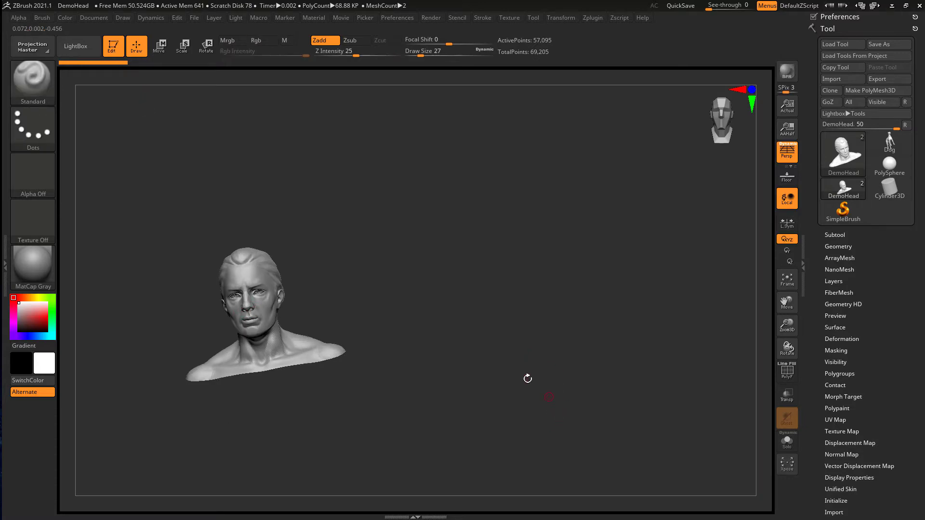
drag(389, 297, 415, 302)
key(f)
shift+drag(563, 342, 614, 316)
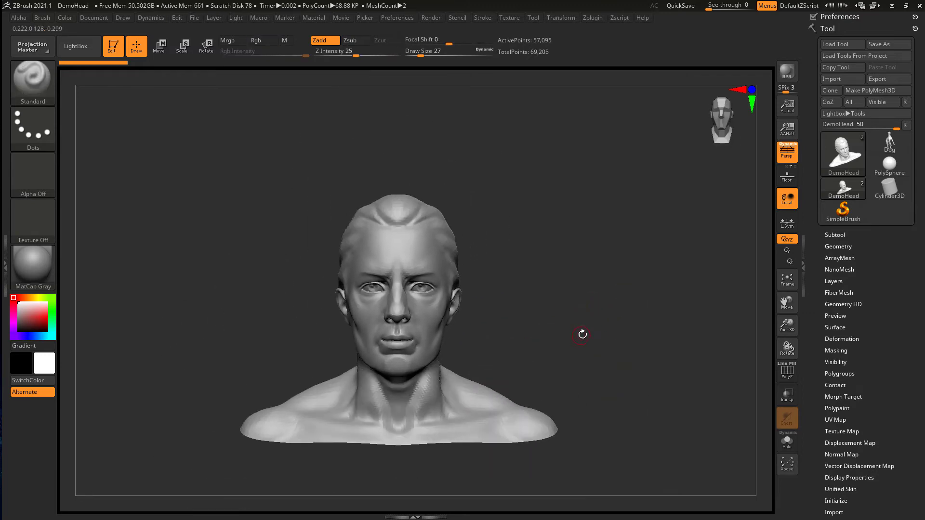
Step: Leave Edit mode and stamp three more copies of the bust beside it, each larger than the previous one
key(t)
drag(473, 262, 479, 343)
drag(543, 221, 551, 337)
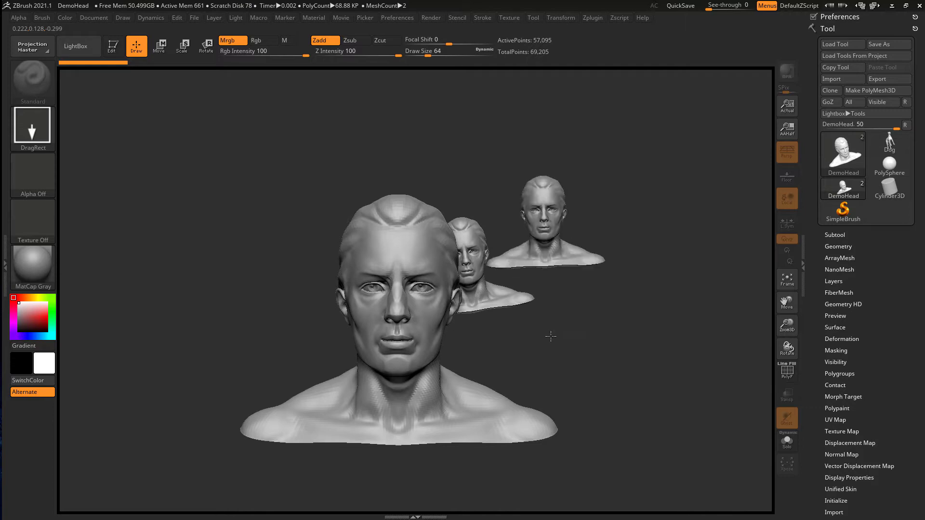
drag(624, 202, 628, 380)
Step: Re-enter Edit mode, clear the three extra busts, and center the remaining bust smaller on the canvas
key(t)
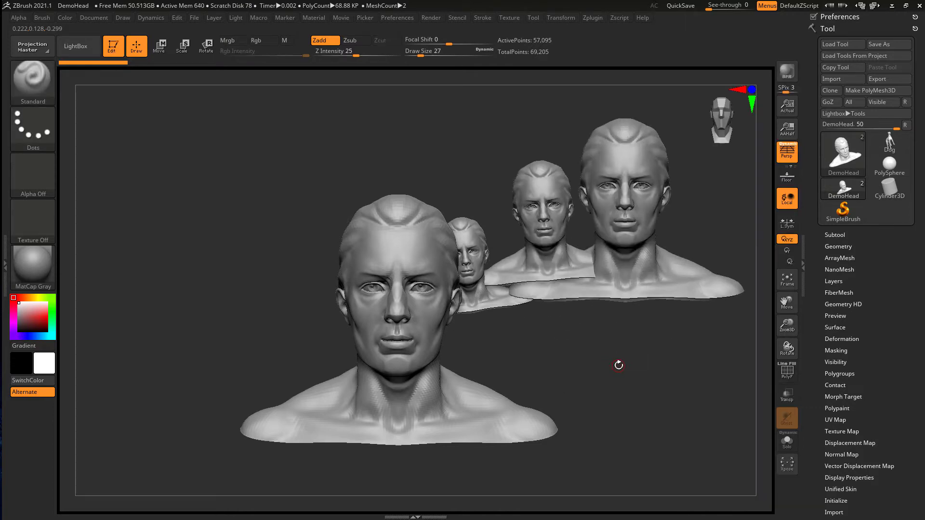
key(ctrl+n)
drag(620, 353, 614, 356)
key(f)
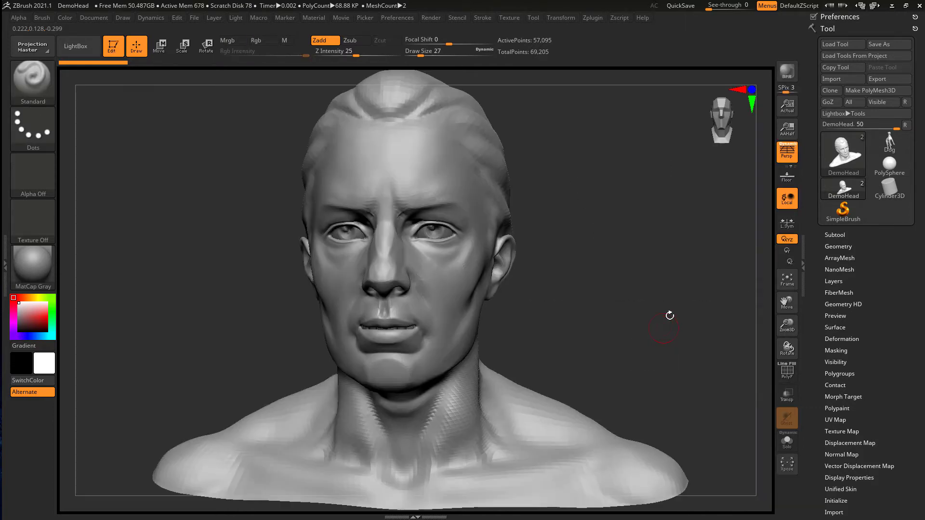
ctrl+right_drag(601, 315, 586, 299)
alt+right_drag(585, 299, 600, 307)
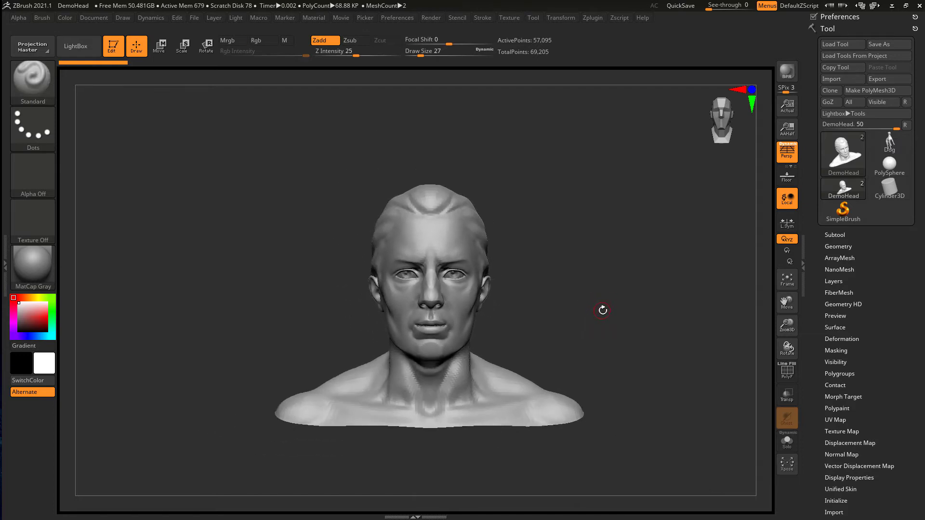
Step: Leave Edit mode and clear the canvas completely
key(t)
key(ctrl+n)
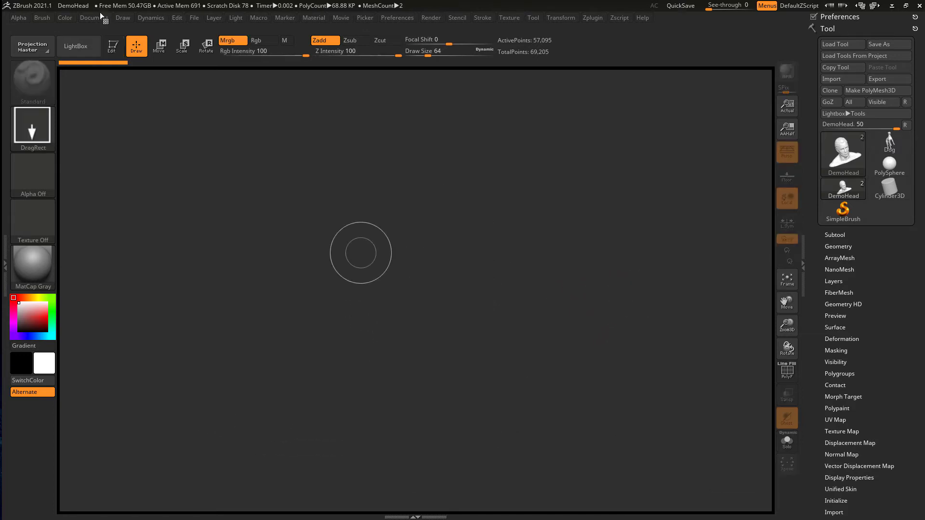
Step: Dock the Document palette in the left tray and remove the Material palette from that tray
click(97, 21)
drag(83, 30, 4, 135)
click(6, 265)
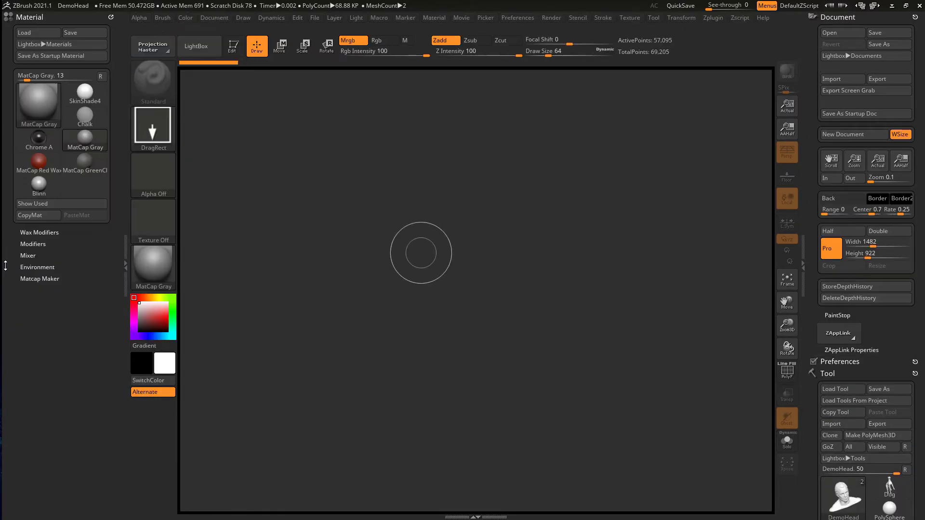
drag(814, 16, 143, 101)
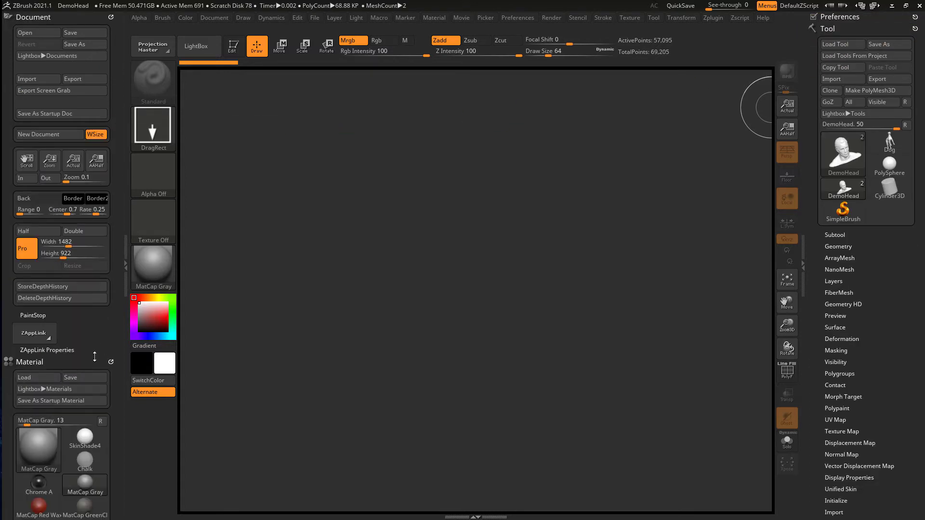
click(111, 363)
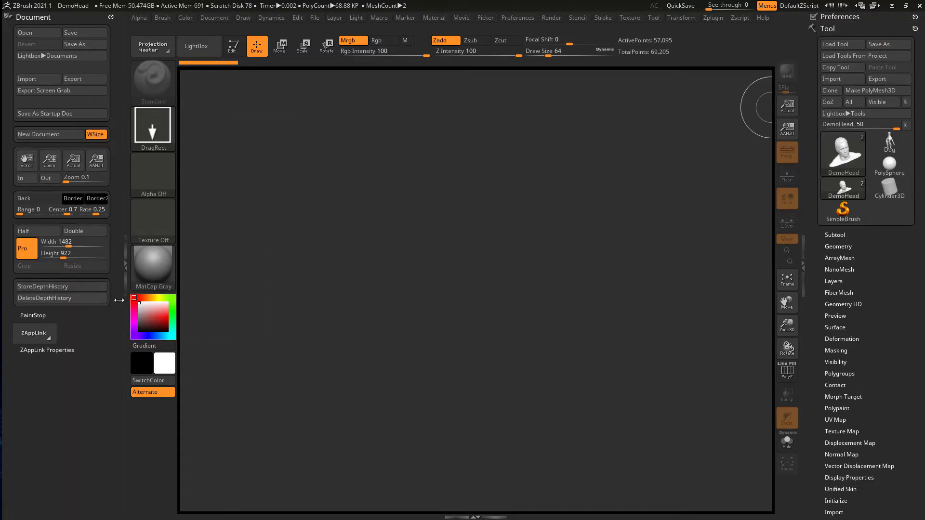
Step: Resize the document to a width of 600 with Pro proportions on, accepting the non-undoable resize
mouse_move(68, 243)
mouse_down()
mouse_move(76, 243)
mouse_move(59, 244)
mouse_up()
click(82, 266)
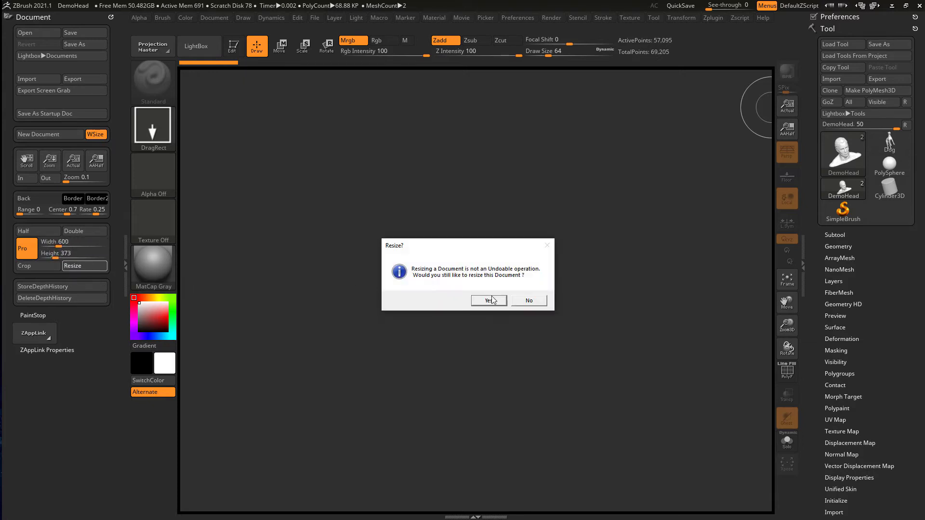
click(491, 299)
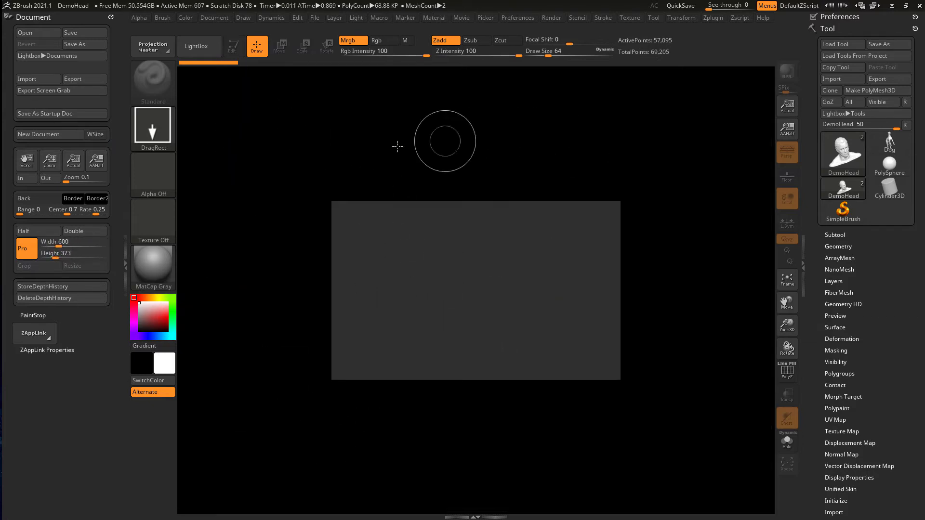
Step: Enlarge the document proportionally to a width of 1192 and apply the resize
drag(59, 242, 67, 242)
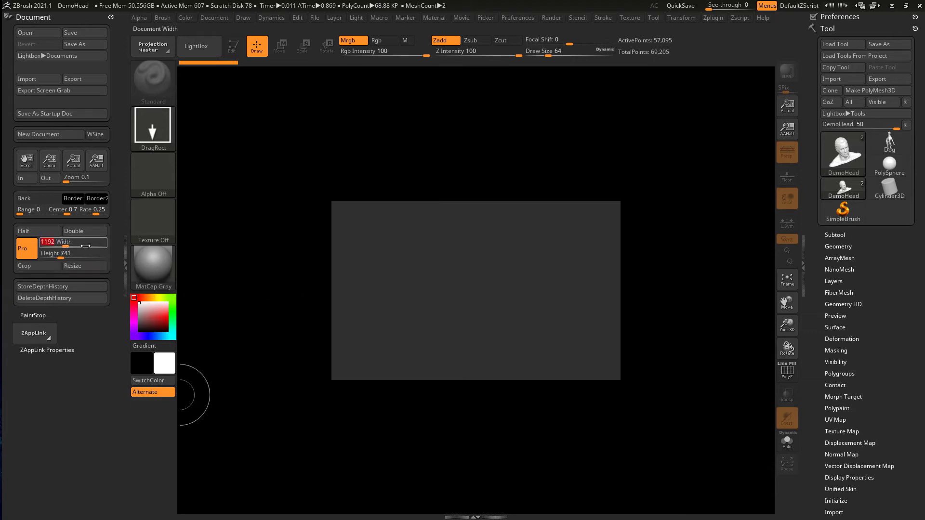
click(82, 266)
click(501, 301)
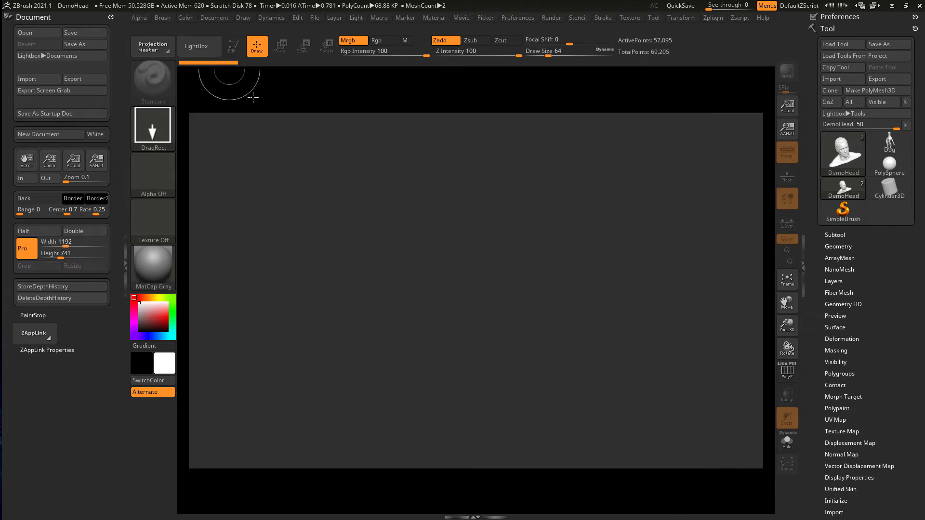
Step: Set the document width to 1300 with proportions kept and apply the resize
drag(70, 242, 75, 238)
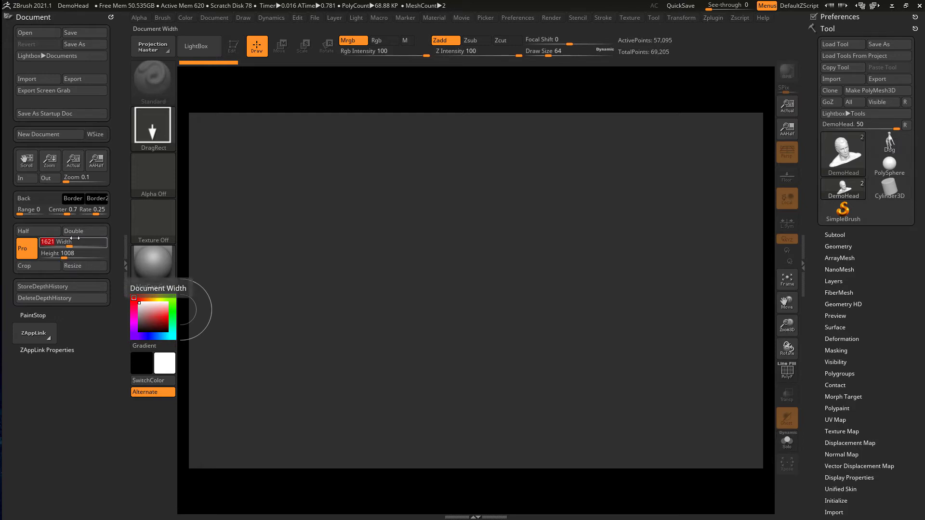
text(1300)
key(Return)
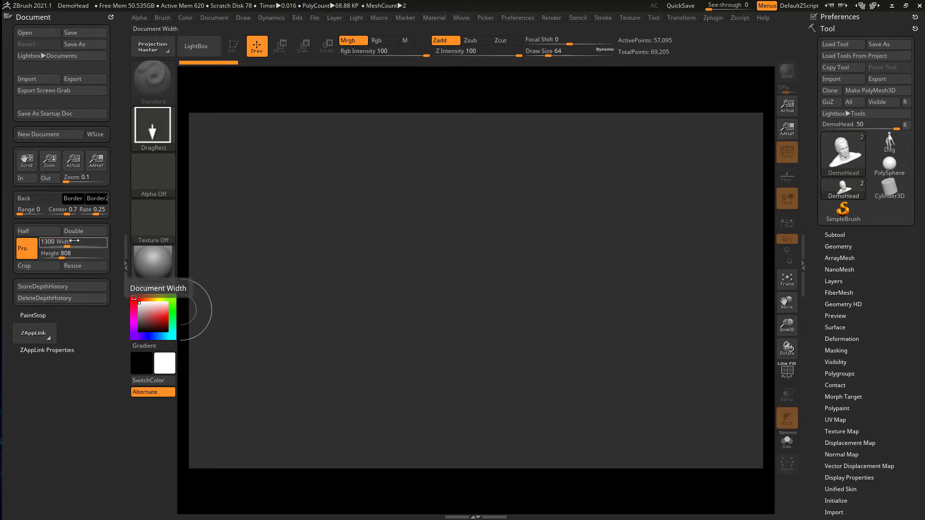
click(84, 266)
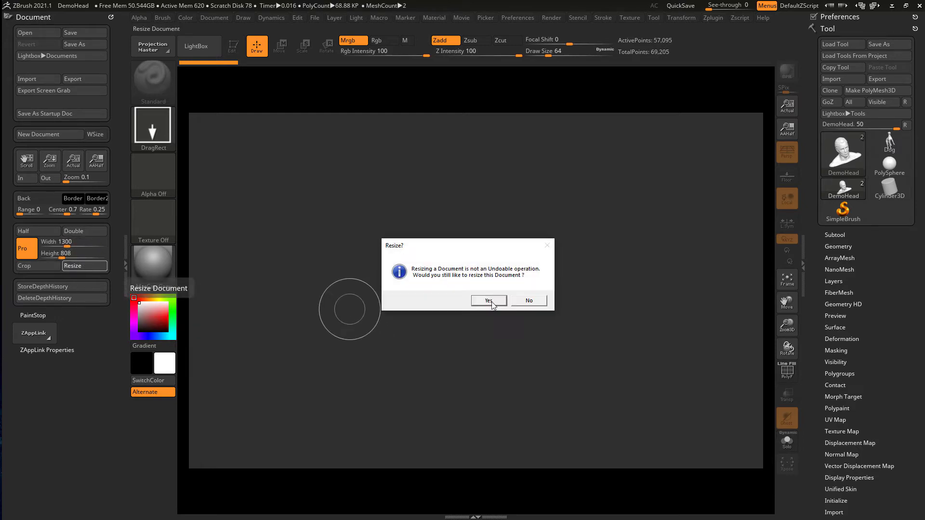
click(489, 300)
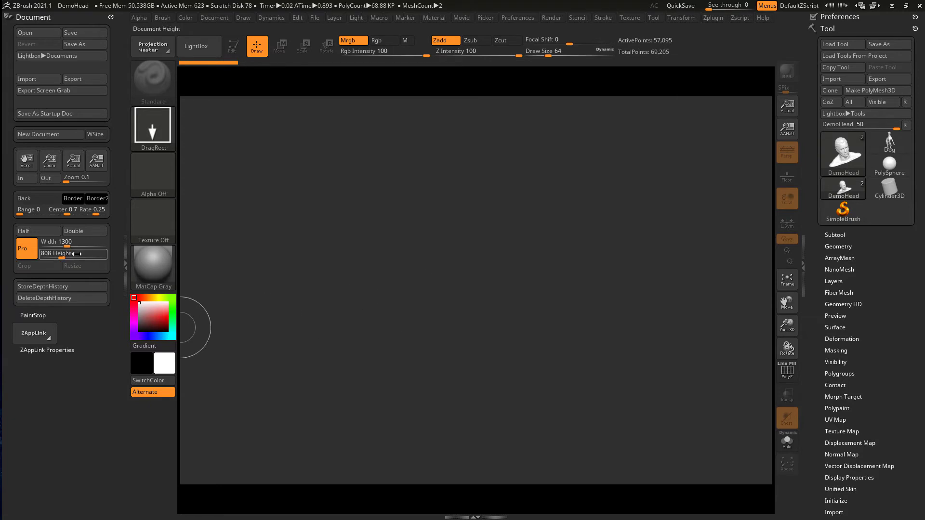
Step: Turn off the Pro proportion constraint, set the document height to 1100, and apply the resize
click(34, 255)
click(76, 254)
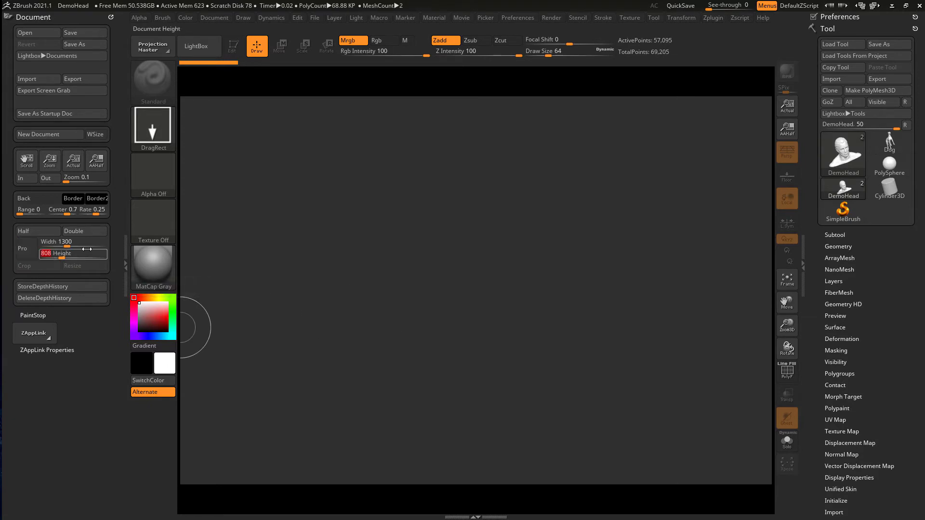
text(1100)
key(Return)
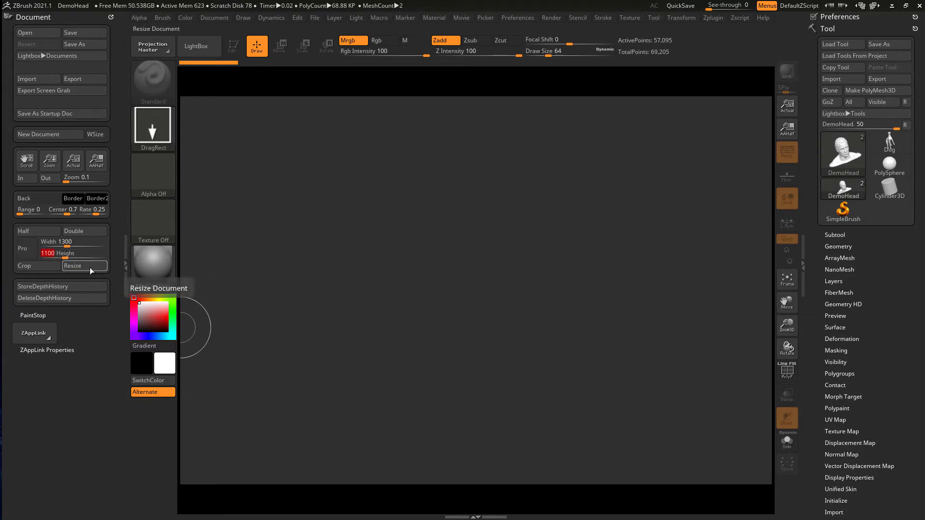
click(86, 266)
click(483, 301)
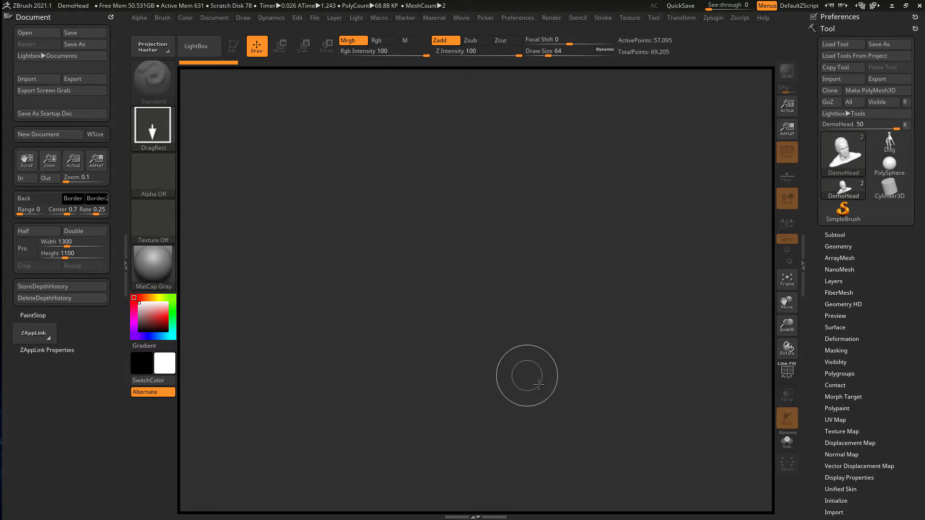
Step: Reduce the Draw Size to 23
key(s)
drag(450, 285, 442, 288)
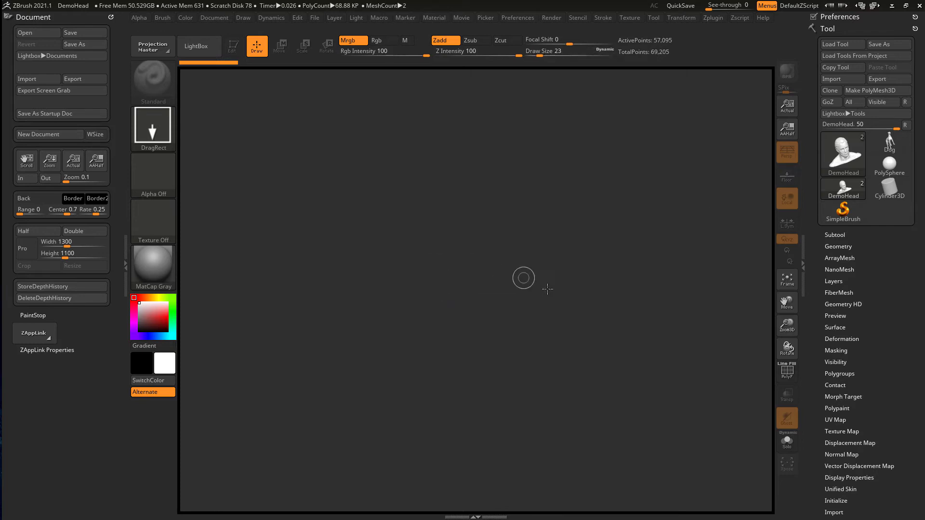
Step: Collapse the left and right trays, and reopen the left tray with the Document palette
click(125, 264)
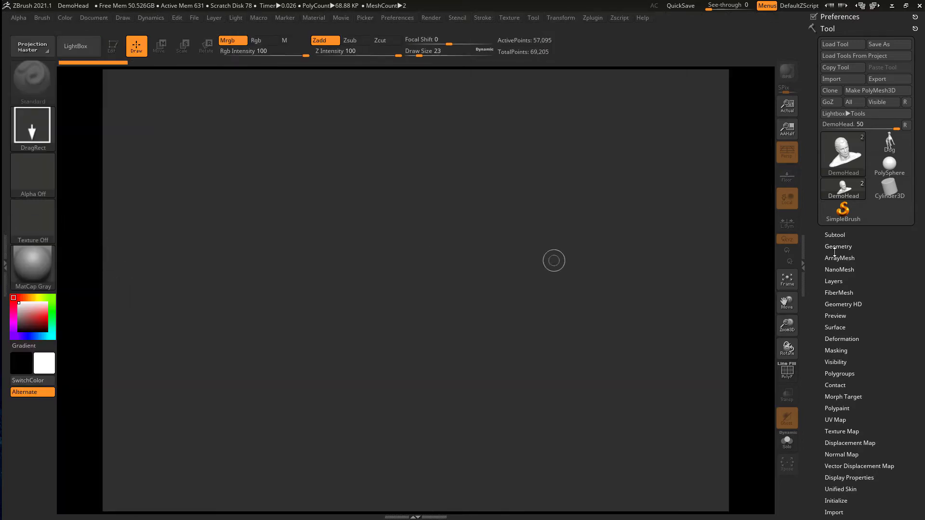
click(806, 258)
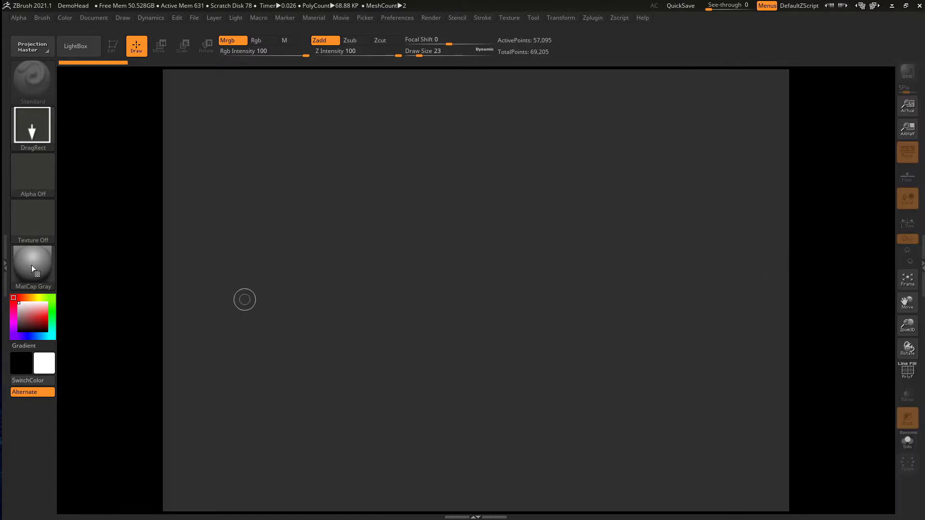
click(5, 262)
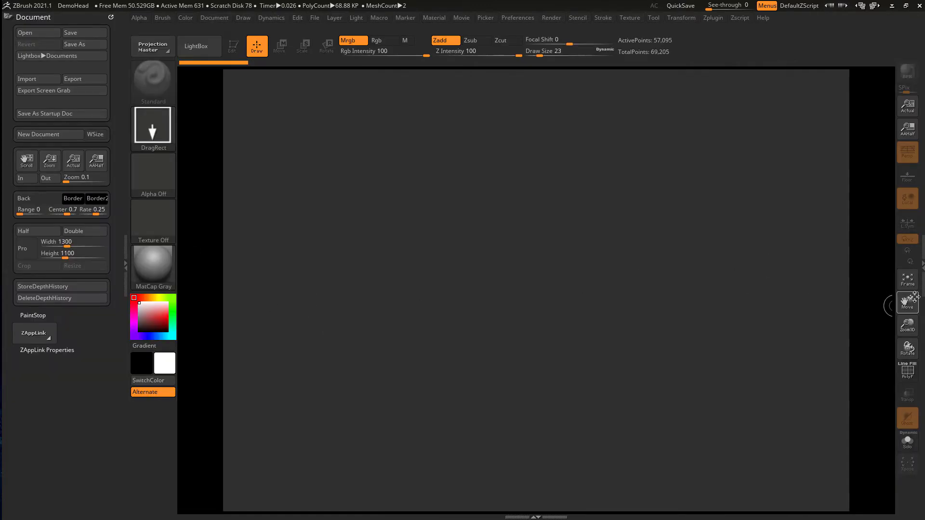
Step: Reopen the right tray, and dock the Brush palette in the left tray below the collapsed Document palette
click(921, 266)
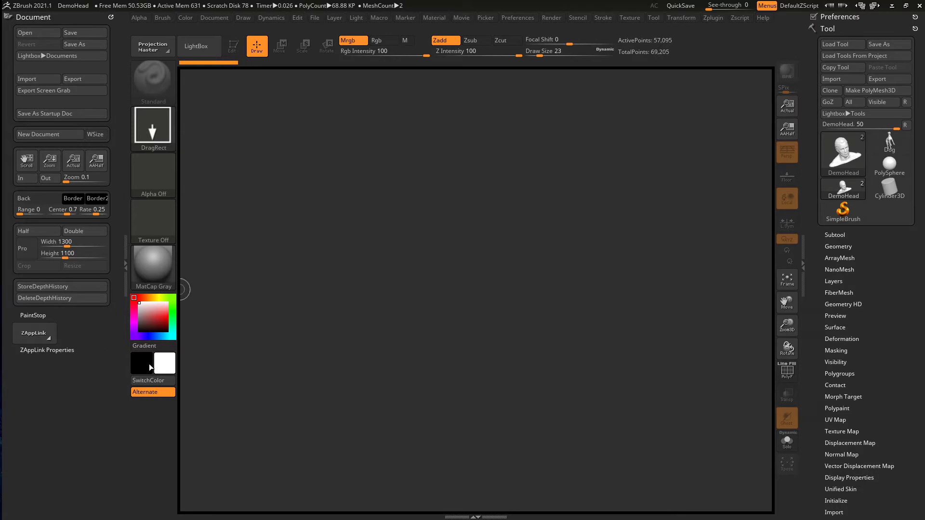
click(63, 17)
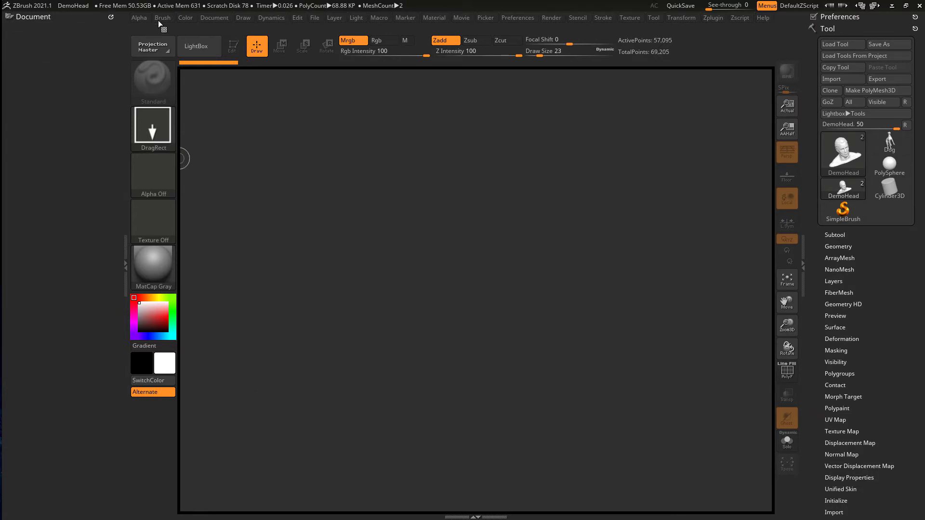
click(162, 18)
click(155, 31)
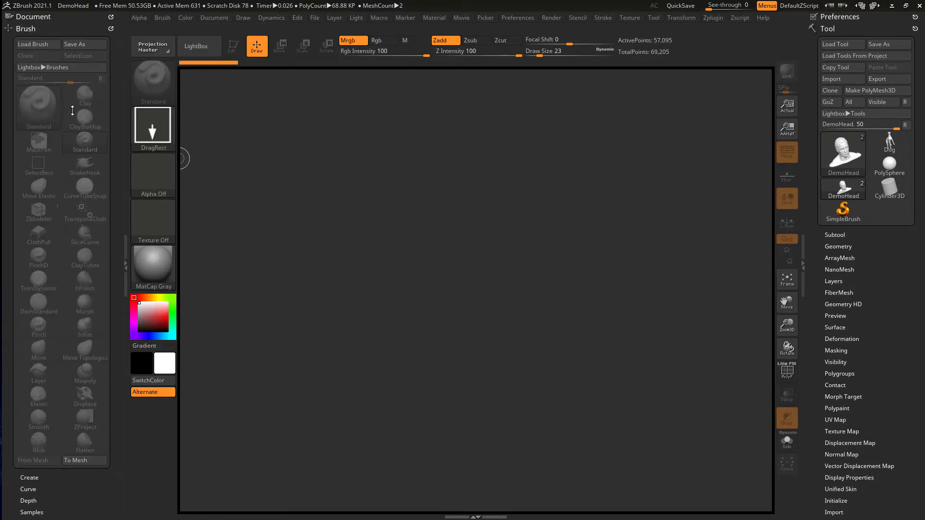
Step: Remove the Document and Preferences palettes from the trays and collapse the Brush palette
click(109, 18)
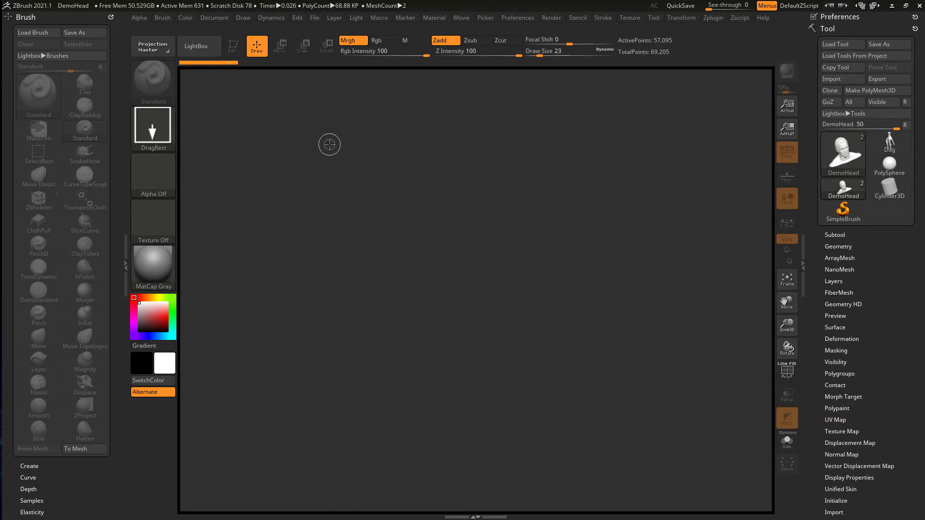
click(39, 17)
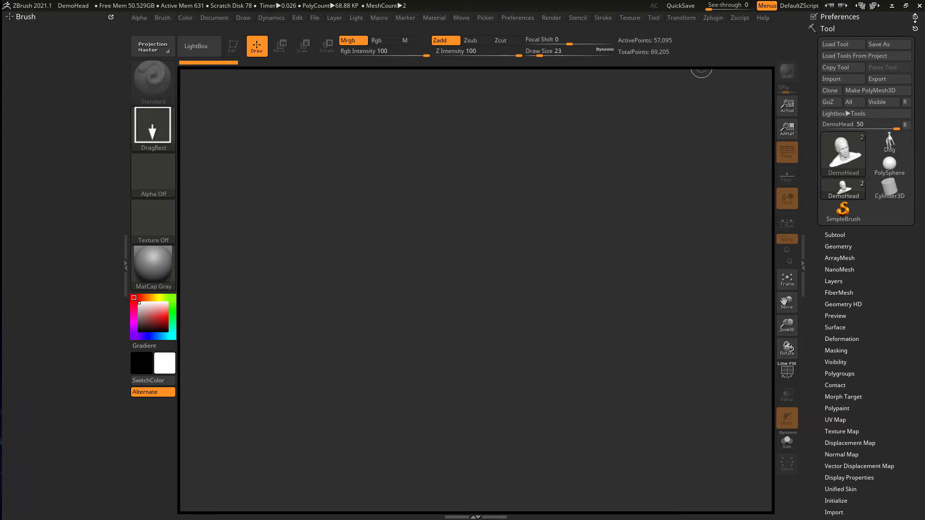
click(915, 16)
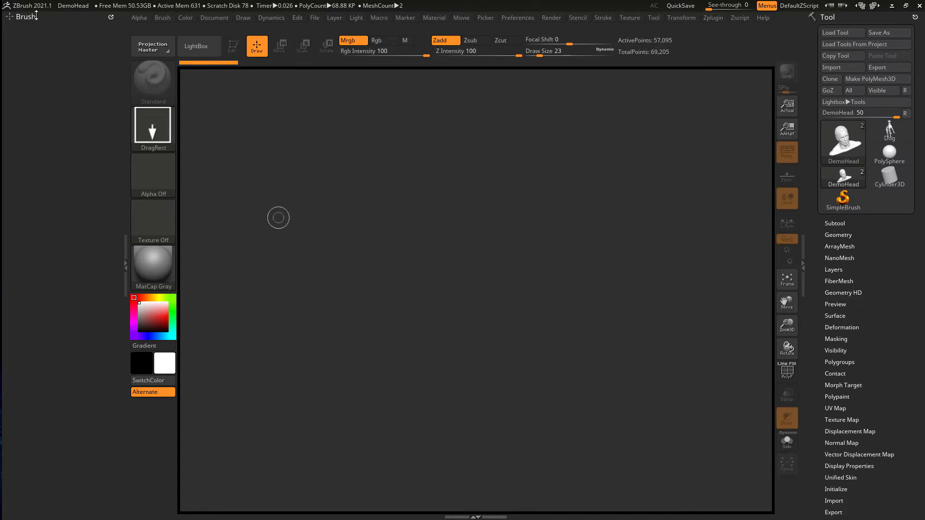
Step: Load the PolySphere.ZPR project from LightBox, discarding the current project's changes, and show the sphere framed with its PolyFrame wireframe
key(comma)
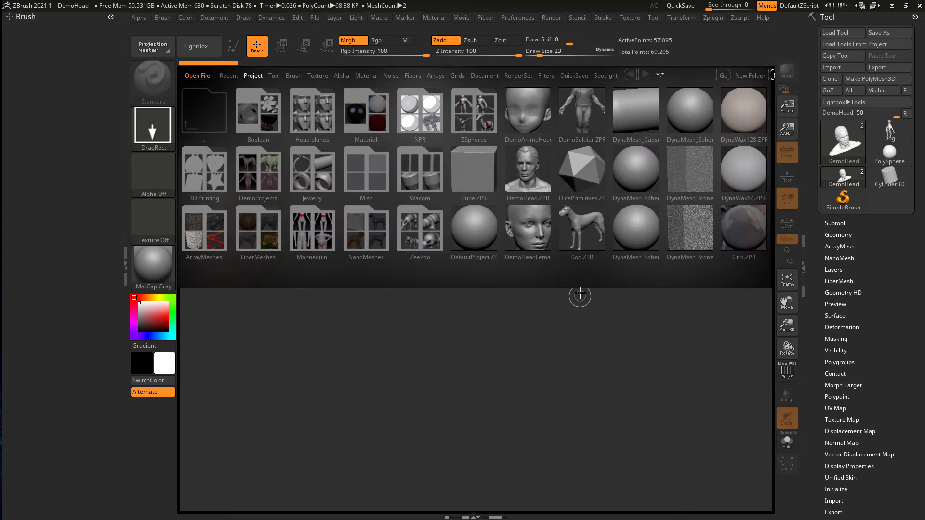
drag(679, 180, 624, 182)
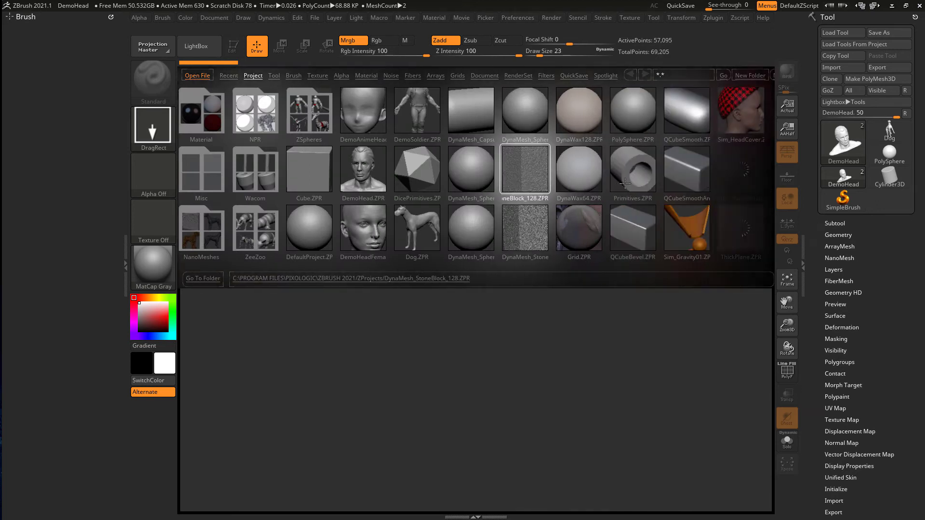
double_click(640, 110)
click(498, 300)
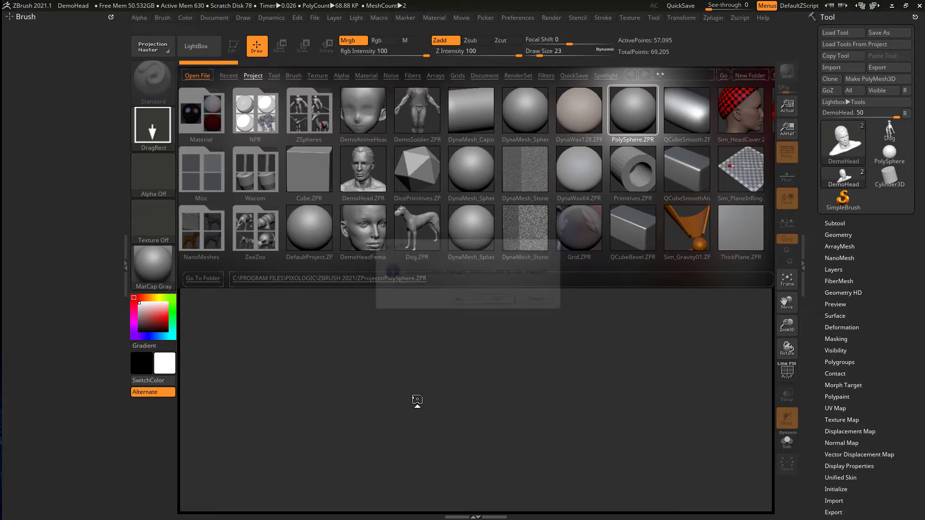
key(f)
key(shift+f)
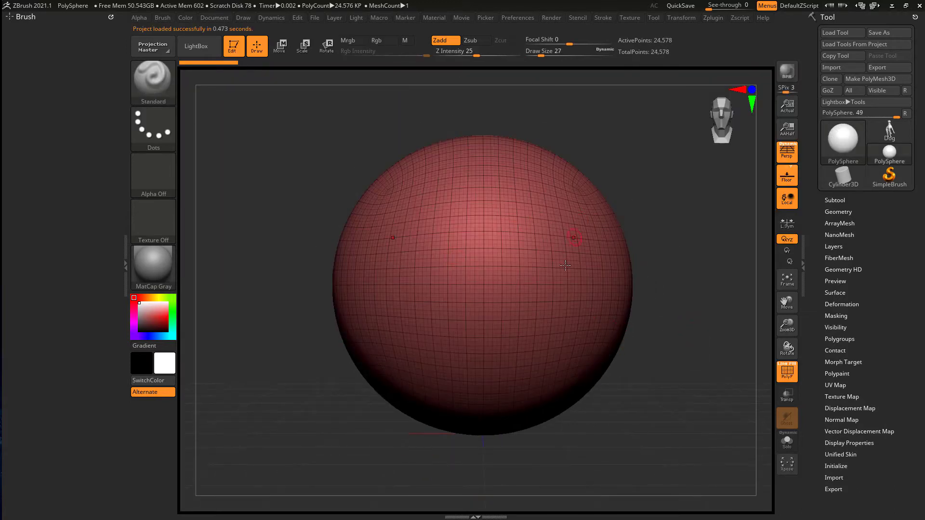
Step: Expand the tool's Geometry settings and step down and up through the sphere's subdivision levels, ending at SDiv 1
click(838, 212)
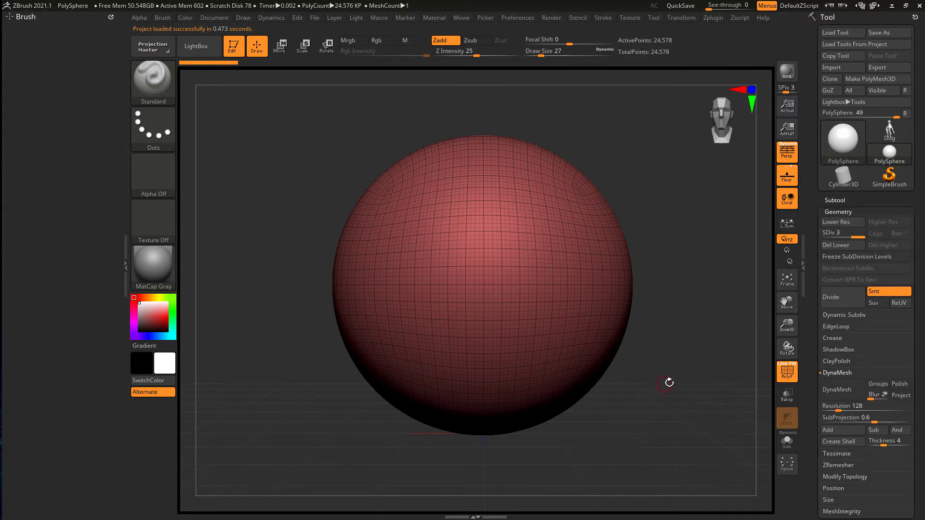
key(shift+d)
key(shift+d)
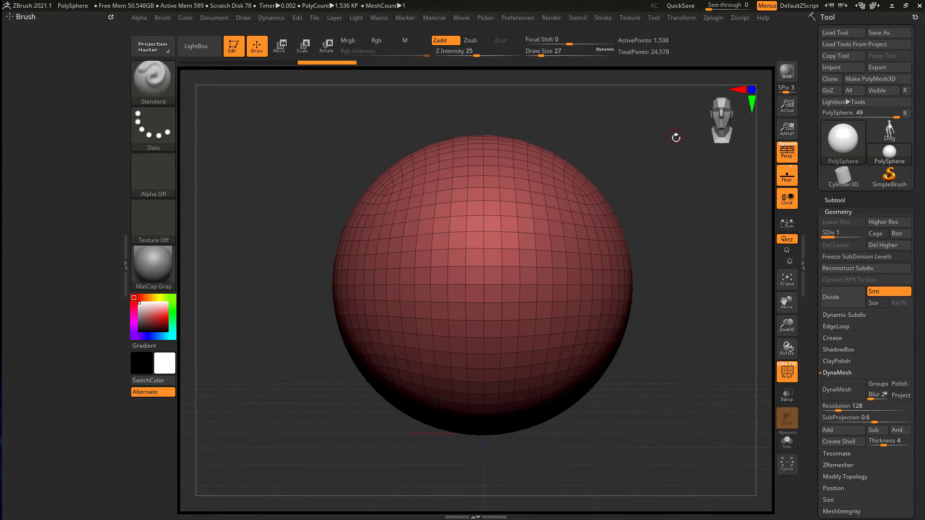
key(d)
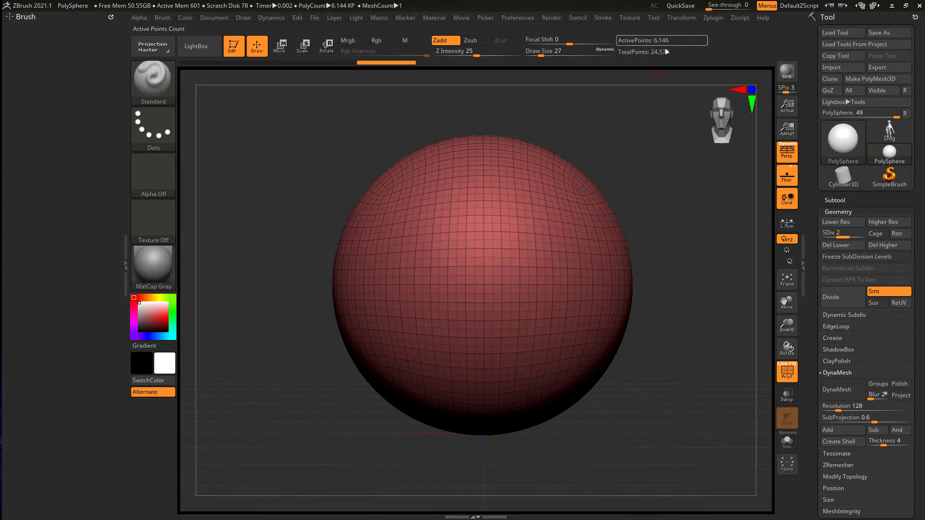
key(d)
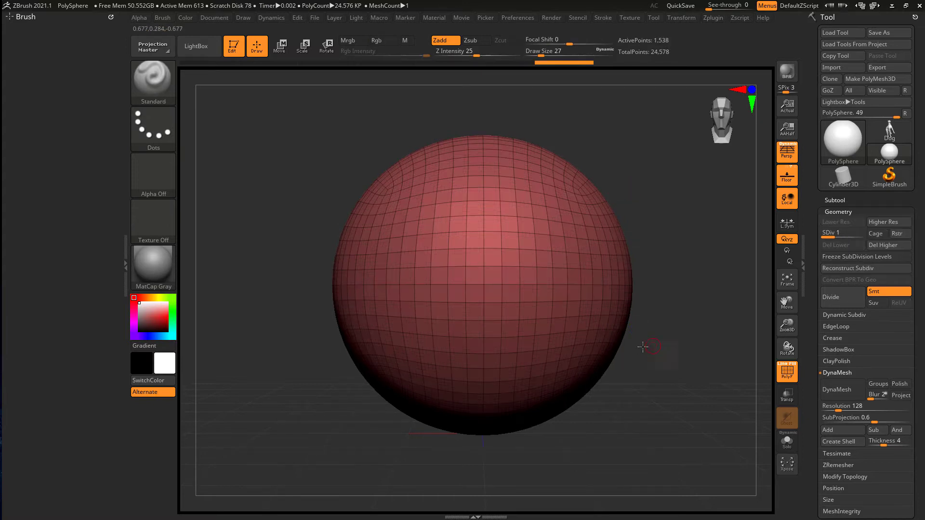
key(shift+d)
key(shift+d)
Step: Select the SoftConcrete sculpting brush
key(b)
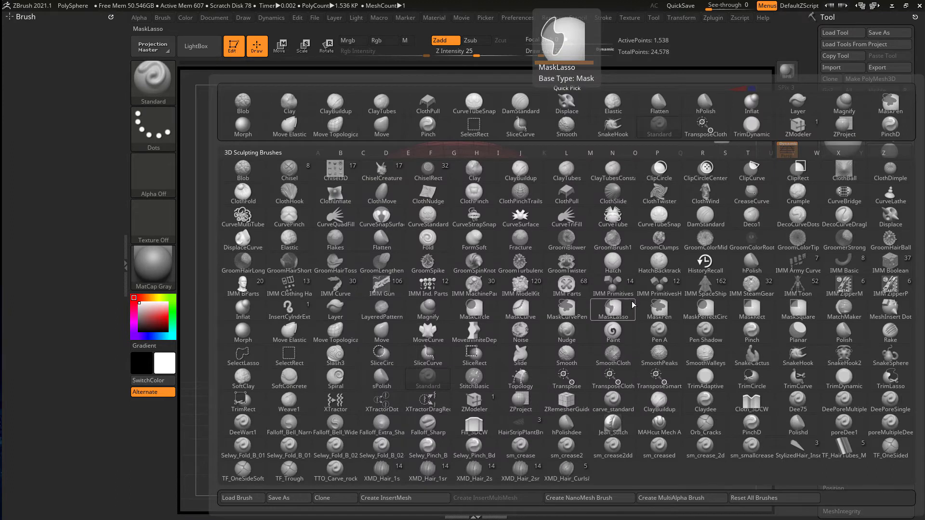
key(s)
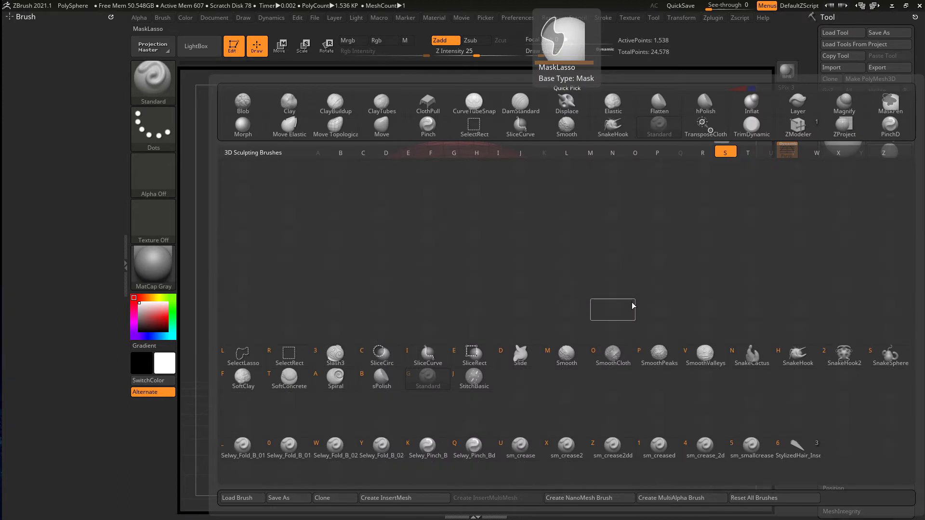
key(t)
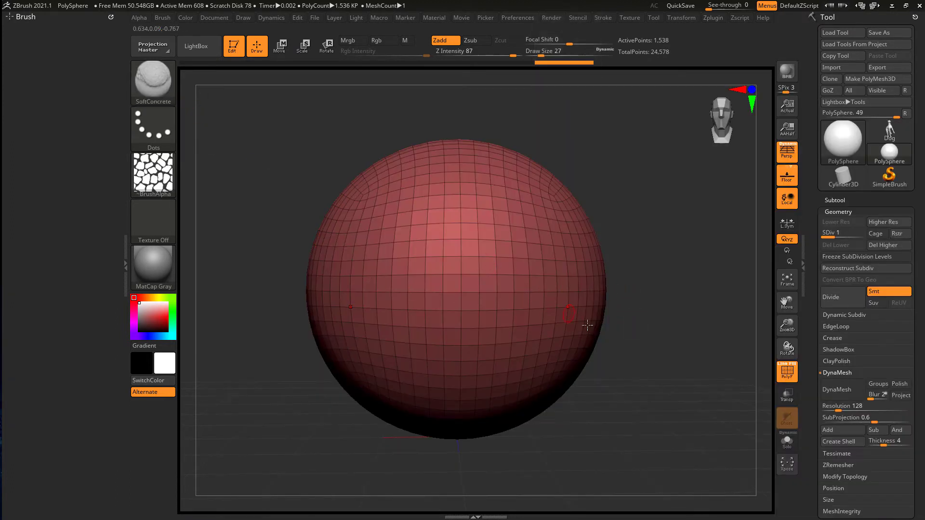
Step: Select the Standard sculpting brush and set its Draw Size to 62
key(b)
key(s)
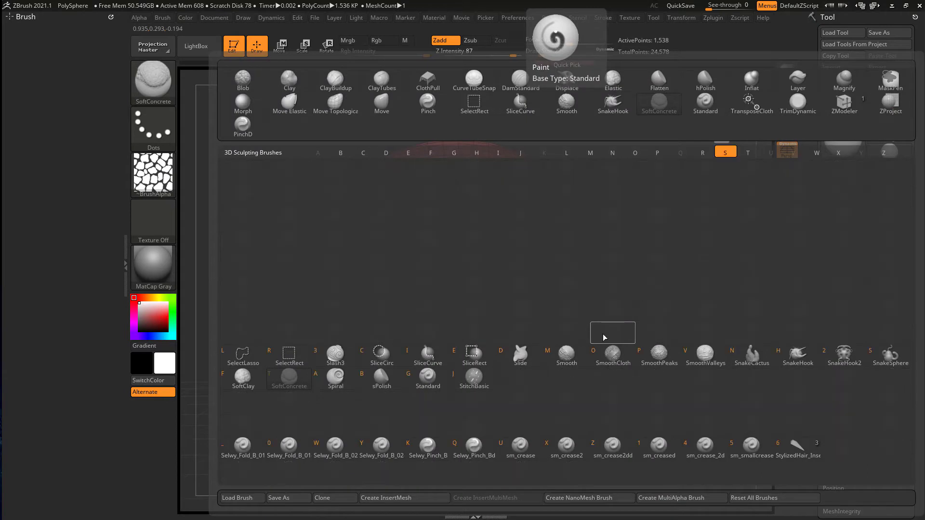
click(427, 380)
key(s)
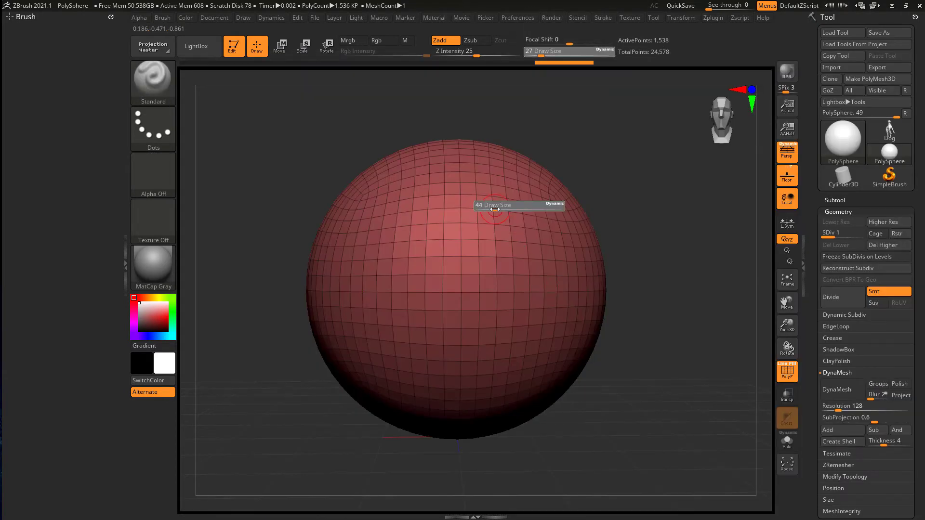
drag(488, 206, 496, 210)
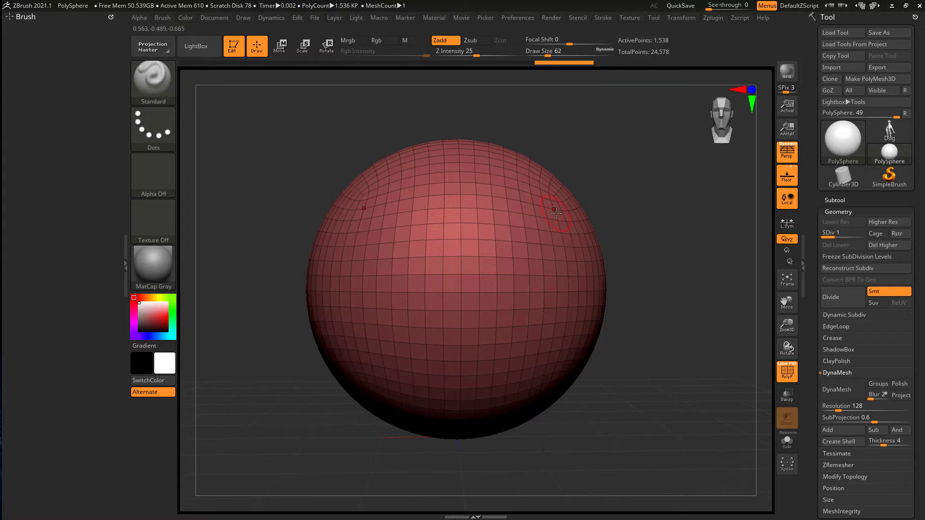
Step: Sculpt several raised vertical strokes down the front of the sphere with Zadd, enlarging the Draw Size to 101
drag(556, 212, 547, 370)
key(])
key(])
mouse_move(585, 337)
mouse_down()
mouse_move(576, 253)
mouse_move(573, 354)
mouse_up()
drag(603, 374, 581, 373)
drag(521, 211, 520, 342)
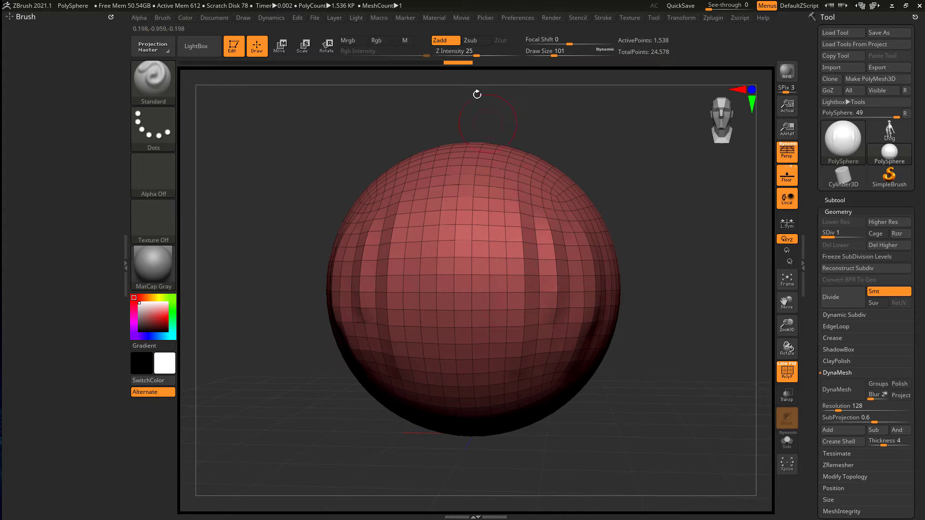
drag(501, 200, 480, 407)
drag(489, 186, 496, 385)
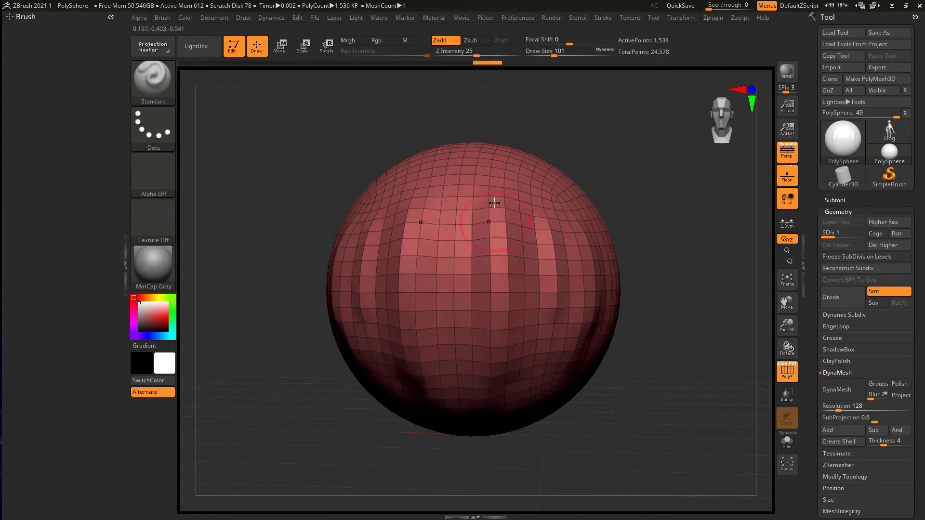
Step: Carve grooves into the sphere's front with Zsub, and raise a stroke near its top with Zadd
click(478, 42)
mouse_move(468, 233)
mouse_down()
mouse_move(466, 216)
mouse_move(466, 236)
mouse_up()
mouse_move(536, 218)
mouse_down()
mouse_move(536, 327)
mouse_move(555, 274)
mouse_up()
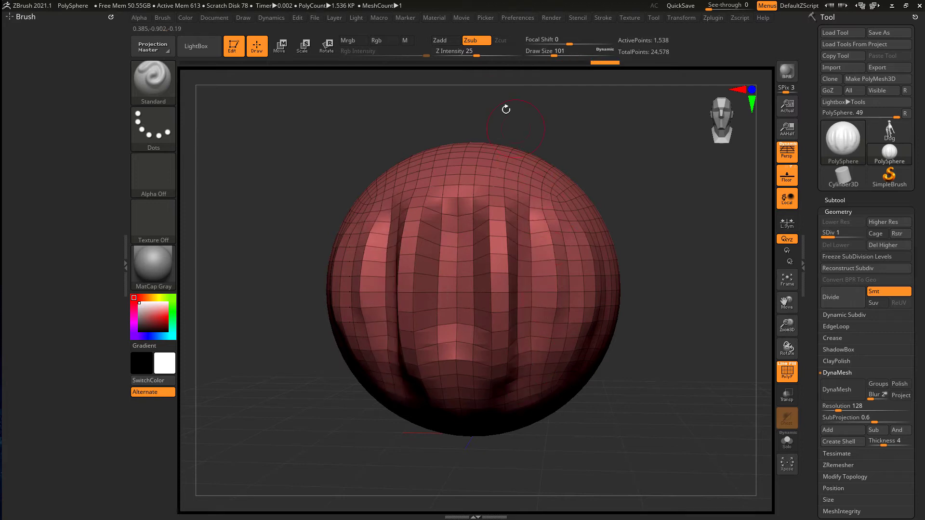
click(450, 40)
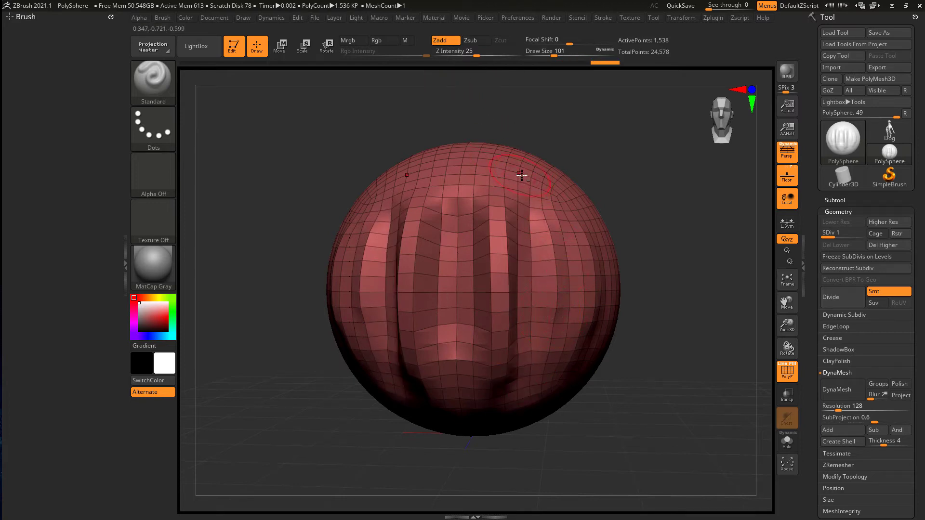
mouse_move(529, 178)
mouse_down()
mouse_move(450, 182)
mouse_move(432, 201)
mouse_move(430, 221)
mouse_move(482, 222)
mouse_up()
Step: Smooth away the sculpted ridges and grooves on the sphere's front, increasing the Draw Size from 167 up to 324
key(s)
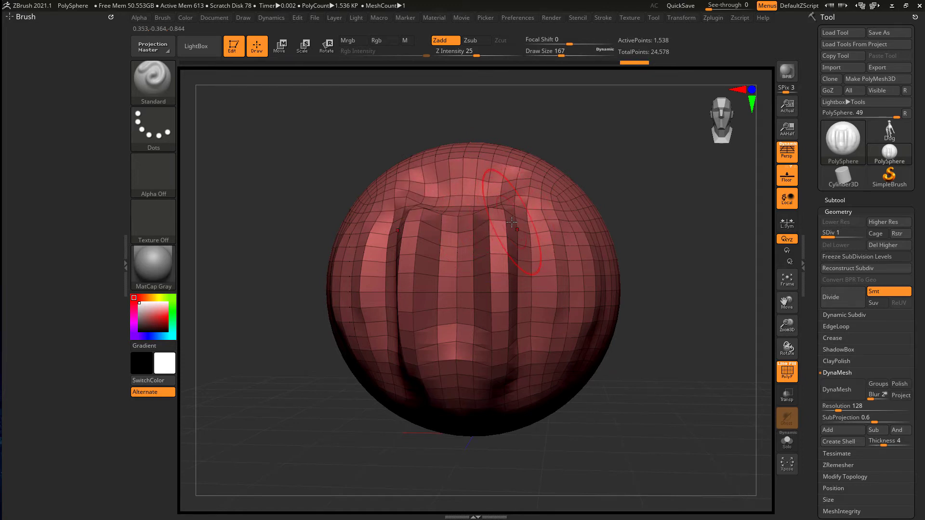
mouse_move(525, 201)
shift+mouse_down()
mouse_move(517, 197)
mouse_move(398, 276)
mouse_move(499, 234)
shift+mouse_up()
key(s)
drag(567, 51, 570, 51)
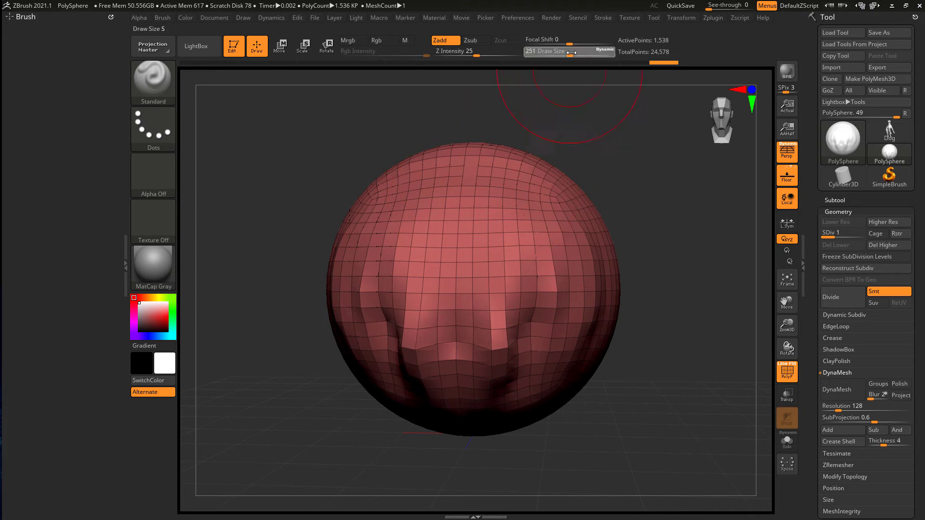
mouse_move(473, 216)
shift+mouse_down()
mouse_move(482, 332)
mouse_move(509, 319)
mouse_move(487, 217)
mouse_move(434, 234)
mouse_move(455, 299)
shift+mouse_up()
right_drag(456, 299, 464, 311)
shift+drag(464, 310, 492, 202)
right_drag(493, 202, 520, 299)
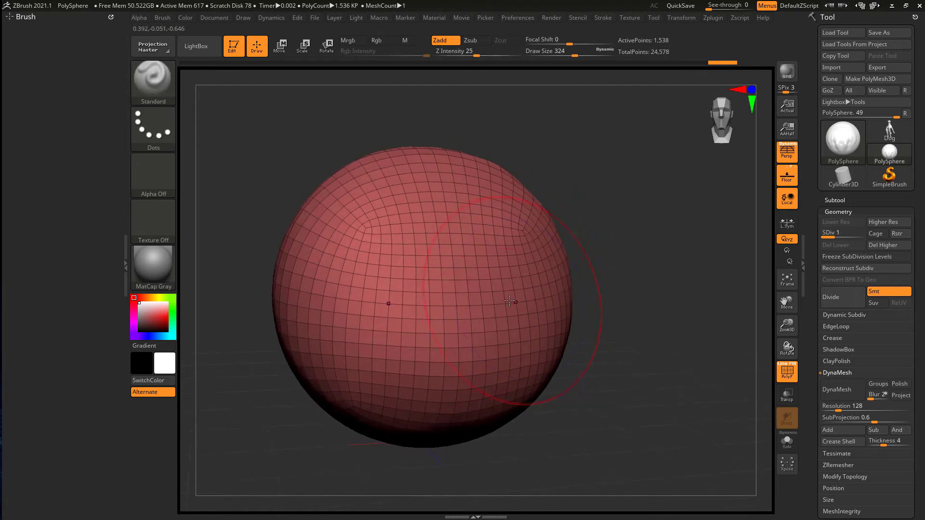
Step: Smooth the sphere's remaining upper surface irregularities while checking it from different angles
drag(491, 54, 474, 54)
shift+drag(378, 166, 450, 175)
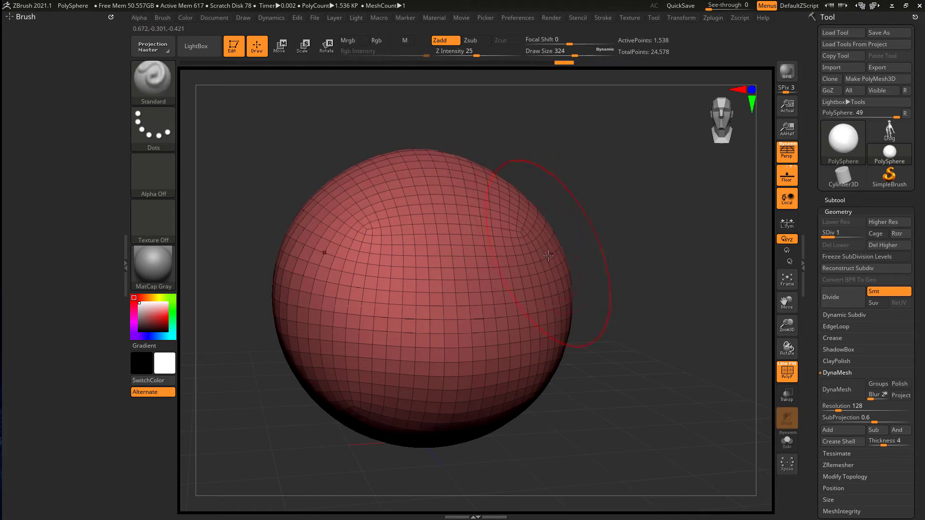
right_drag(564, 257, 536, 258)
shift+drag(434, 179, 501, 179)
mouse_move(591, 256)
right_down()
mouse_move(557, 252)
mouse_move(586, 270)
right_up()
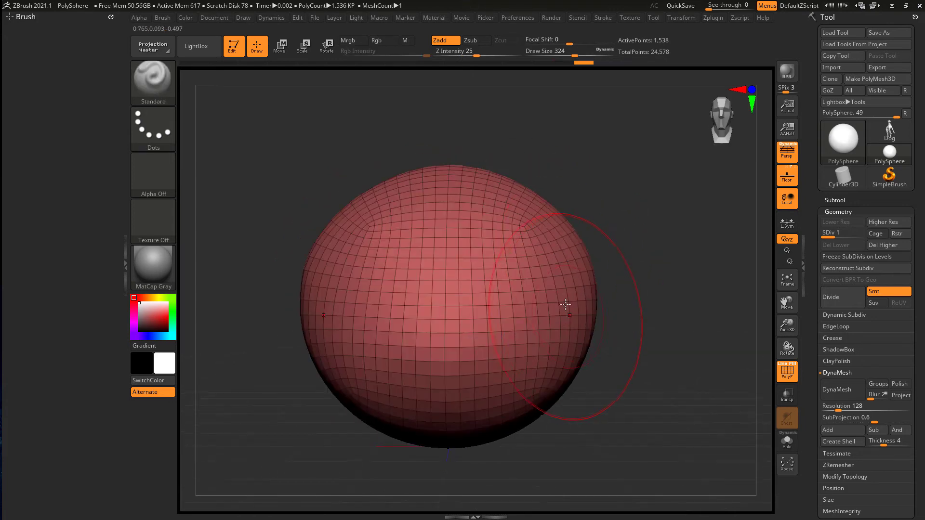
ctrl+right_drag(571, 315, 578, 266)
Step: Dock the Transform palette in the right tray and toggle the X and Y symmetry axes, leaving only X symmetry on
click(681, 18)
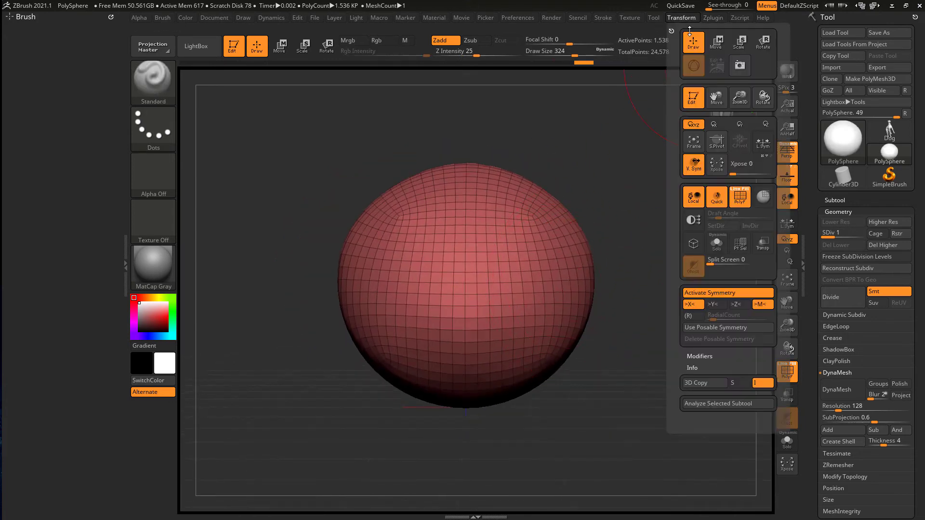
click(672, 30)
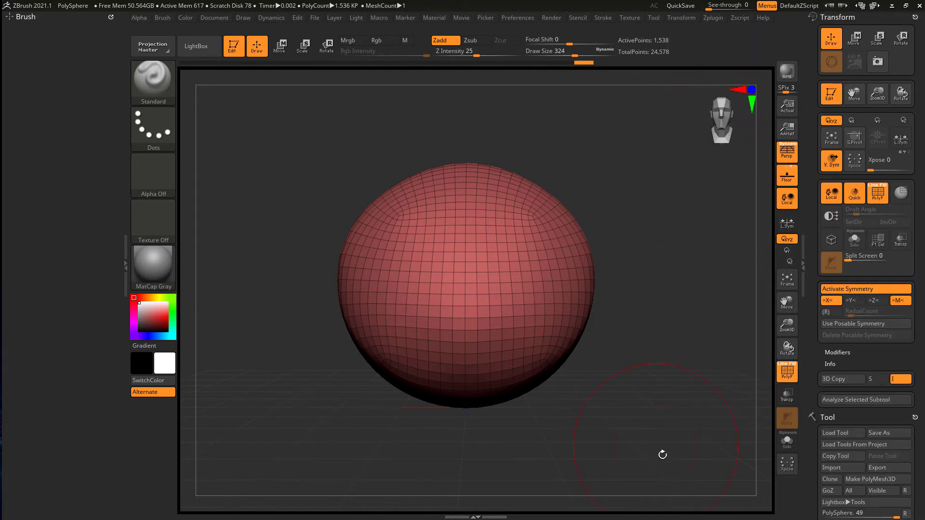
key(x)
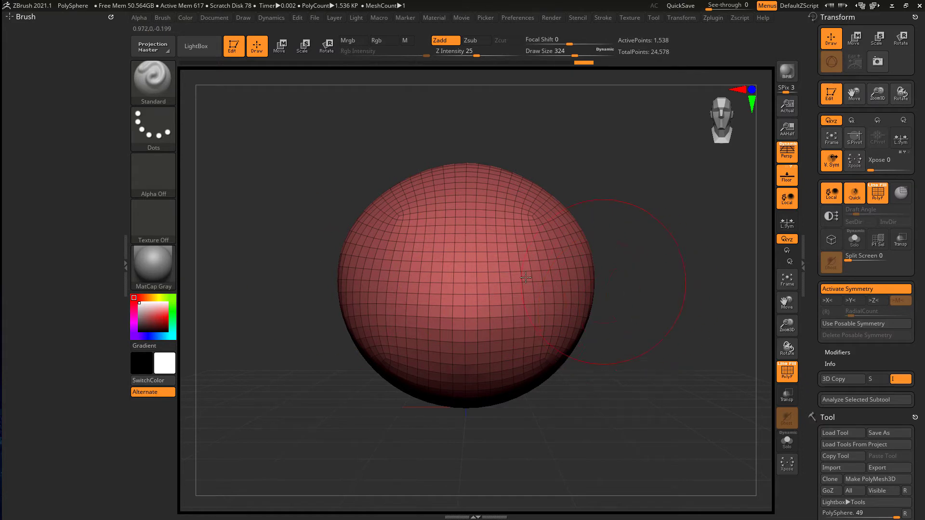
click(829, 301)
click(846, 301)
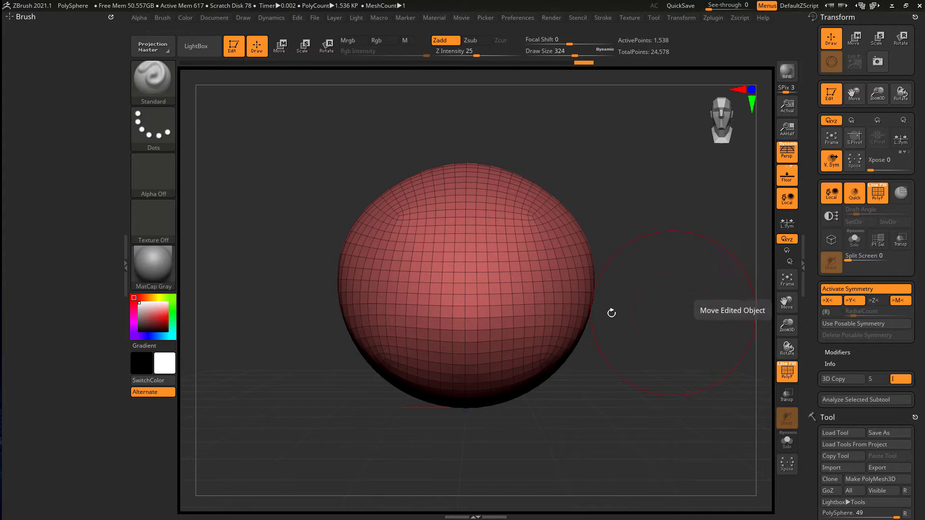
click(853, 301)
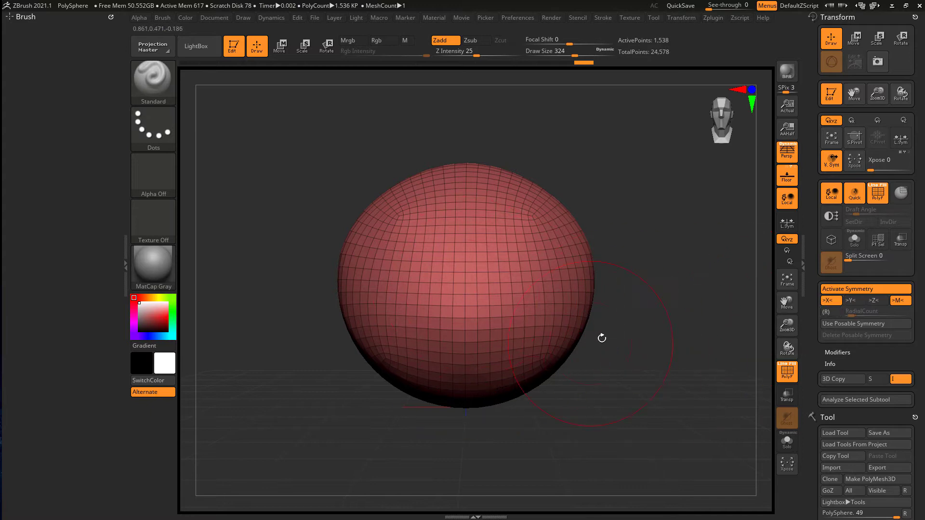
Step: Reduce the brush's Draw Size to 87
key(s)
click(605, 312)
key(s)
mouse_move(623, 355)
alt+mouse_down()
mouse_move(615, 392)
mouse_move(608, 382)
mouse_move(625, 350)
alt+mouse_up()
click(613, 385)
key(s)
click(609, 289)
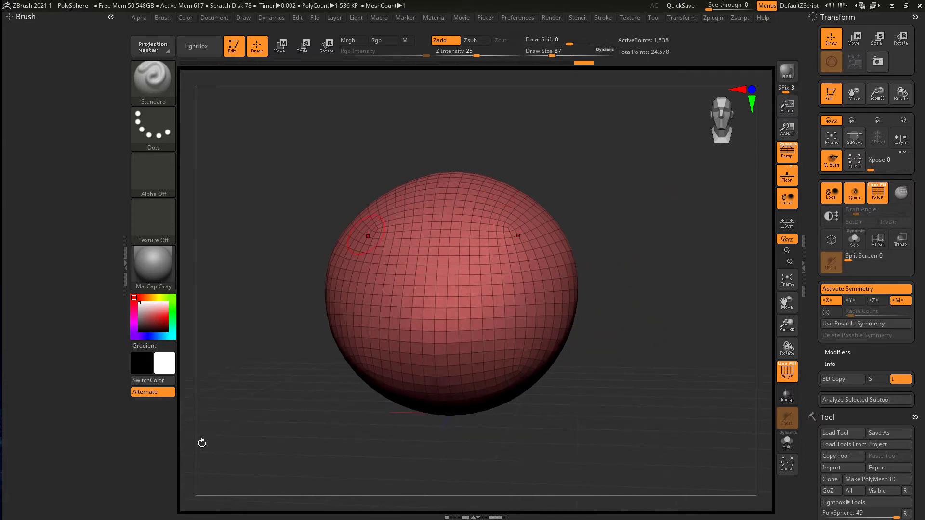
Step: Cycle forward through the saved interface layouts, ending on compact_UI_brush_materials
click(875, 6)
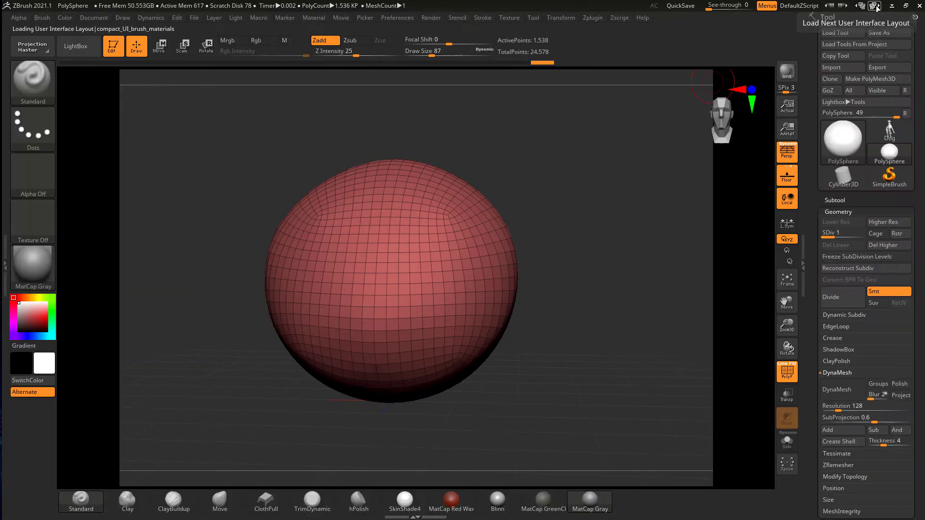
click(876, 6)
click(876, 6)
click(877, 7)
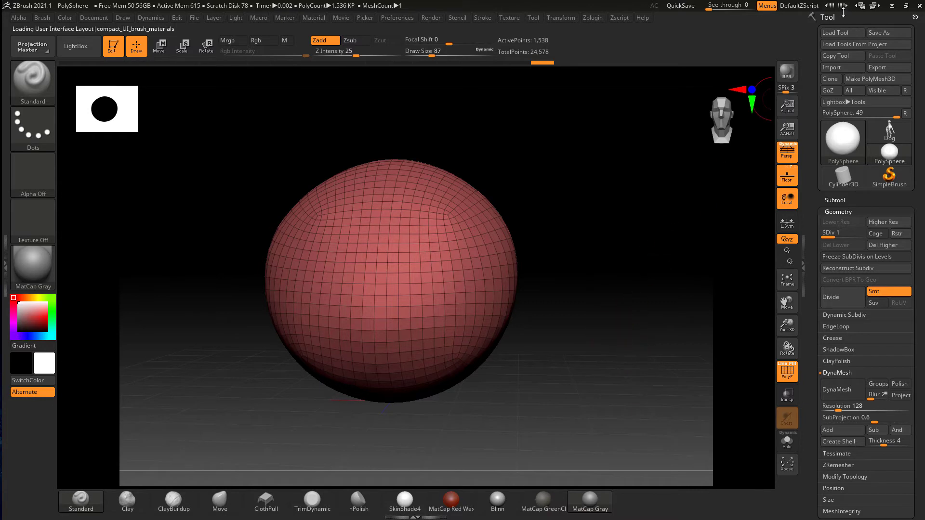
Step: Step back through the interface color presets to Z3.1_Gray26, and go forward one to Z3.1_GrayDefault
click(829, 7)
click(831, 7)
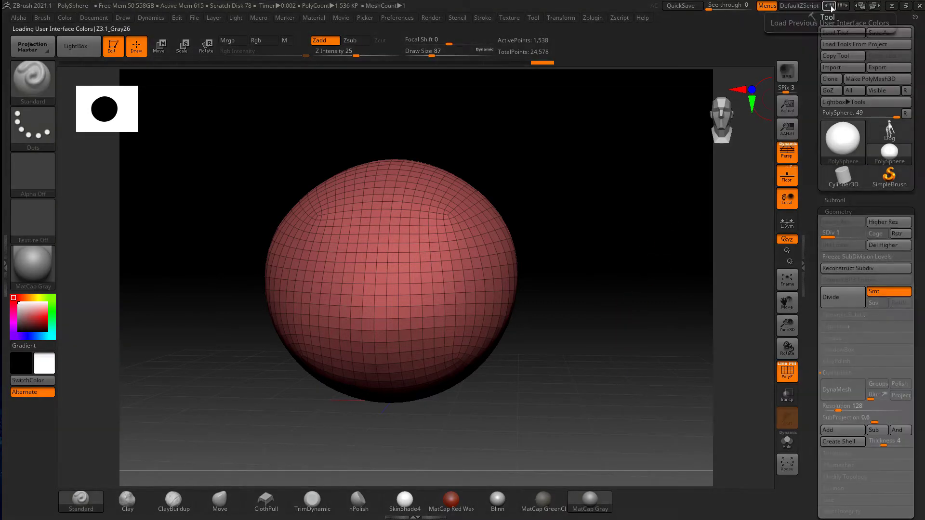
click(839, 7)
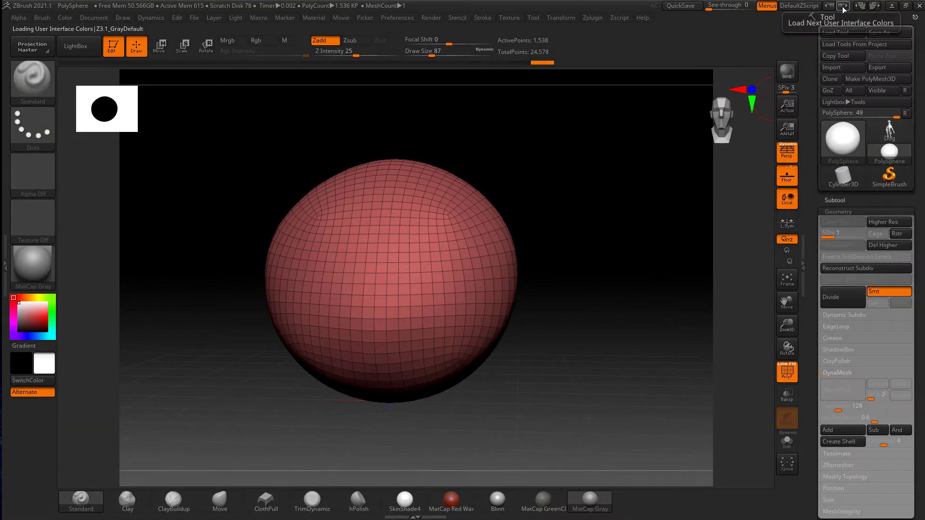
Step: Cycle back through the compact_UI, Sculpt01 and Minimal interface layouts and expand both side trays in the Minimal layout
click(861, 6)
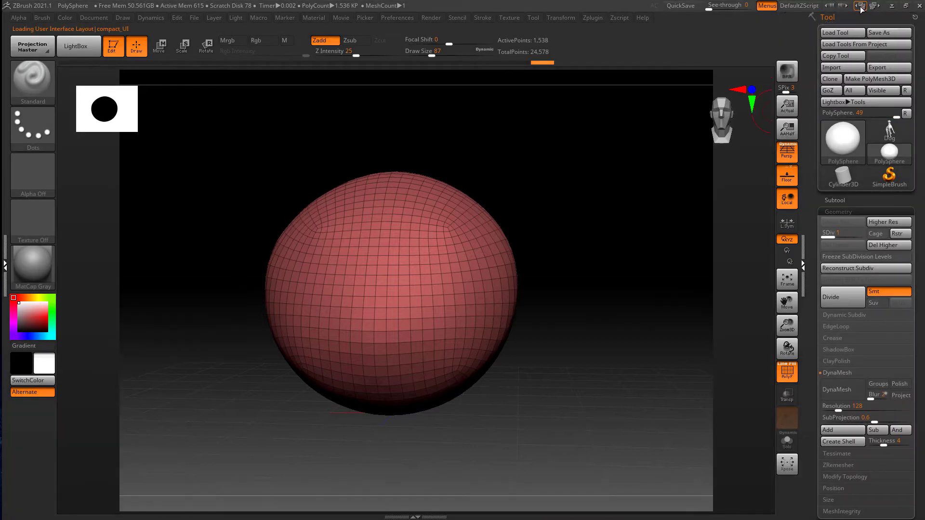
click(861, 6)
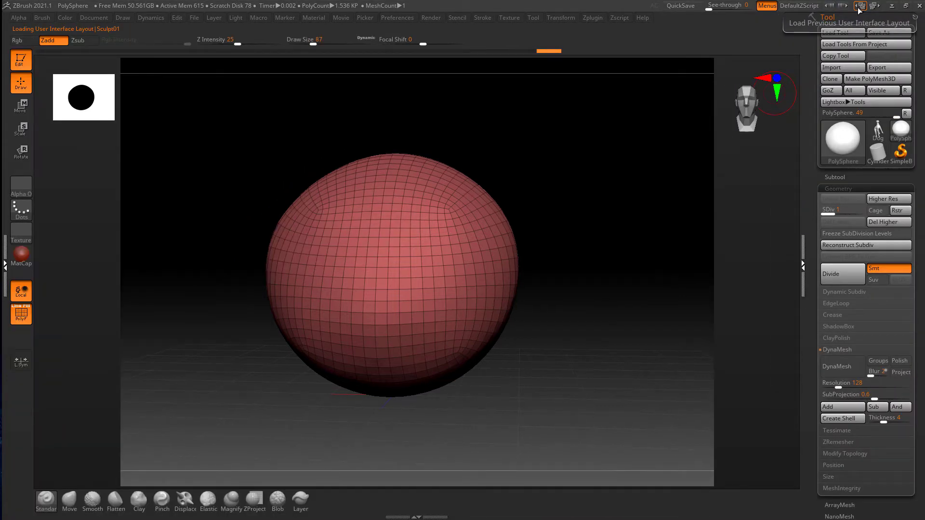
click(861, 5)
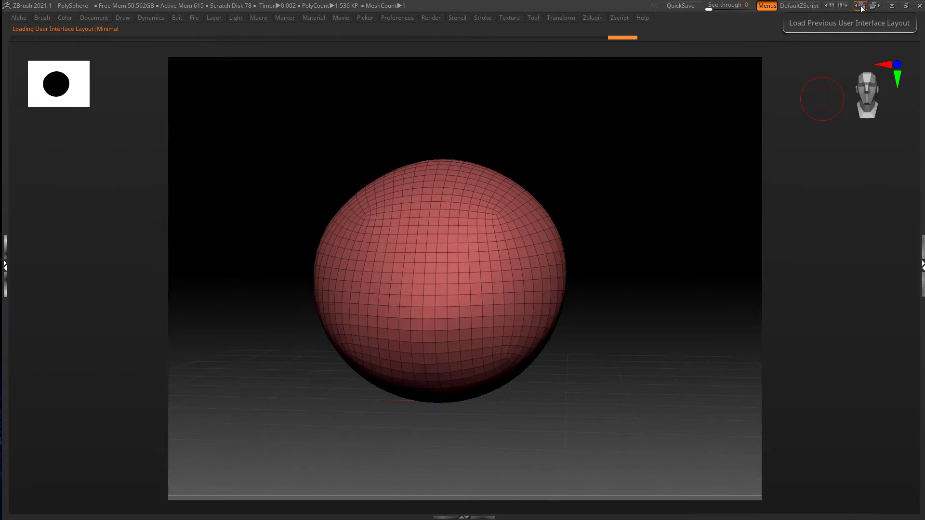
click(5, 266)
click(921, 264)
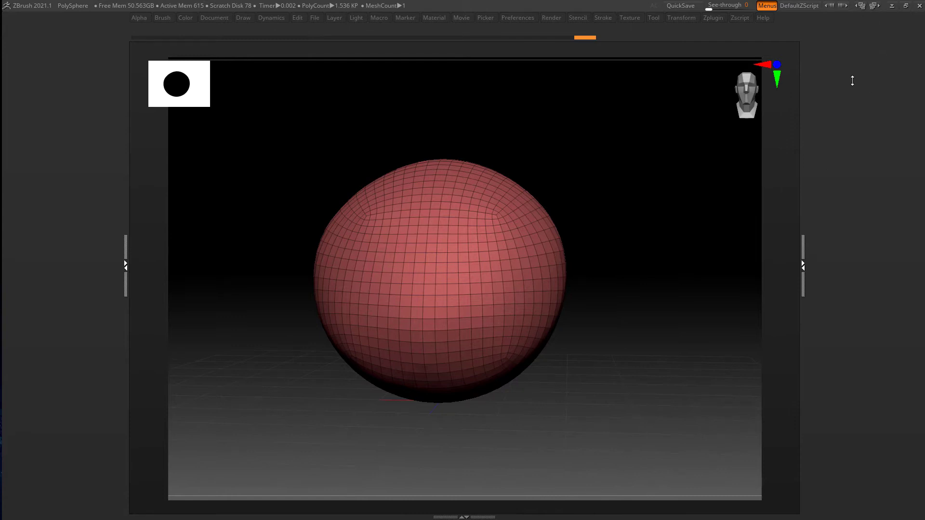
click(892, 6)
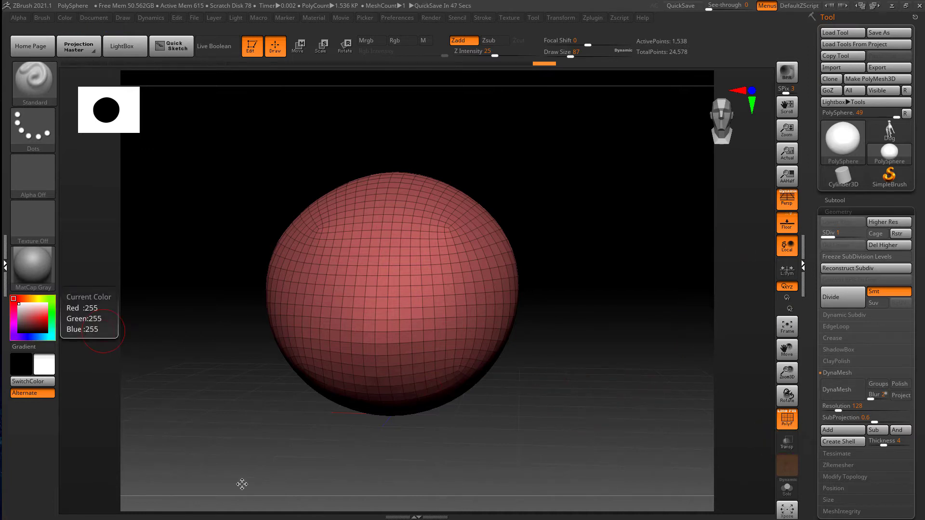
Step: Dock the Document palette in the right tray and set the background gradient Range to 0
click(97, 20)
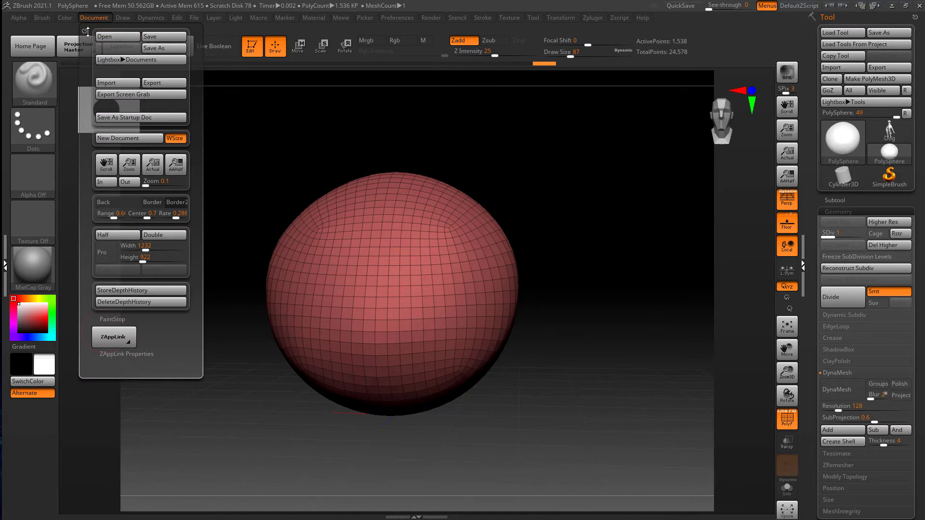
drag(86, 31, 18, 119)
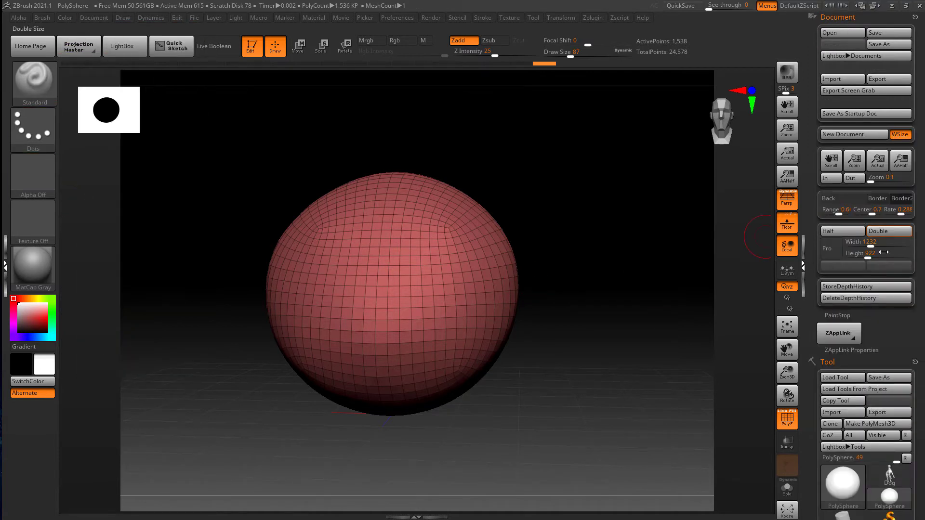
drag(871, 211, 819, 210)
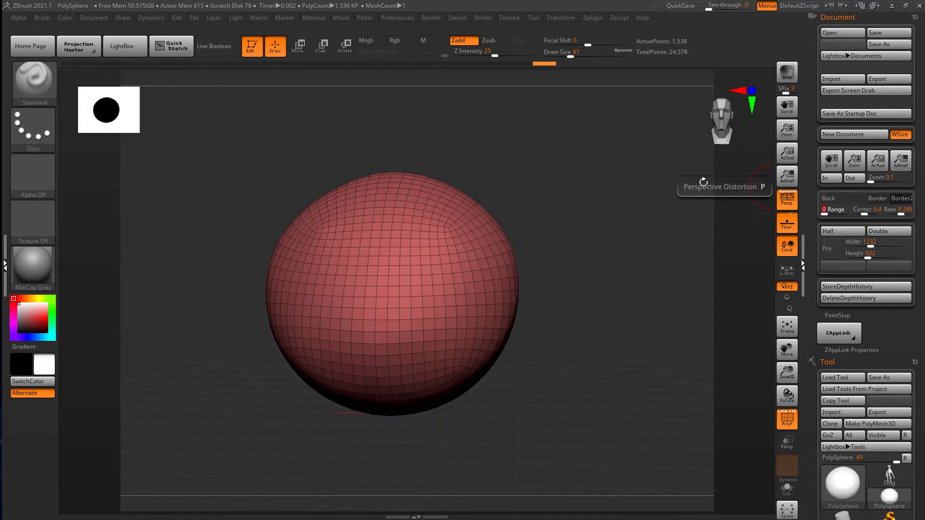
Step: Dock the Color palette in the left tray and sample a light gray from its color picker as the document background color
click(66, 13)
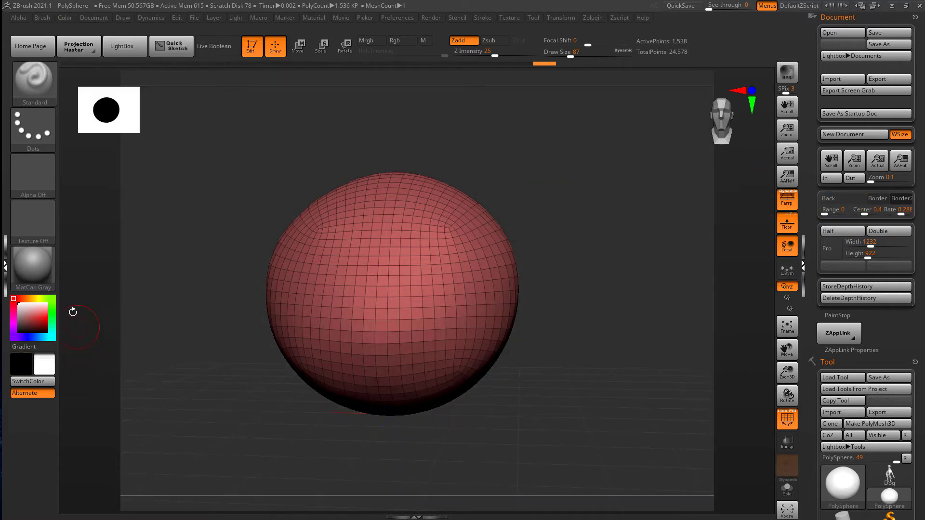
click(6, 267)
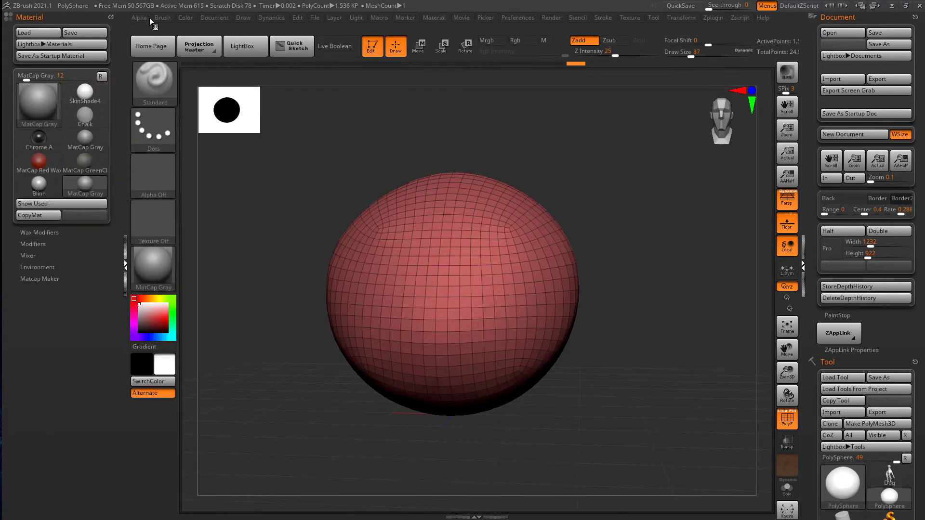
click(184, 19)
drag(183, 29, 66, 117)
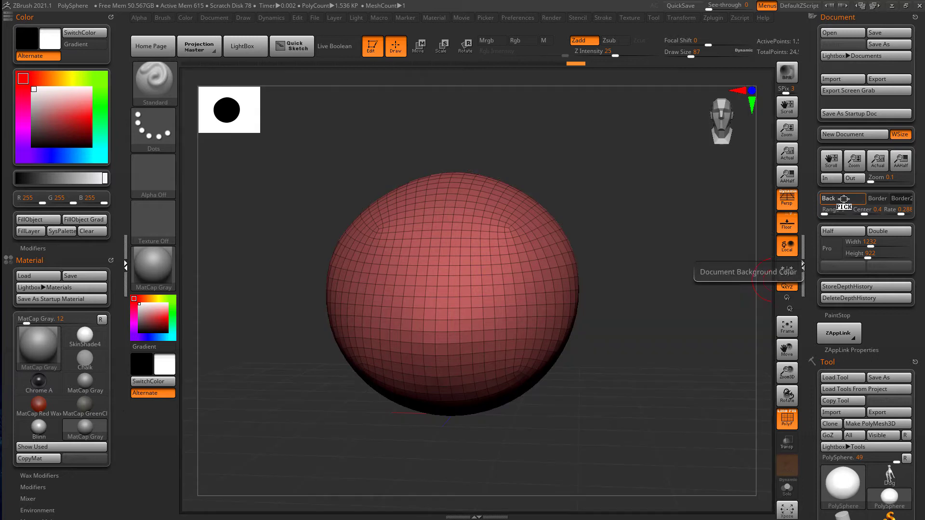
drag(843, 200, 32, 112)
drag(652, 293, 698, 291)
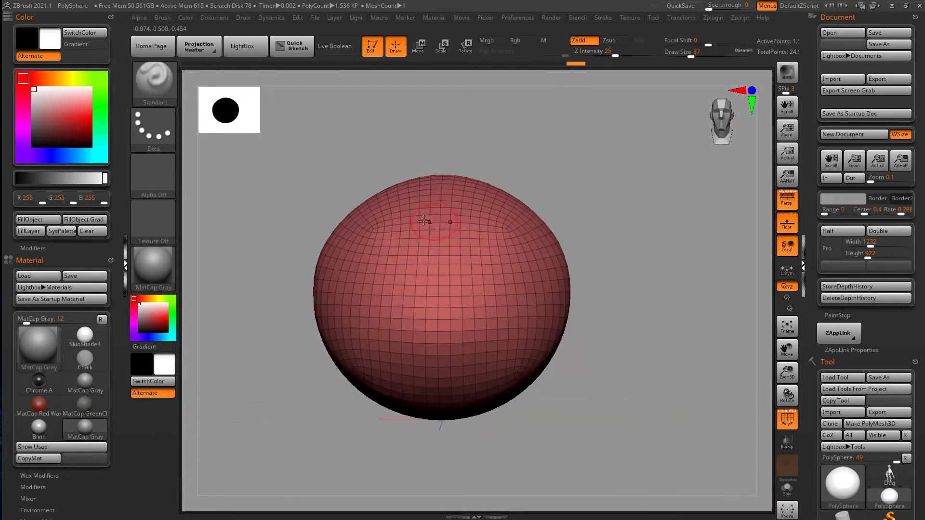
Step: Collapse the docked Color, Material and Document palettes to their titles
click(29, 17)
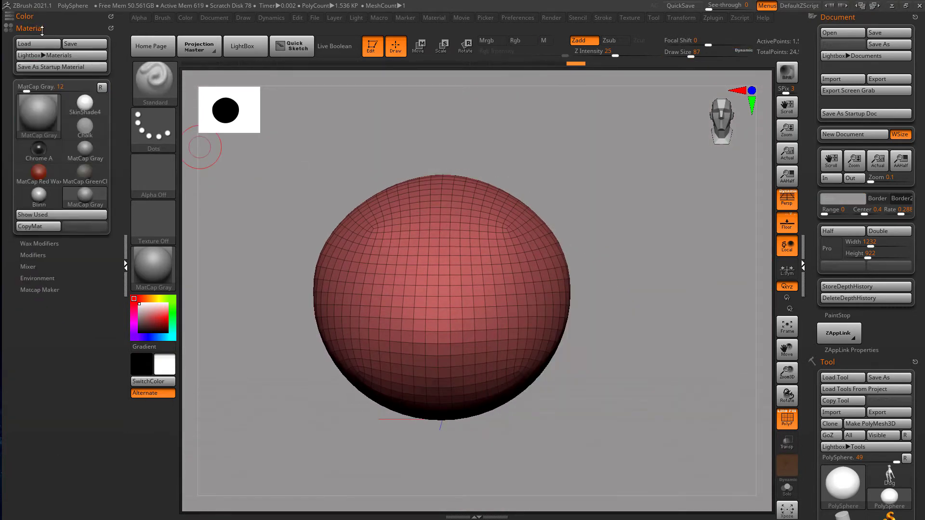
click(39, 28)
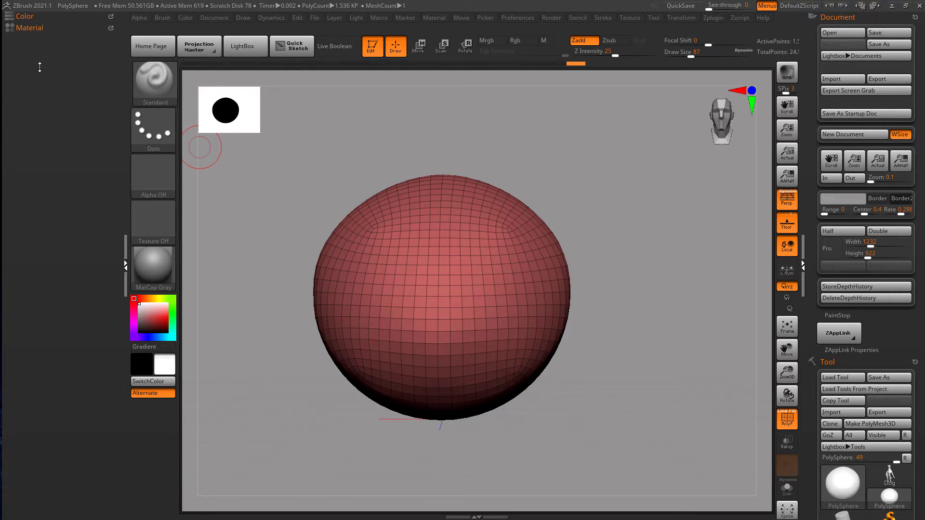
click(861, 16)
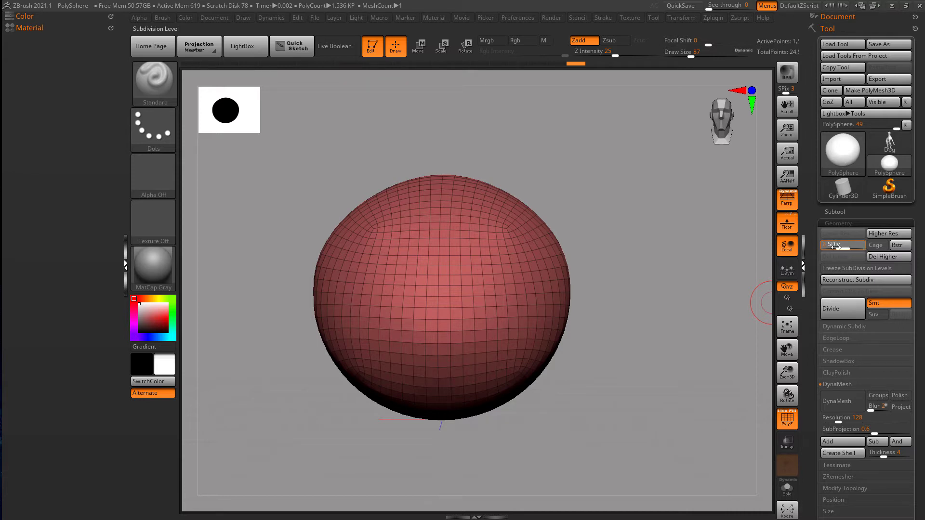
Step: Raise the PolySphere's subdivision level to SDiv 3 and hide the left tray
click(862, 248)
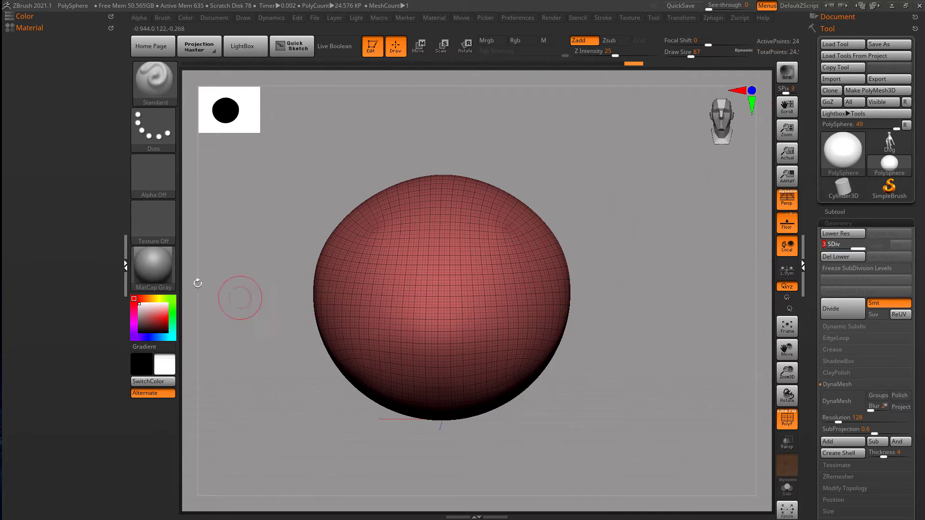
click(126, 265)
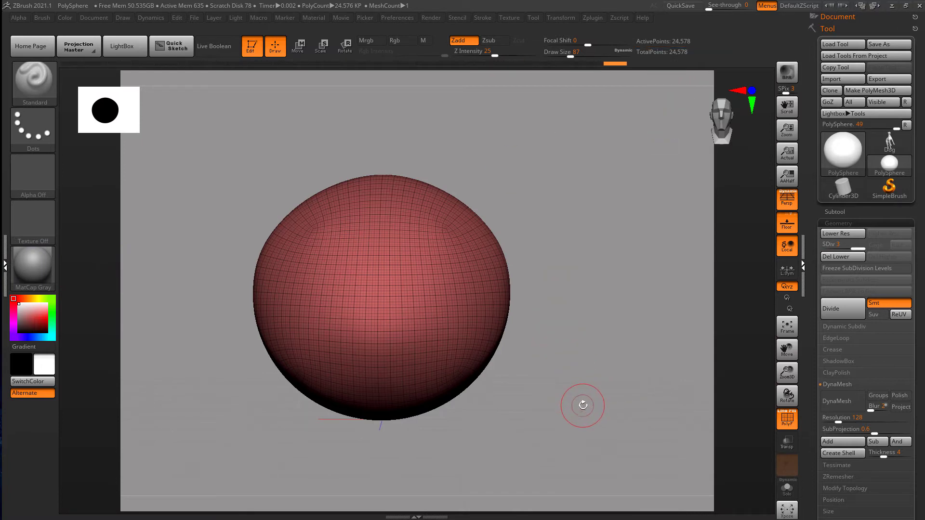
ctrl+right_drag(594, 388, 586, 396)
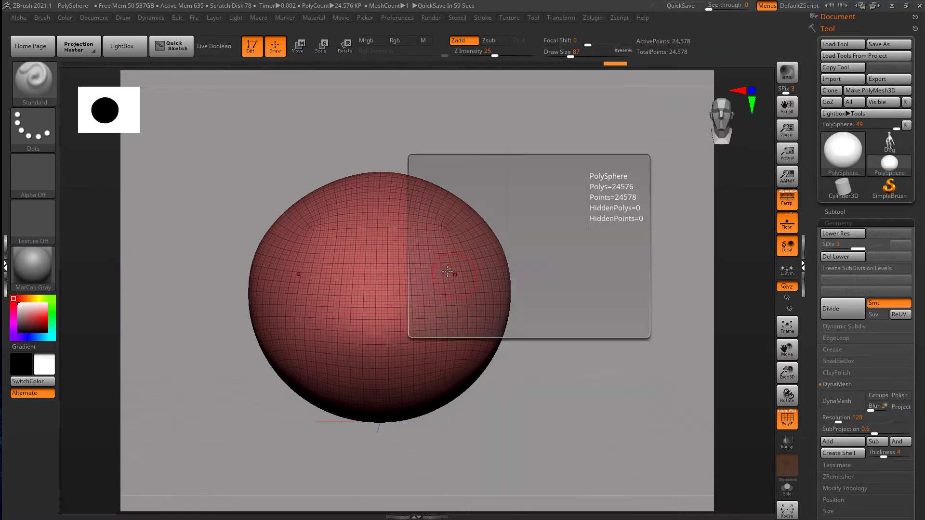
Step: Collapse the Tool palette and dock the Transform palette beneath it in the right tray
click(830, 29)
click(834, 28)
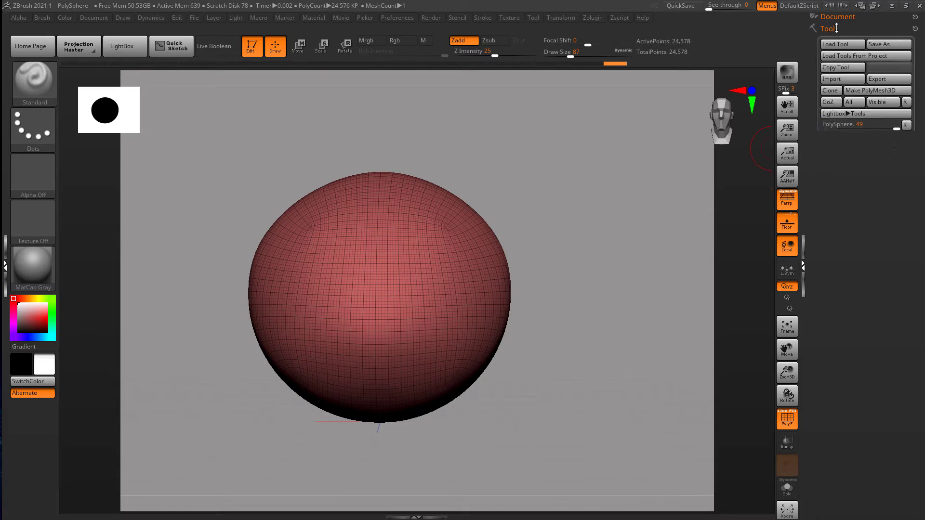
click(837, 28)
mouse_move(562, 20)
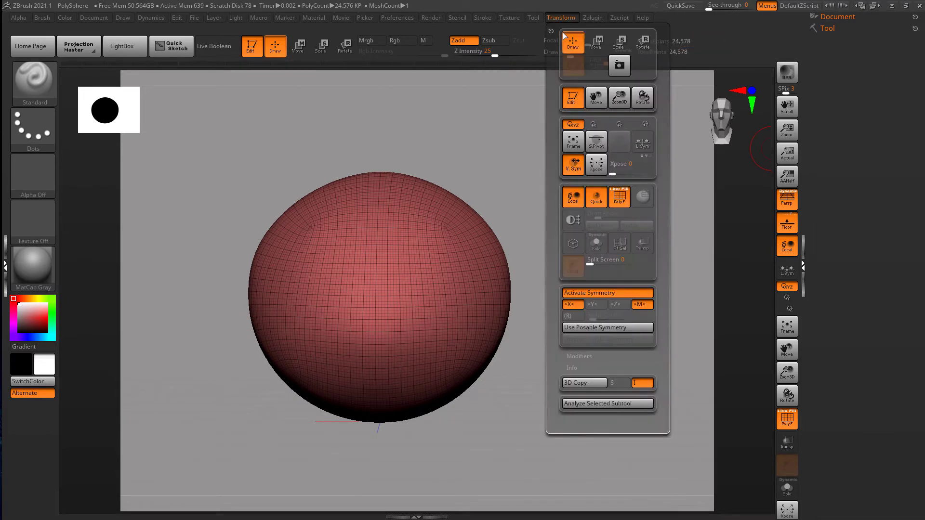
drag(549, 26, 844, 44)
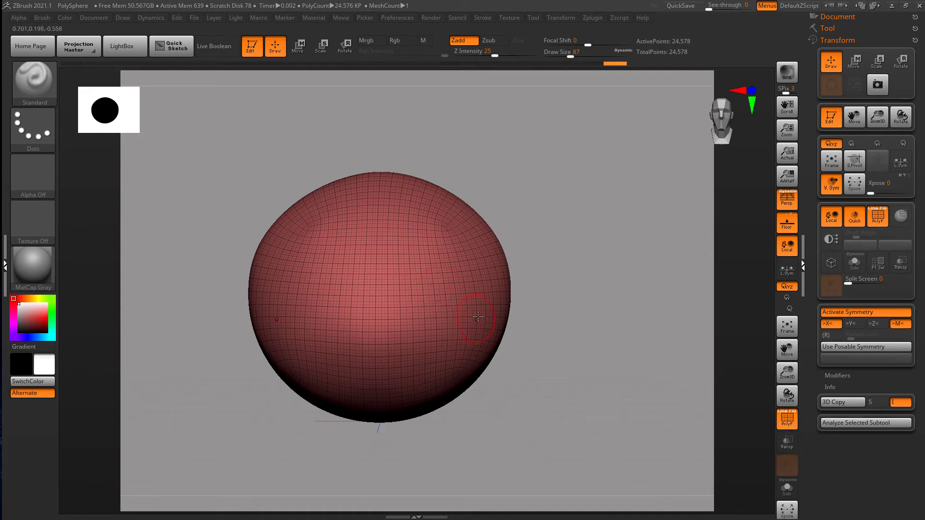
Step: Expand the left tray and dock the Brush palette below the Material palette
click(4, 266)
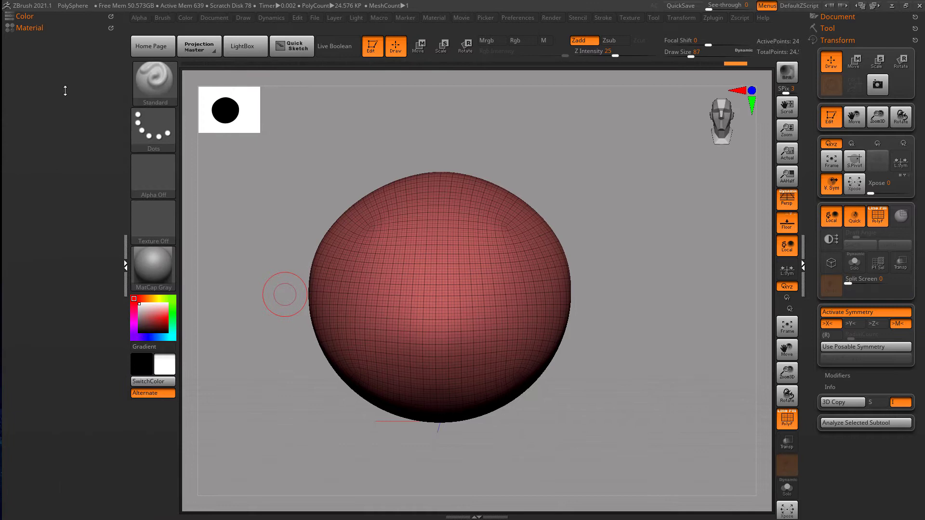
click(163, 17)
drag(159, 24, 47, 92)
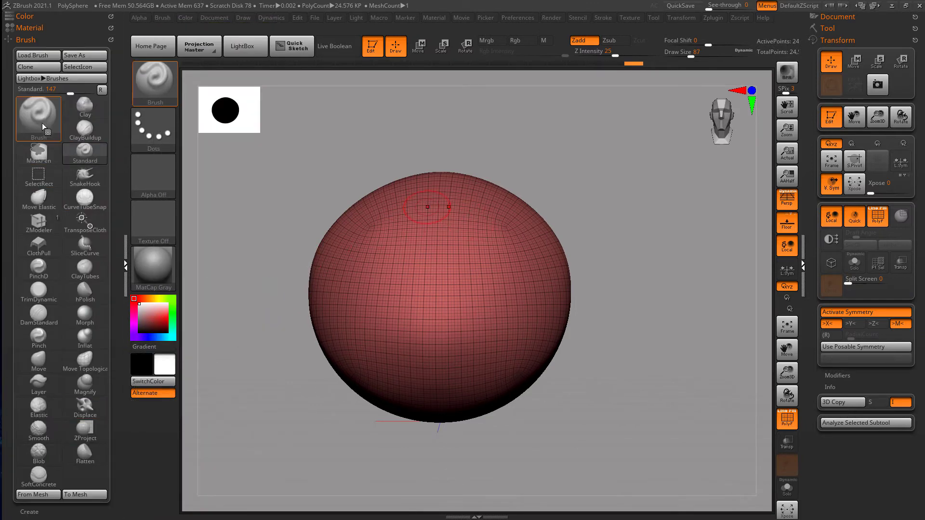
Step: Set the Draw Size to 112 and carve two mirrored eye-socket hollows into the sphere's front with the Standard brush
key(s)
drag(504, 279, 508, 279)
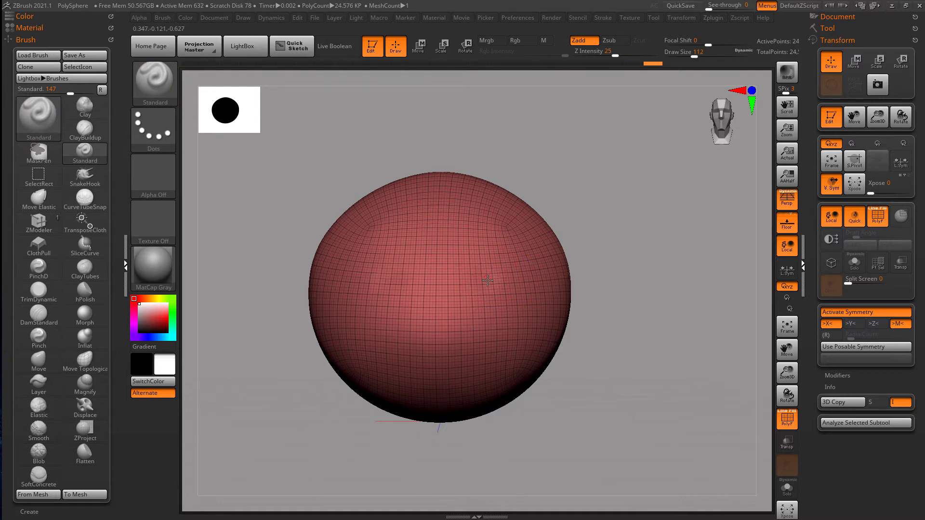
alt+drag(488, 280, 481, 289)
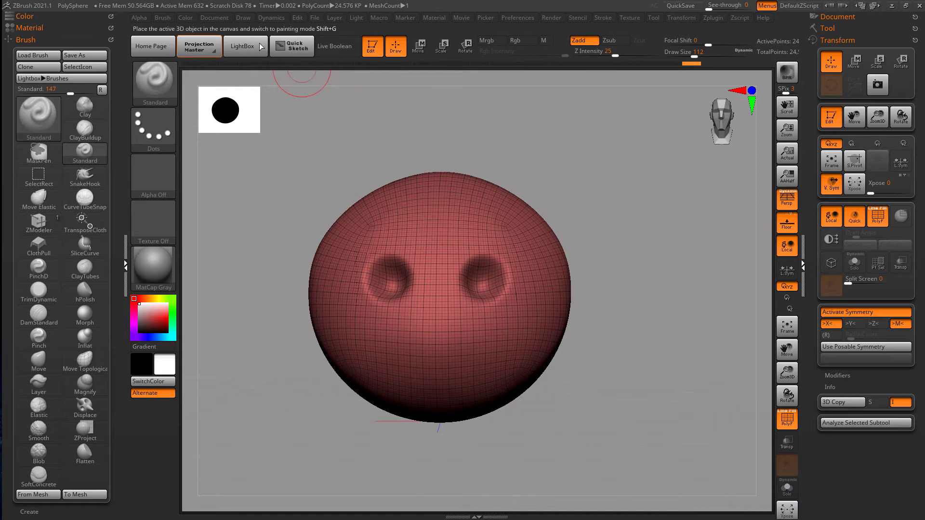
Step: Cycle back through the LeftRightShelf interface layout to the Default layout
click(862, 6)
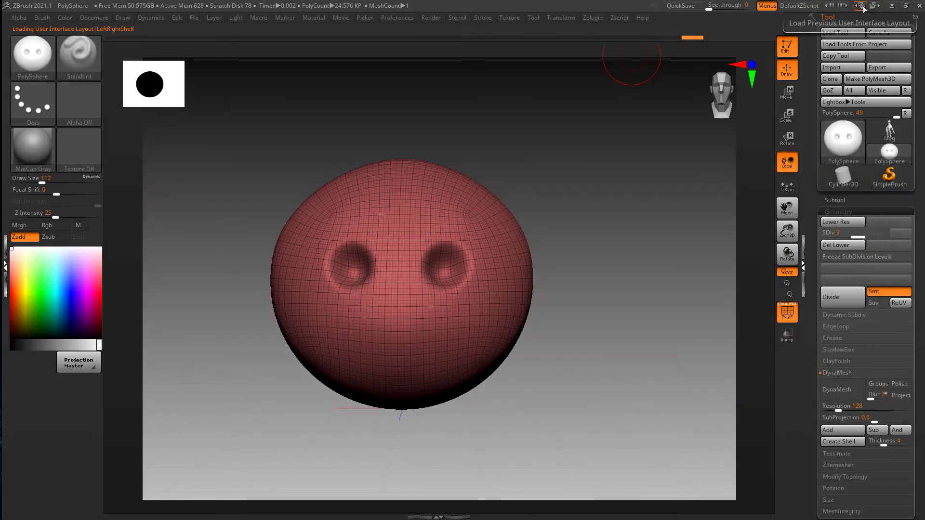
click(862, 6)
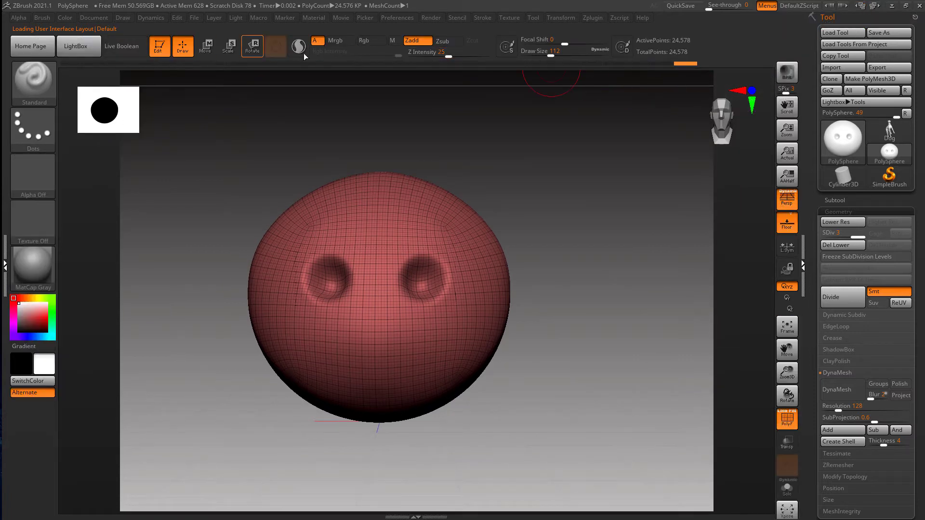
mouse_move(678, 63)
Step: Collapse the Tool palette, dock the Stroke palette in the right tray and expand its Lazy Mouse settings
click(828, 17)
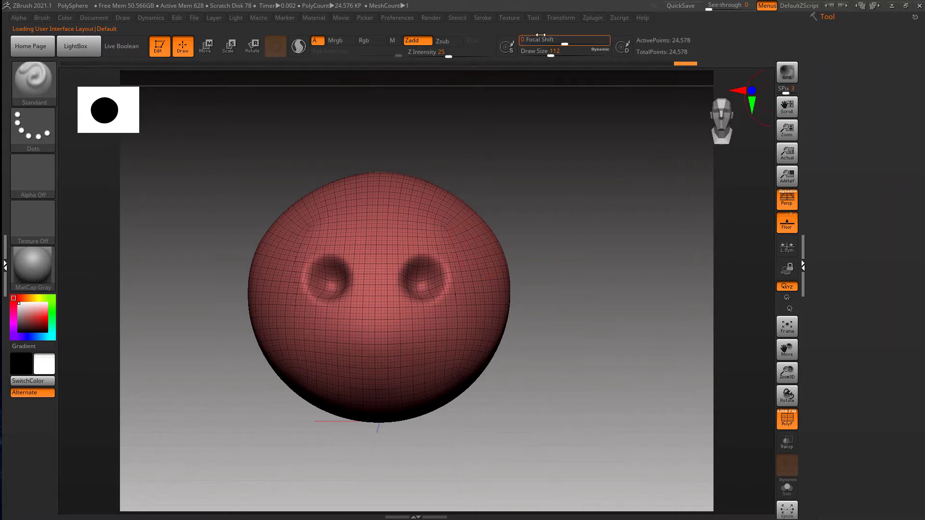
click(483, 18)
drag(524, 48, 862, 54)
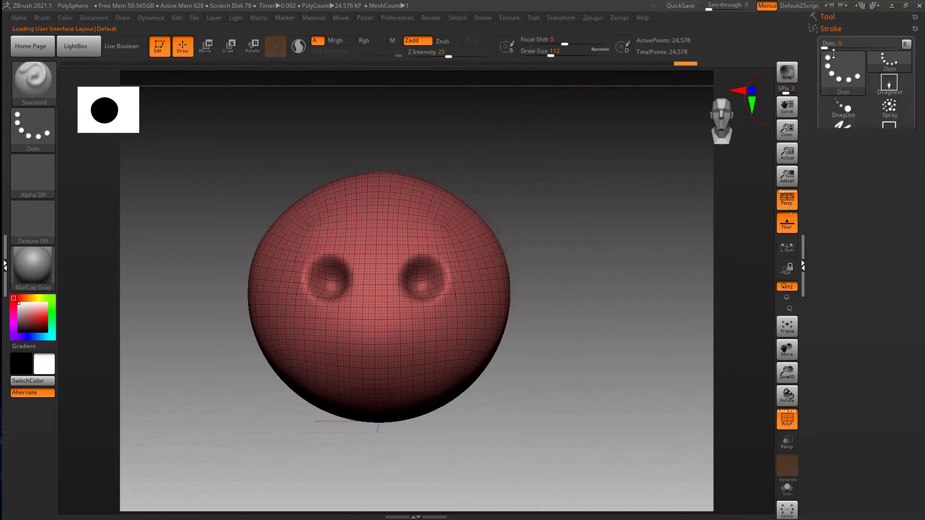
click(838, 195)
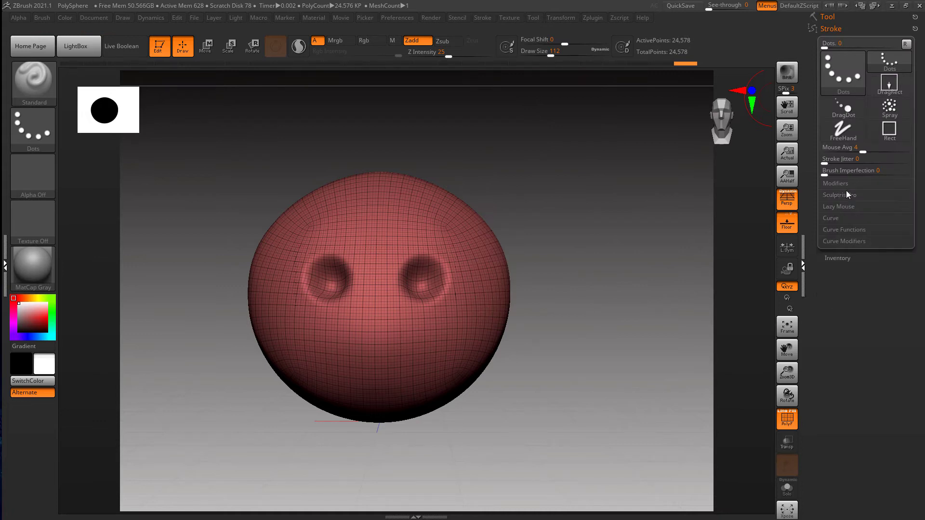
click(839, 206)
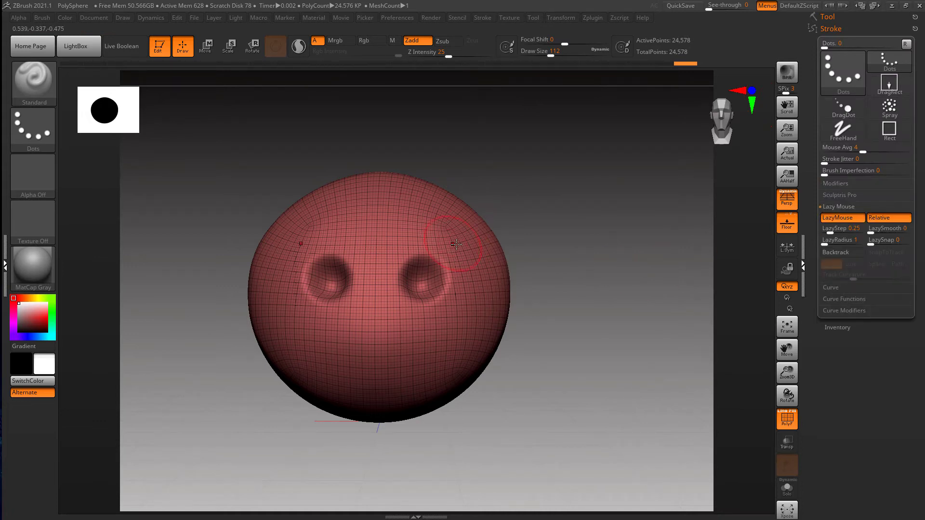
Step: Turn off the polyframe display and set the Draw Size to 90
key(shift+f)
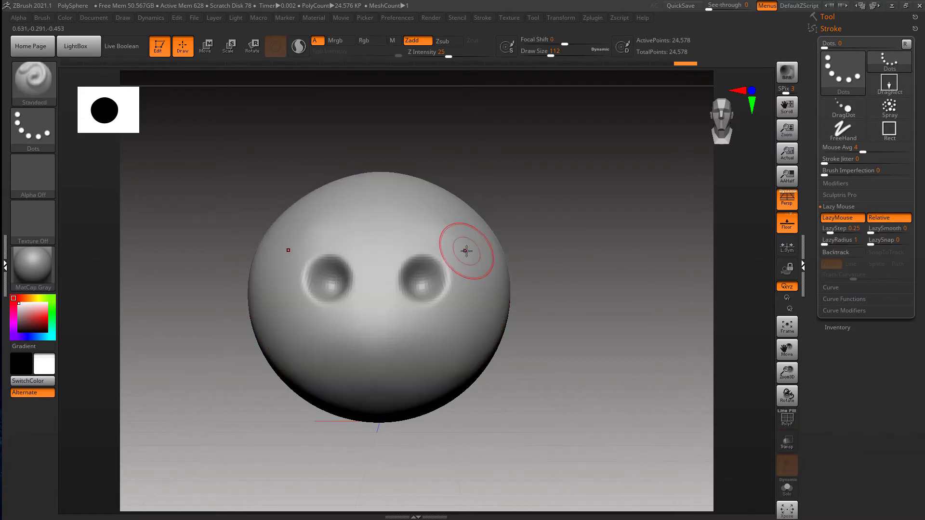
right_drag(479, 304, 469, 294)
key(s)
Step: Try a mirrored stroke down the sphere's sides, undo it, and repeat the test with LazyRadius set to 43
drag(456, 217, 487, 292)
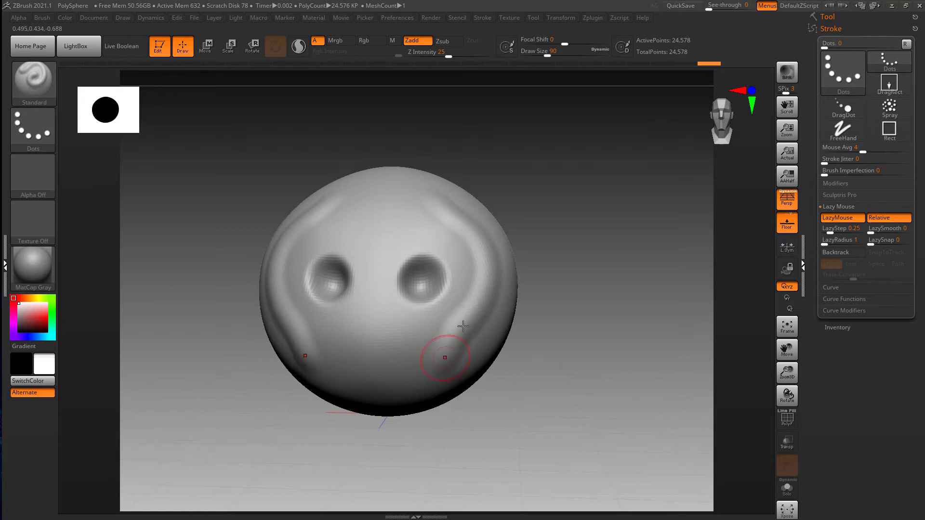
key(ctrl+z)
drag(834, 241, 836, 241)
mouse_move(421, 184)
mouse_down()
mouse_move(479, 247)
mouse_move(485, 327)
mouse_move(444, 367)
mouse_move(320, 386)
mouse_up()
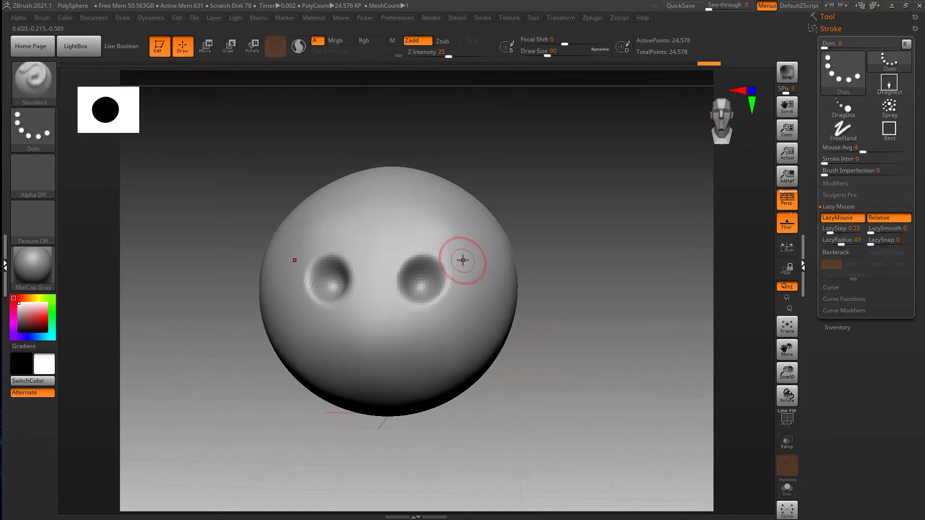
Step: Turn LazyMouse off, try a mirrored freehand stroke around the face and undo it
key(l)
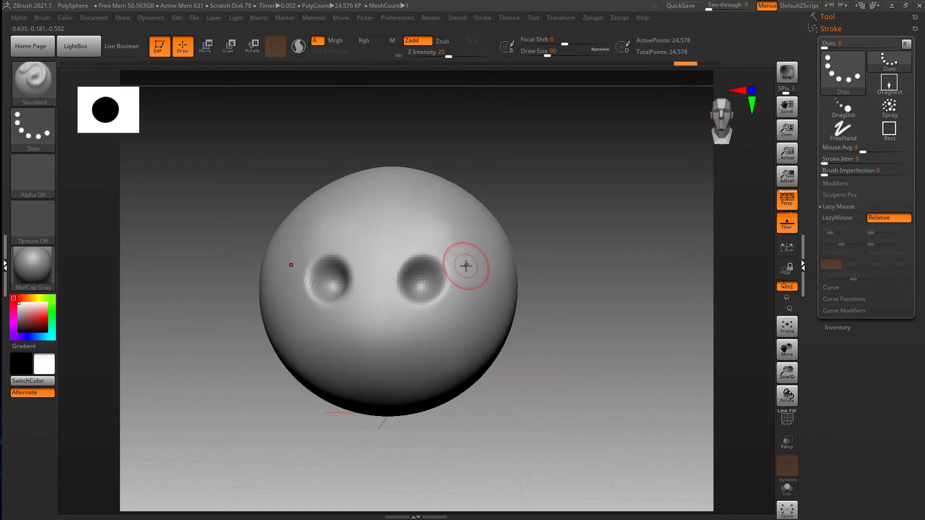
click(423, 189)
mouse_move(432, 195)
mouse_down()
mouse_move(465, 241)
mouse_move(487, 298)
mouse_up()
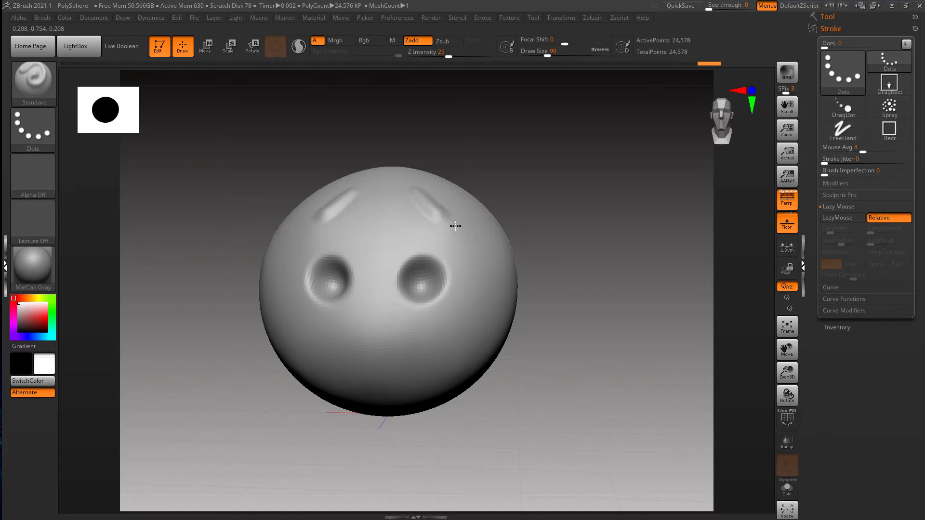
mouse_move(455, 226)
mouse_down()
mouse_move(484, 320)
mouse_move(339, 408)
mouse_up()
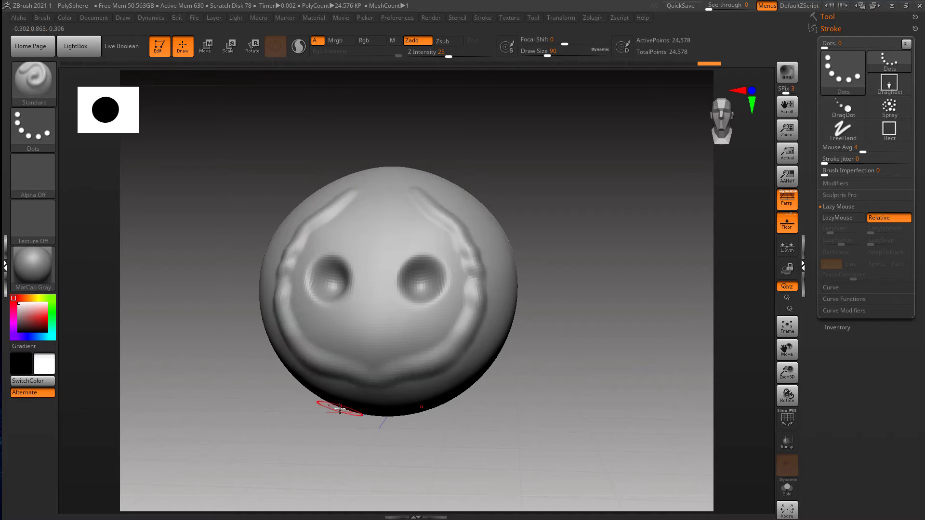
key(ctrl+z)
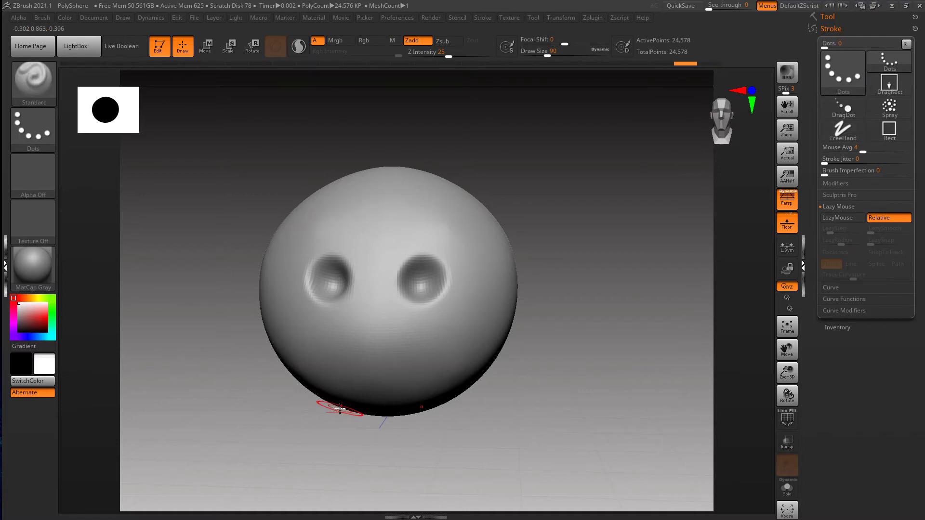
Step: Build up a mirrored ridge beneath the eye sockets with the Standard brush at Draw Size 104
right_drag(464, 255, 447, 252)
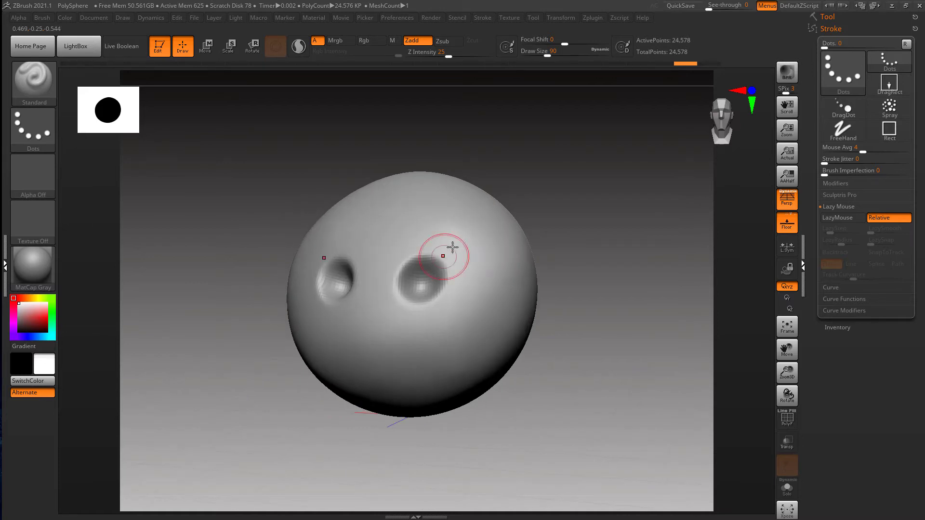
mouse_move(457, 273)
mouse_down()
mouse_move(399, 305)
mouse_move(424, 319)
mouse_move(455, 291)
mouse_move(450, 265)
mouse_move(424, 268)
mouse_move(439, 286)
mouse_up()
right_drag(450, 268, 458, 234)
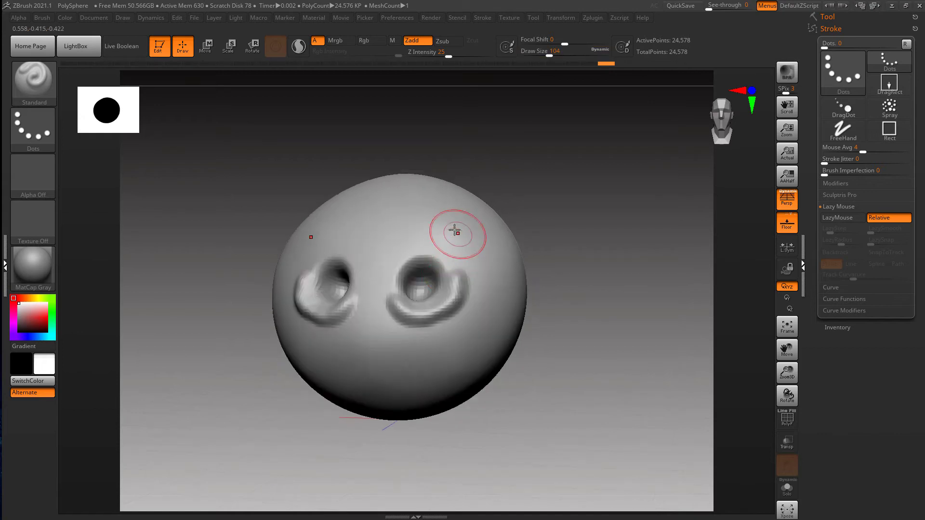
right_click(476, 259)
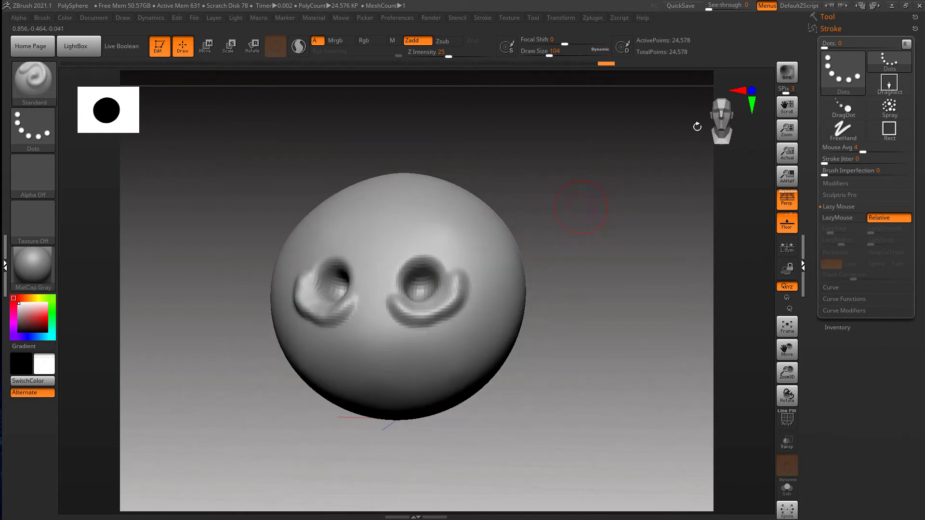
Step: Dock the Preferences palette in the right tray and look through its Custom UI and Config sections
click(403, 19)
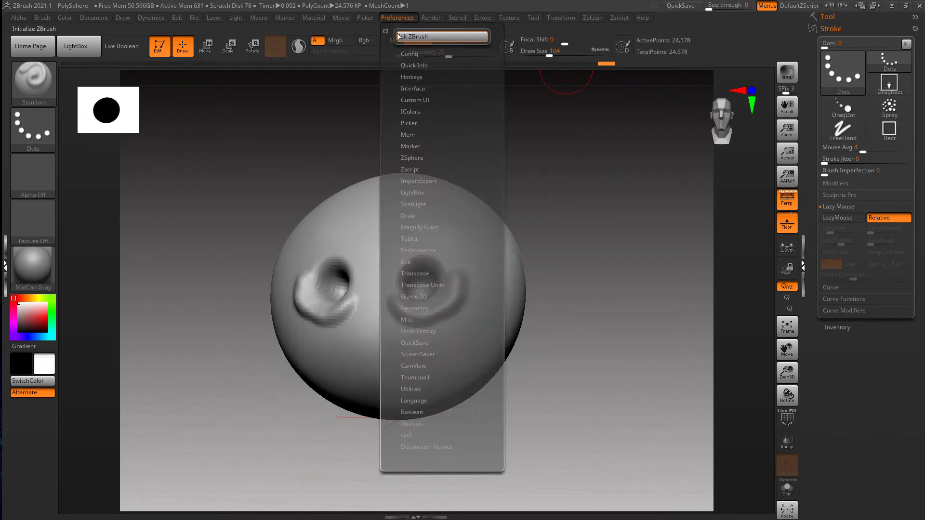
drag(387, 29, 832, 36)
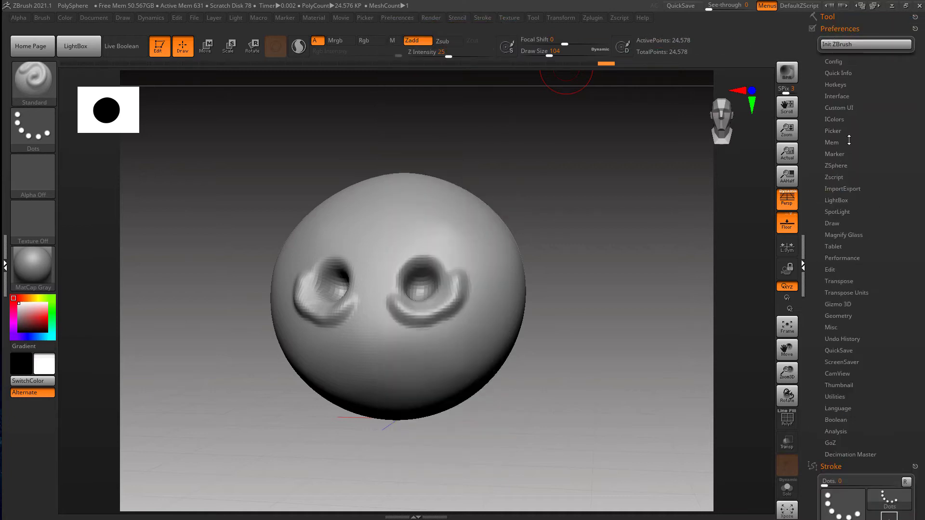
click(852, 108)
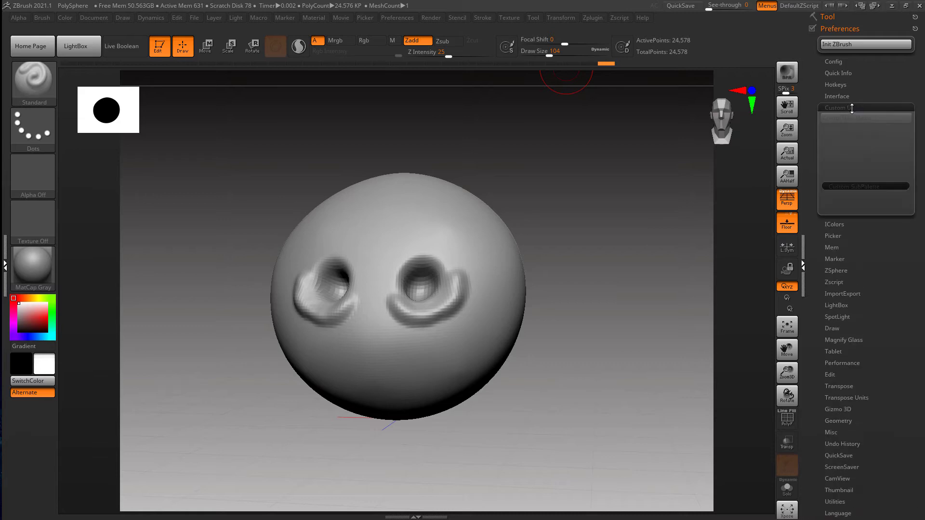
click(852, 108)
click(845, 63)
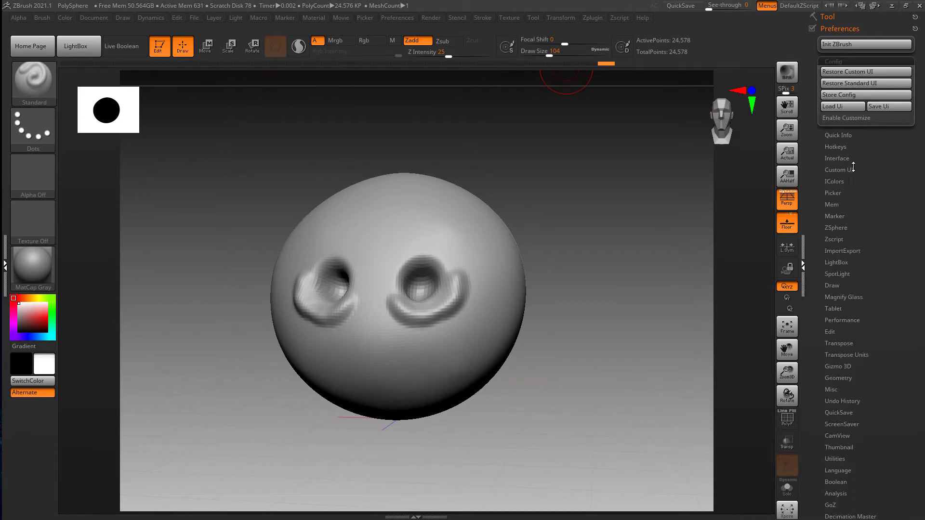
Step: Turn off Enable RightClick Popup in the Interface navigation preferences
click(838, 158)
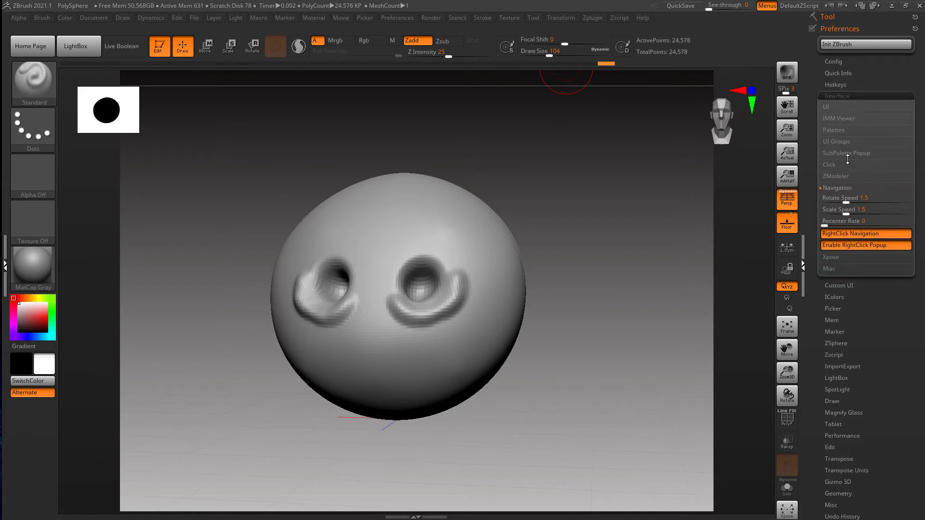
click(866, 245)
click(839, 95)
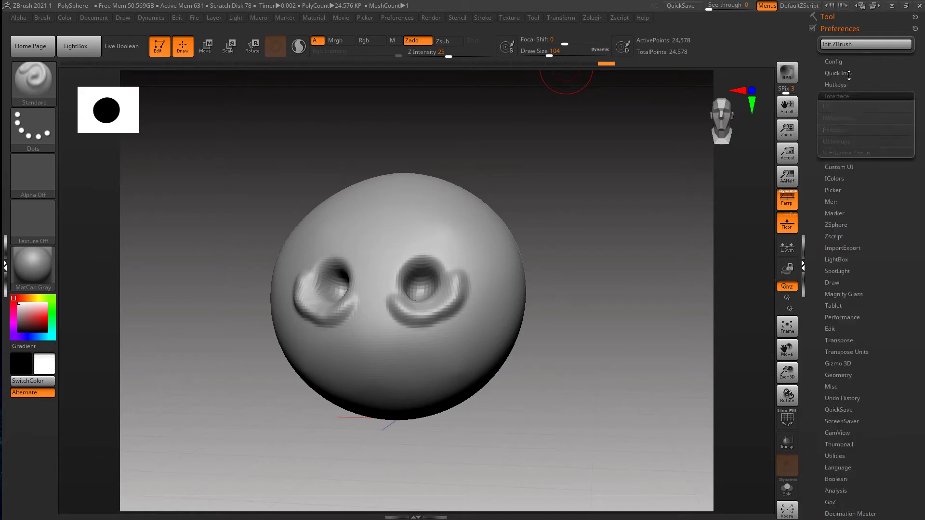
Step: Extend the ridge over the upper edge of the eye sockets to form a raised rim around them
mouse_move(477, 292)
right_down()
mouse_move(462, 293)
mouse_move(483, 297)
right_up()
ctrl+right_drag(483, 297, 479, 304)
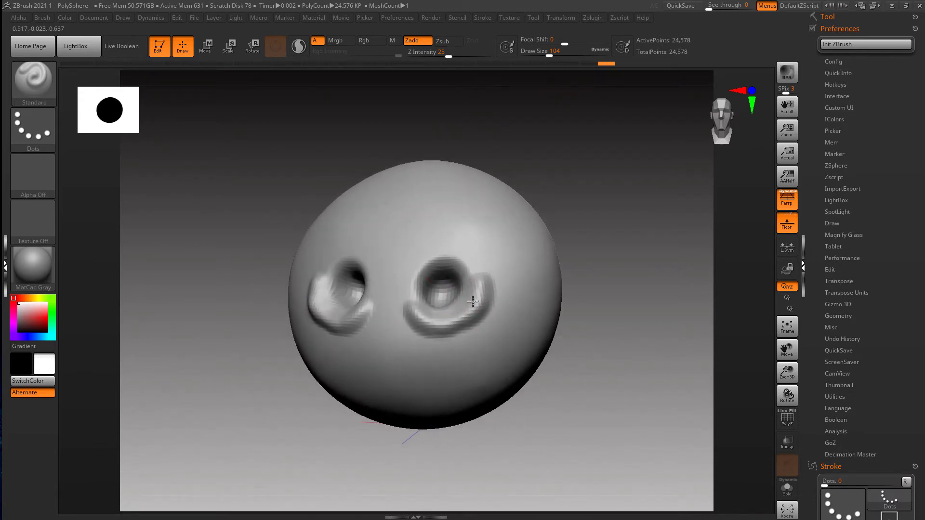
mouse_move(461, 256)
mouse_down()
mouse_move(407, 276)
mouse_move(473, 264)
mouse_move(482, 277)
mouse_up()
Step: Set the Z Intensity to 6 and the Draw Size to 182, and build up mirrored cheeks below the eyes
key(])
key(u)
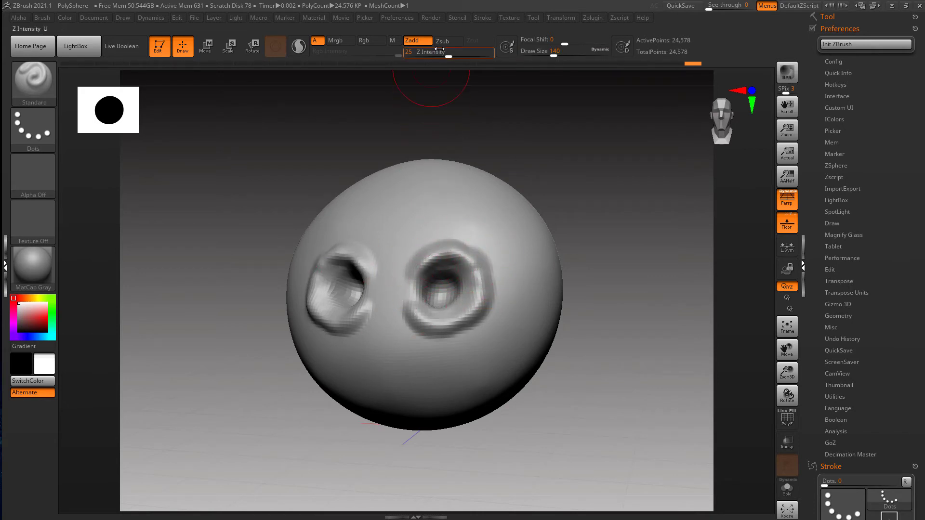
key(s)
drag(485, 277, 491, 277)
alt+right_drag(499, 312, 497, 299)
mouse_move(491, 341)
mouse_down()
mouse_move(509, 311)
mouse_move(499, 333)
mouse_move(463, 337)
mouse_move(484, 338)
mouse_up()
Step: Set the Draw Size to 145 and build up a curved ridge across the lower face between the cheeks
right_drag(484, 339, 492, 328)
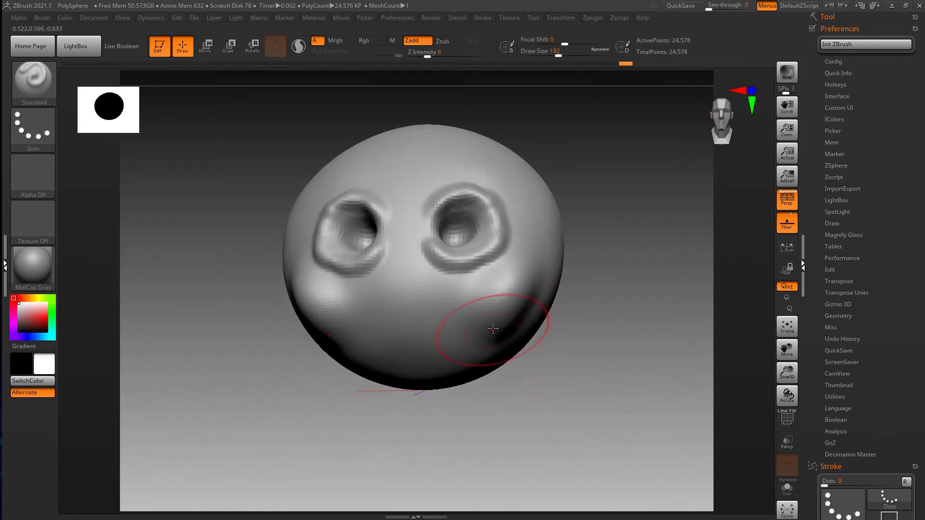
key(s)
mouse_move(477, 327)
mouse_down()
mouse_move(442, 338)
mouse_move(452, 340)
mouse_move(474, 306)
mouse_up()
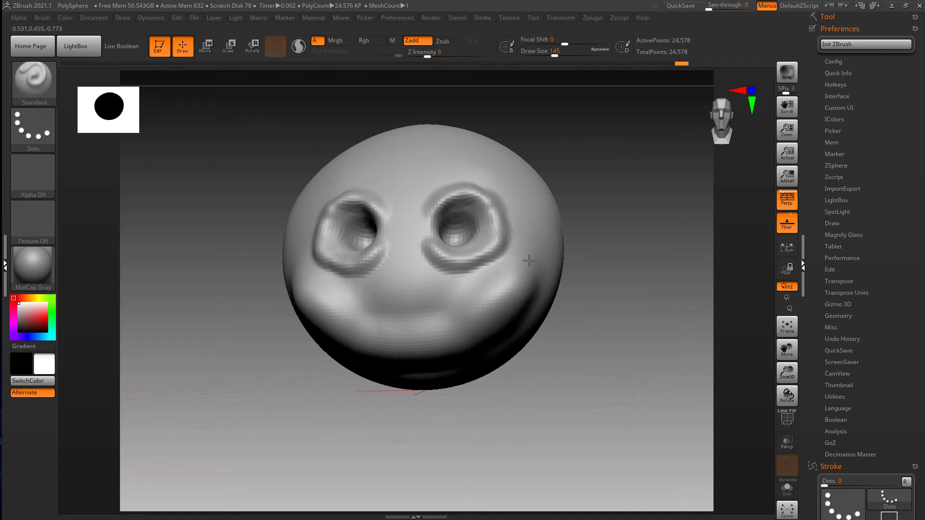
Step: Carve mirrored temple hollows beside the eye sockets, adjusting the Draw Size to 154
drag(529, 260, 533, 266)
mouse_move(544, 251)
right_down()
mouse_move(532, 241)
mouse_move(508, 252)
right_up()
key(s)
mouse_move(511, 253)
mouse_down()
mouse_move(532, 218)
mouse_move(477, 215)
mouse_move(478, 258)
mouse_up()
key(s)
drag(518, 236, 531, 216)
Step: Smooth the eye-socket rims, the area between the eyes and the temple hollows
alt+right_drag(516, 250, 500, 279)
mouse_move(501, 279)
right_down()
mouse_move(516, 256)
mouse_move(505, 264)
mouse_move(527, 300)
mouse_move(516, 268)
mouse_move(492, 255)
right_up()
shift+drag(502, 261, 514, 279)
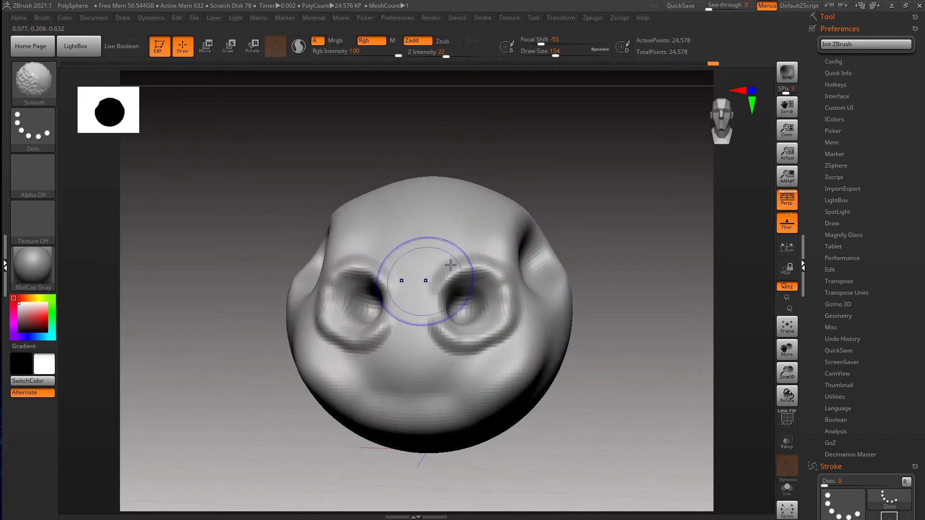
mouse_move(455, 265)
shift+mouse_down()
mouse_move(455, 365)
mouse_move(435, 321)
mouse_move(506, 316)
shift+mouse_up()
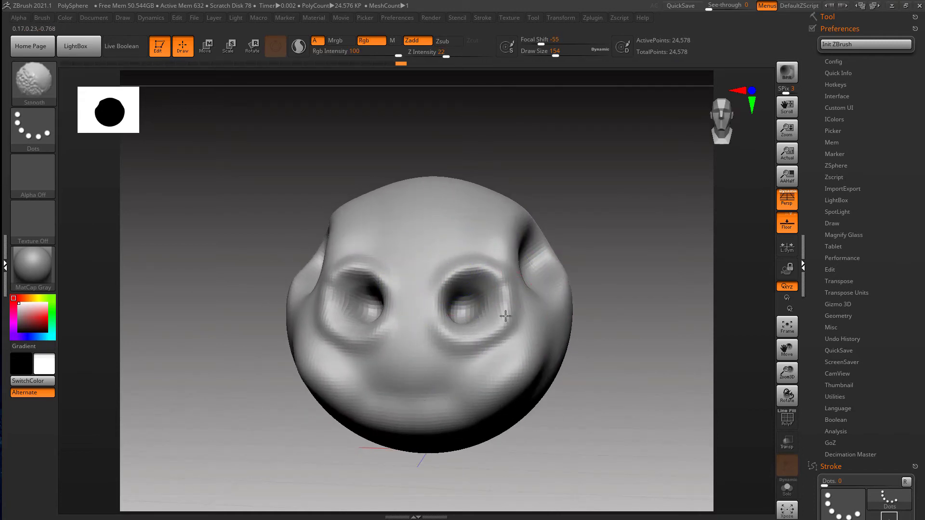
shift+drag(540, 249, 544, 263)
drag(558, 424, 552, 355)
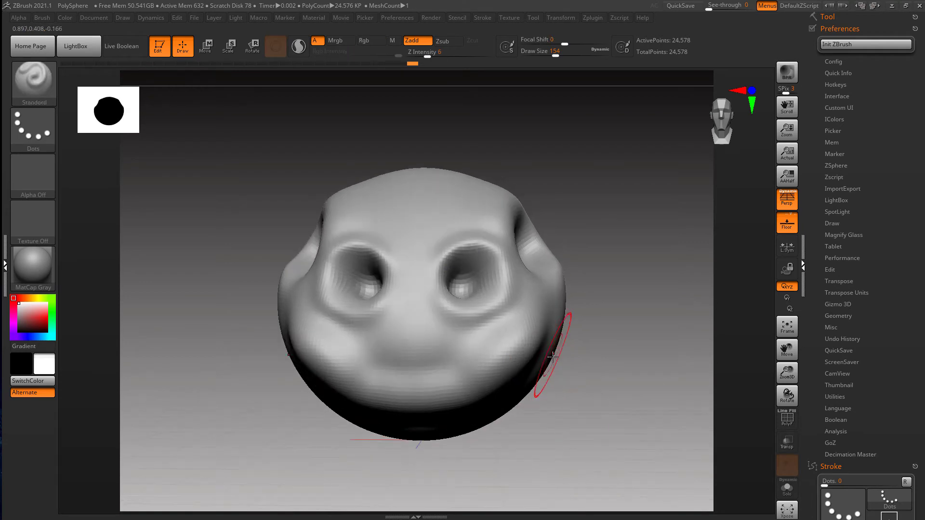
Step: Expand the left tray and choose the Move brush from the docked Brush palette
double_click(4, 268)
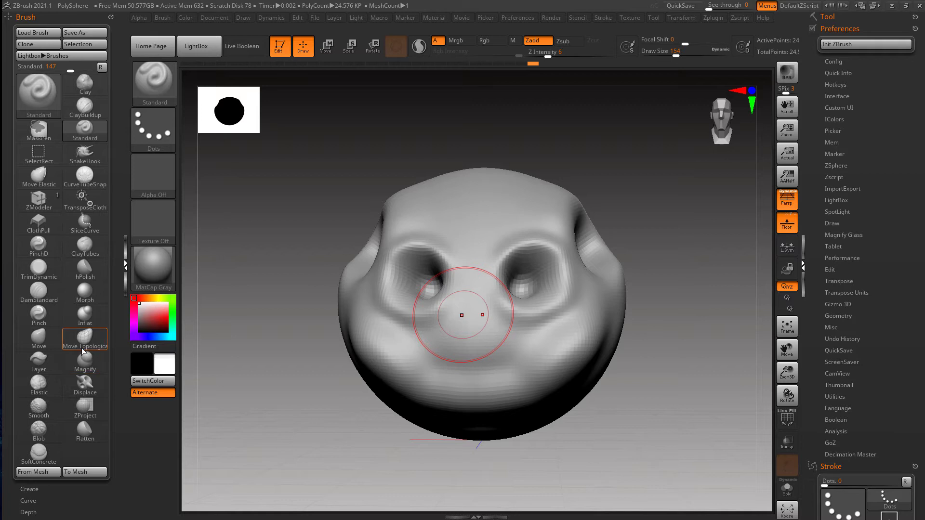
click(36, 344)
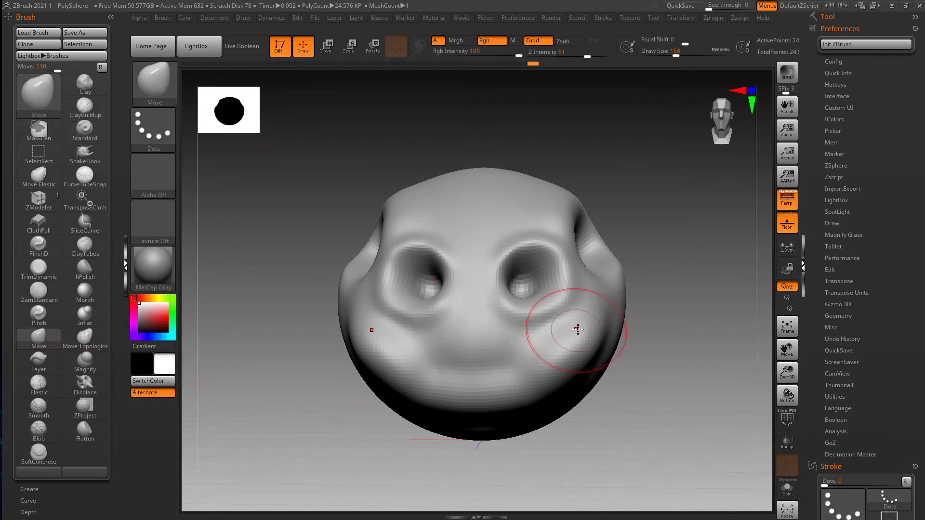
key(b)
key(m)
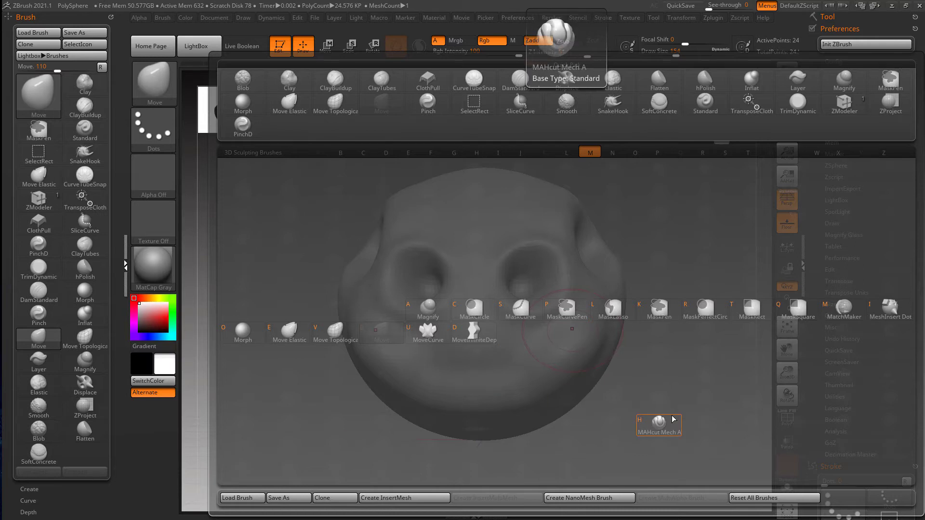
key(Escape)
Step: Enlarge the Move brush to Draw Size 453 and adjust the lower sides and underside of the head
key(s)
drag(584, 351, 596, 351)
ctrl+right_drag(596, 350, 606, 345)
key(s)
drag(601, 351, 610, 351)
right_drag(597, 360, 593, 355)
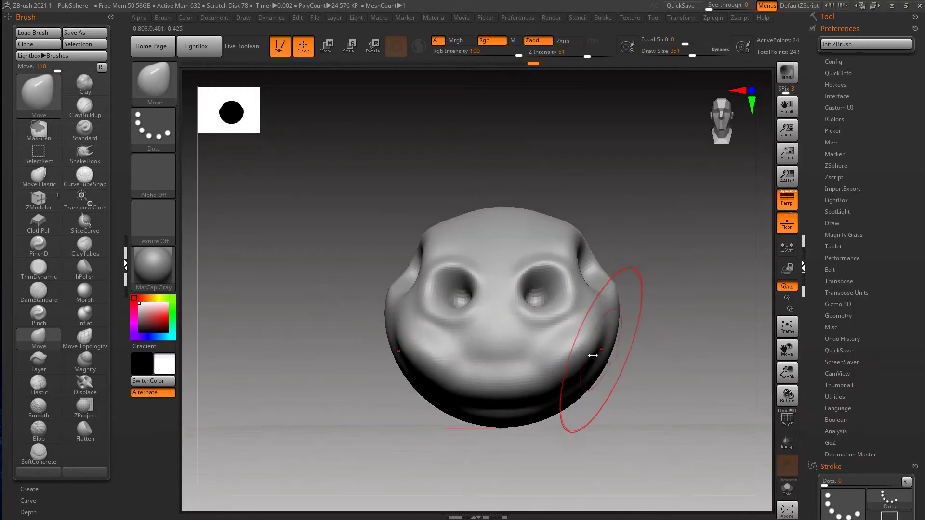
key(s)
drag(591, 356, 599, 358)
drag(553, 403, 549, 412)
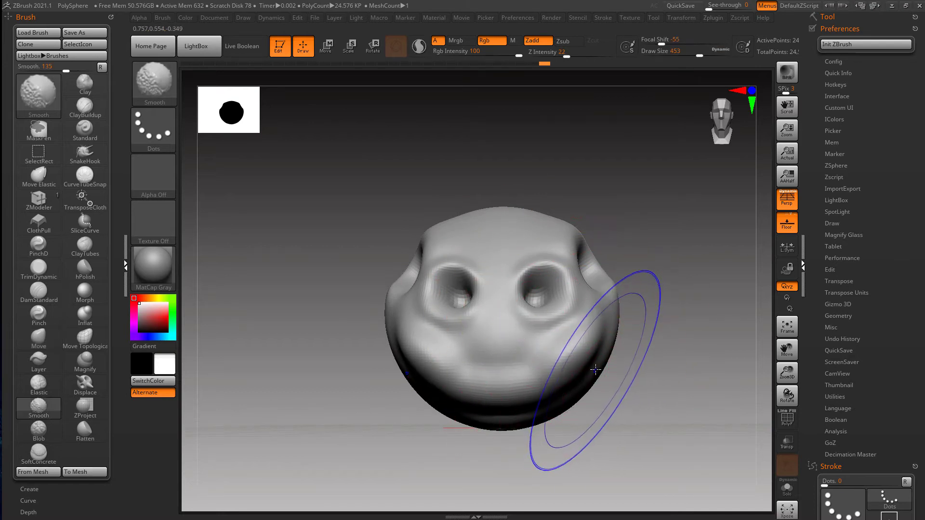
Step: Switch the mesh down through its subdivision levels to the lowest one
key(shift+d)
key(shift+d)
key(d)
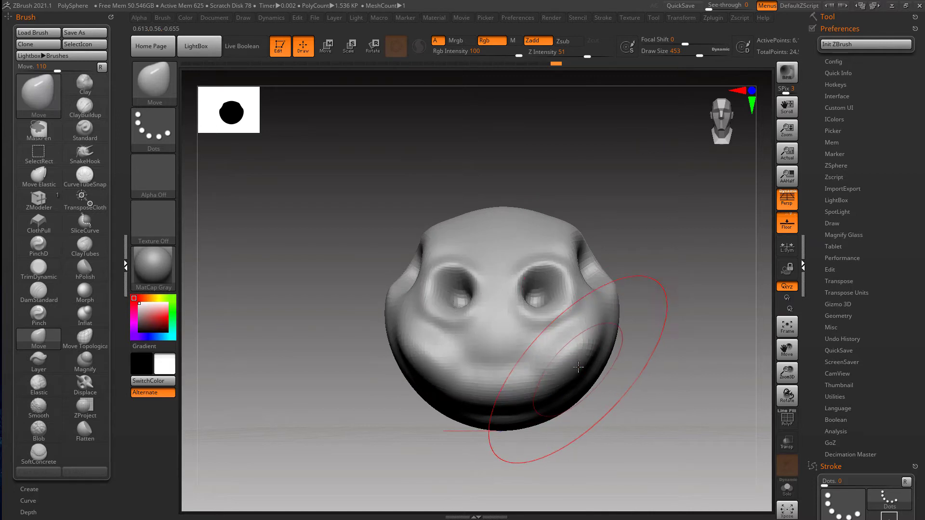
key(shift+d)
key(shift+d)
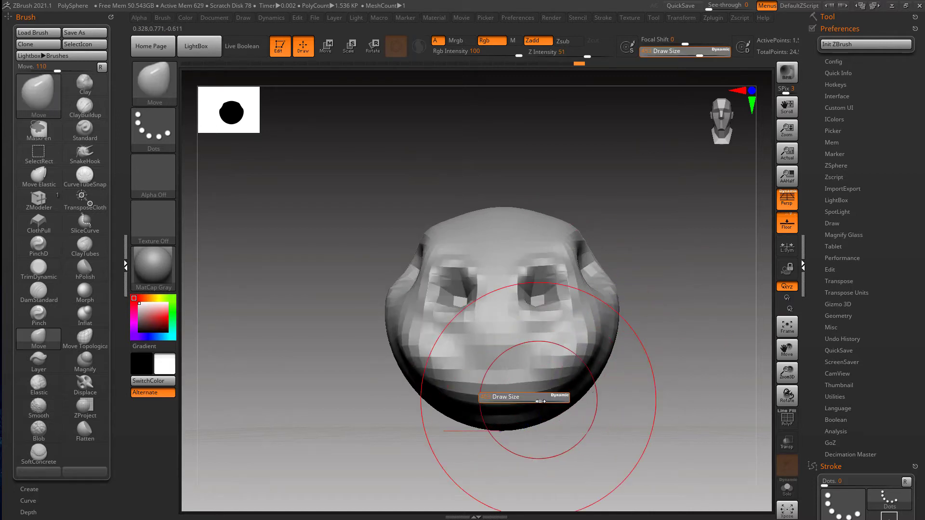
Step: Pull the chin down with the Move brush at Draw Size 567, and refine the jaw at Draw Size 415
drag(537, 408, 528, 461)
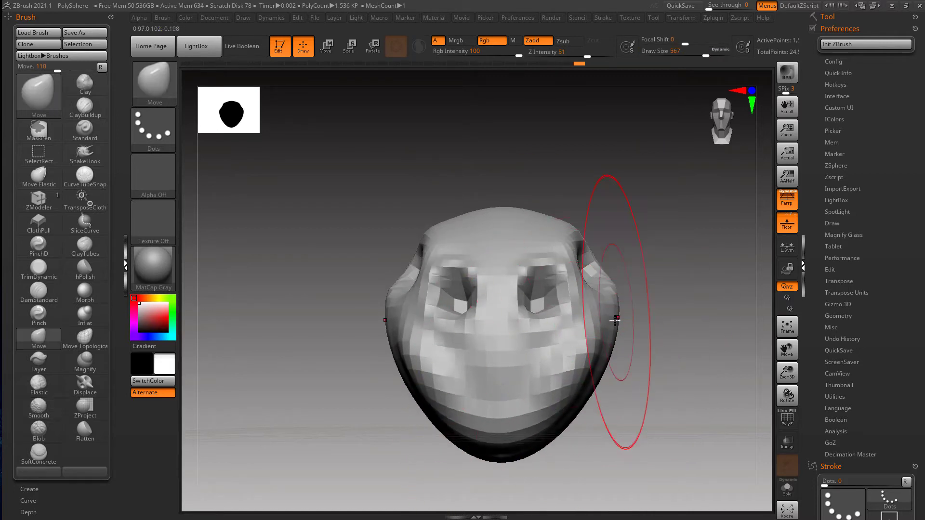
drag(611, 317, 596, 329)
alt+right_drag(580, 345, 572, 331)
key(s)
drag(572, 373, 544, 385)
drag(522, 418, 541, 403)
Step: Push in the underside behind the jaw from the side to separate the chin from the back of the skull
mouse_move(623, 368)
right_down()
mouse_move(595, 360)
mouse_move(558, 369)
right_up()
drag(622, 392, 599, 393)
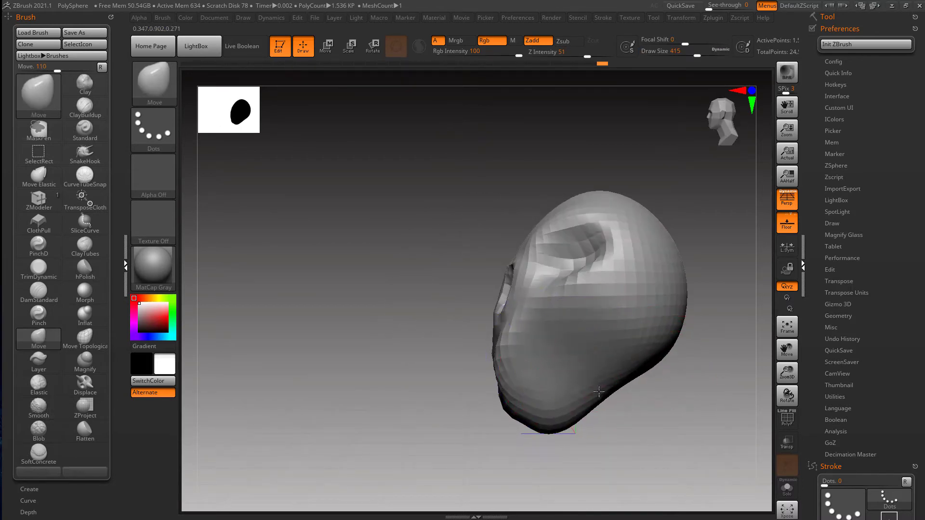
drag(657, 339, 649, 334)
right_drag(632, 355, 645, 359)
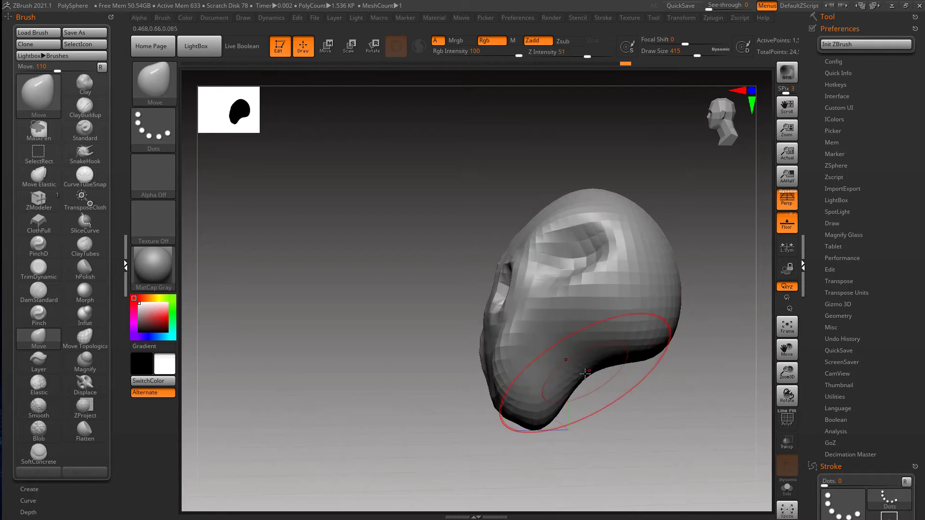
right_drag(585, 371, 596, 372)
Step: Adjust the temple area and pull the brow forward with the Move brush at Draw Size 234
right_drag(542, 384, 560, 254)
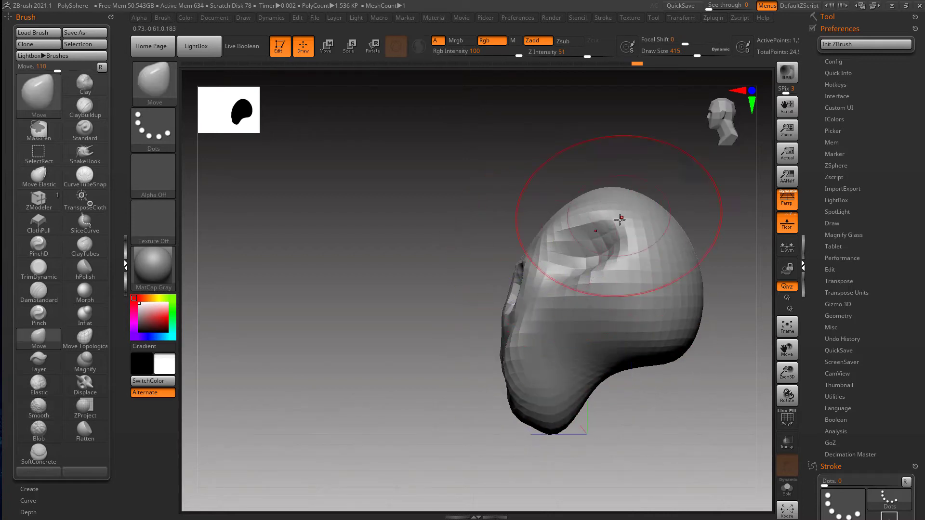
drag(599, 218, 604, 223)
right_drag(581, 241, 600, 242)
key(s)
drag(518, 258, 505, 256)
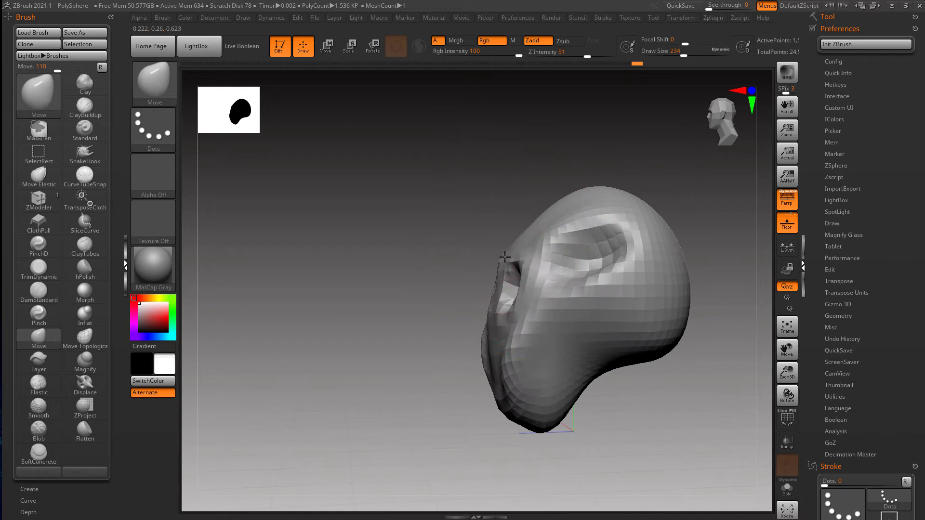
Step: Pull the front of the face slightly forward with the Move brush, and smooth the cheek and jaw surface
drag(493, 353, 485, 354)
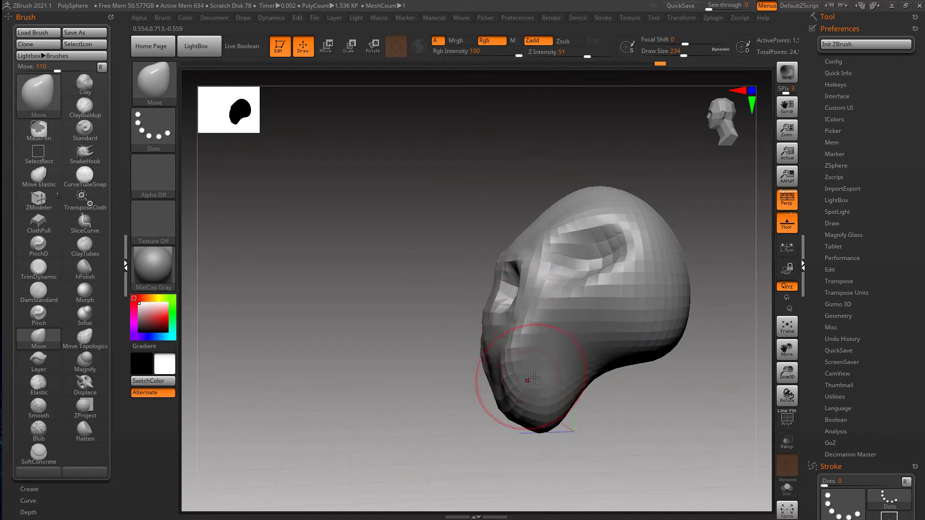
mouse_move(526, 377)
right_down()
mouse_move(534, 378)
mouse_move(513, 371)
mouse_move(520, 372)
right_up()
mouse_move(520, 372)
shift+mouse_down()
mouse_move(523, 385)
mouse_move(527, 372)
shift+mouse_up()
right_drag(520, 375, 532, 376)
shift+drag(518, 398, 534, 346)
right_drag(533, 345, 561, 336)
Step: Pull the sides of the head beside the eye sockets upward with the Move brush, and raise the mesh to its highest subdivision level
key(s)
drag(551, 271, 549, 232)
key(d)
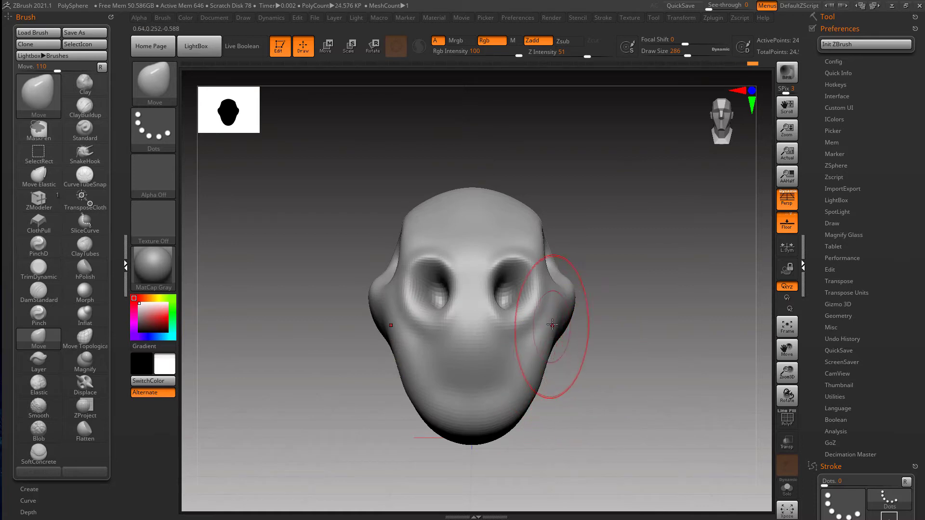
Step: Sculpt a curved smile across the lower face with the Standard brush at Draw Size 65
key(b)
key(s)
key(t)
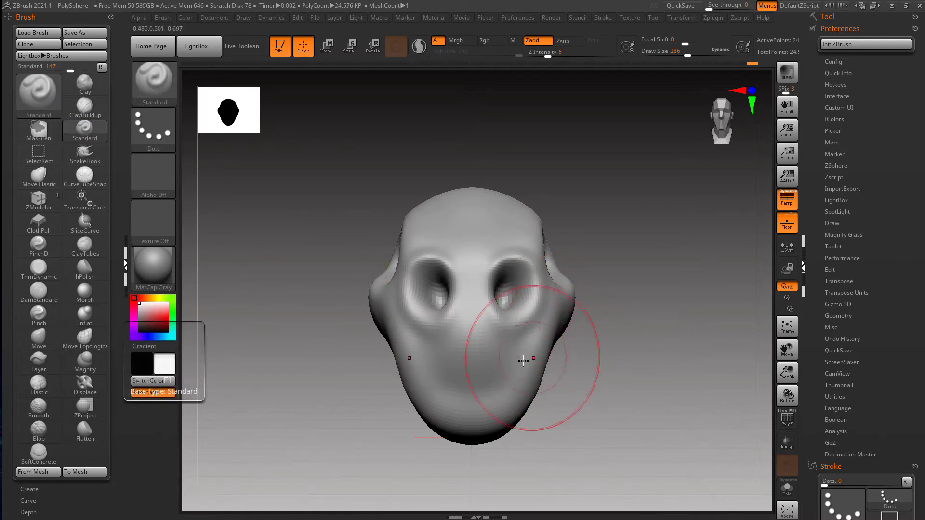
key(s)
drag(523, 360, 482, 356)
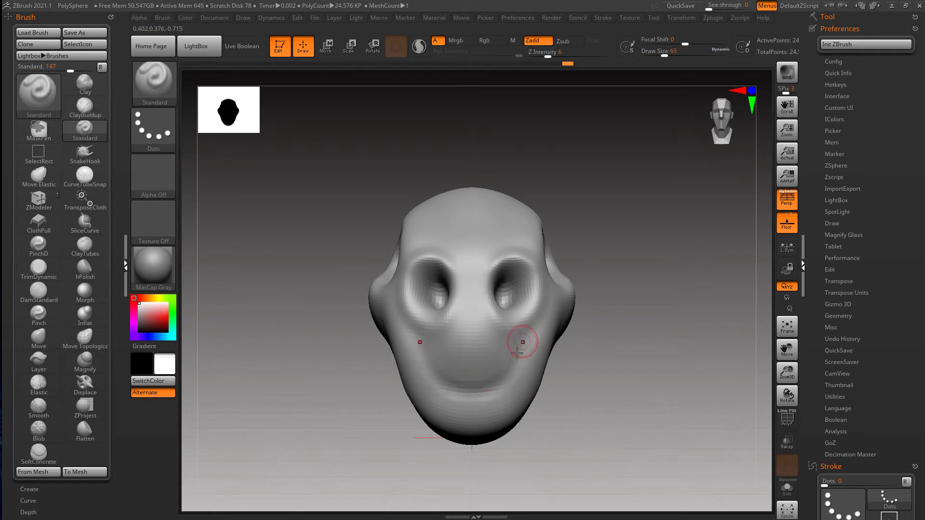
mouse_move(496, 385)
mouse_down()
mouse_move(438, 373)
mouse_move(468, 366)
mouse_up()
Step: Deepen the mouth crease and build up the lower lip with the Standard brush at Draw Size 83
key(s)
mouse_move(436, 337)
mouse_down()
mouse_move(437, 345)
mouse_move(530, 331)
mouse_move(442, 361)
mouse_move(452, 352)
mouse_move(492, 355)
mouse_move(428, 356)
mouse_up()
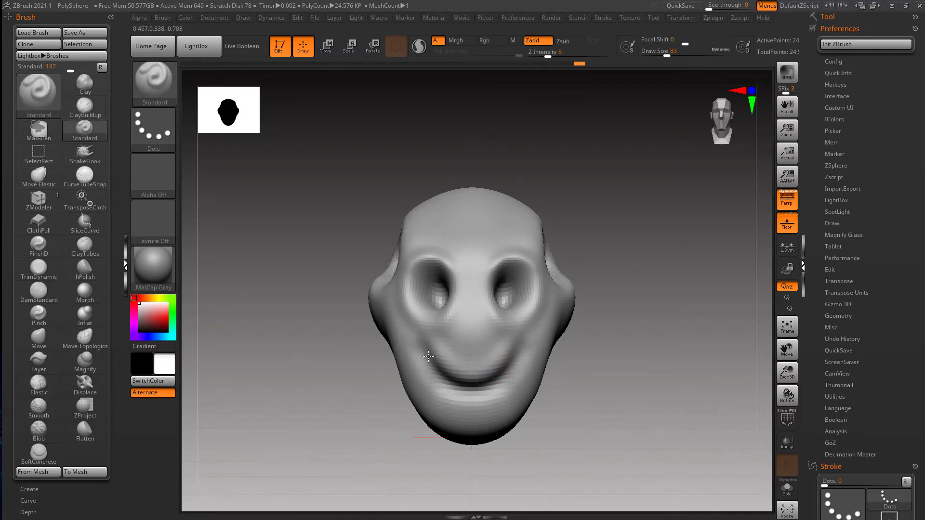
drag(504, 395, 425, 365)
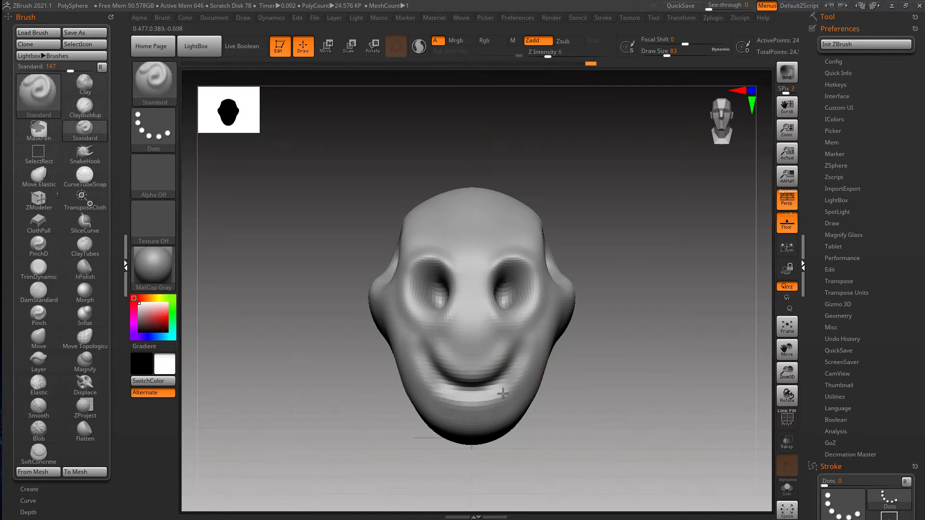
right_drag(540, 370, 502, 365)
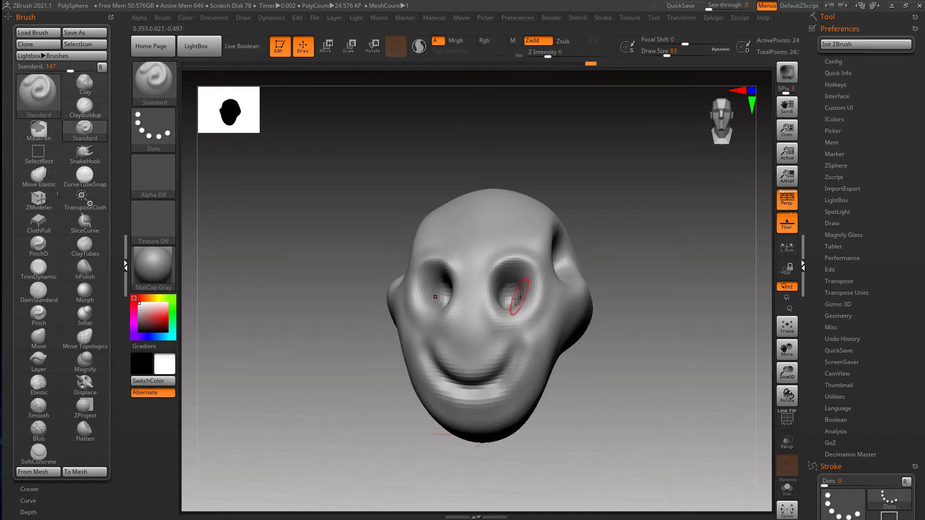
Step: Widen and reshape the eye sockets from several angles with the Move brush
click(38, 339)
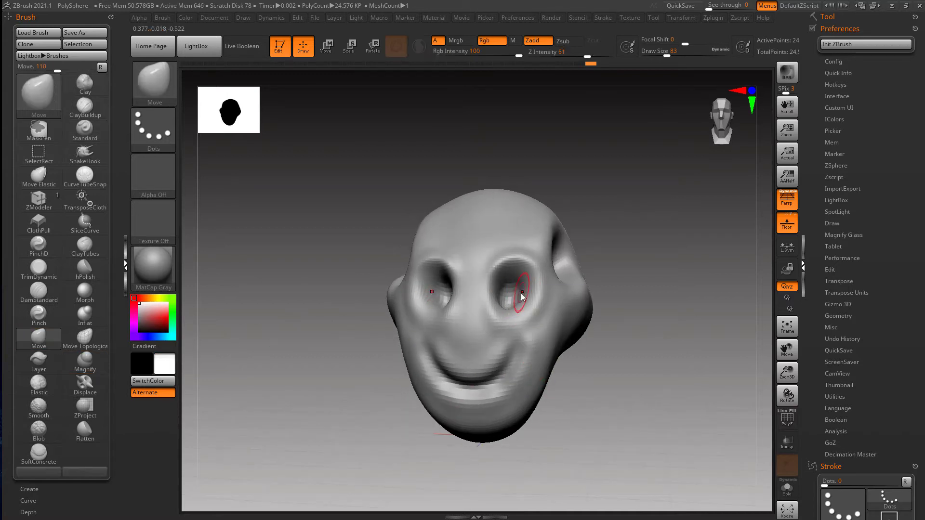
mouse_move(527, 296)
mouse_down()
mouse_move(518, 283)
mouse_move(498, 285)
mouse_move(531, 300)
mouse_up()
right_drag(521, 308, 547, 308)
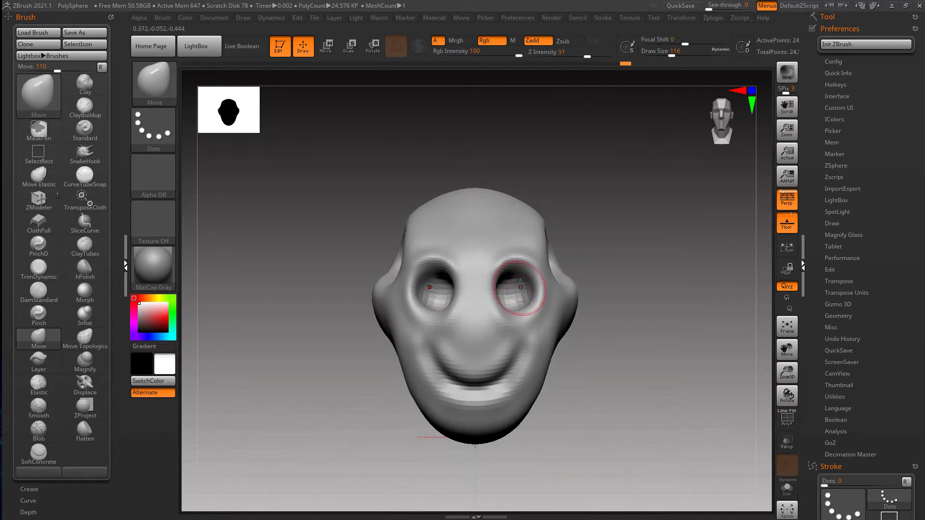
drag(521, 284, 528, 283)
right_drag(542, 291, 513, 293)
Step: Pull the sides of the head out into pointed ears with the Move brush, and set Draw Size to 182
key(s)
drag(585, 296, 581, 297)
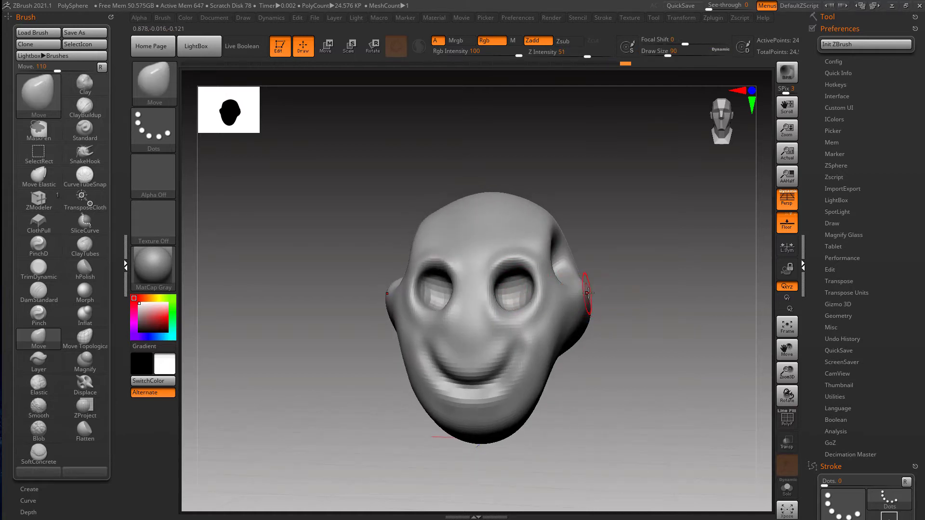
right_drag(588, 292, 572, 293)
key(s)
mouse_move(593, 292)
mouse_down()
mouse_move(612, 290)
mouse_move(637, 251)
mouse_up()
key(s)
drag(648, 295, 620, 351)
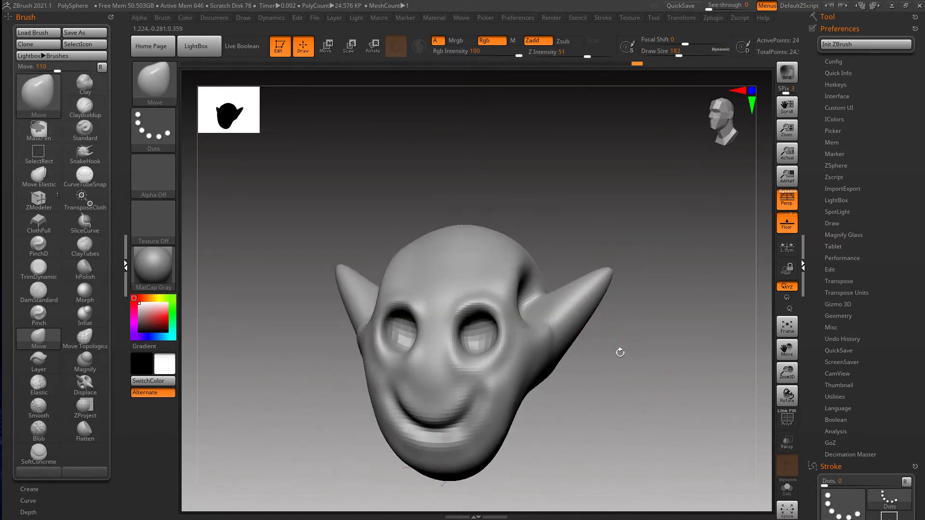
Step: Show the wireframe at the lowest subdivision level and stretch the ears farther out and up at Draw Size 286
key(shift+f)
key(shift+d)
key(shift+d)
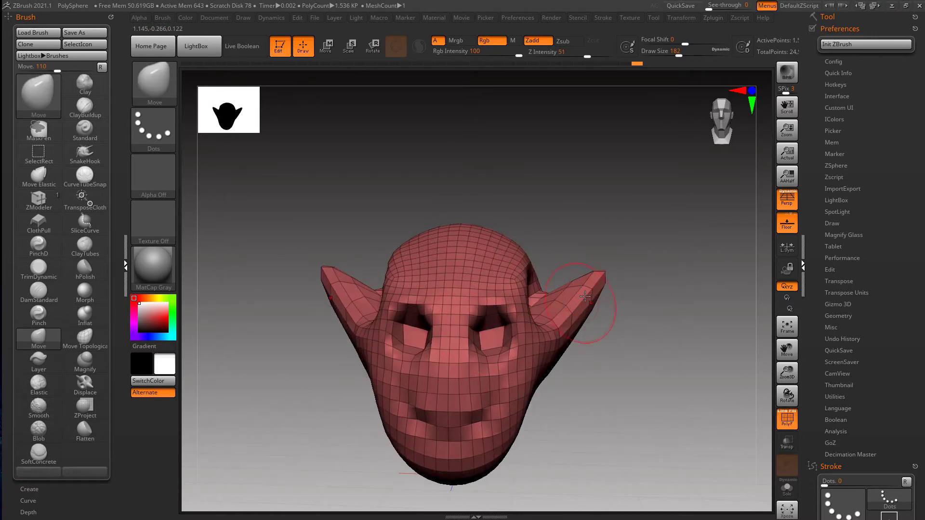
drag(598, 379, 591, 374)
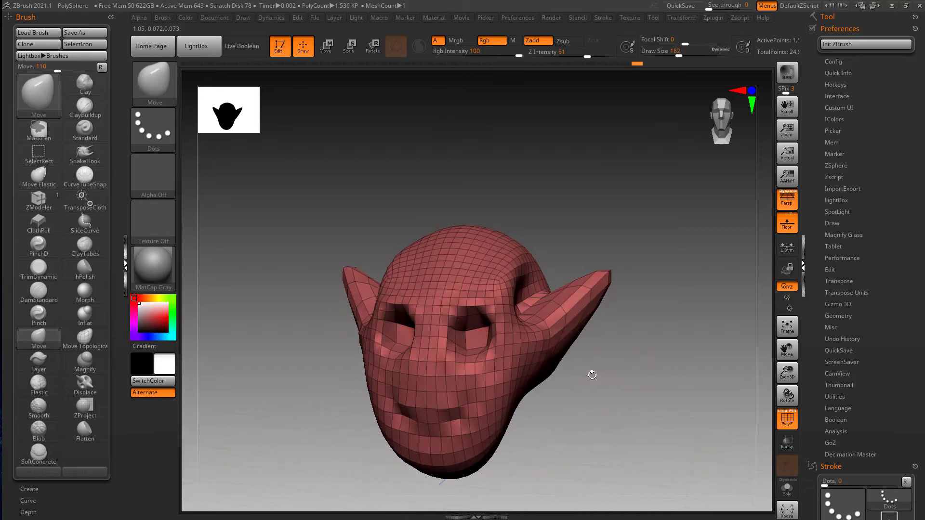
key(s)
drag(584, 289, 605, 289)
drag(599, 238, 646, 207)
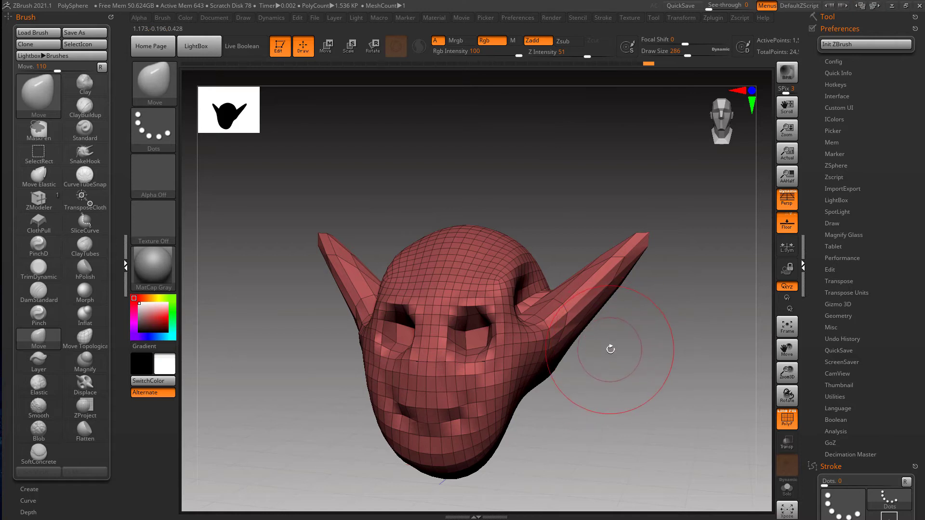
Step: Return the mesh to its highest subdivision level and hide the wireframe
key(ctrl+d)
key(ctrl+d)
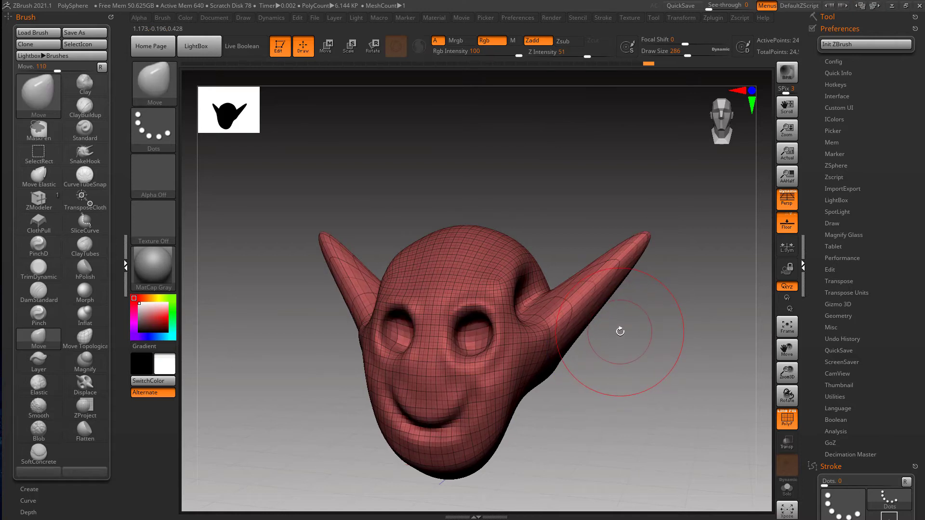
key(shift+f)
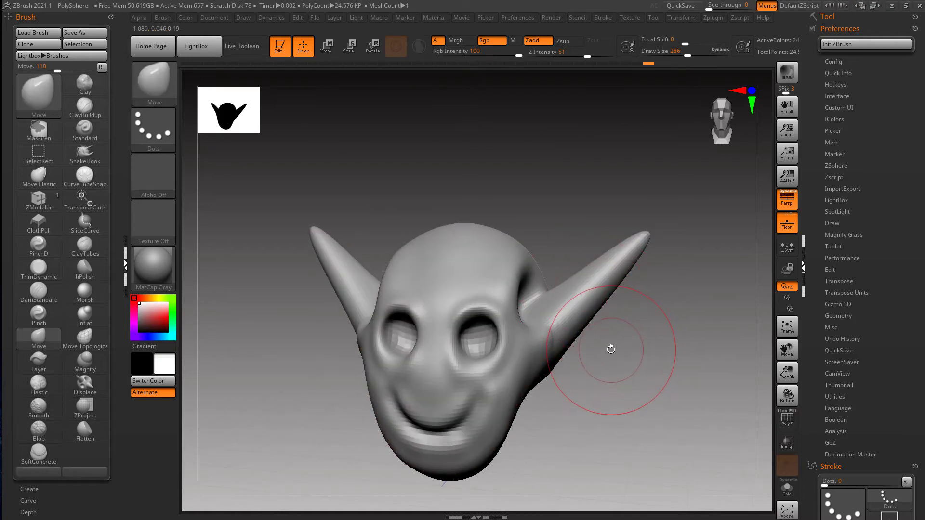
Step: Undo the ear sculpting back to the head without pointed ears
key(ctrl+z)
key(ctrl+z)
key(ctrl+z)
key(ctrl+z)
key(ctrl+z)
key(ctrl+z)
key(ctrl+z)
key(ctrl+z)
key(ctrl+z)
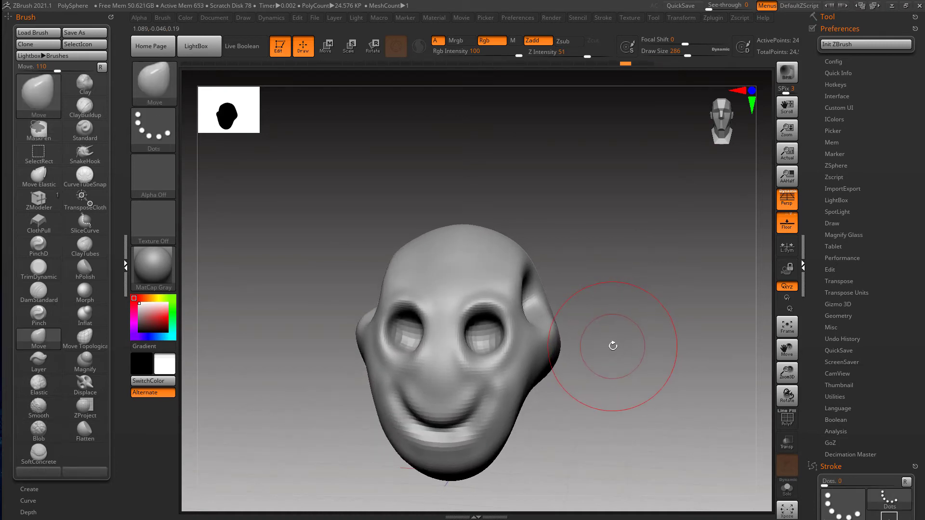
key(ctrl+z)
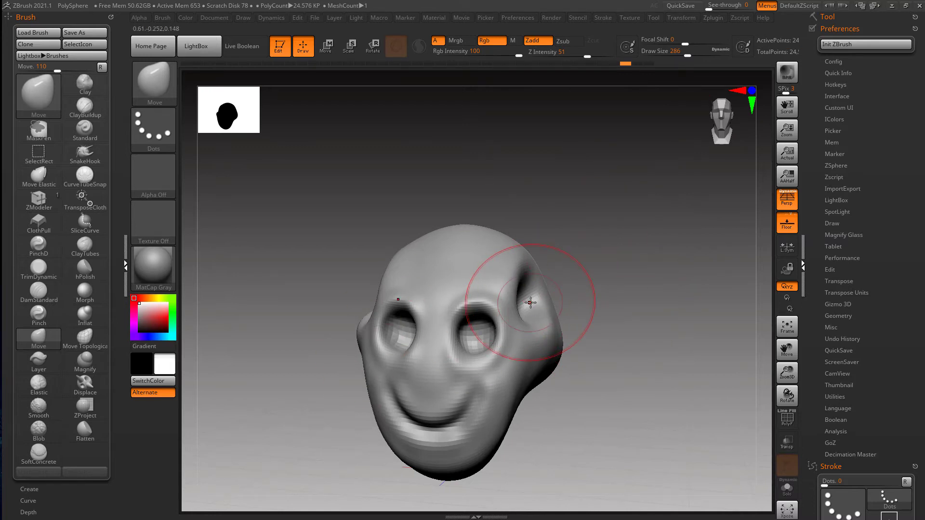
Step: Collapse the Preferences palette and expand the Sculptris Pro settings of the Stroke palette
click(838, 20)
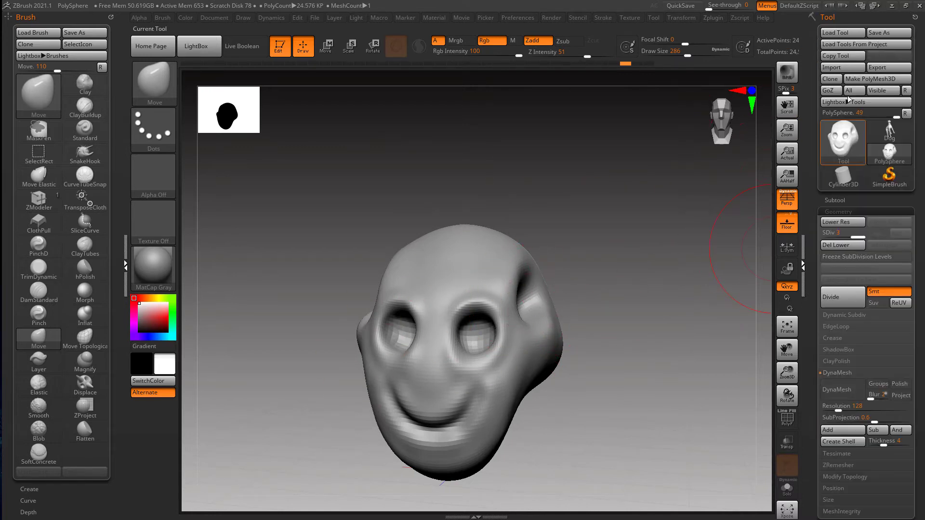
click(837, 19)
click(838, 29)
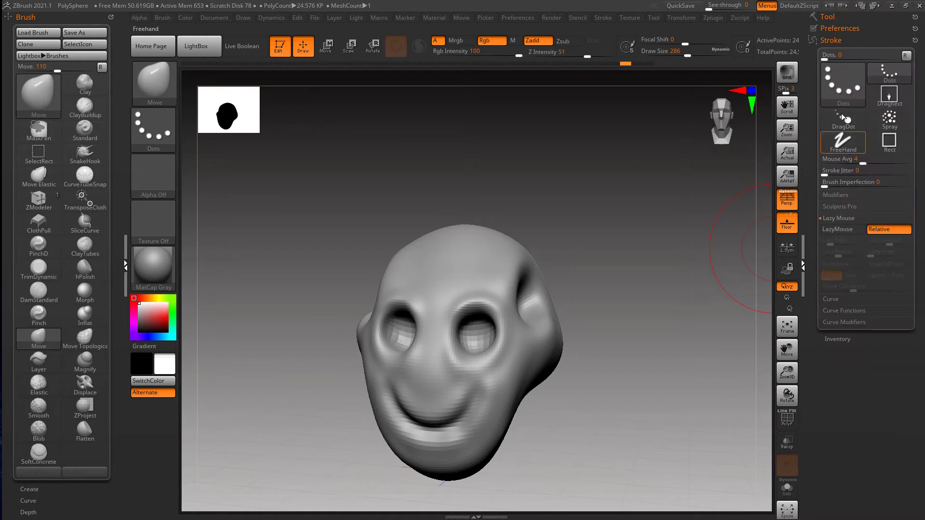
click(843, 206)
Step: Switch to the SnakeHook brush, adjust its Draw Size, and activate Sculptris Pro mode
key(s)
drag(549, 315, 545, 315)
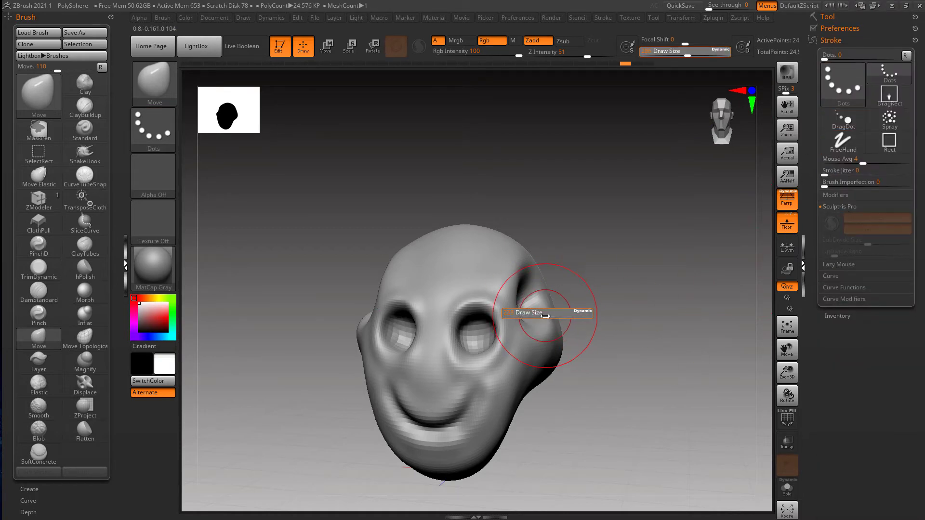
key(b)
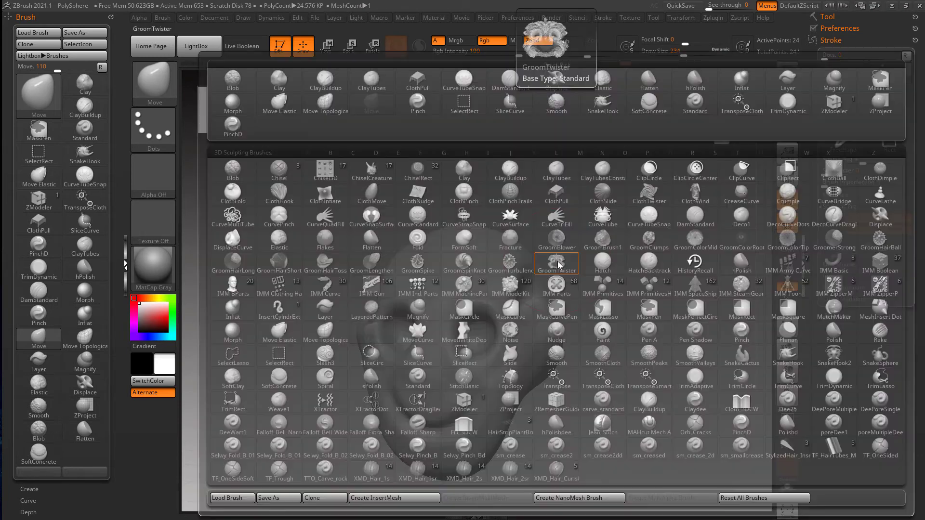
key(s)
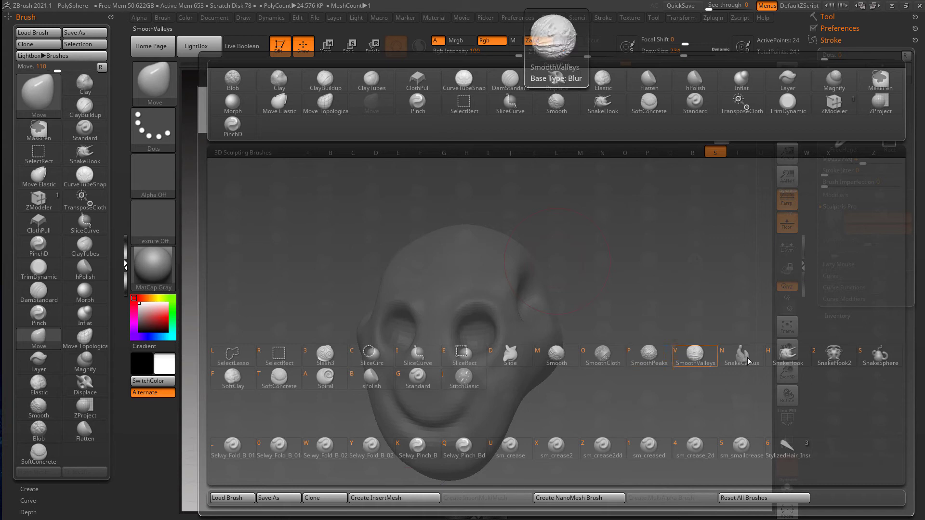
click(788, 355)
key(s)
drag(558, 340, 556, 340)
click(833, 223)
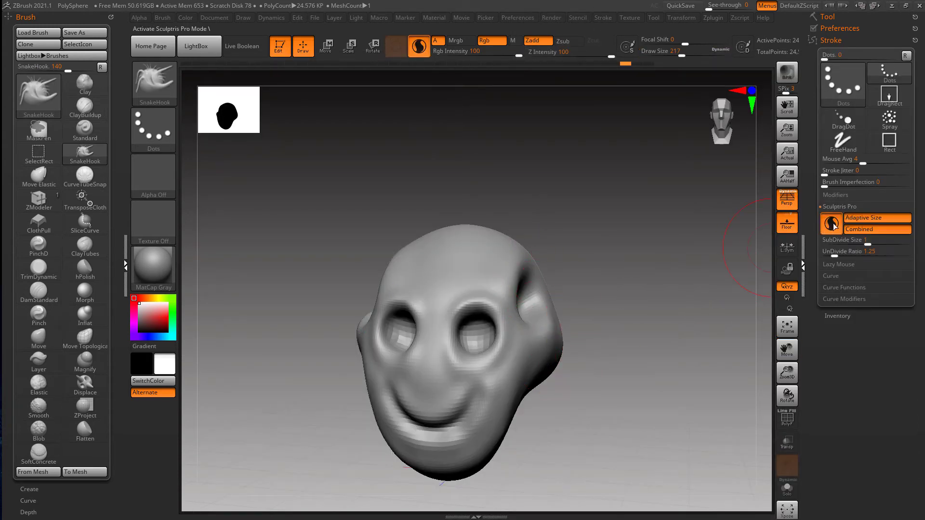
Step: Pull the ears out from the sides of the head with SnakeHook at Draw Size 234, and check the wireframe
drag(557, 333, 611, 283)
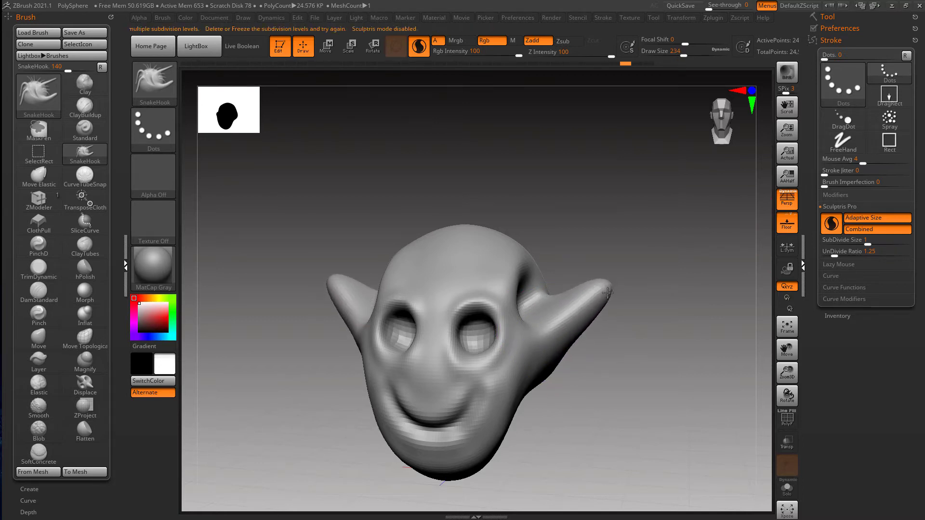
key(shift+f)
key(shift+f)
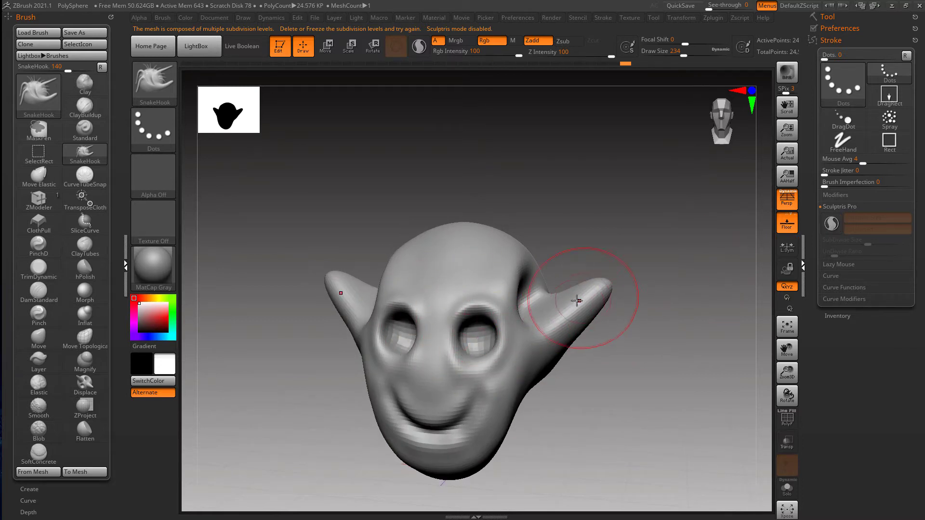
Step: Raise Draw Size to 318, reactivate Sculptris Pro mode, and undo the SnakeHook ears
key(])
click(824, 223)
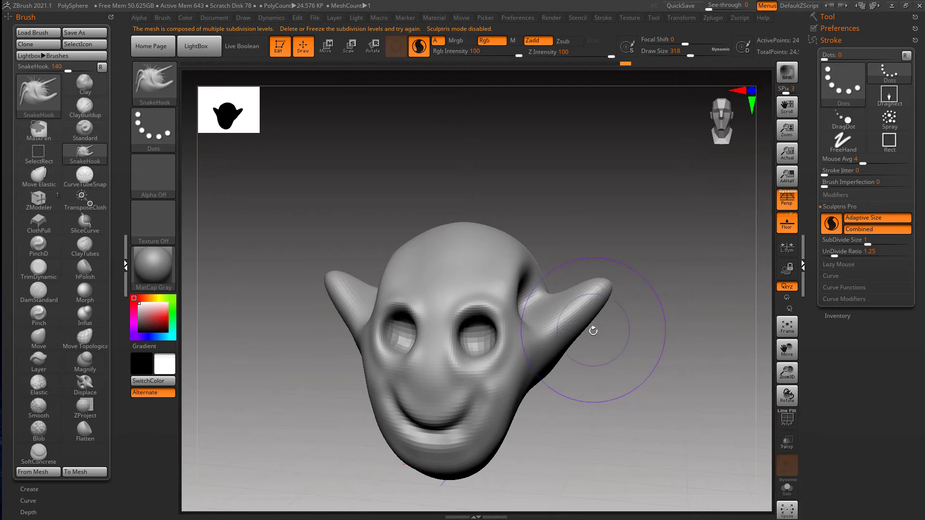
key(ctrl+z)
Step: Pull short ear bumps out of the sides of the head with SnakeHook, and inspect the wireframe
drag(591, 322, 557, 324)
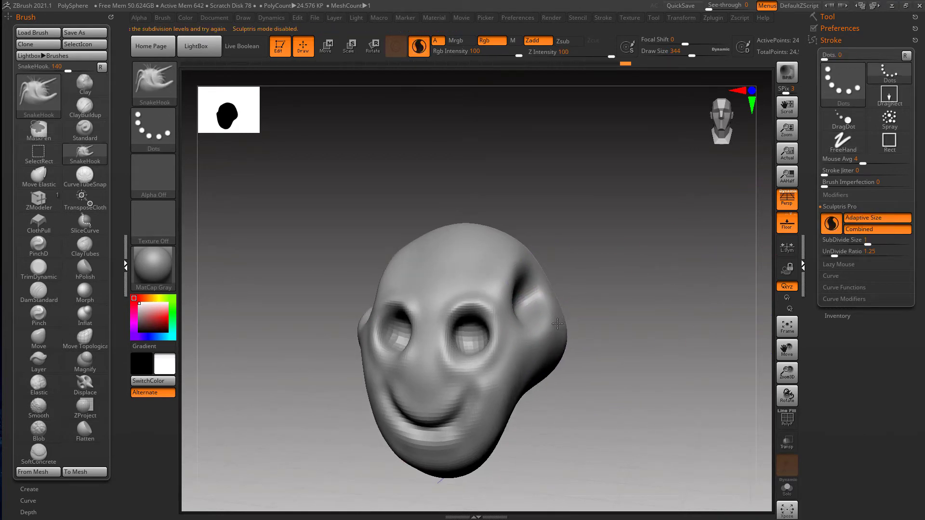
key(shift+f)
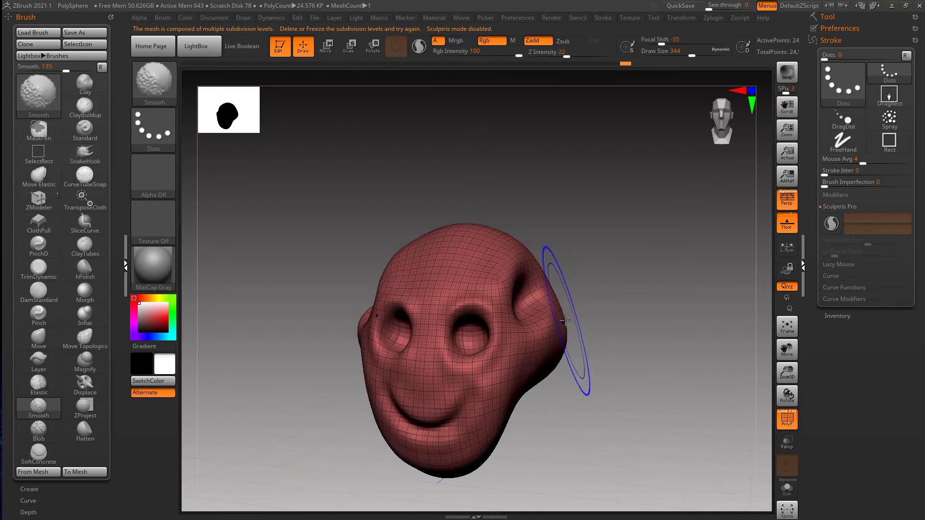
key(shift+f)
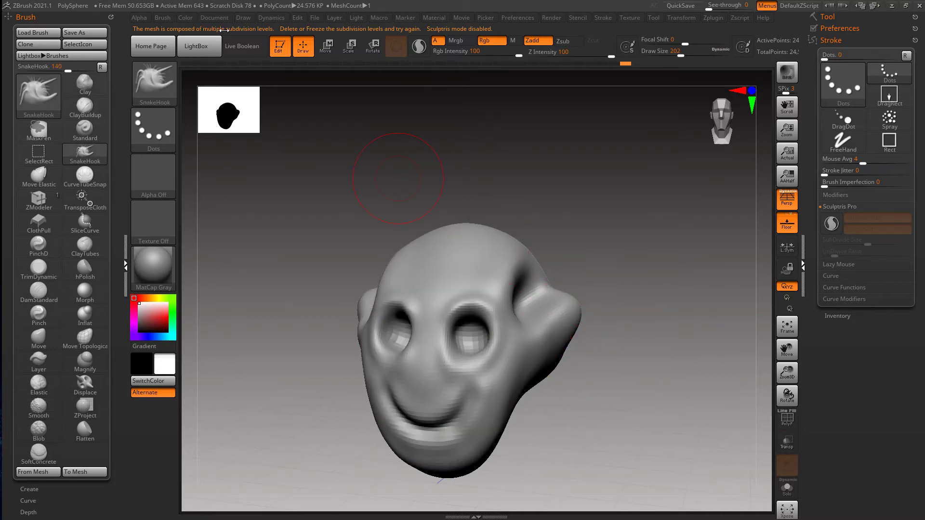
drag(600, 307, 569, 302)
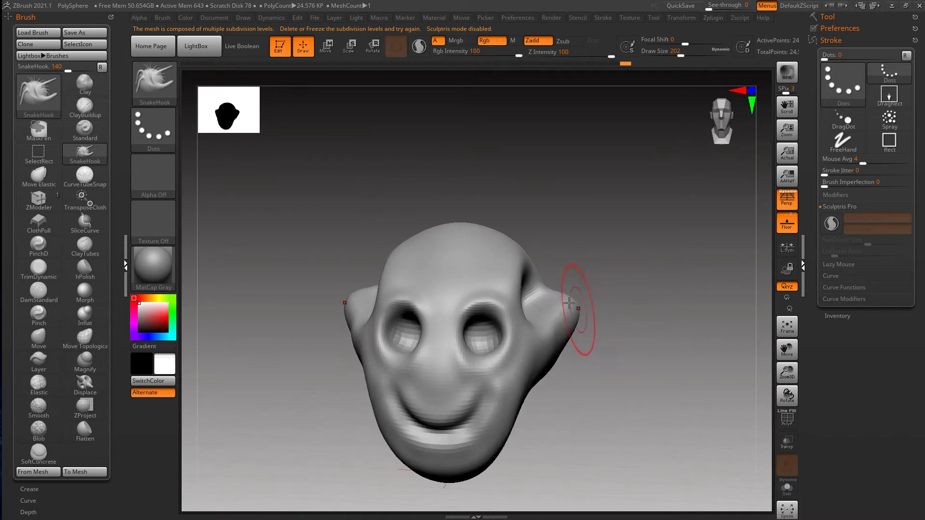
Step: Check the mesh one subdivision level lower, and expand the Subtool section of the Tool palette
key(shift+d)
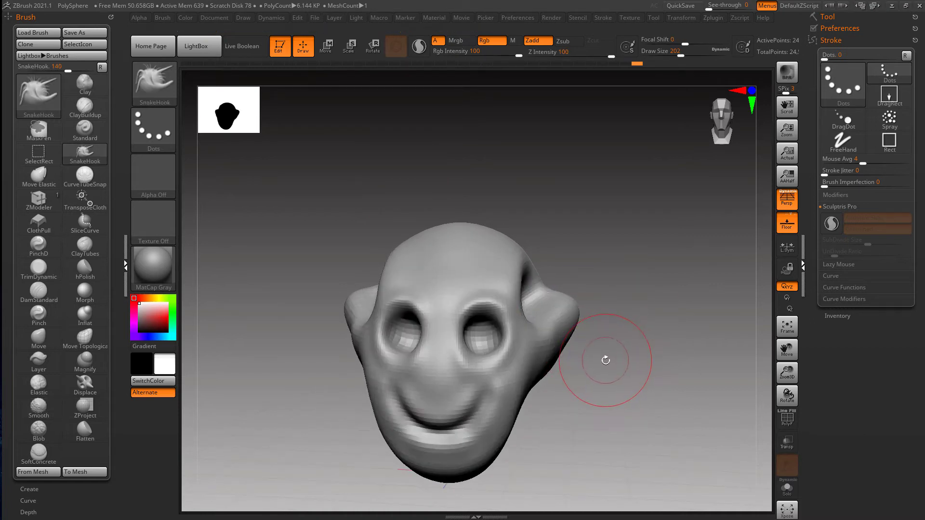
click(827, 17)
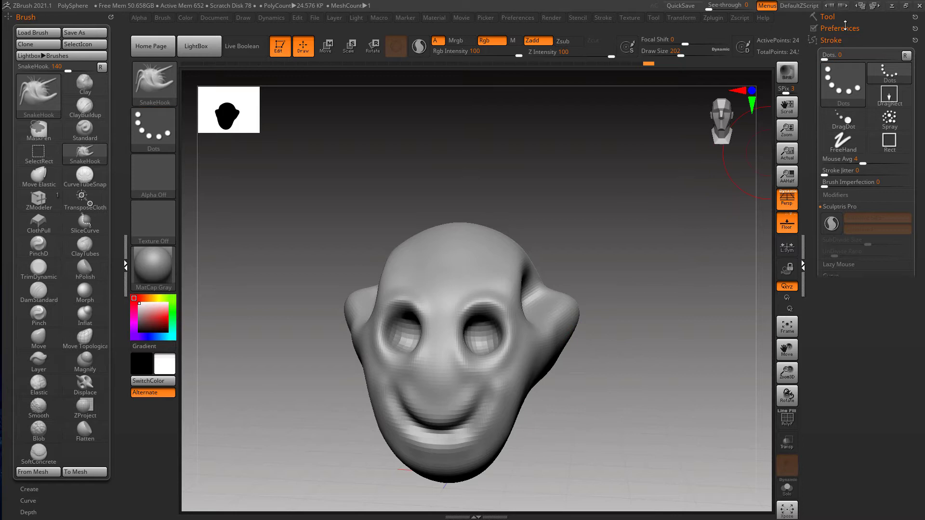
scroll(837, 193, down, 2)
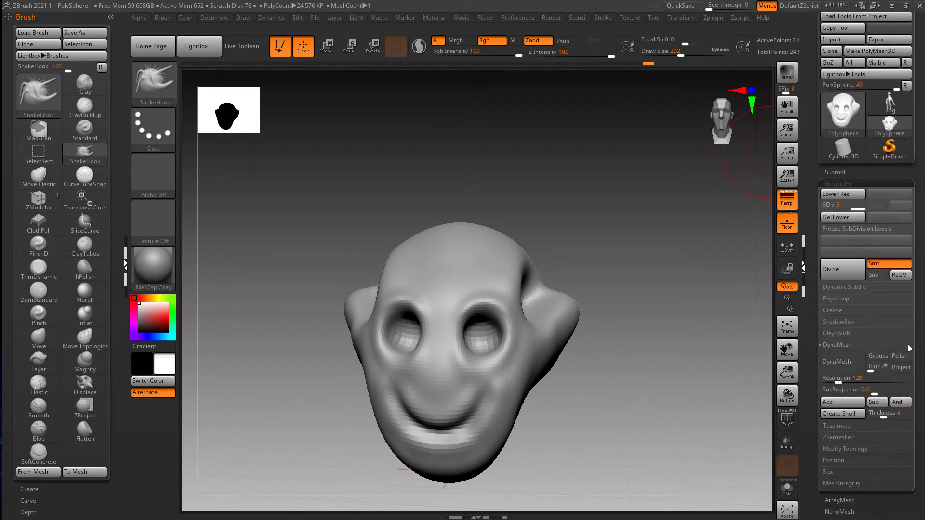
click(836, 172)
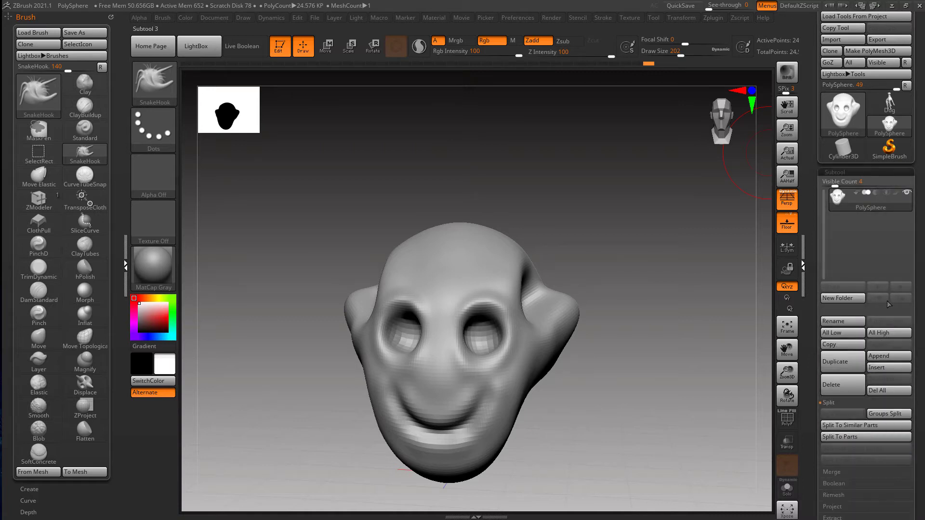
Step: Delete the lower subdivision levels in the Geometry section of the Tool palette, and show the mesh wireframe
click(898, 415)
scroll(846, 284, down, 5)
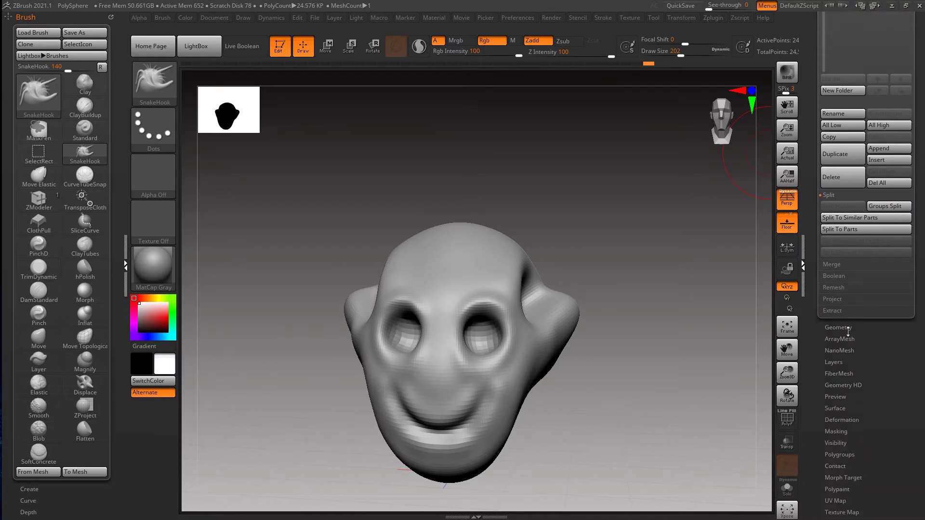
click(847, 328)
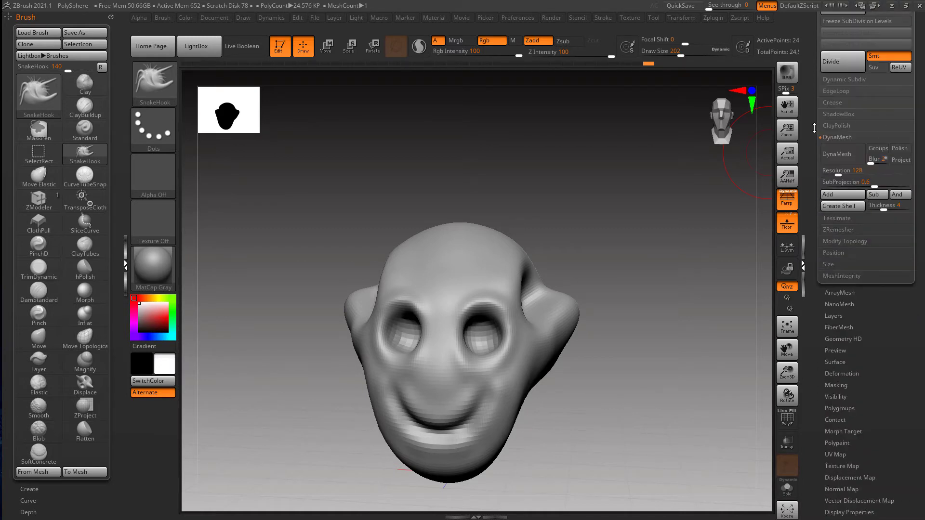
drag(819, 281, 811, 208)
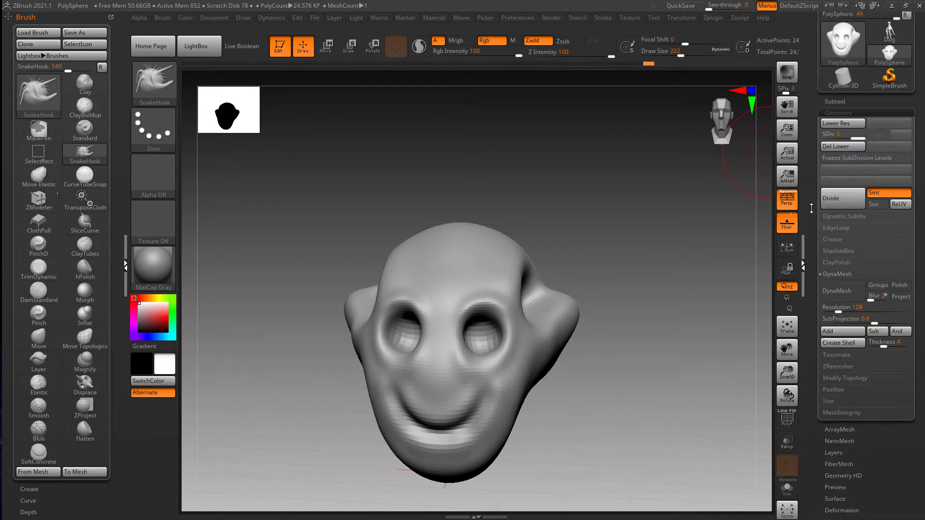
click(842, 147)
key(shift)
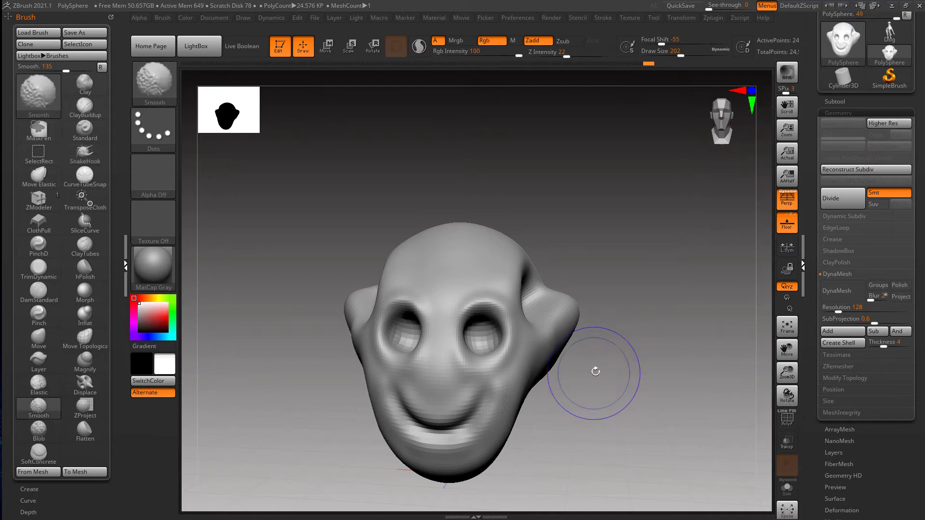
key(shift+f)
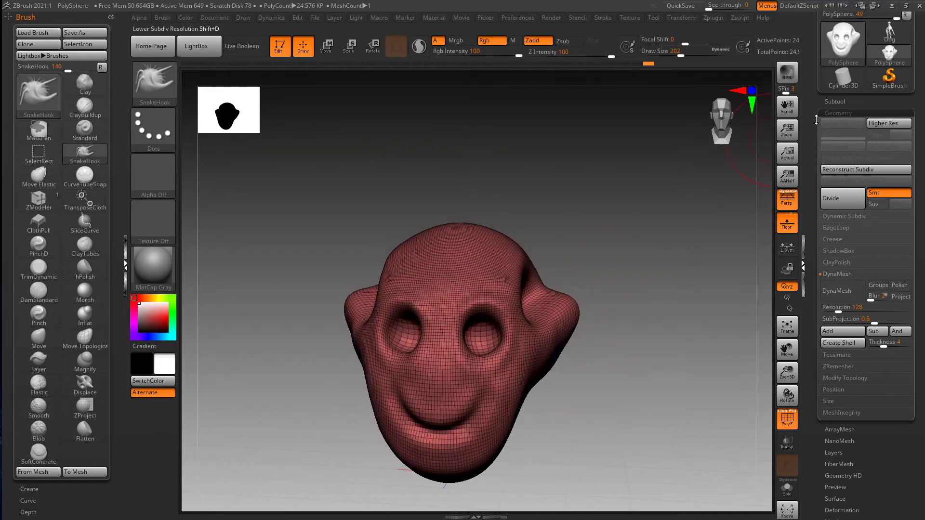
drag(816, 120, 780, 174)
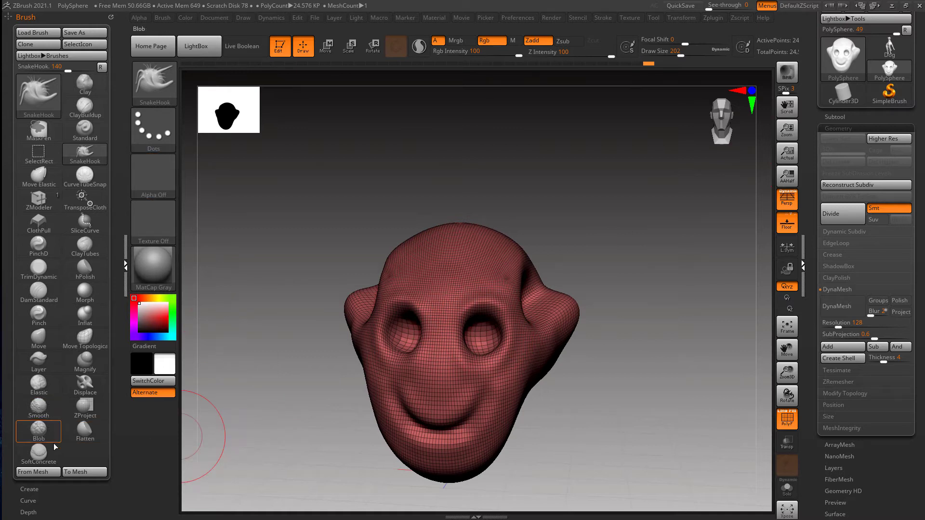
drag(823, 147, 730, 295)
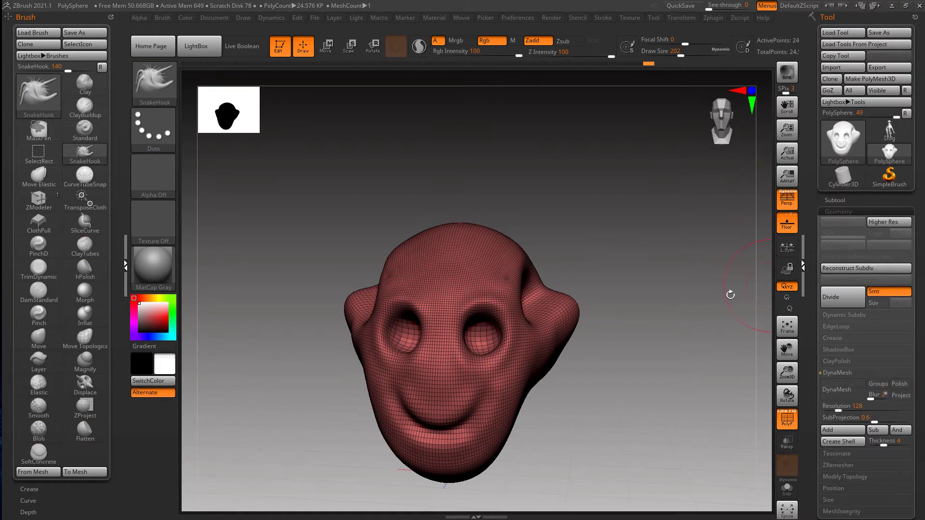
Step: Try to pull the ears outward with SnakeHook at Draw Size 239, and undo the stroke
key(s)
drag(569, 322, 611, 294)
key(ctrl+z)
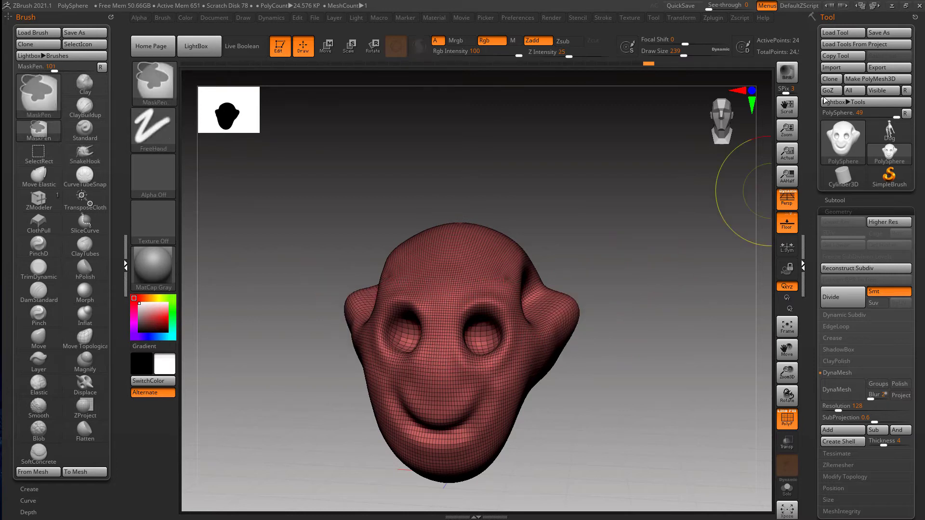
Step: Collapse the Tool palette and turn on Sculptris Pro mode in the Stroke palette
click(829, 16)
click(830, 40)
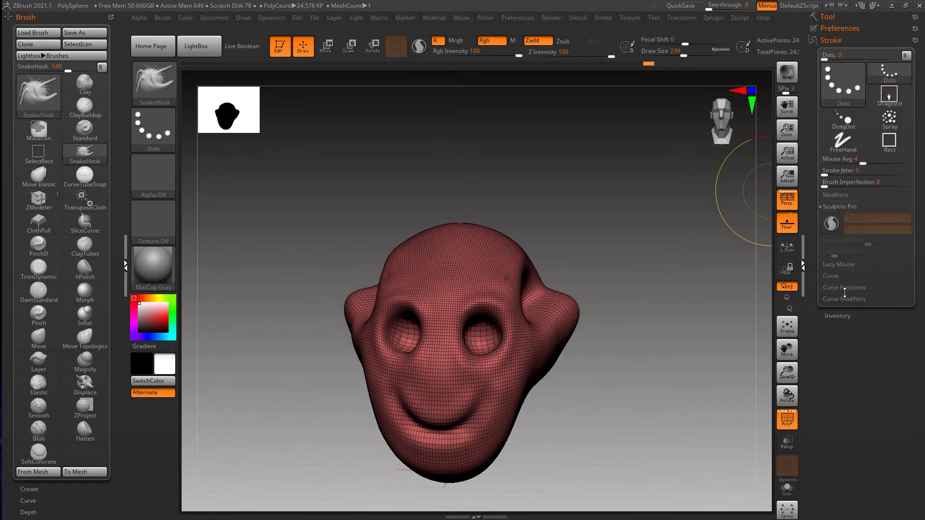
click(835, 230)
Step: Pull the ears up and outward into long curved horns with SnakeHook at Draw Size 286
key(s)
mouse_move(572, 323)
mouse_down()
mouse_move(621, 277)
mouse_move(626, 241)
mouse_move(654, 216)
mouse_up()
drag(647, 255, 659, 249)
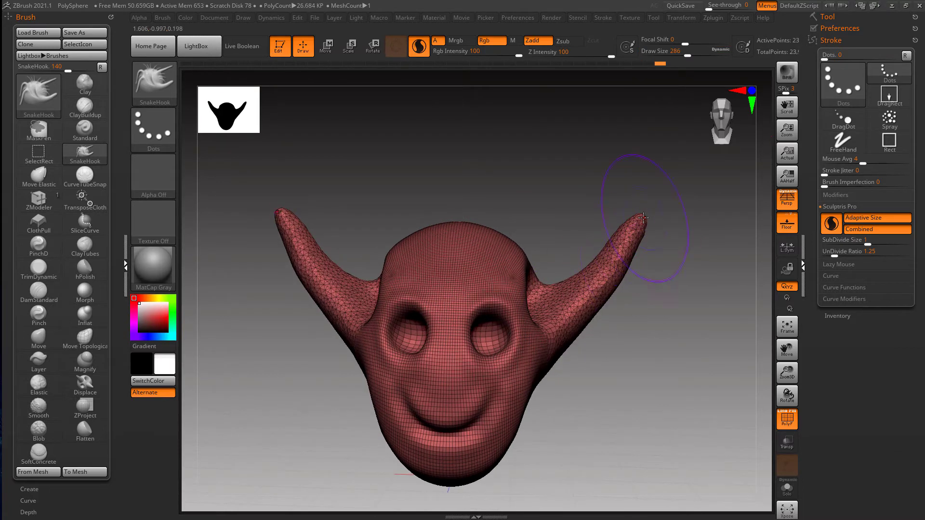
drag(643, 219, 652, 177)
drag(660, 289, 626, 332)
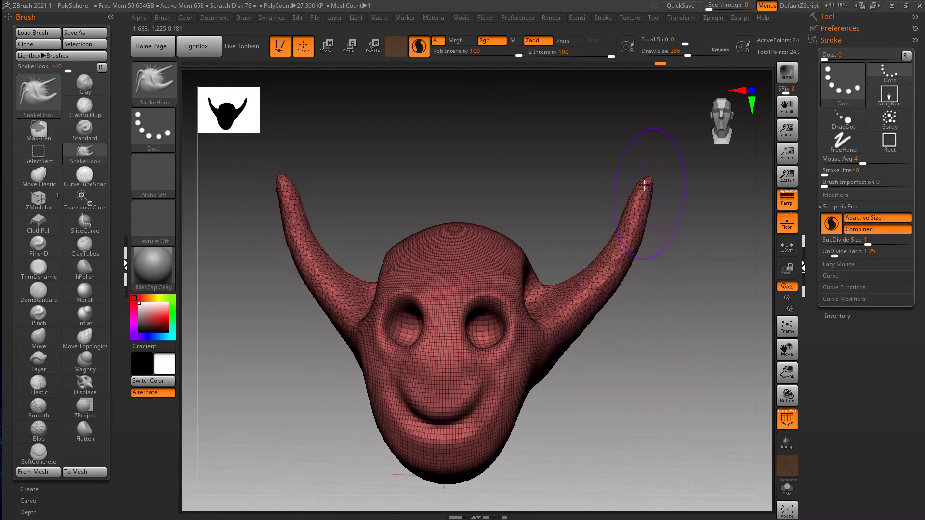
drag(646, 188, 650, 177)
Step: Reduce the brush size, hide the wireframe, and smooth the horns and the side of the head
drag(612, 335, 578, 314)
drag(592, 343, 554, 357)
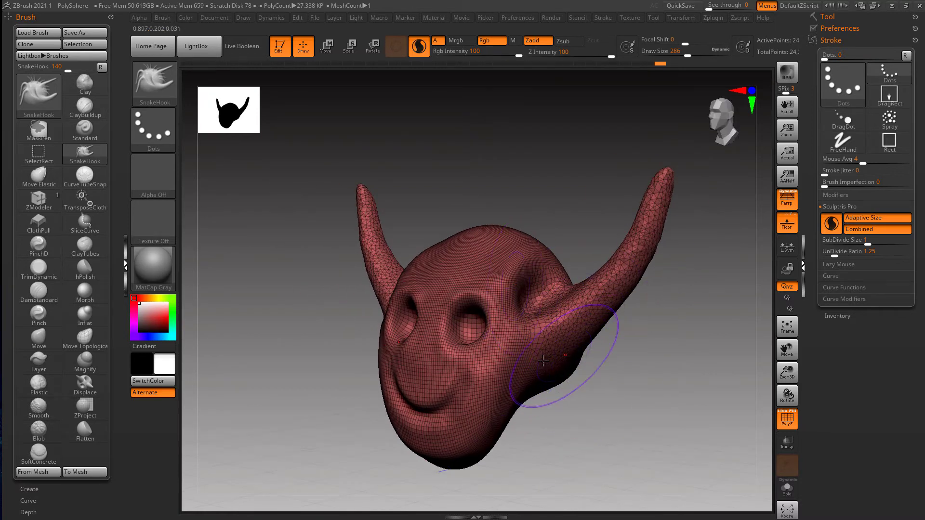
key(bracketleft)
key(bracketleft)
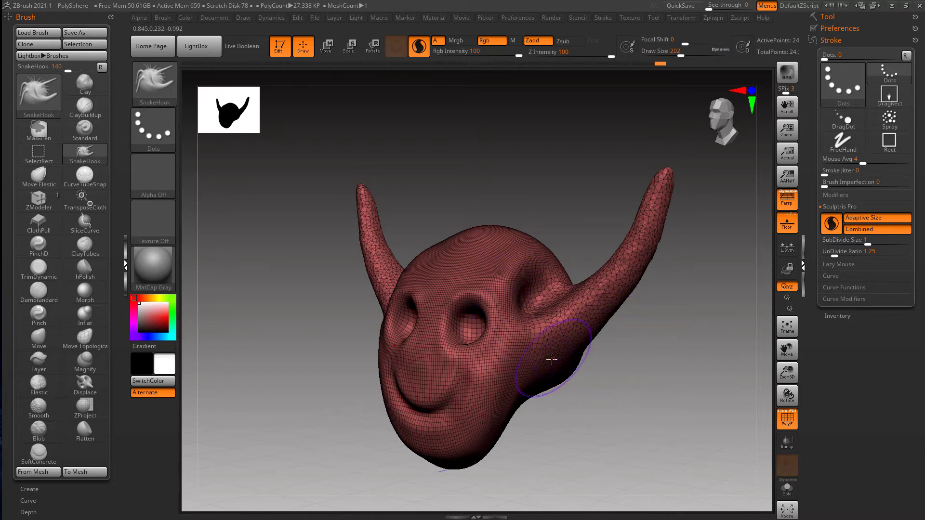
key(shift+f)
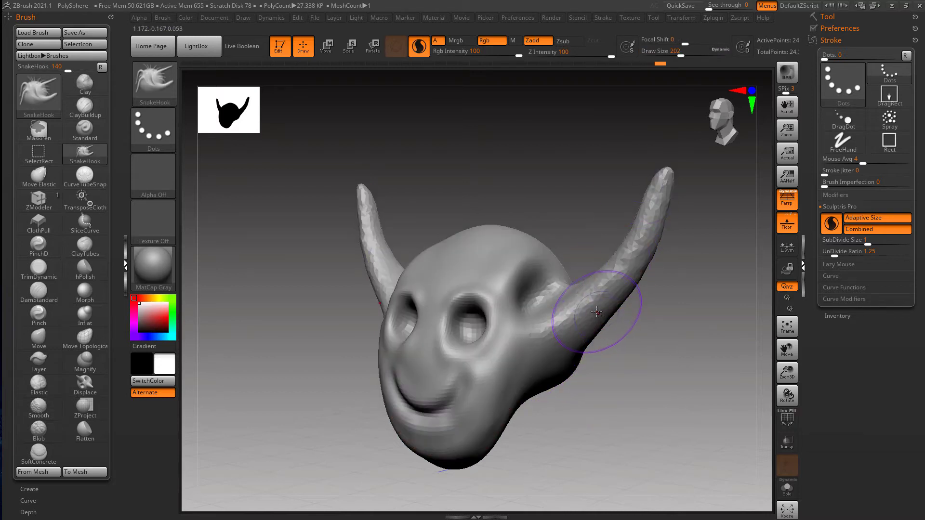
key(shift)
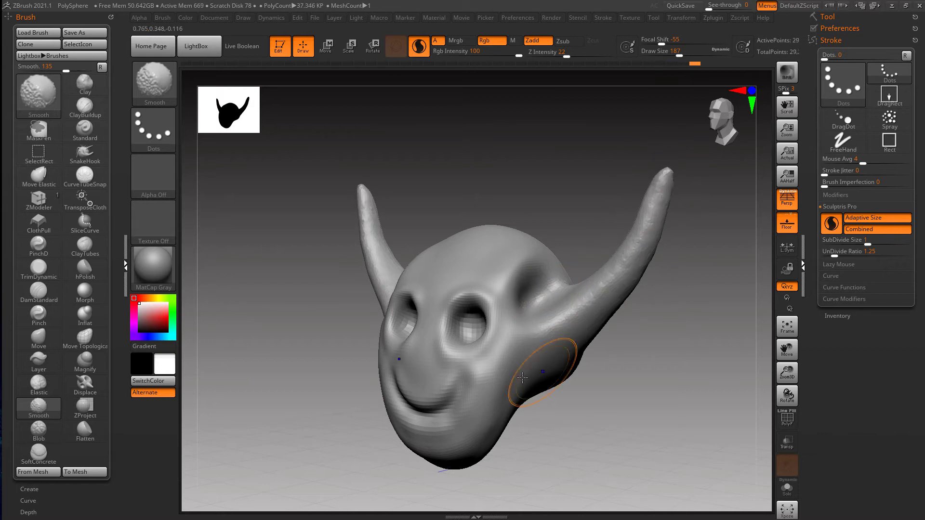
shift+drag(522, 378, 511, 357)
Step: Narrow the chin and reshape the jaw and cheeks with SnakeHook at Draw Sizes from 262 down to 177
mouse_move(493, 356)
shift+right_down()
mouse_move(530, 386)
mouse_move(518, 391)
mouse_move(514, 365)
mouse_move(503, 403)
shift+right_up()
key(])
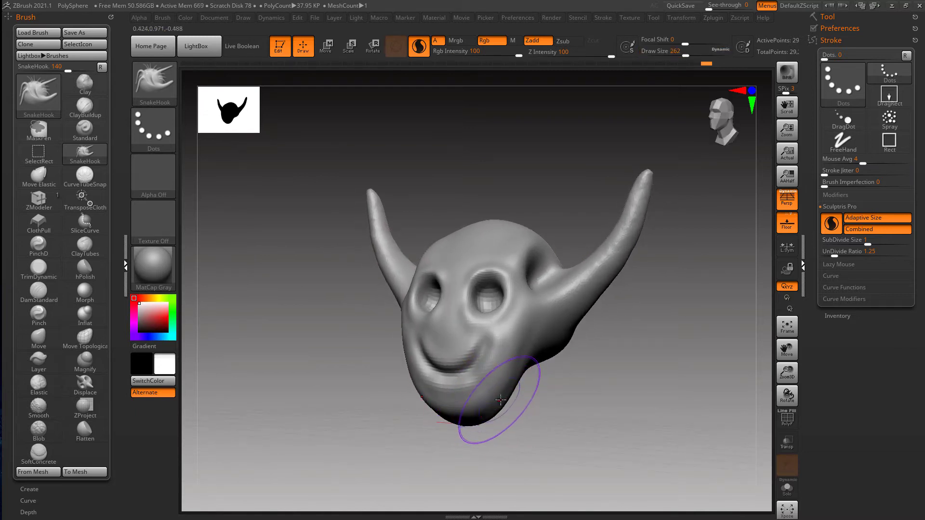
key(s)
drag(497, 398, 492, 395)
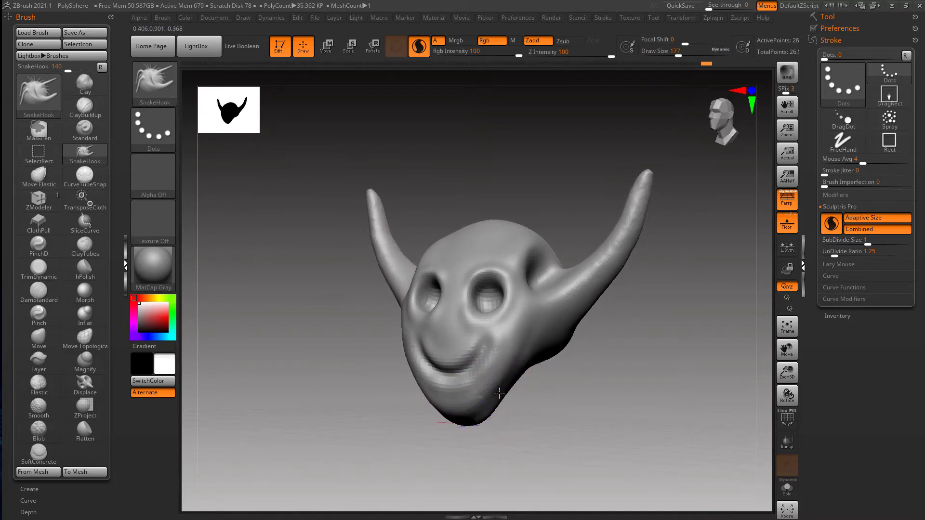
key(s)
drag(512, 348, 510, 337)
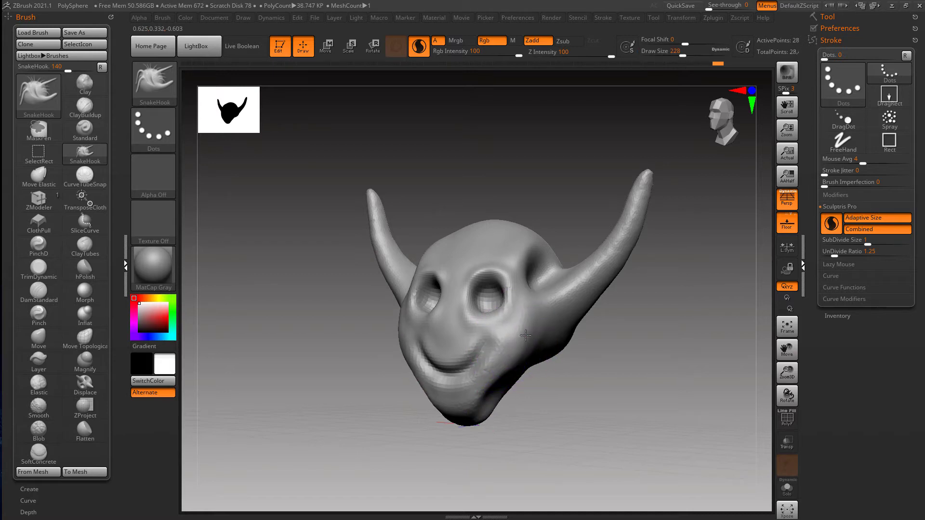
right_drag(511, 339, 549, 343)
drag(508, 285, 506, 284)
Step: Reshape the forehead, crown and back of the skull with SnakeHook at Draw Sizes 257 and 280
alt+right_drag(468, 237, 508, 295)
key(])
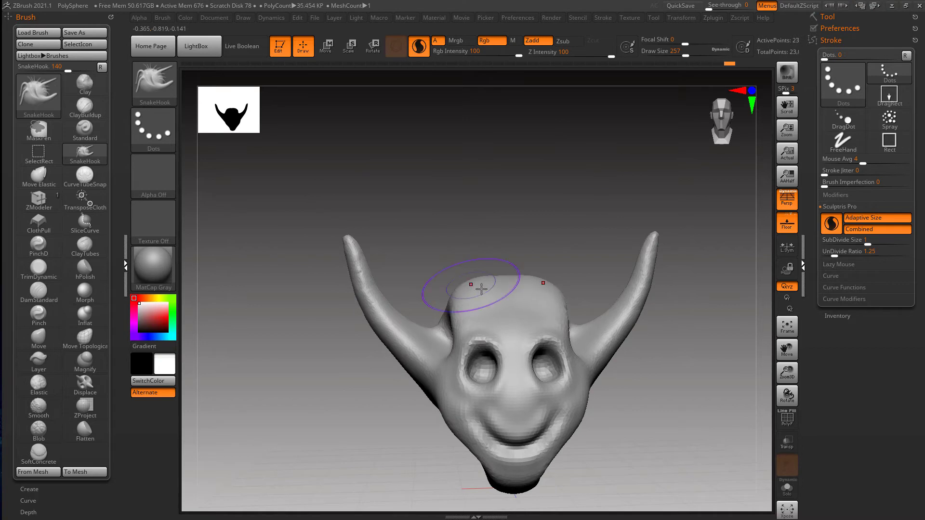
drag(571, 318, 566, 315)
mouse_move(561, 289)
right_down()
mouse_move(494, 276)
mouse_move(497, 299)
right_up()
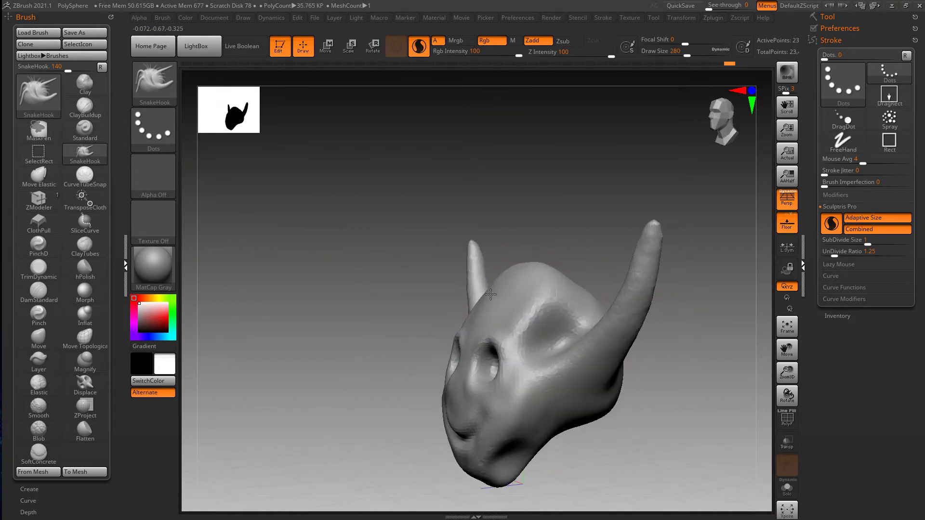
drag(490, 295, 510, 299)
mouse_move(515, 296)
right_down()
mouse_move(501, 293)
mouse_move(603, 286)
right_up()
drag(605, 286, 611, 276)
drag(640, 315, 641, 321)
mouse_move(651, 344)
right_down()
mouse_move(627, 347)
mouse_move(658, 357)
right_up()
drag(656, 359, 652, 365)
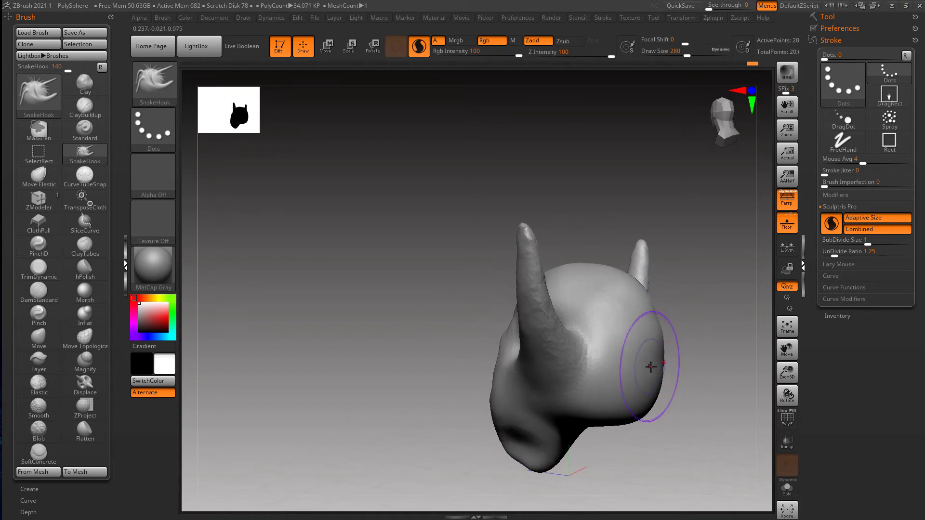
Step: Pull a neck down from the underside of the head with SnakeHook at Draw Size 274
right_drag(656, 362, 685, 343)
alt+right_drag(684, 343, 498, 317)
alt+right_drag(530, 364, 516, 338)
key(bracketleft)
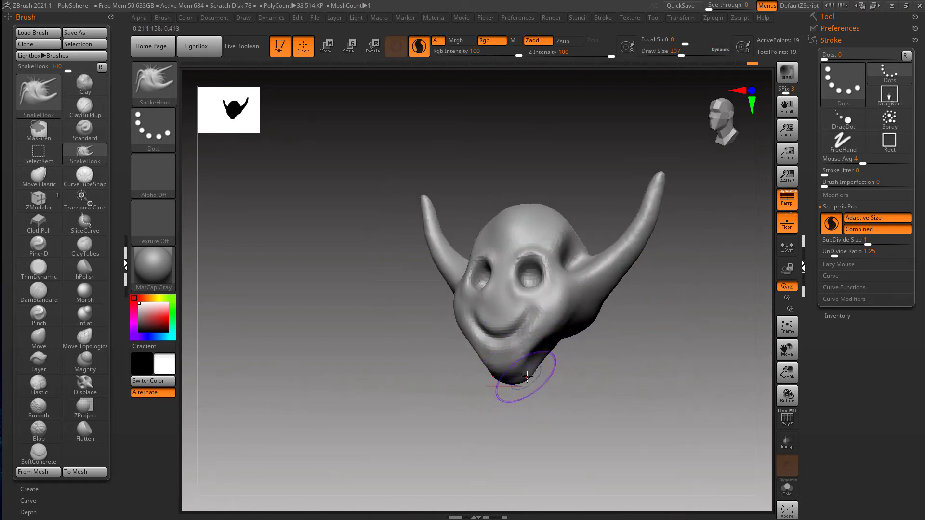
right_drag(559, 376, 530, 378)
key(bracketleft)
mouse_move(608, 363)
right_down()
mouse_move(580, 344)
mouse_move(586, 355)
right_up()
key(s)
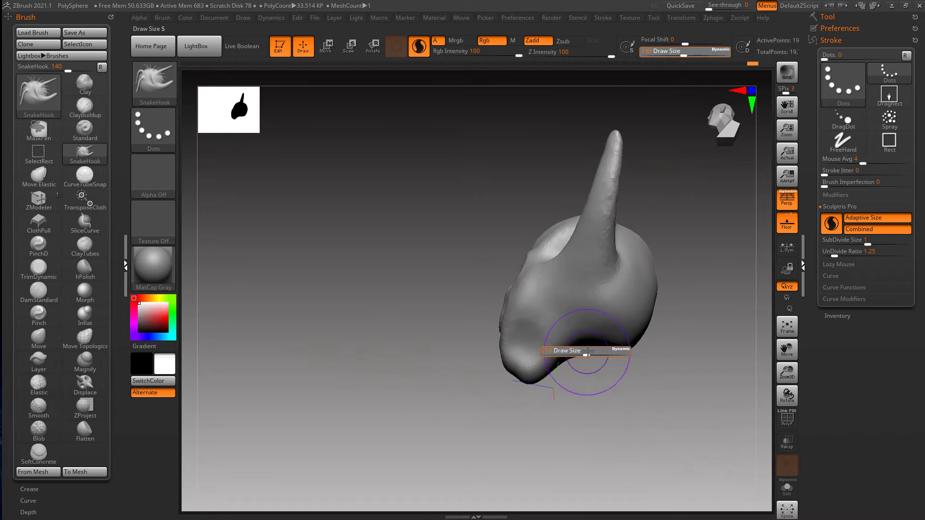
drag(587, 355, 589, 355)
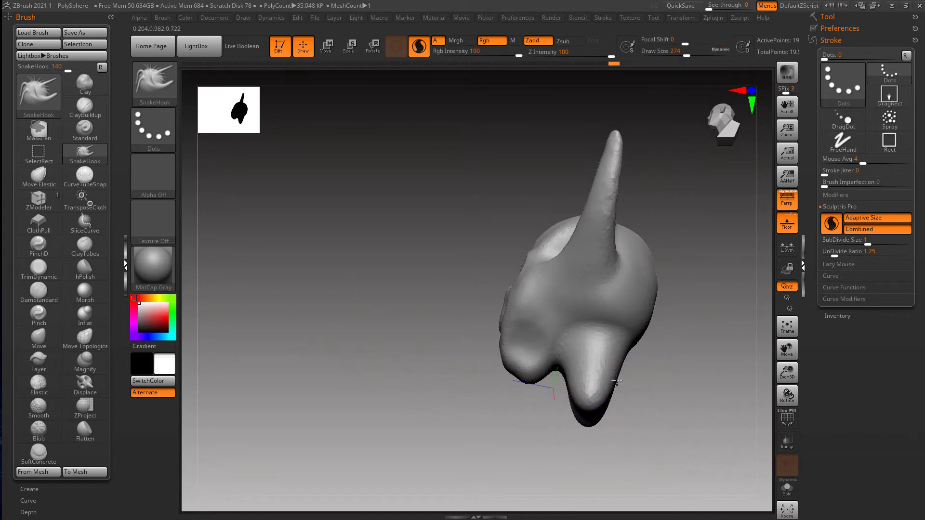
Step: Lengthen and widen the neck, and start bulging the shoulders out from its base
right_drag(626, 393, 632, 403)
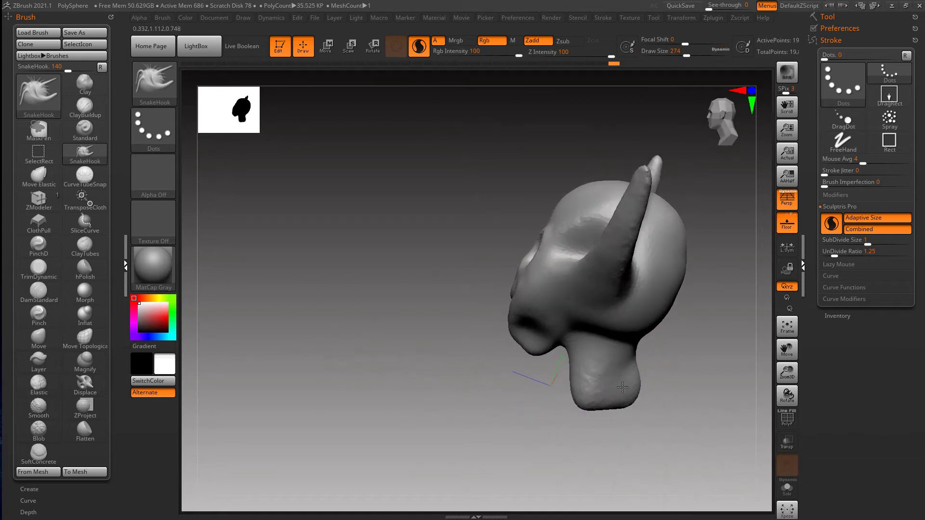
drag(622, 393, 625, 401)
mouse_move(636, 396)
right_down()
mouse_move(595, 384)
mouse_move(607, 385)
right_up()
drag(615, 381, 632, 374)
mouse_move(625, 377)
right_down()
mouse_move(637, 386)
mouse_move(588, 403)
mouse_move(655, 393)
right_up()
Step: Stretch the shoulders outward from the neck base with SnakeHook at Draw Size 293
key(])
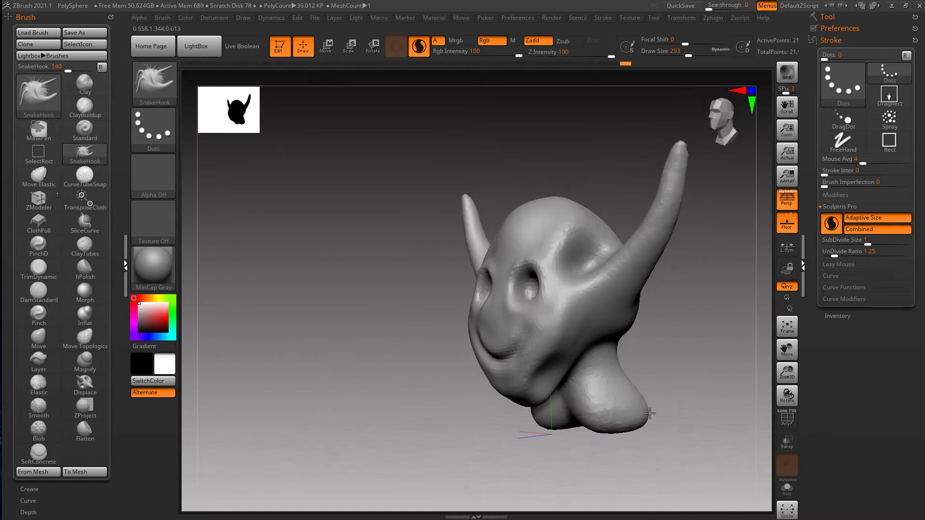
drag(570, 419, 564, 426)
right_drag(564, 426, 544, 427)
drag(558, 425, 559, 434)
right_drag(563, 427, 631, 409)
drag(626, 419, 670, 424)
alt+right_drag(638, 413, 571, 411)
drag(602, 407, 605, 400)
right_drag(606, 400, 589, 405)
drag(596, 405, 597, 396)
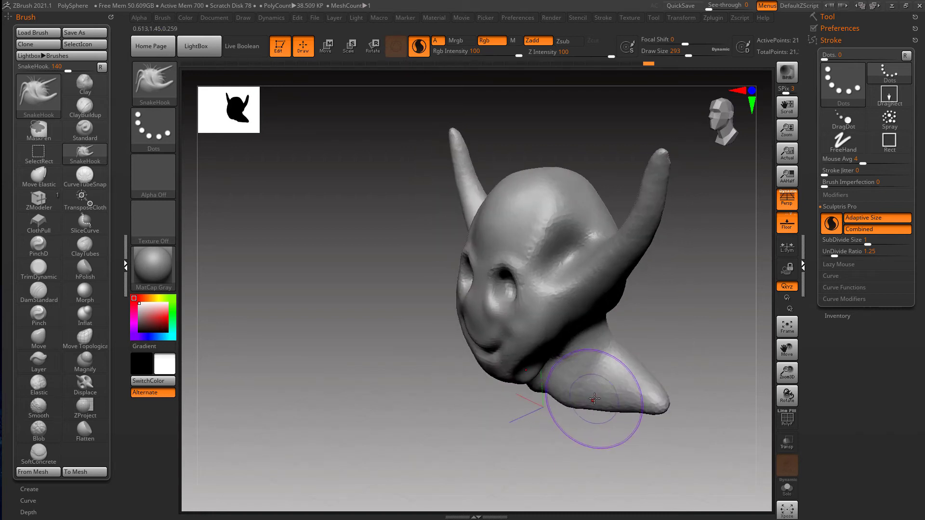
Step: Shape the shoulder tips, chest and underside of the bust with SnakeHook from the side and other angles
right_drag(597, 396, 586, 400)
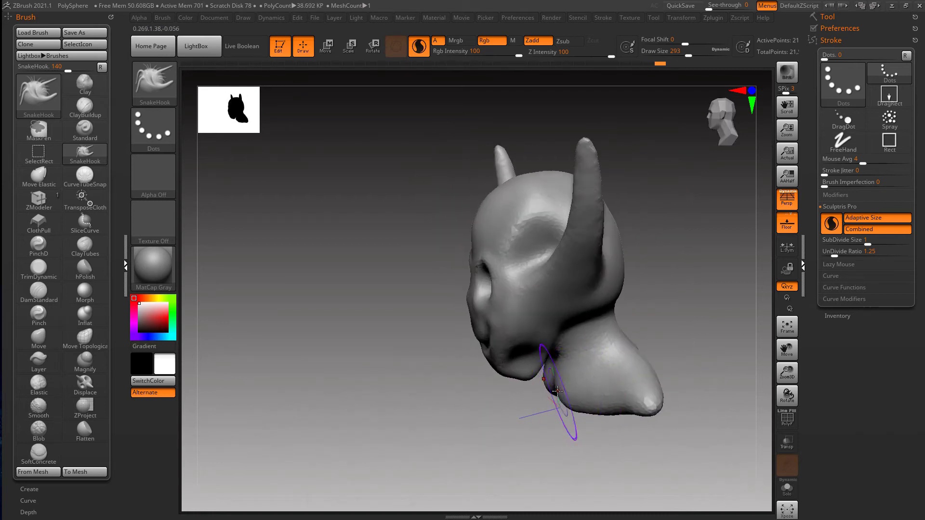
shift+right_drag(615, 368, 602, 365)
drag(640, 392, 652, 396)
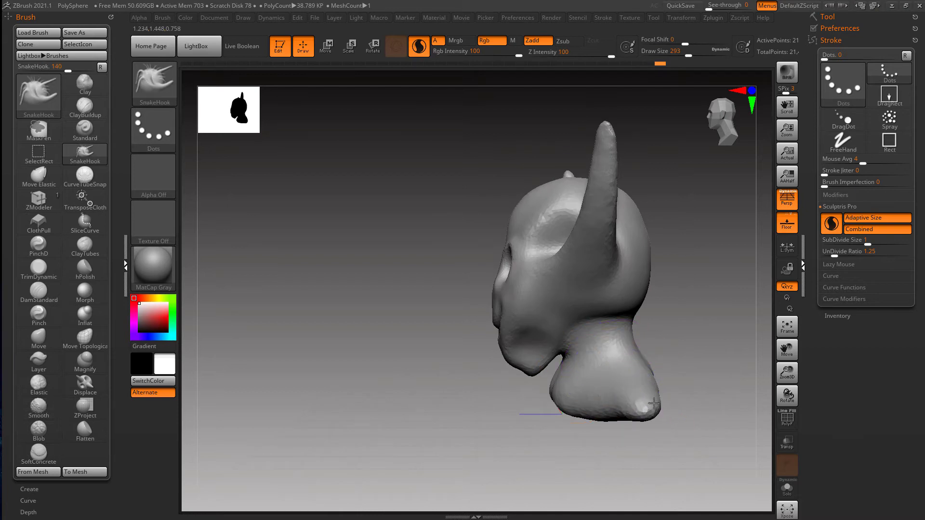
mouse_move(596, 404)
right_down()
mouse_move(619, 410)
mouse_move(608, 408)
right_up()
drag(604, 409, 598, 403)
mouse_move(599, 403)
right_down()
mouse_move(614, 455)
mouse_move(640, 444)
mouse_move(599, 382)
mouse_move(584, 453)
mouse_move(572, 445)
right_up()
drag(615, 427, 629, 424)
Step: Raise Draw Size to 386, and reshape and smooth the back of the shoulders
key(bracketright)
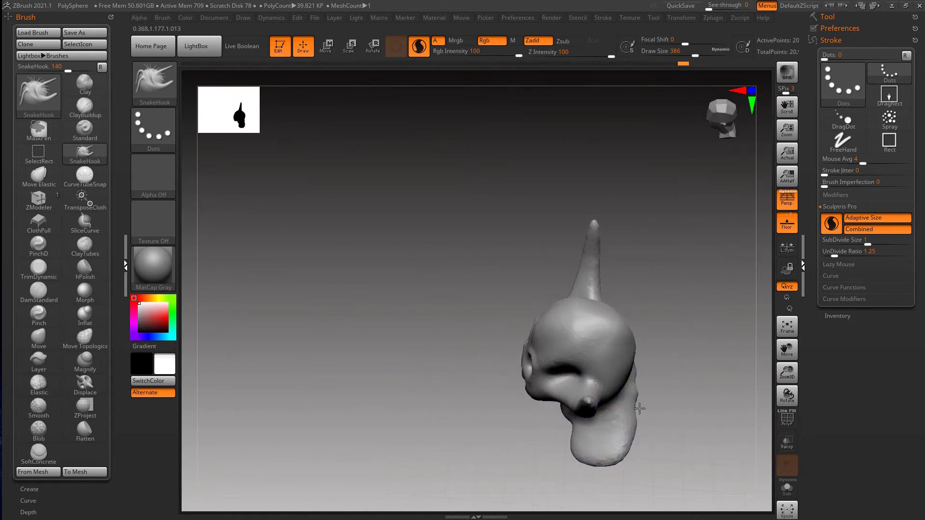
right_drag(640, 409, 637, 402)
mouse_move(646, 420)
shift+mouse_down()
mouse_move(647, 400)
mouse_move(644, 411)
shift+mouse_up()
mouse_move(644, 411)
right_down()
mouse_move(631, 440)
mouse_move(641, 401)
mouse_move(629, 371)
mouse_move(620, 392)
mouse_move(654, 386)
mouse_move(590, 395)
mouse_move(568, 375)
right_up()
Step: Turn off Sculptris Pro mode, and smooth the face and neck base with the Smooth brush at Draw Size 293
click(833, 223)
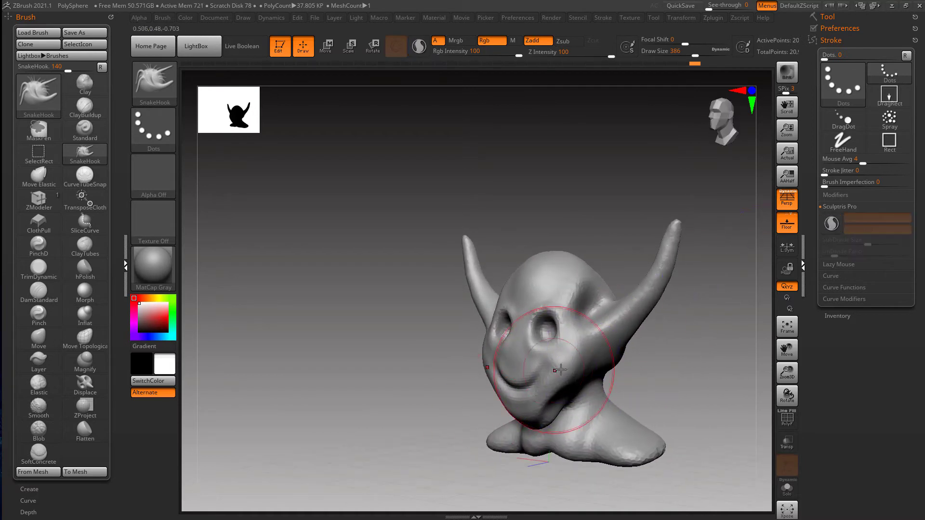
key(s)
drag(559, 369, 539, 369)
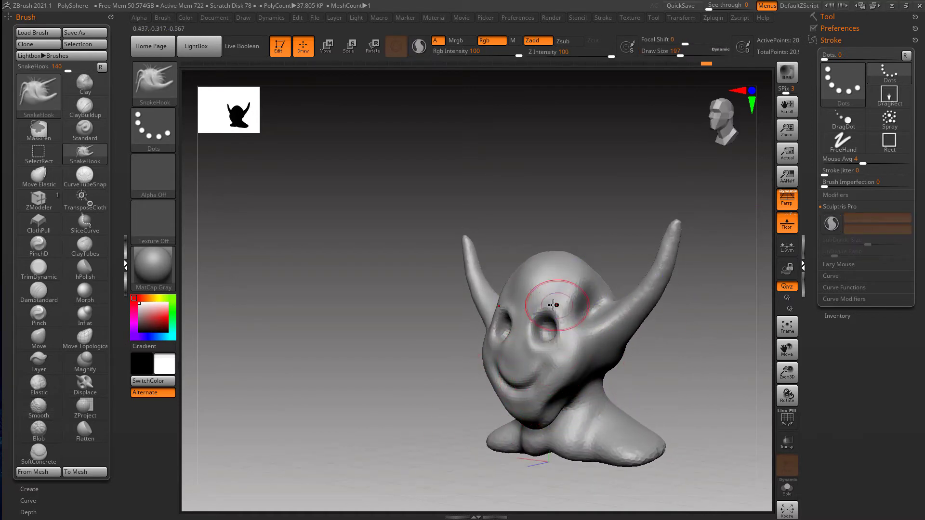
key(shift)
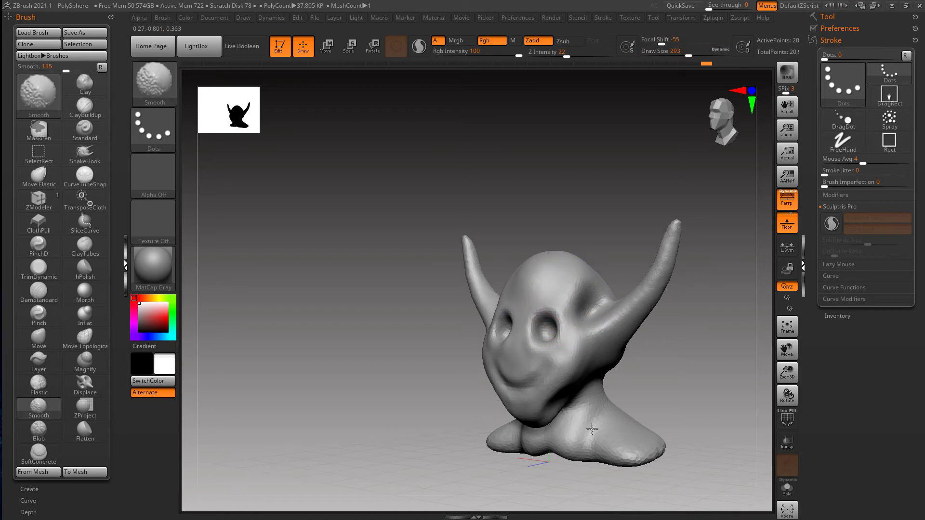
shift+drag(593, 434, 579, 434)
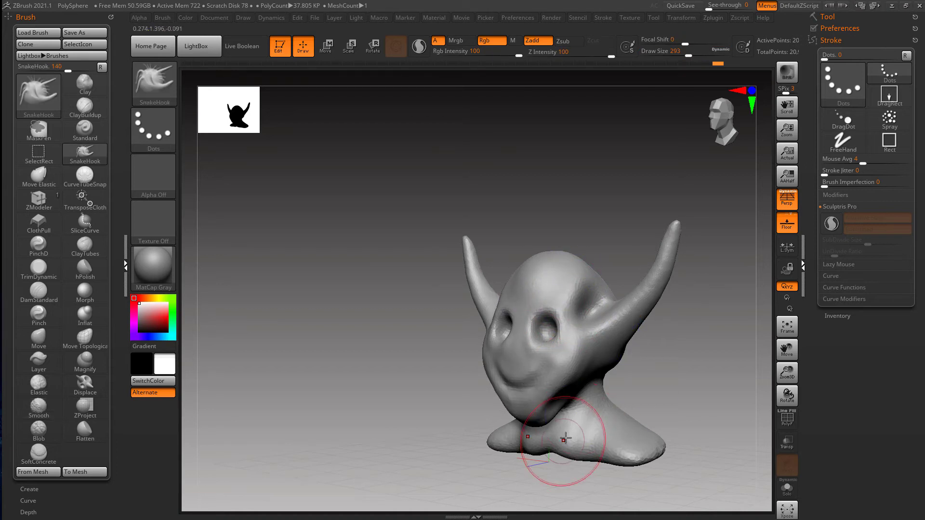
mouse_move(565, 437)
right_down()
mouse_move(585, 436)
mouse_move(585, 426)
mouse_move(561, 375)
right_up()
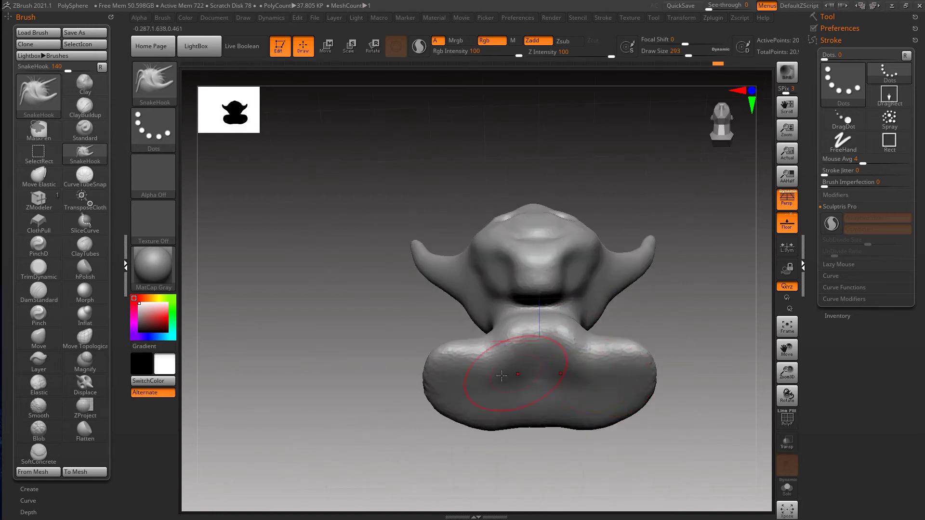
Step: Select the hPolish brush, enlarge its Draw Size to 422, and flatten the underside of the bust
key(b)
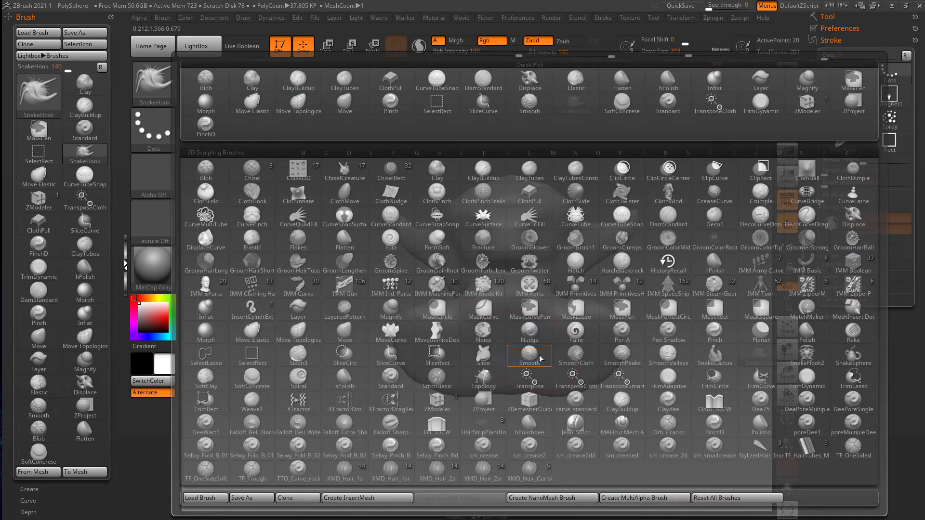
key(h)
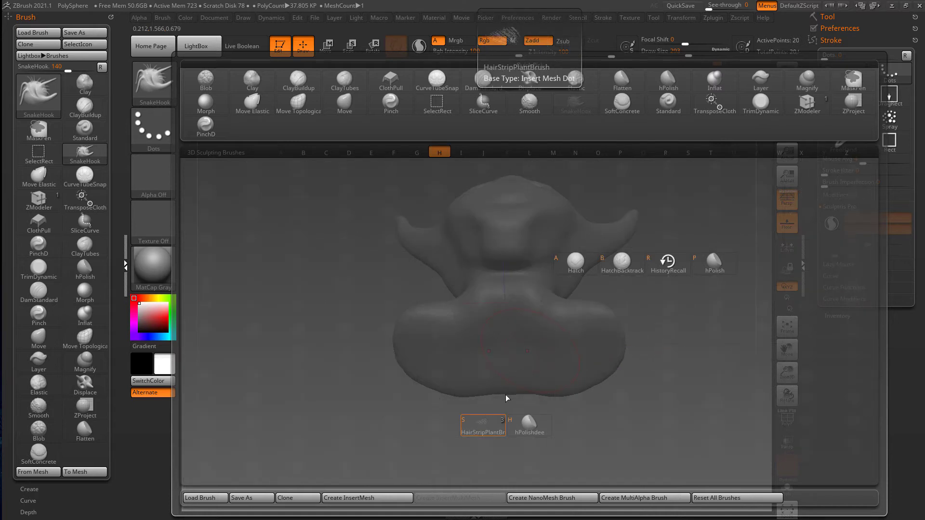
click(715, 265)
right_drag(568, 350, 550, 320)
key(s)
drag(516, 354, 522, 353)
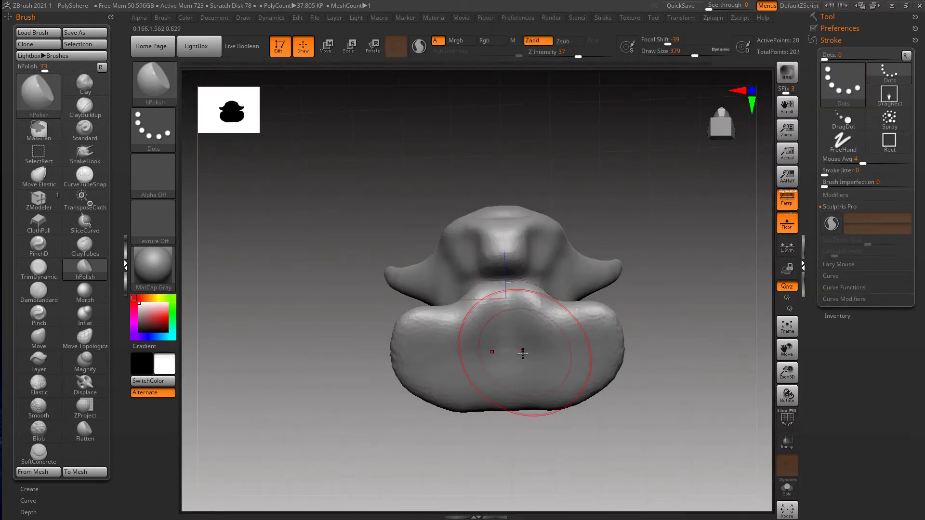
right_drag(523, 354, 517, 348)
key(s)
drag(517, 352, 521, 352)
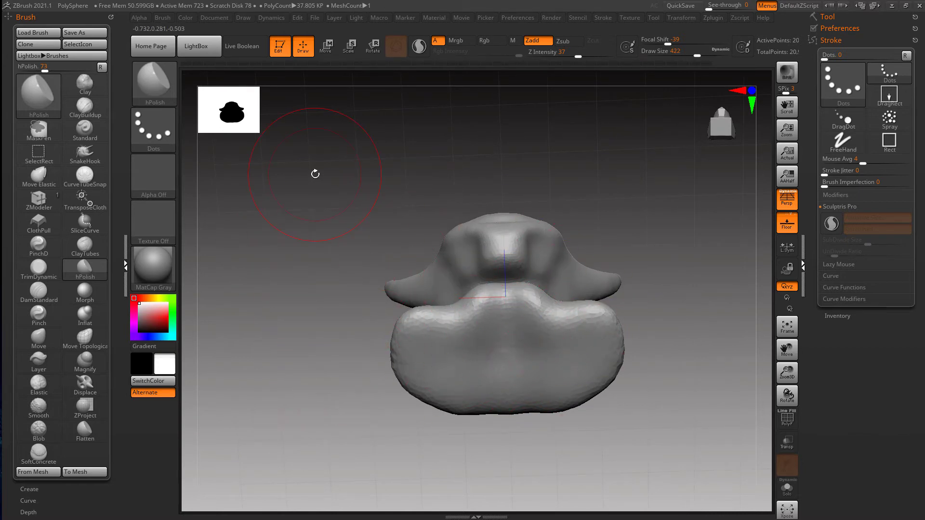
Step: Toggle perspective distortion off and back on, and hide the floor grid
click(243, 17)
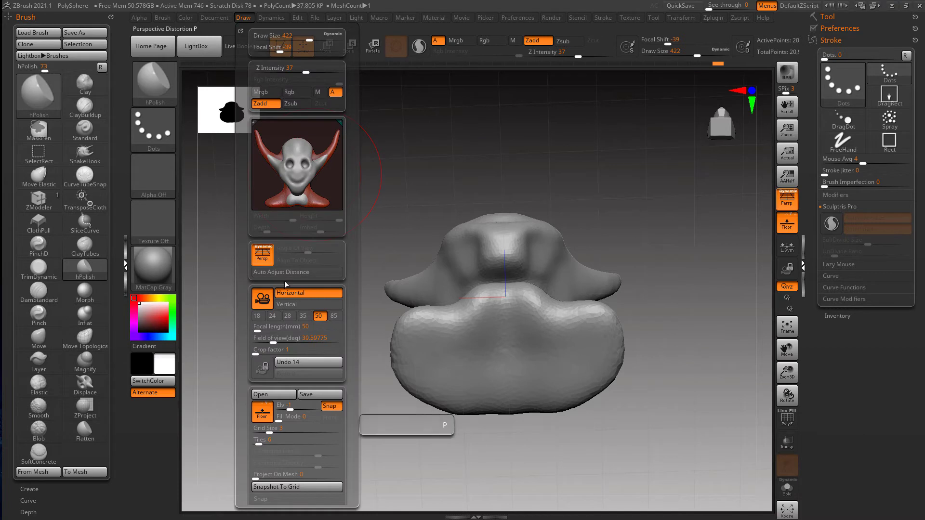
key(p)
key(p)
key(shift+p)
Step: Polish the base of the bust further with hPolish at Draw Size 492
right_drag(547, 335, 529, 325)
key(s)
mouse_move(519, 363)
mouse_down()
mouse_move(527, 352)
mouse_move(442, 355)
mouse_up()
mouse_move(439, 358)
right_down()
mouse_move(572, 353)
mouse_move(564, 449)
mouse_move(593, 374)
mouse_move(578, 372)
mouse_move(578, 393)
mouse_move(579, 331)
mouse_move(550, 321)
mouse_move(537, 347)
mouse_move(541, 322)
mouse_move(541, 392)
right_up()
Step: Mask the head, ears and upper neck, leaving the shoulders unmasked, and blur the mask edge
key(ctrl)
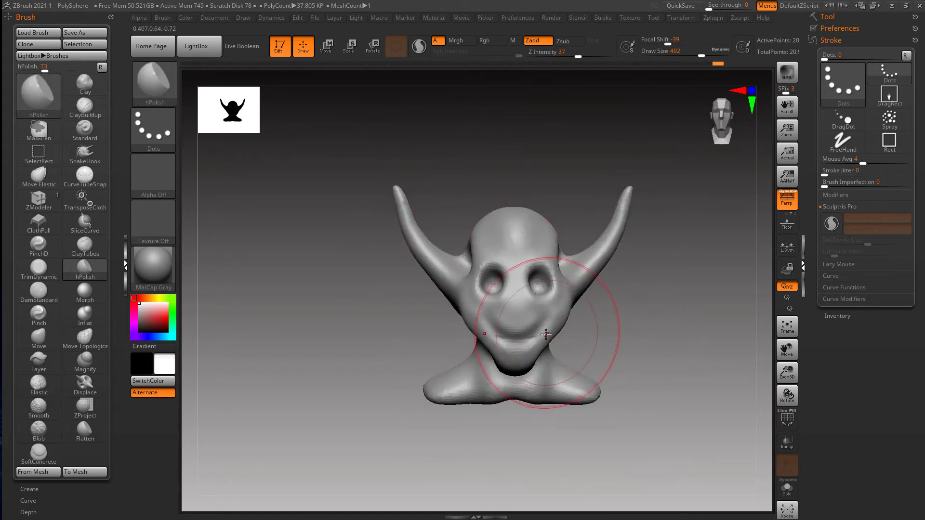
mouse_move(347, 118)
ctrl+mouse_down()
mouse_move(453, 159)
mouse_move(684, 343)
ctrl+mouse_up()
right_drag(684, 343, 640, 279)
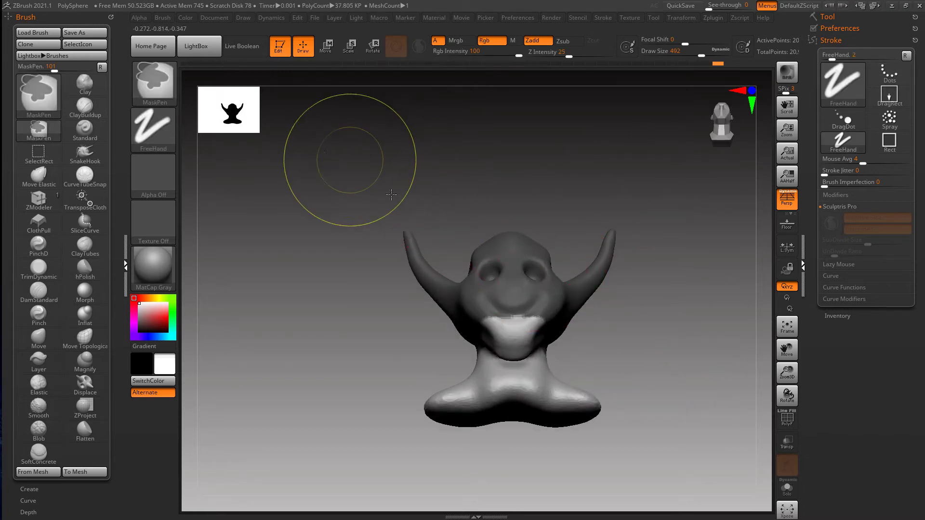
ctrl+drag(347, 162, 660, 368)
right_drag(652, 352, 675, 343)
ctrl+drag(419, 159, 648, 349)
right_drag(676, 369, 489, 386)
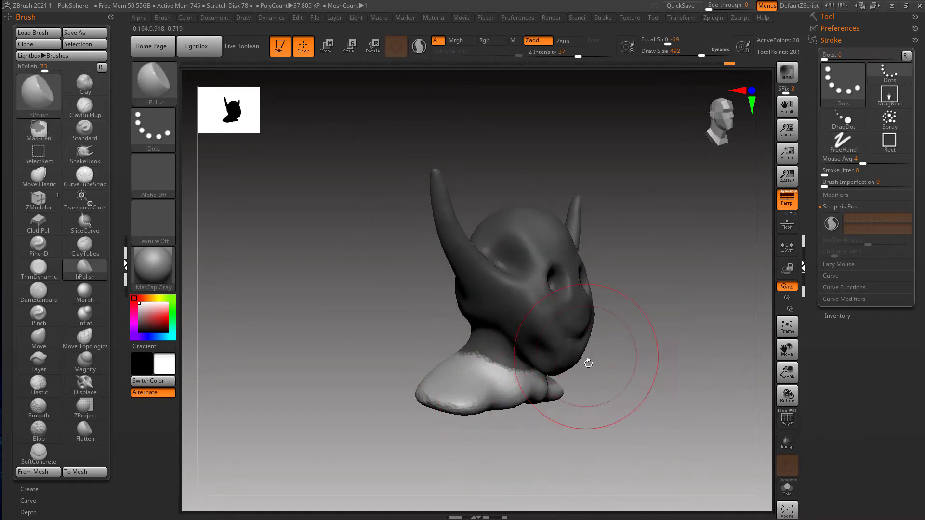
mouse_move(589, 363)
right_down()
mouse_move(496, 321)
mouse_move(585, 354)
right_up()
ctrl+click(525, 303)
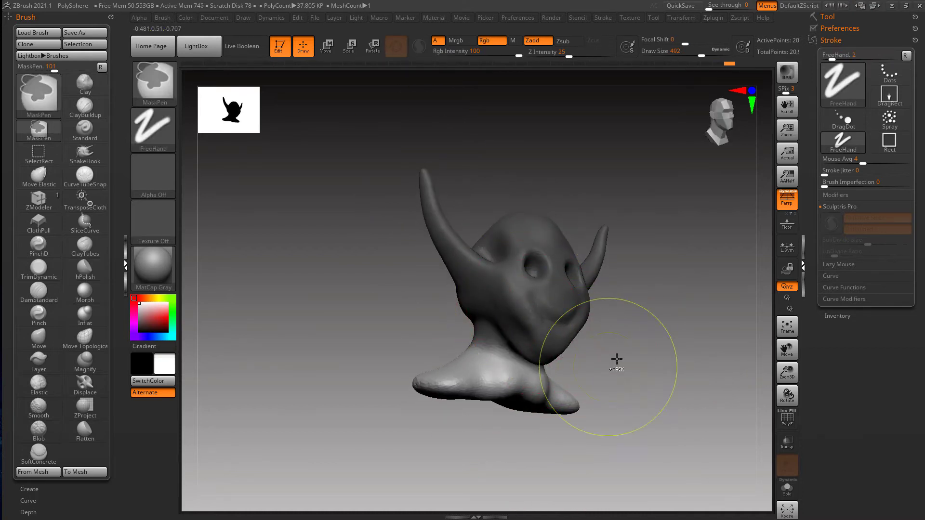
Step: Reshape the unmasked shoulders and neck base with the Move brush at Draw Size 293
mouse_move(528, 297)
right_down()
mouse_move(619, 319)
mouse_move(588, 351)
mouse_move(548, 306)
right_up()
mouse_move(548, 306)
mouse_down()
mouse_move(506, 306)
mouse_move(516, 289)
mouse_move(585, 289)
mouse_move(571, 297)
mouse_up()
mouse_move(571, 296)
right_down()
mouse_move(584, 310)
mouse_move(586, 397)
mouse_move(562, 326)
mouse_move(593, 335)
right_up()
key(b)
key(m)
key(v)
key(s)
drag(617, 311, 636, 305)
key(s)
drag(581, 307, 559, 307)
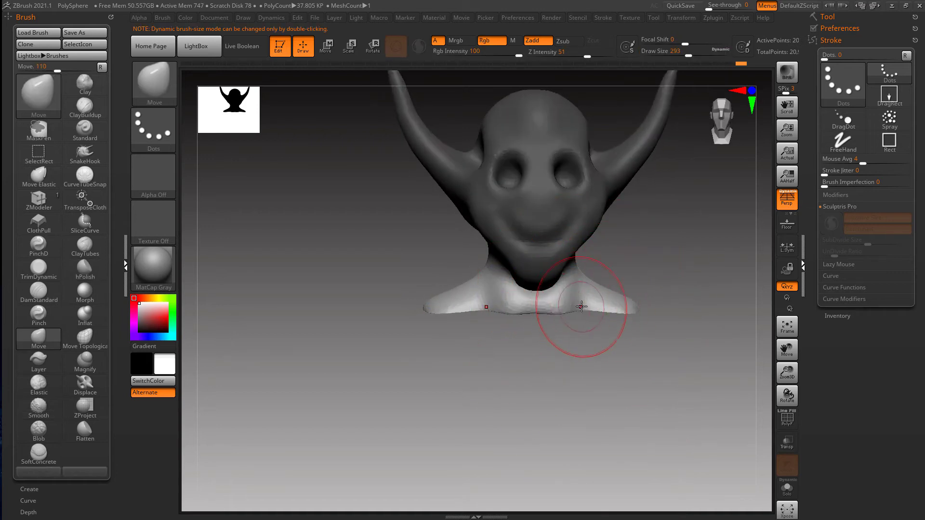
Step: Smooth the underside of the shoulders, reduce Draw Size to 217, and clear the mask
right_drag(581, 309, 576, 312)
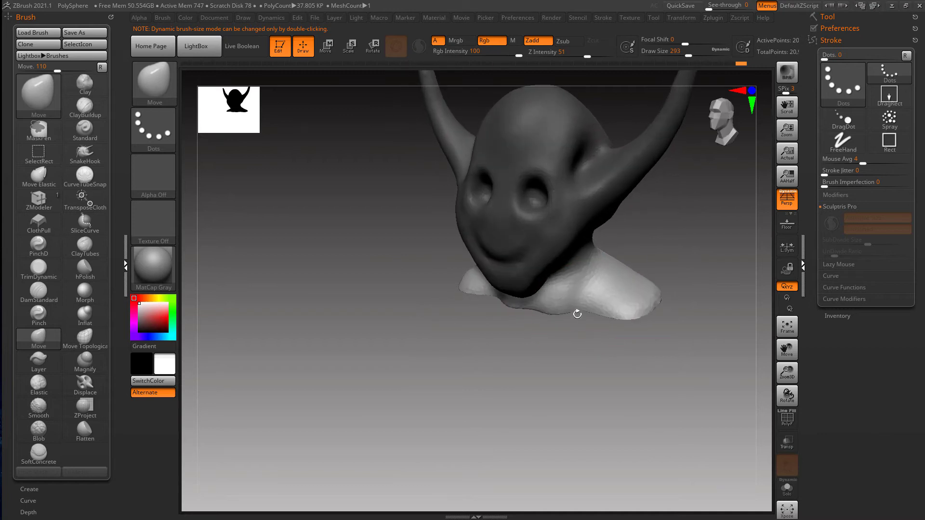
mouse_move(565, 305)
shift+mouse_down()
mouse_move(547, 313)
mouse_move(573, 309)
shift+mouse_up()
key(s)
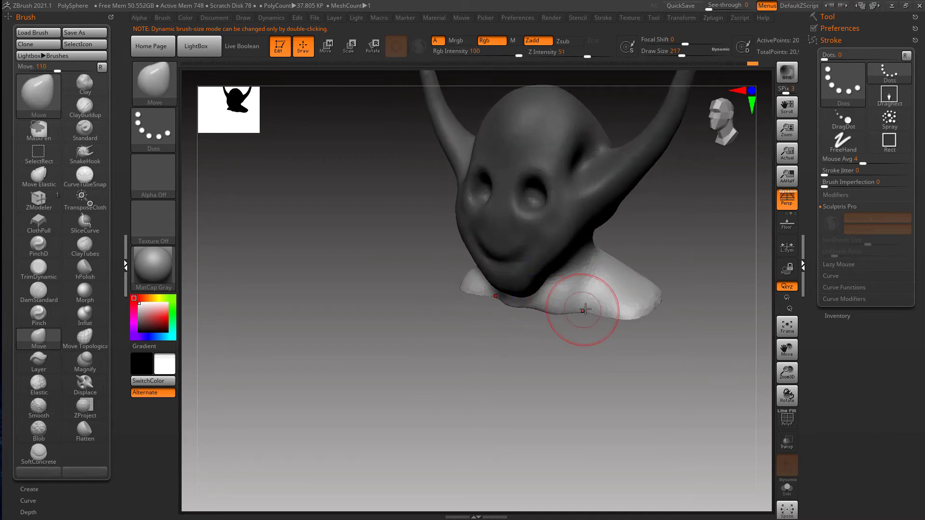
mouse_move(582, 308)
shift+right_down()
mouse_move(593, 299)
mouse_move(584, 354)
mouse_move(609, 330)
mouse_move(636, 331)
shift+right_up()
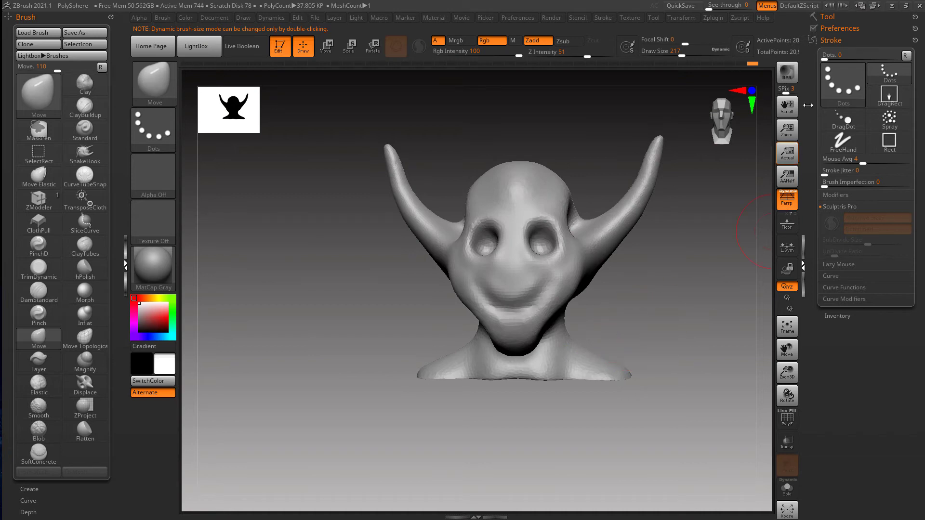
Step: Open the tool's Masking settings and mask both horn-like ears, leaving the rest of the bust unmasked
click(836, 40)
click(834, 17)
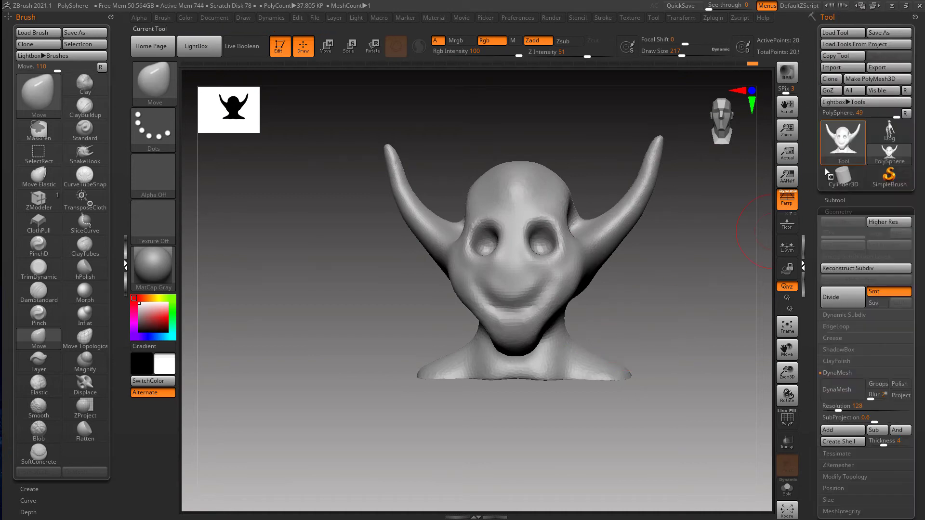
scroll(811, 366, down, 5)
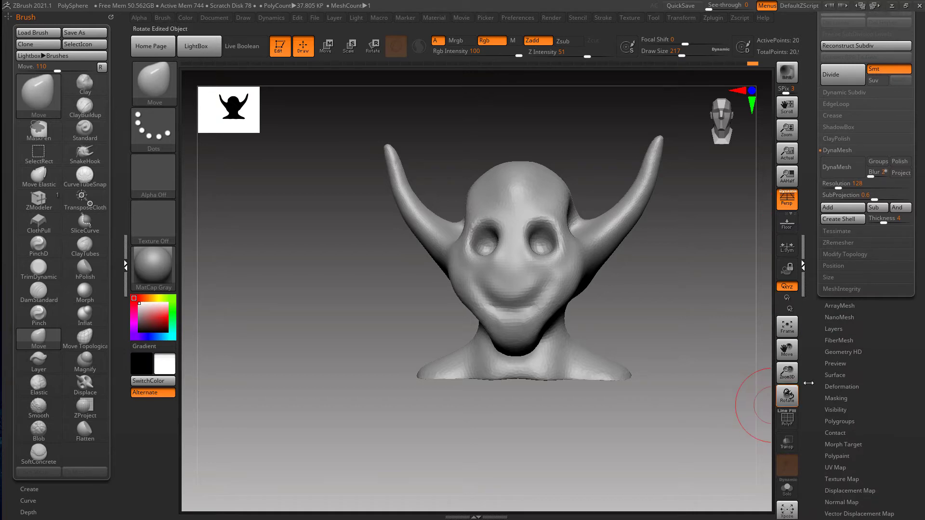
click(838, 398)
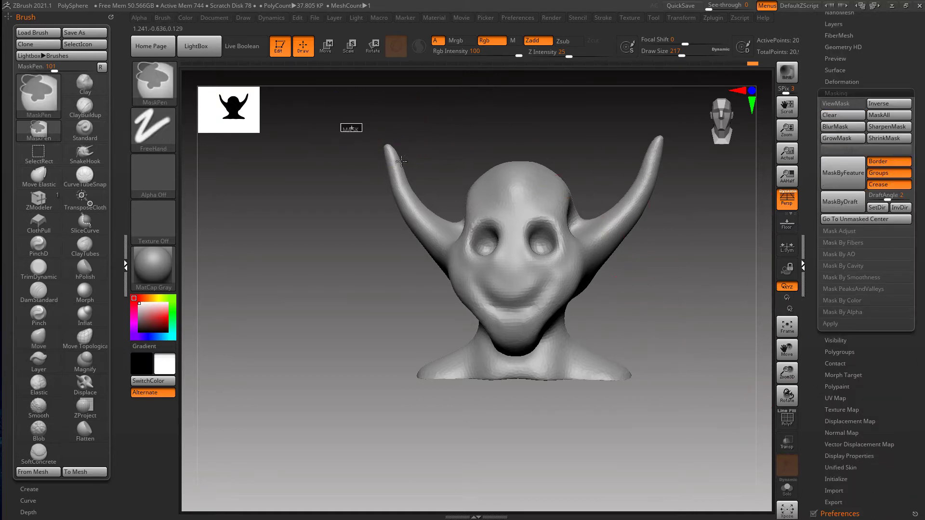
ctrl+drag(388, 145, 444, 275)
mouse_move(597, 309)
mouse_down()
mouse_move(629, 347)
mouse_move(646, 326)
mouse_up()
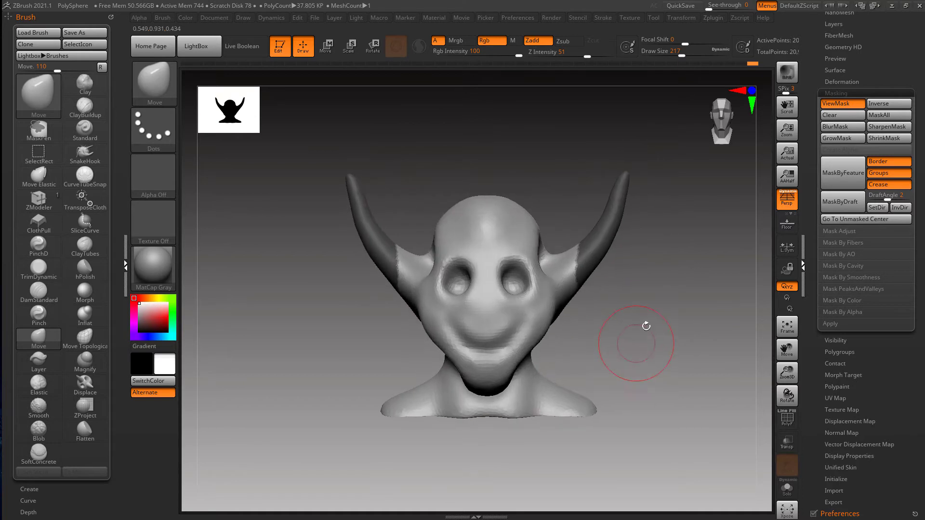
Step: Adjust the ear mask with Blur, Sharpen, Shrink and Grow, extending it toward the base of the ears
click(844, 130)
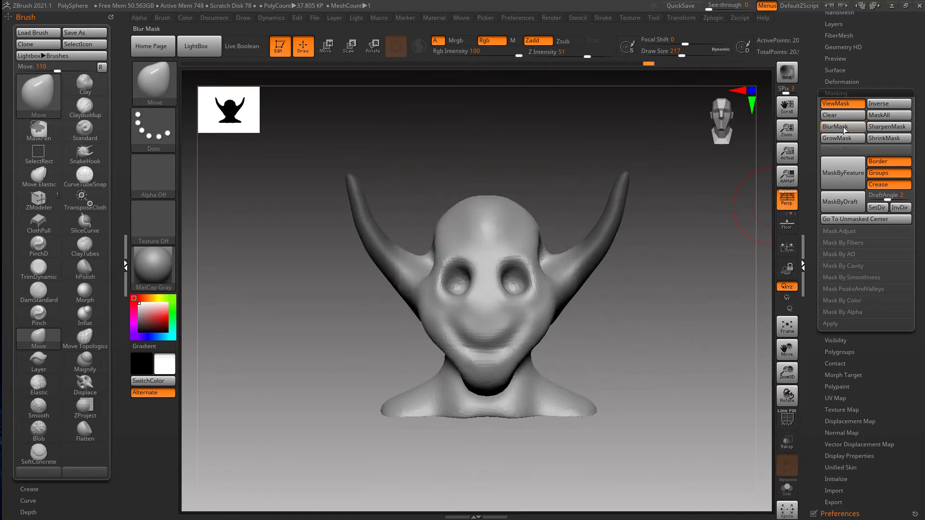
click(894, 128)
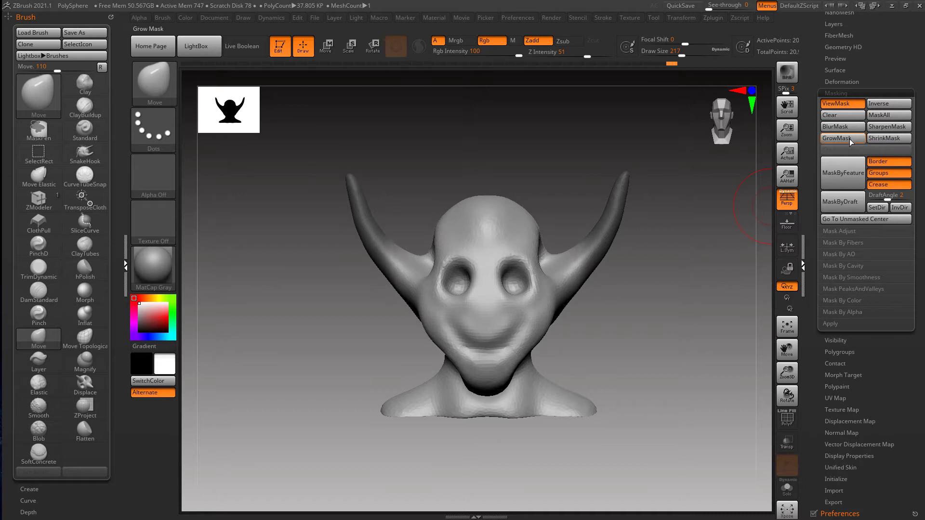
click(886, 139)
click(851, 139)
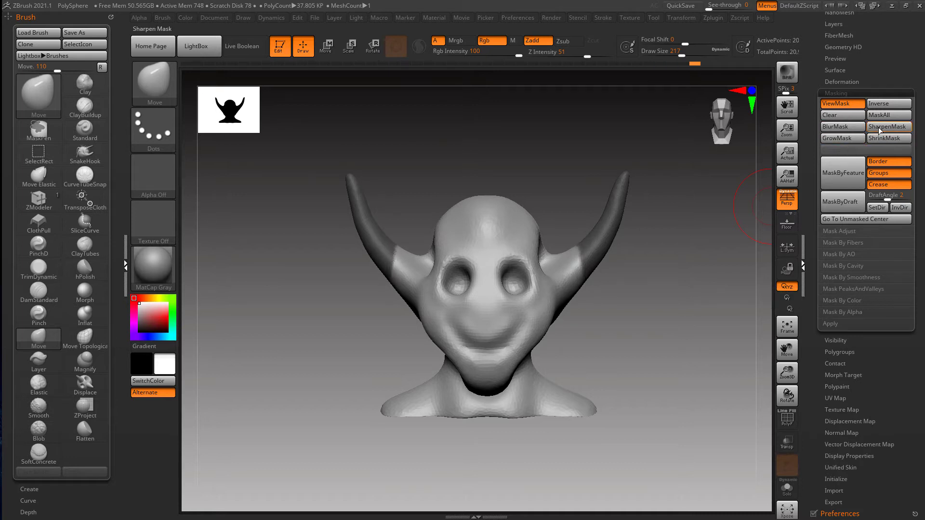
click(855, 141)
click(881, 128)
click(856, 140)
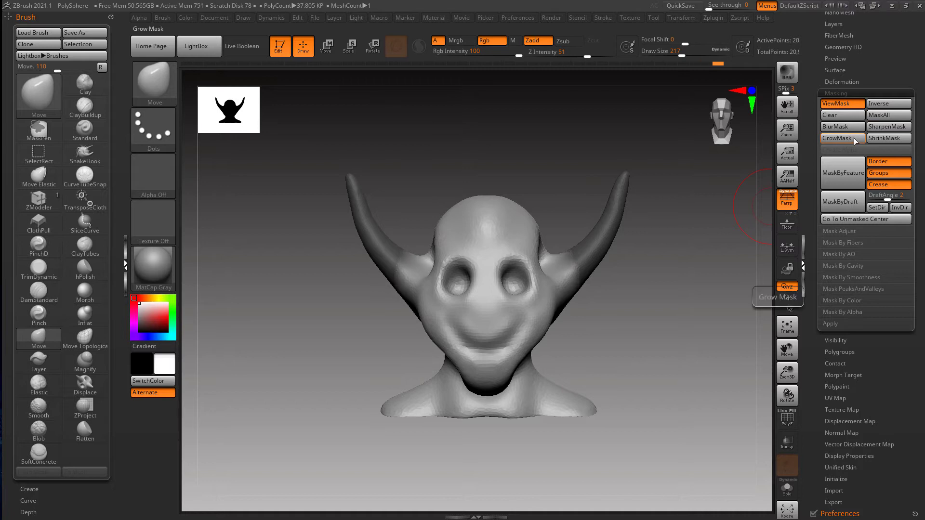
click(878, 129)
click(854, 138)
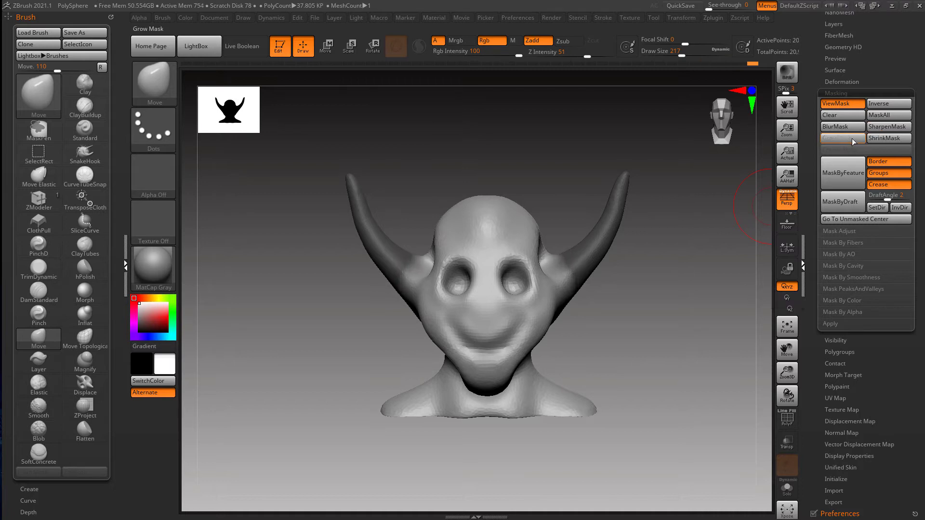
Step: Invert the mask so only the horn-like ears are left unmasked
drag(626, 274, 616, 332)
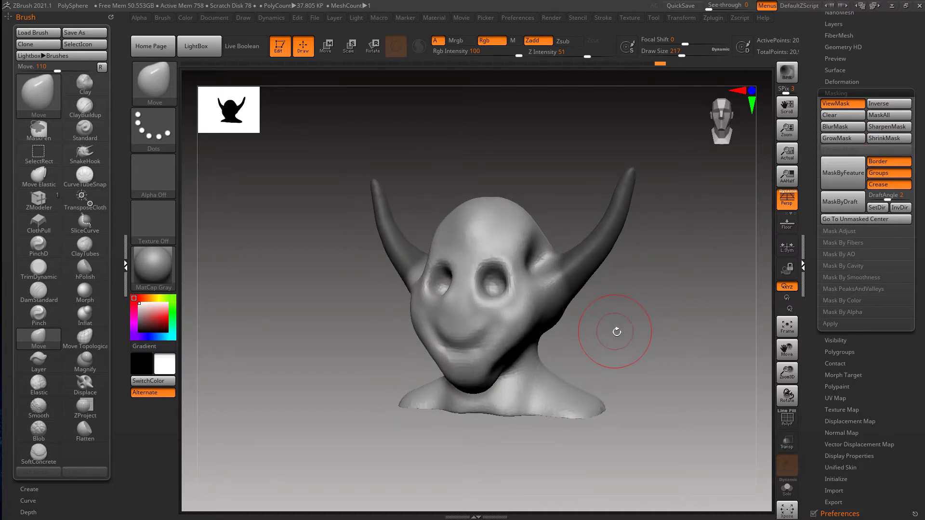
click(889, 106)
drag(651, 327, 691, 296)
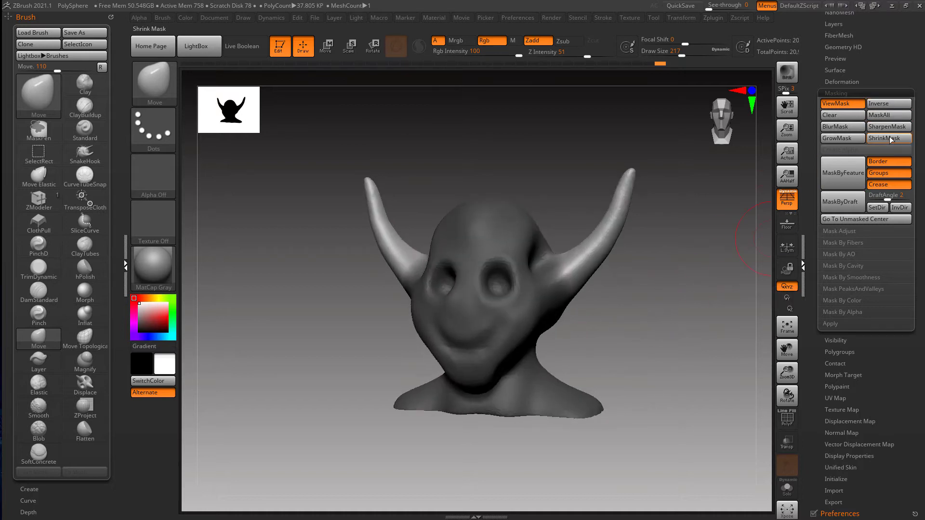
drag(605, 292, 637, 320)
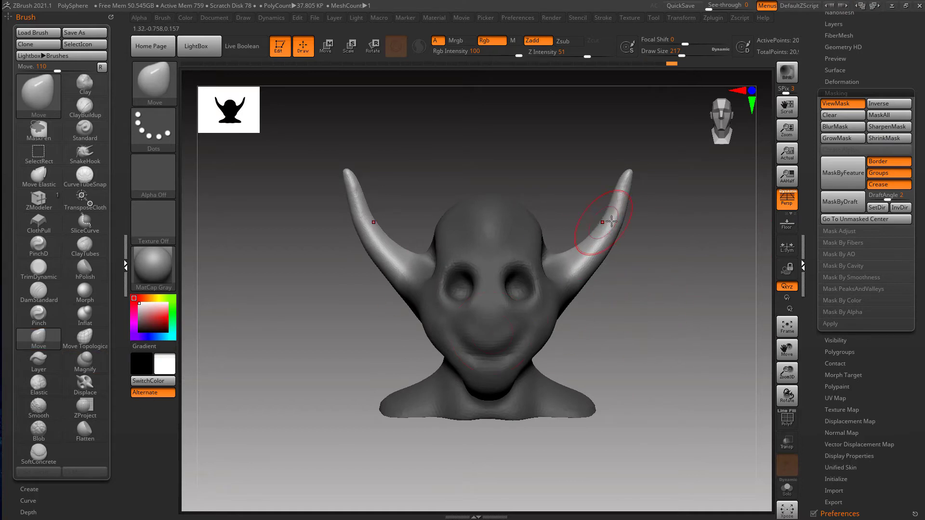
Step: Bend and reposition the unmasked ears with the Move brush at Draw Size 593
key(s)
drag(611, 222, 652, 221)
mouse_move(596, 264)
mouse_down()
mouse_move(584, 255)
mouse_move(580, 225)
mouse_up()
mouse_move(626, 241)
mouse_down()
mouse_move(563, 244)
mouse_move(581, 278)
mouse_move(662, 277)
mouse_up()
key(s)
drag(598, 242, 591, 236)
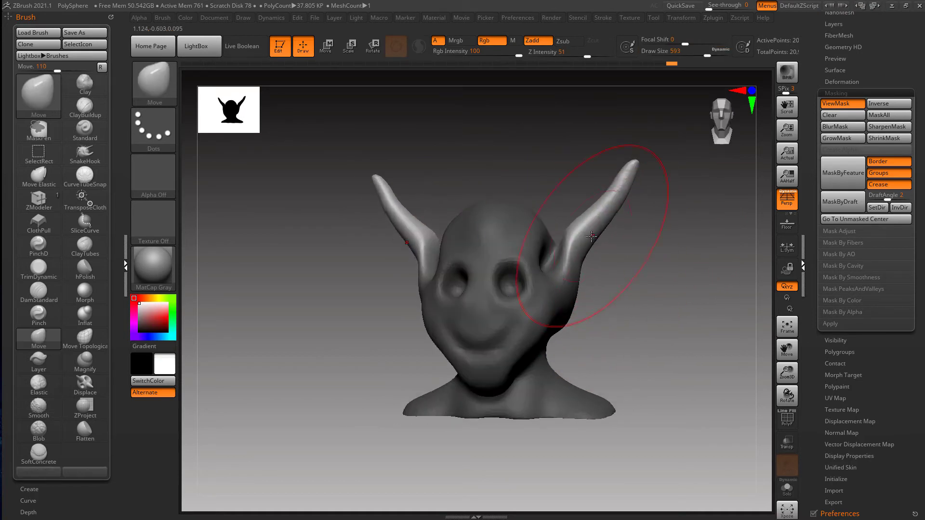
Step: Refine the curve of the ears with the Move brush, reducing its Draw Size to 365
drag(626, 270, 633, 258)
drag(589, 241, 578, 229)
drag(631, 241, 624, 246)
drag(600, 206, 603, 212)
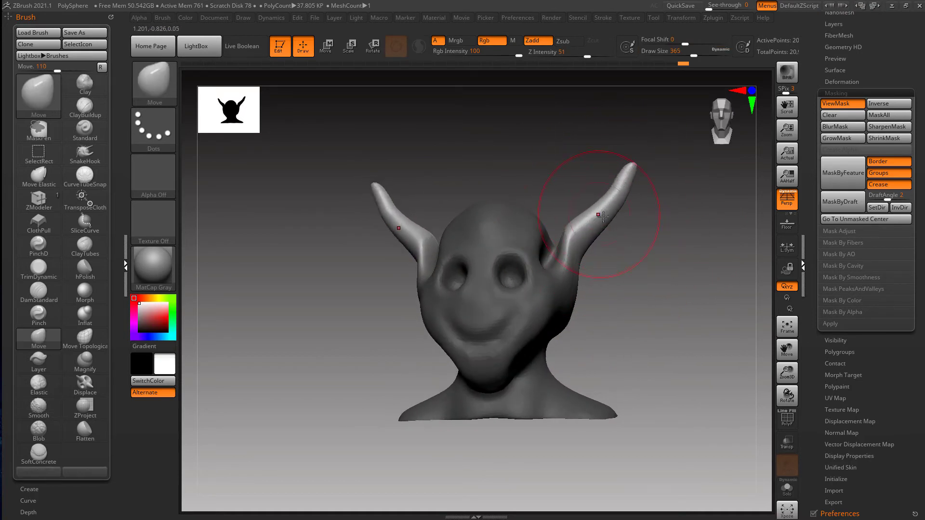
Step: Clear the mask, and reshape the cheeks and jaw from below with the Move brush at Draw Size 324
mouse_move(624, 299)
mouse_down()
mouse_move(642, 314)
mouse_move(618, 345)
mouse_move(583, 320)
mouse_move(588, 347)
mouse_move(593, 331)
mouse_up()
key(ctrl+h)
right_drag(475, 296, 485, 278)
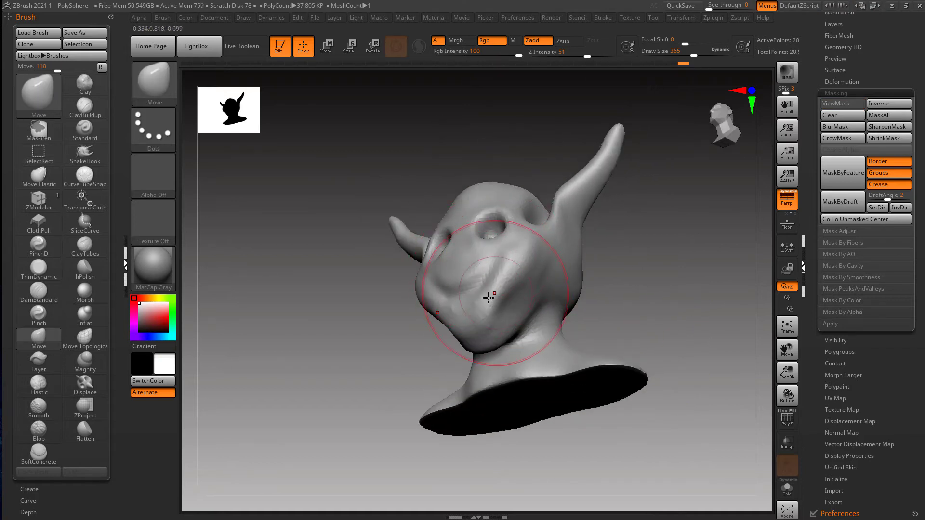
drag(490, 295, 492, 289)
right_drag(496, 290, 504, 254)
drag(504, 285, 508, 291)
right_drag(508, 291, 509, 273)
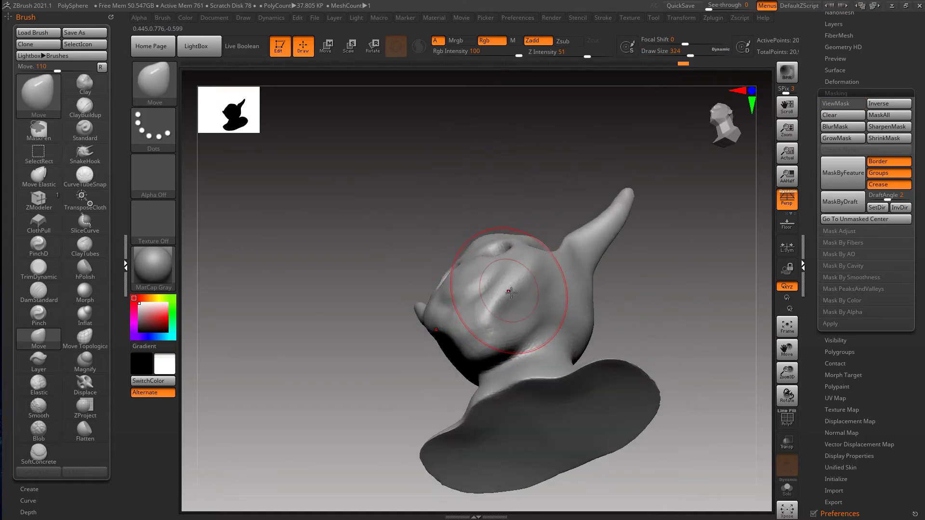
drag(505, 295, 511, 292)
right_drag(517, 295, 522, 276)
drag(520, 292, 536, 294)
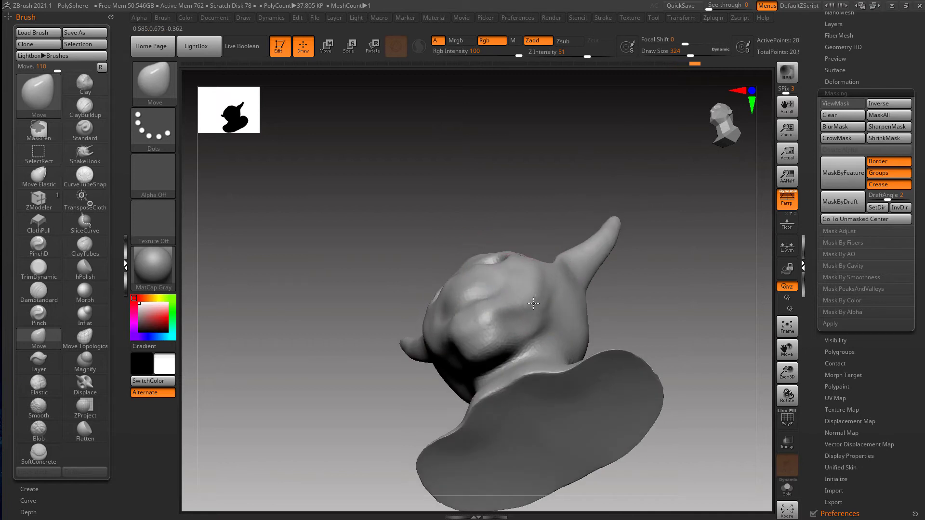
Step: Return to the front view of the bust, reduce Draw Size to 202, and select the DamStandard brush
right_drag(572, 315, 592, 326)
mouse_move(593, 328)
alt+mouse_down()
mouse_move(609, 342)
mouse_move(595, 345)
mouse_move(593, 368)
alt+mouse_up()
key(bracketleft)
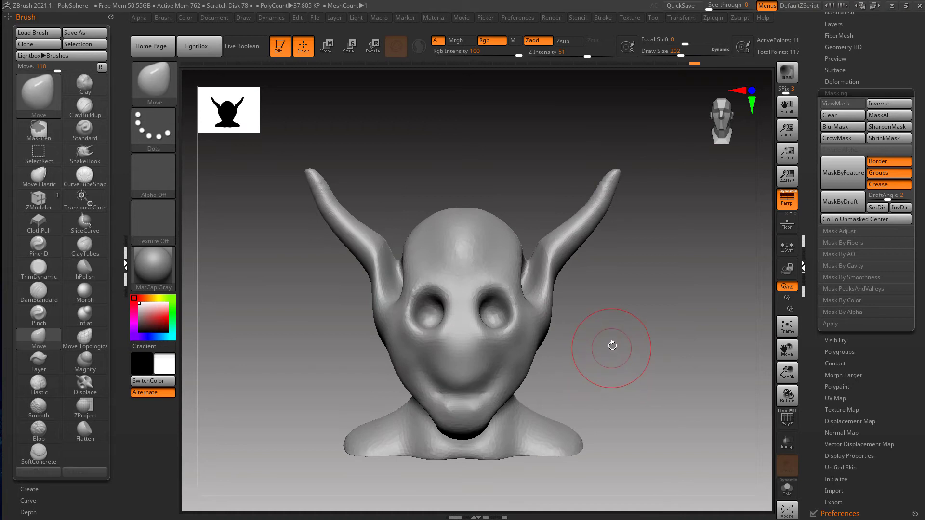
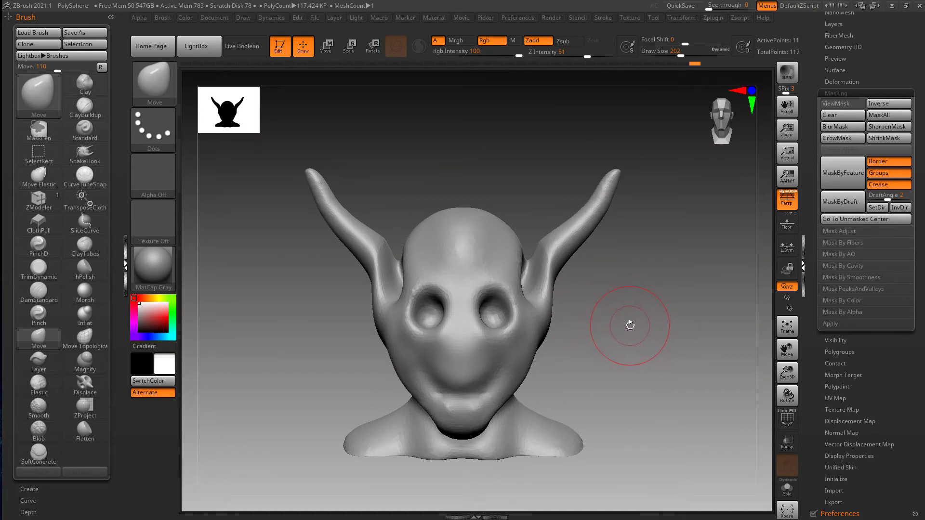
drag(490, 187, 506, 180)
key(b)
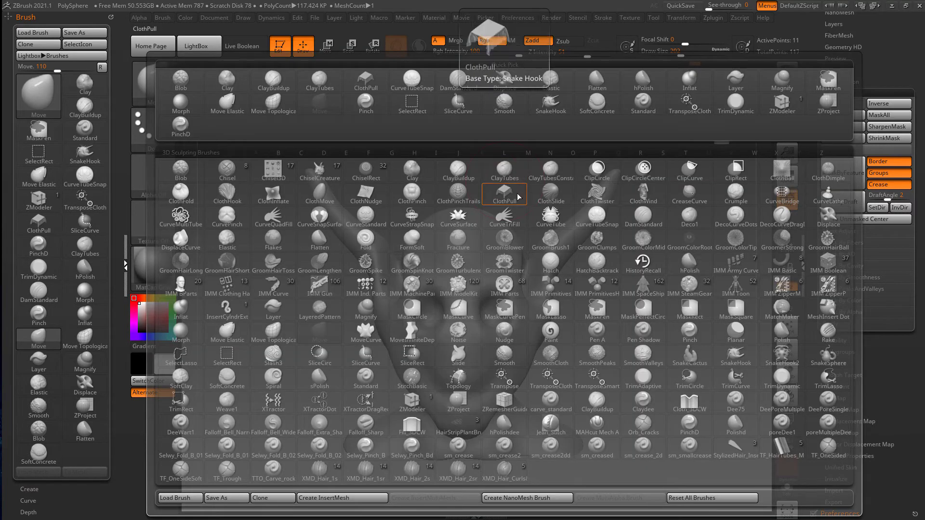
key(d)
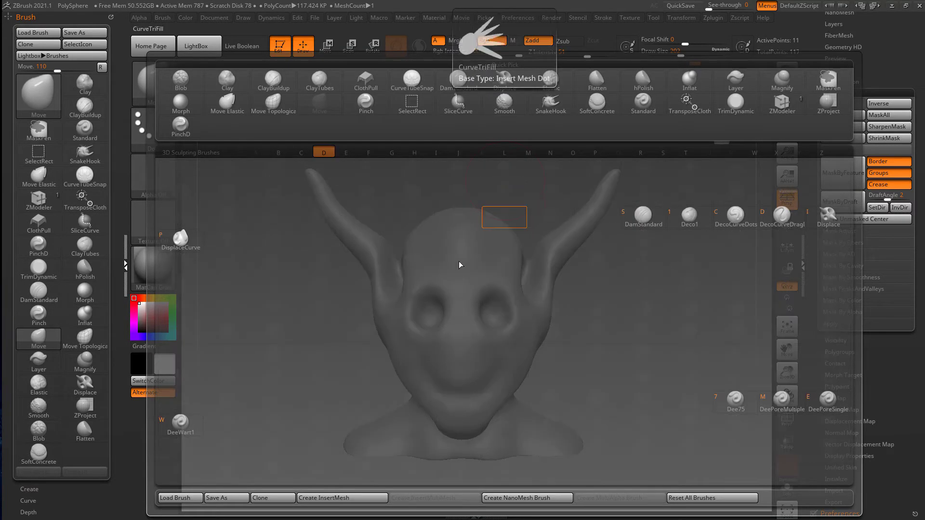
key(s)
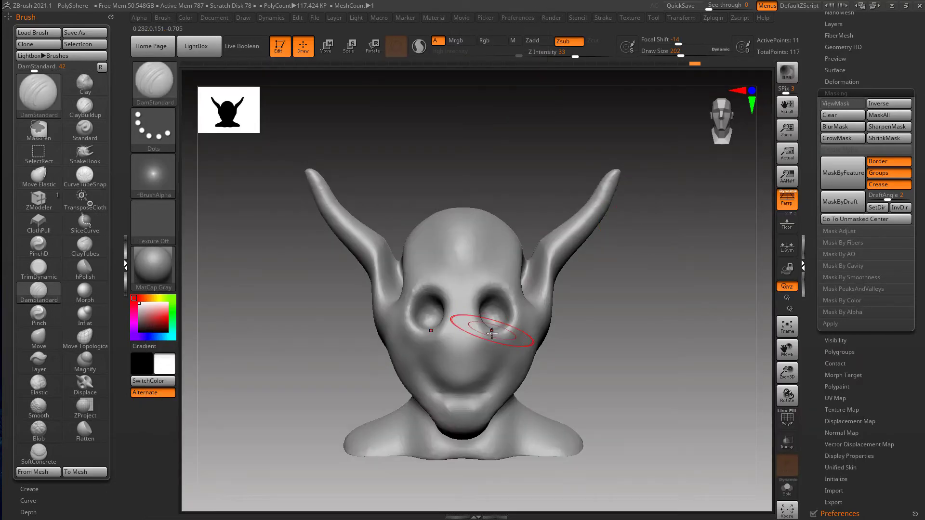
Step: Carve a wide, upward-curving smile line across the lower face with the DamStandard brush at Draw Size 101
alt+right_drag(489, 410, 477, 362)
key(s)
click(473, 357)
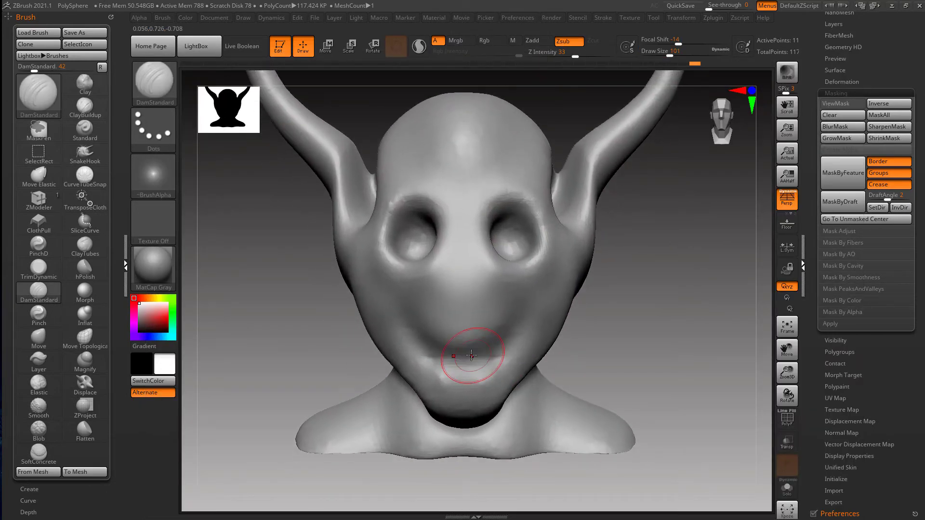
mouse_move(445, 354)
mouse_down()
mouse_move(534, 327)
mouse_move(436, 350)
mouse_up()
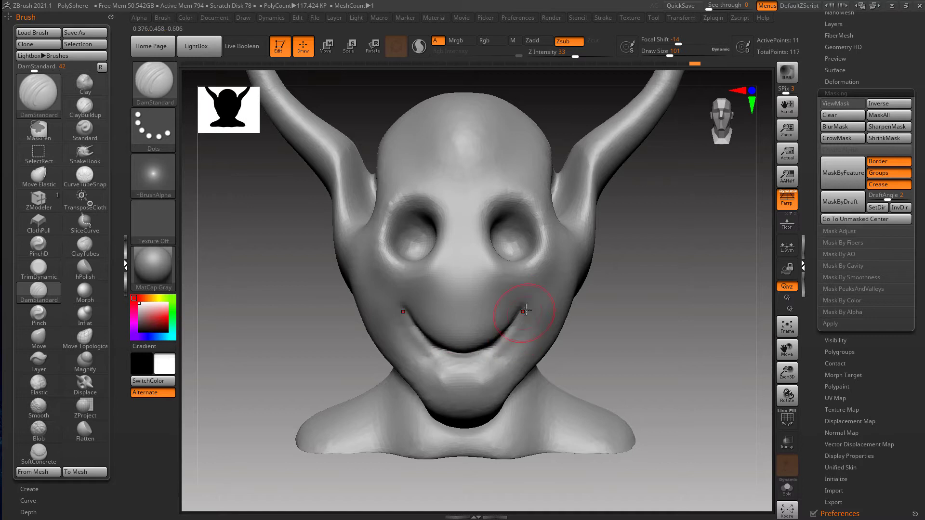
mouse_move(526, 309)
mouse_down()
mouse_move(467, 349)
mouse_move(529, 303)
mouse_up()
Step: Deepen the mouth line out to its corners with the DamStandard brush at Draw Size 154
key(s)
click(477, 351)
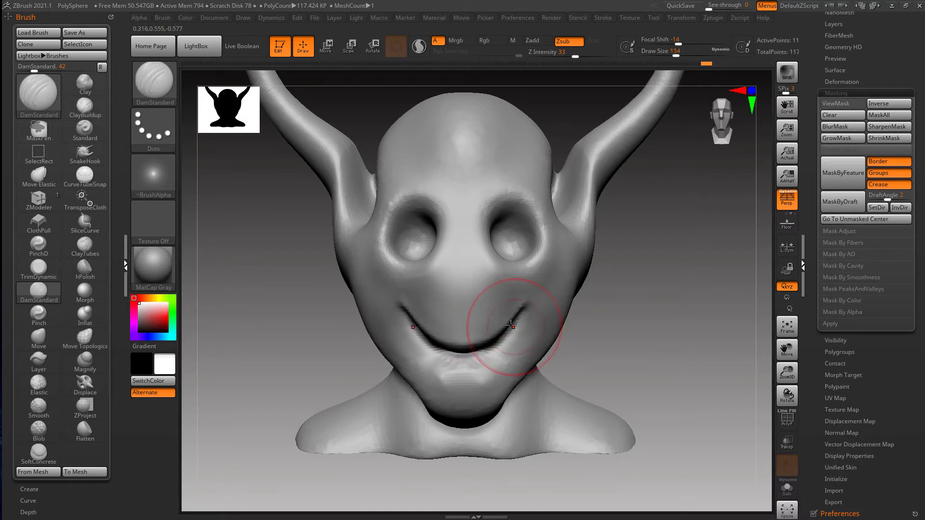
right_drag(511, 325, 484, 333)
mouse_move(462, 340)
mouse_down()
mouse_move(496, 333)
mouse_move(525, 302)
mouse_up()
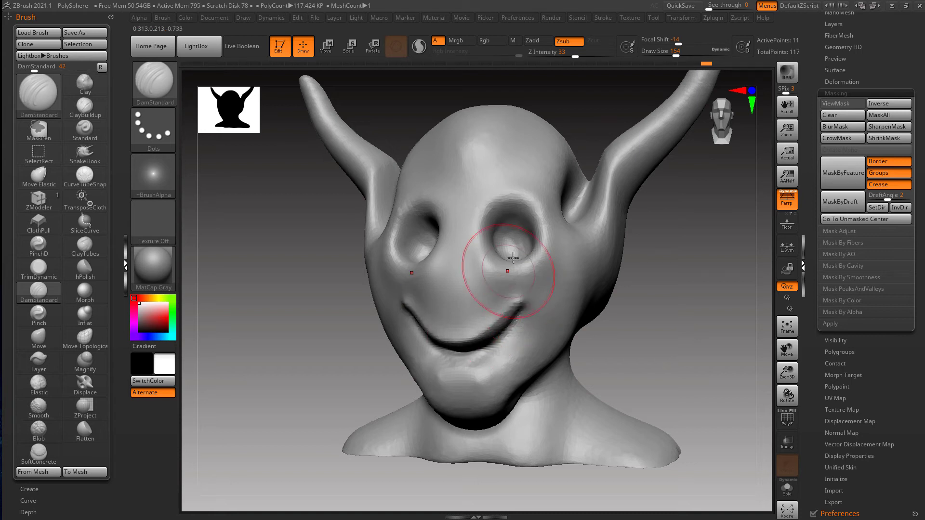
Step: Carve a long groove down the inside of the ears with the DamStandard brush
mouse_move(496, 258)
mouse_down()
mouse_move(506, 262)
mouse_move(543, 219)
mouse_up()
mouse_move(603, 222)
right_down()
mouse_move(586, 225)
mouse_move(555, 262)
mouse_move(560, 219)
mouse_move(536, 229)
right_up()
mouse_move(623, 144)
mouse_down()
mouse_move(595, 189)
mouse_move(569, 310)
mouse_move(620, 163)
mouse_move(593, 190)
mouse_up()
mouse_move(596, 215)
shift+right_down()
mouse_move(604, 228)
mouse_move(583, 336)
mouse_move(576, 315)
mouse_move(514, 322)
shift+right_up()
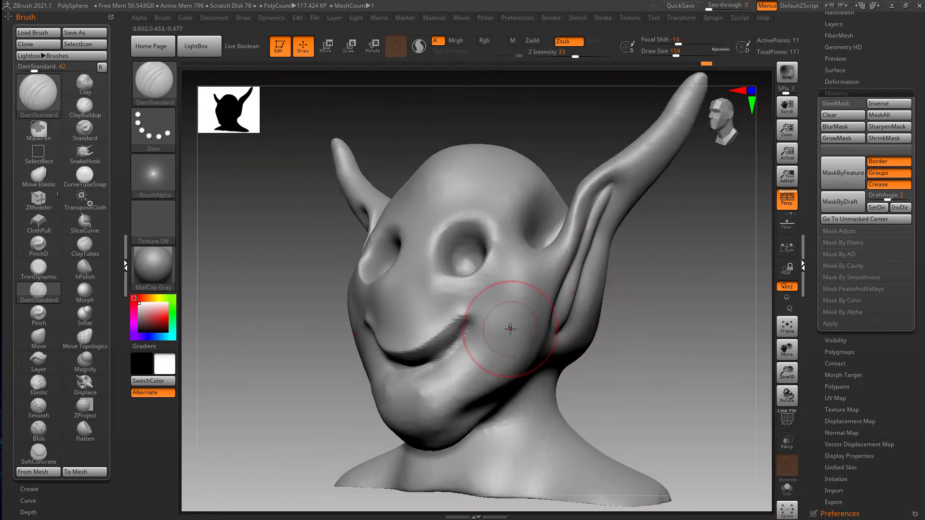
Step: Flatten the grooved inner surface of the ears with the Flatten brush, reducing its Draw Size to 120
click(84, 434)
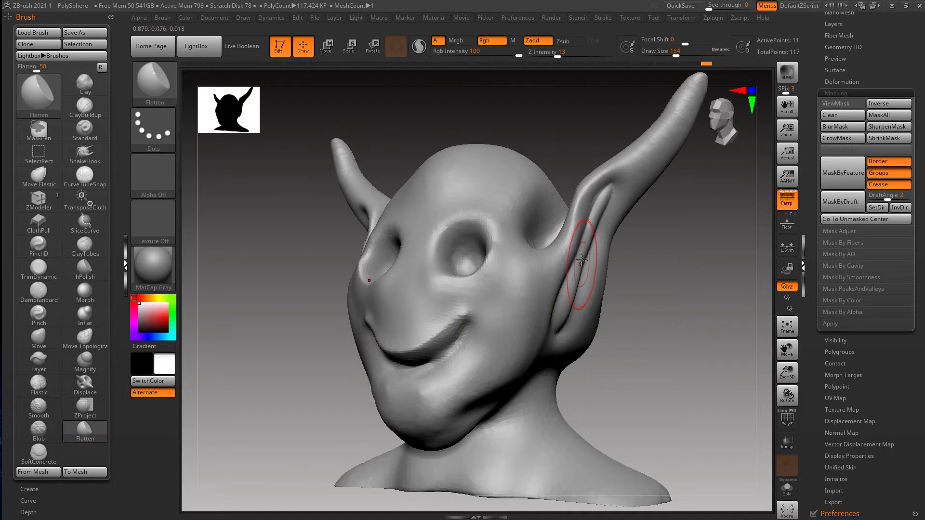
right_drag(584, 265, 553, 285)
key(s)
mouse_move(609, 211)
mouse_down()
mouse_move(574, 282)
mouse_move(589, 237)
mouse_up()
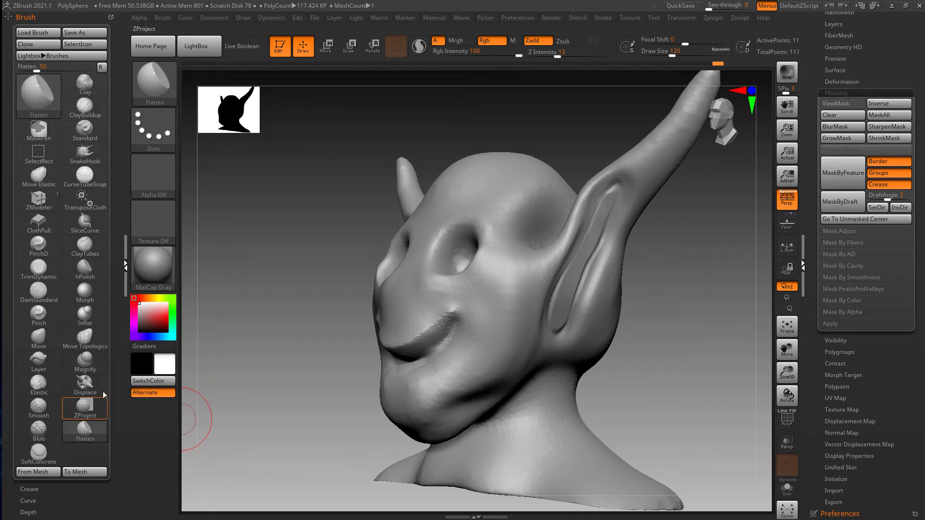
Step: Carve two curved wrinkles across the forehead with the DamStandard brush, reducing its Draw Size to 68
click(49, 298)
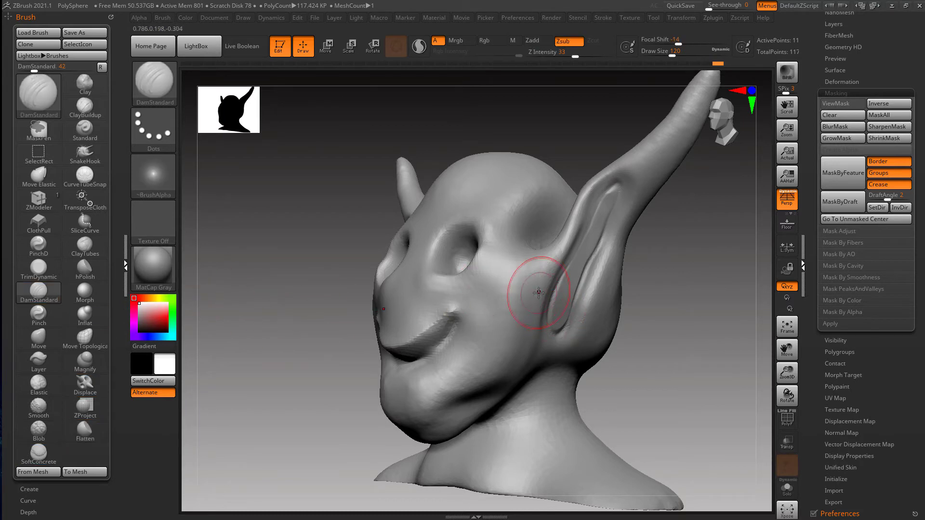
shift+right_drag(539, 292, 554, 303)
alt+right_drag(552, 344, 582, 347)
right_drag(513, 266, 513, 265)
mouse_move(528, 251)
mouse_down()
mouse_move(512, 244)
mouse_move(493, 257)
mouse_up()
alt+right_drag(516, 256, 525, 327)
key(s)
drag(530, 259, 468, 275)
key(s)
drag(521, 235, 470, 245)
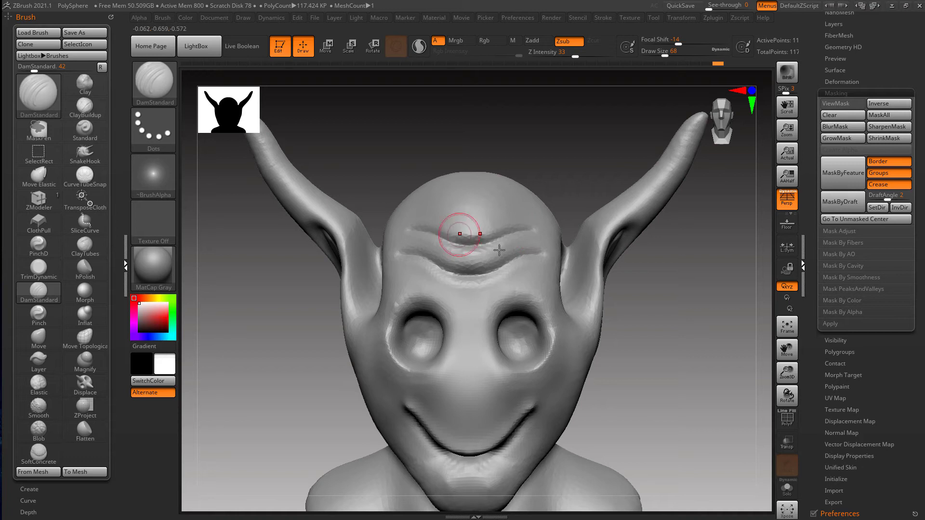
Step: Carve vertical hollows down the outer cheeks beside the mouth with the DamStandard brush at an increased Draw Size
right_drag(514, 236, 498, 238)
alt+right_drag(544, 406, 552, 318)
key(s)
drag(552, 318, 557, 317)
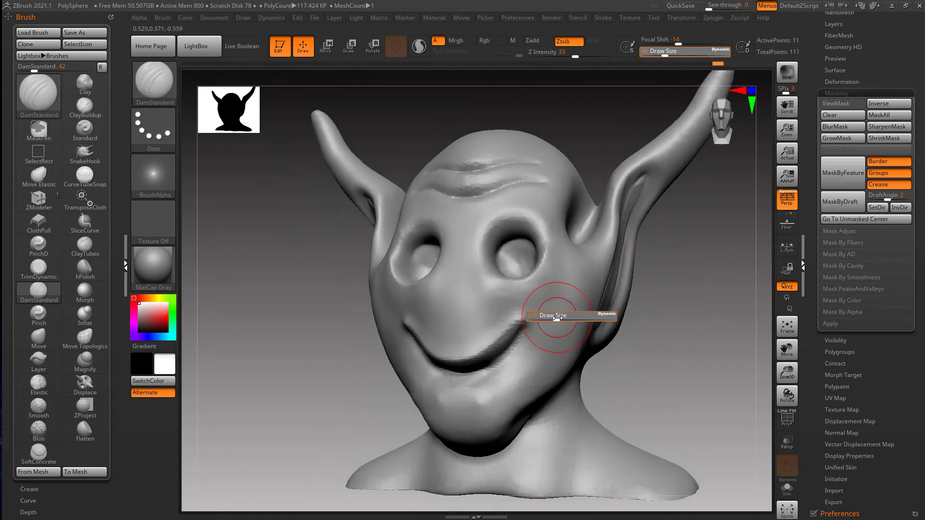
key(s)
mouse_move(566, 275)
mouse_down()
mouse_move(559, 351)
mouse_move(550, 357)
mouse_up()
mouse_move(549, 357)
right_down()
mouse_move(566, 355)
mouse_move(557, 358)
right_up()
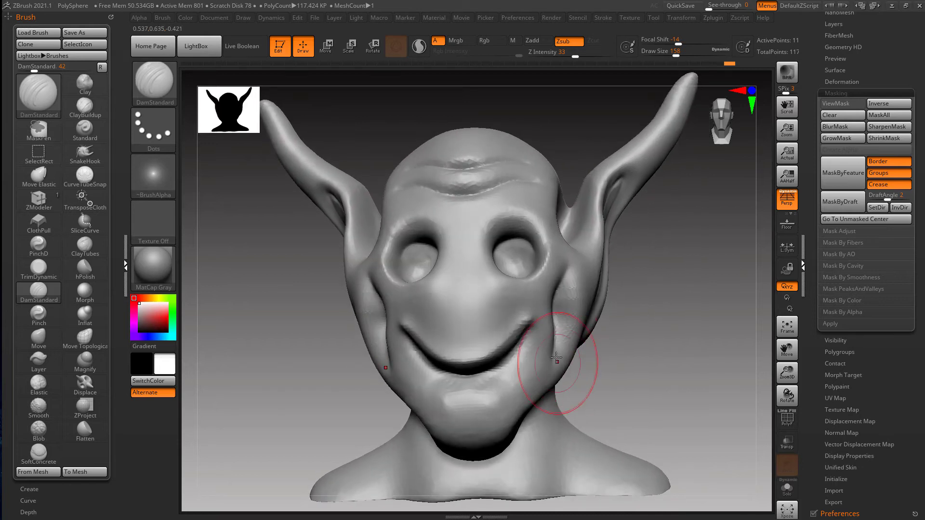
mouse_move(533, 389)
right_down()
mouse_move(541, 369)
mouse_move(554, 371)
mouse_move(540, 351)
right_up()
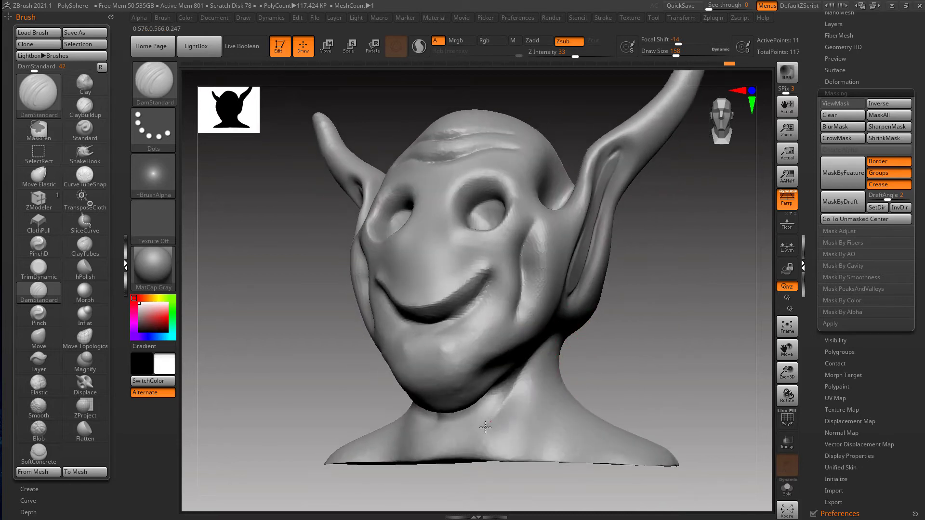
Step: Carve grooves for the neck muscles and collarbones with the DamStandard brush, reducing the draw size to 136
mouse_move(510, 400)
right_down()
mouse_move(496, 382)
mouse_move(499, 418)
right_up()
drag(491, 423, 515, 394)
mouse_move(557, 419)
right_down()
mouse_move(516, 382)
mouse_move(562, 366)
mouse_move(553, 323)
mouse_move(528, 346)
right_up()
key(shift)
drag(460, 314, 591, 316)
right_drag(543, 319, 569, 339)
drag(484, 338, 584, 331)
right_drag(600, 340, 572, 336)
key(bracketleft)
drag(585, 333, 495, 337)
right_drag(495, 338, 553, 329)
right_drag(564, 295, 533, 310)
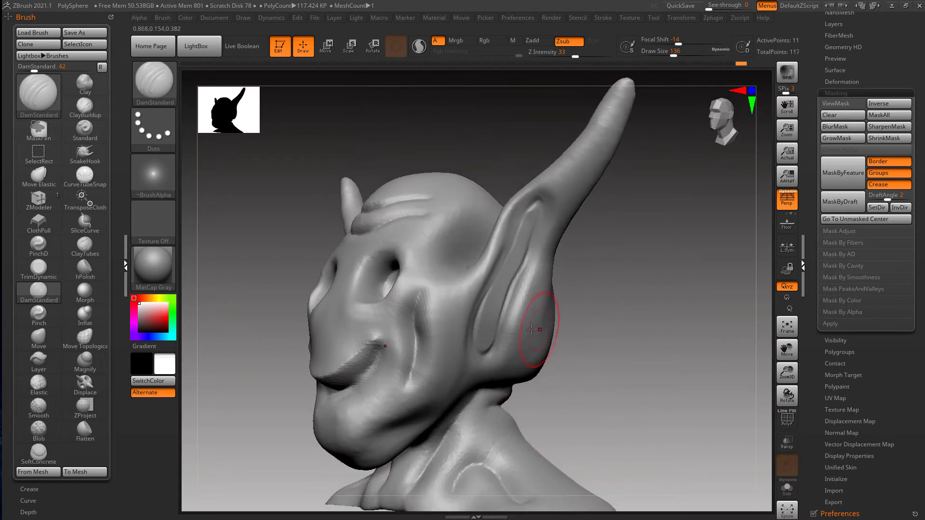
Step: Smooth the inner surface of the large pointed ear
key(shift)
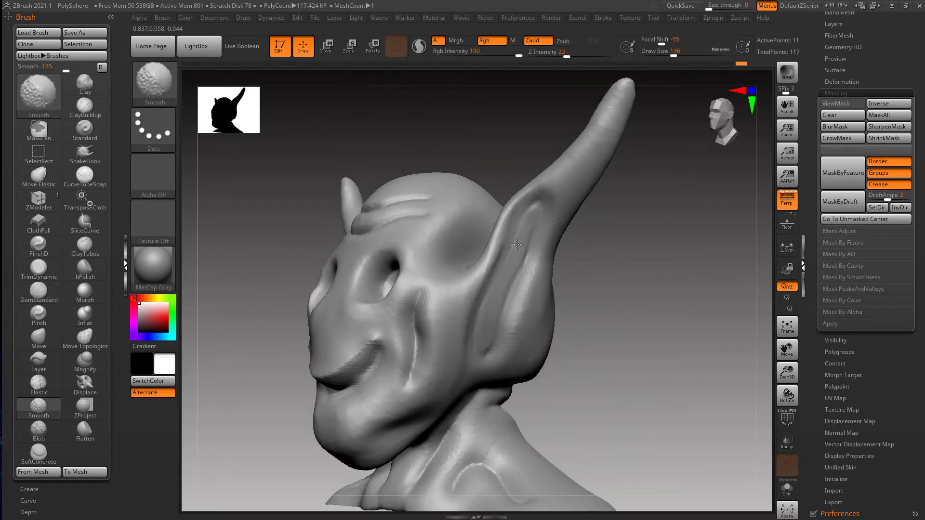
shift+drag(499, 310, 489, 334)
right_drag(536, 386, 526, 384)
Step: Rework the ear's inner hollow up toward the tip with ClayBuildup strokes at draw sizes 90 and 71
key(b)
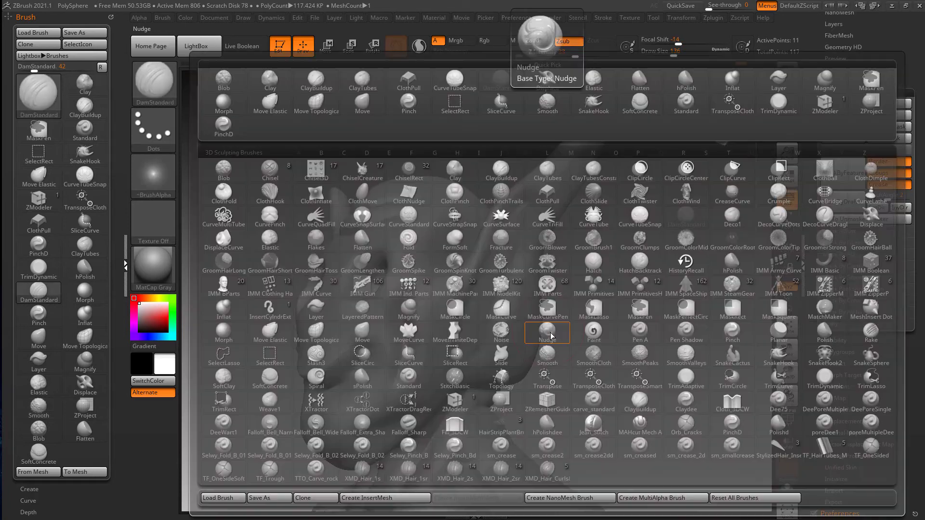
key(c)
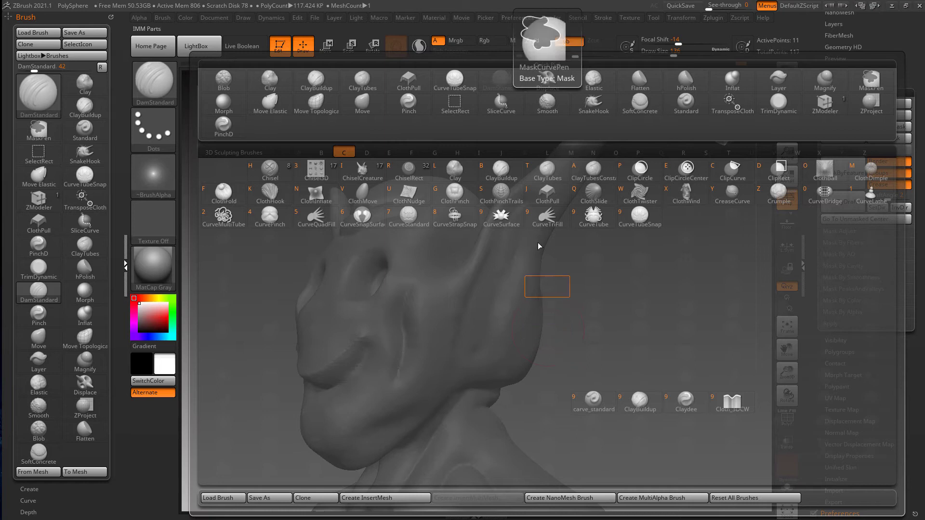
text(bs90)
key(Return)
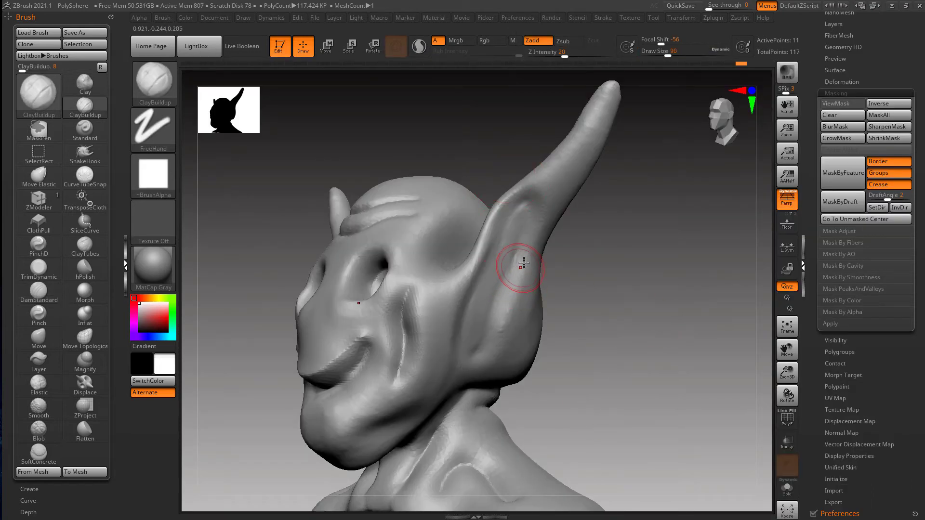
mouse_move(514, 270)
mouse_down()
mouse_move(521, 215)
mouse_move(484, 349)
mouse_move(486, 305)
mouse_move(497, 337)
mouse_move(511, 298)
mouse_move(494, 276)
mouse_move(487, 306)
mouse_move(507, 247)
mouse_up()
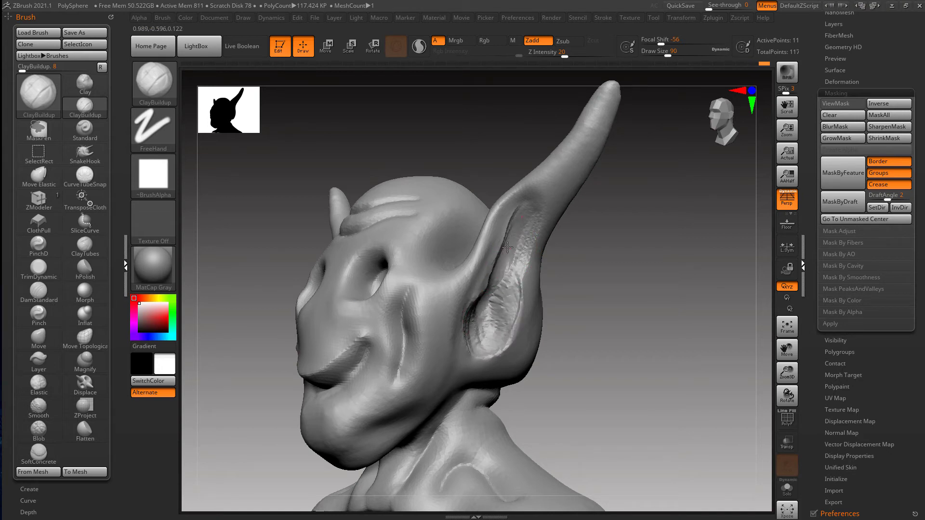
key(s)
mouse_move(548, 196)
mouse_down()
mouse_move(572, 168)
mouse_move(523, 238)
mouse_move(484, 332)
mouse_move(494, 347)
mouse_move(497, 308)
mouse_move(492, 342)
mouse_up()
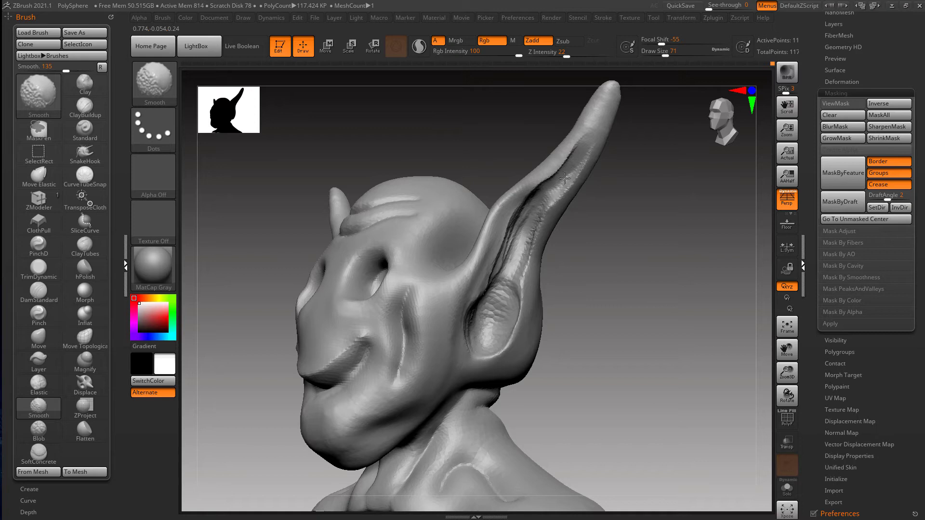
Step: Smooth the clay strokes inside the ear, raising the Smooth brush's Z Intensity to 39 and then to 83
shift+drag(510, 283, 525, 262)
drag(573, 53, 581, 52)
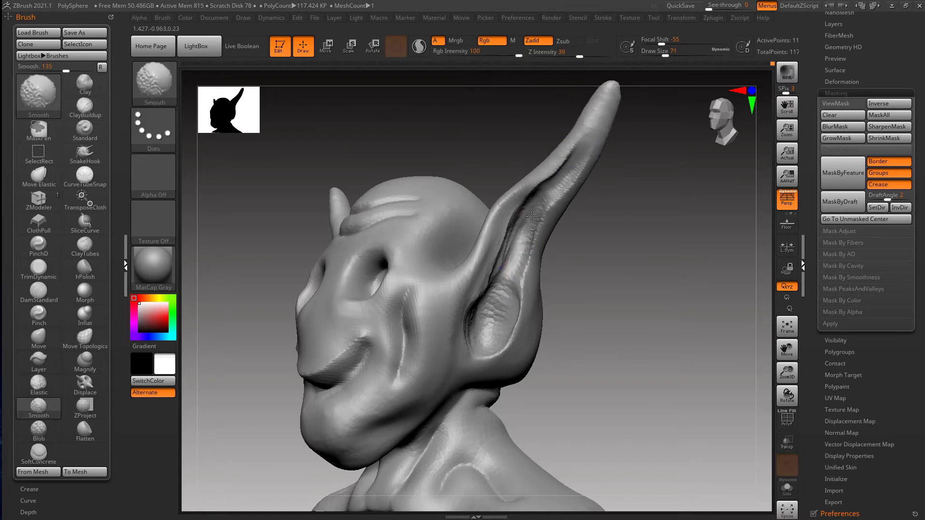
shift+drag(493, 308, 506, 272)
shift+click(604, 54)
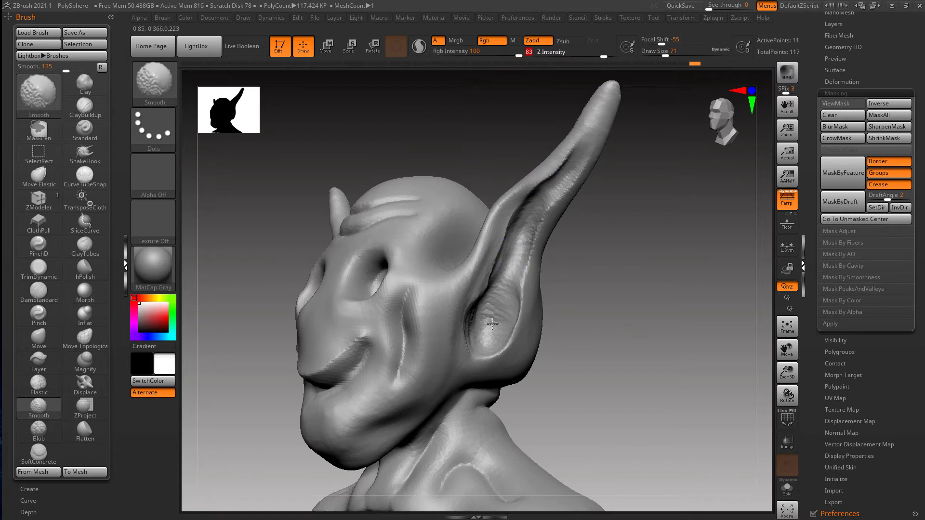
Step: Build up the lower lip along the smile with ClayBuildup at draw size 54
mouse_move(501, 295)
right_down()
mouse_move(569, 313)
mouse_move(592, 332)
right_up()
mouse_move(506, 335)
alt+right_down()
mouse_move(542, 296)
mouse_move(464, 361)
alt+right_up()
key(s)
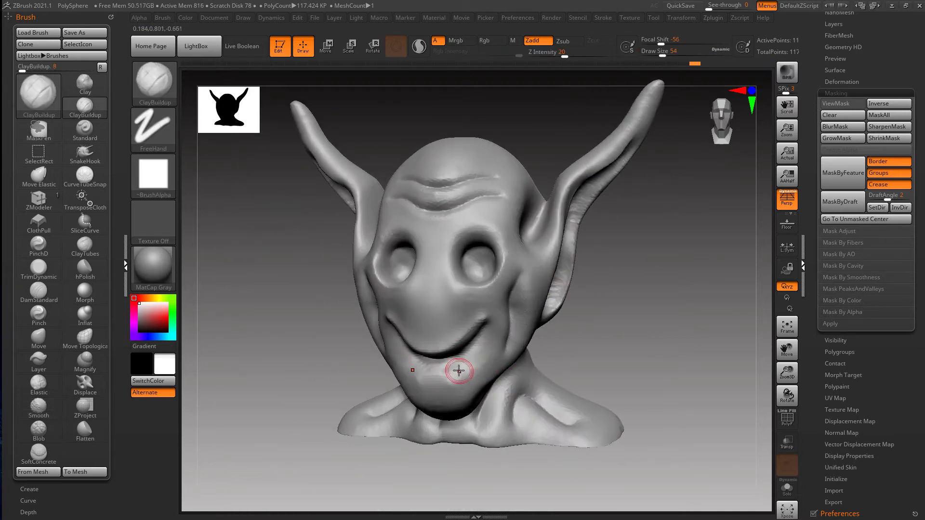
drag(389, 332, 491, 332)
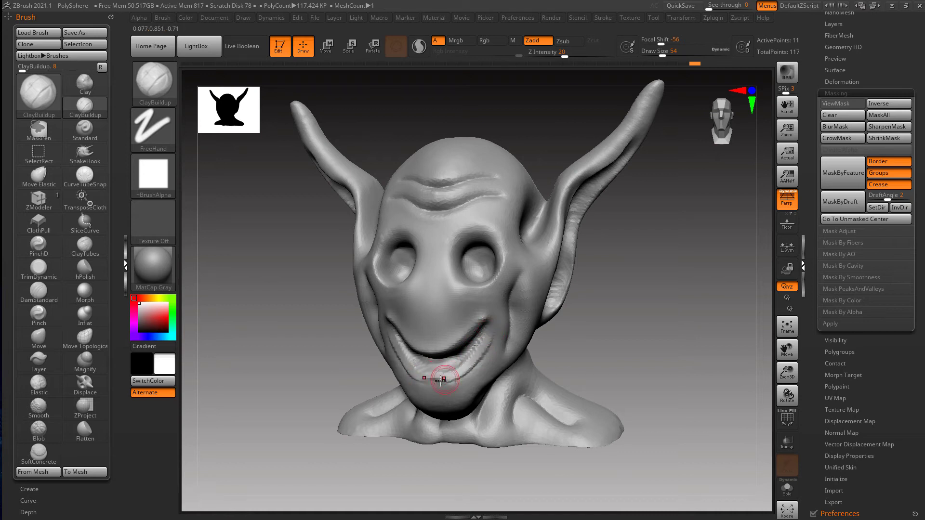
drag(398, 346, 485, 337)
drag(408, 364, 475, 365)
right_drag(486, 370, 484, 344)
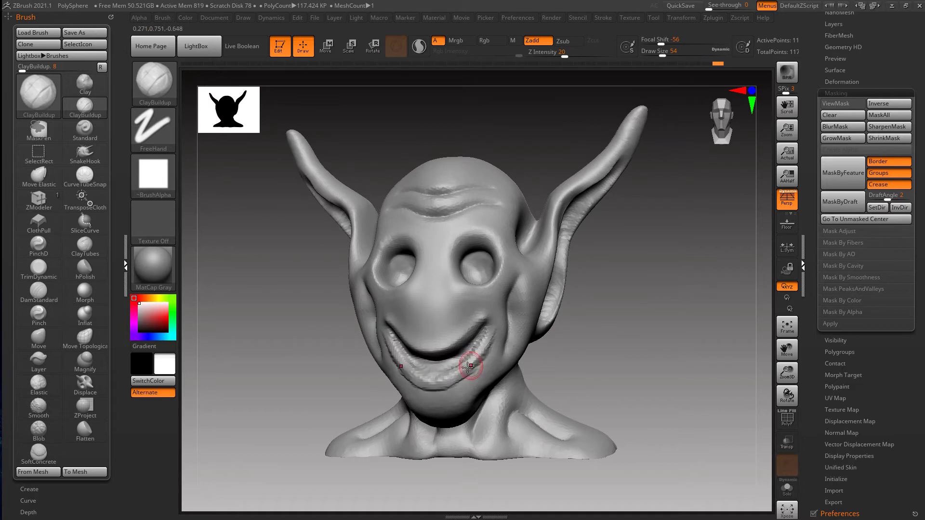
drag(467, 363, 445, 382)
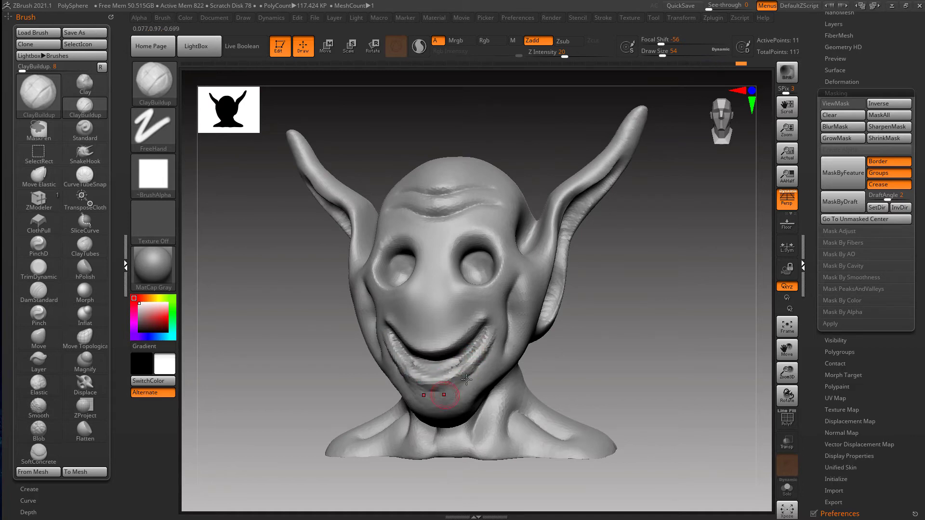
drag(462, 379, 483, 349)
Step: Add volume to the cheek folds and cheekbones with ClayBuildup at draw size 90
mouse_move(485, 346)
right_down()
mouse_move(490, 341)
mouse_move(477, 364)
mouse_move(434, 358)
right_up()
key(s)
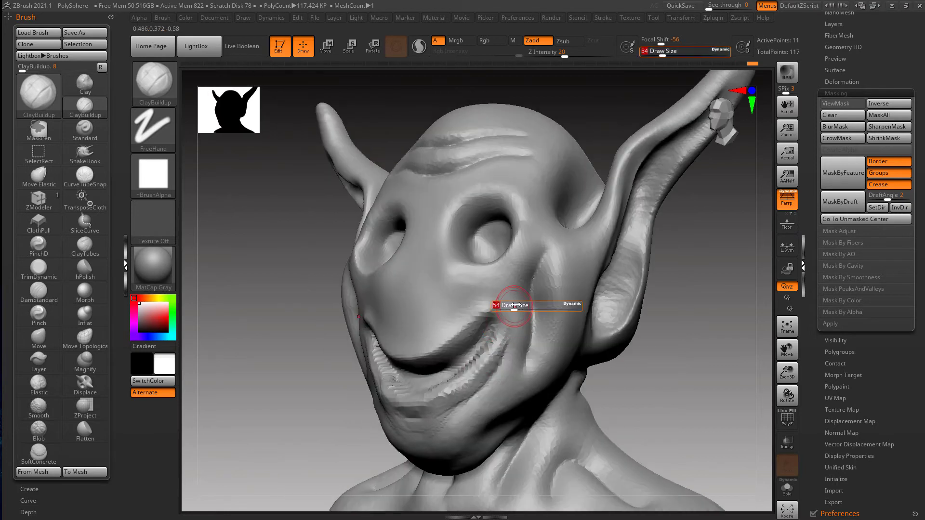
drag(516, 305, 522, 305)
mouse_move(522, 270)
mouse_down()
mouse_move(510, 322)
mouse_move(475, 309)
mouse_move(460, 314)
mouse_up()
mouse_move(508, 289)
mouse_down()
mouse_move(532, 261)
mouse_move(526, 288)
mouse_move(548, 269)
mouse_up()
Step: Sculpt the temple hollows and build up the outer brow ridges with ClayBuildup strokes
right_drag(548, 268, 565, 196)
drag(571, 173, 576, 207)
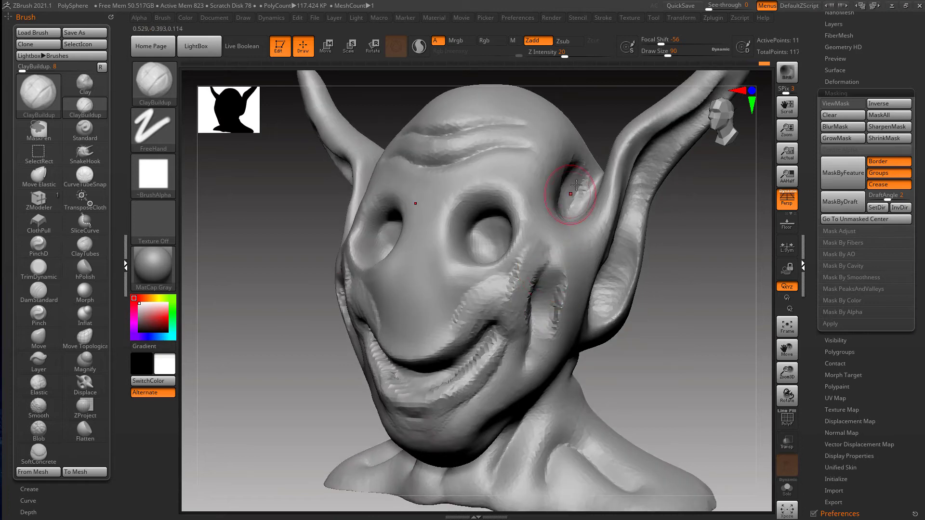
right_drag(576, 207, 554, 222)
mouse_move(532, 250)
mouse_down()
mouse_move(554, 198)
mouse_move(553, 236)
mouse_up()
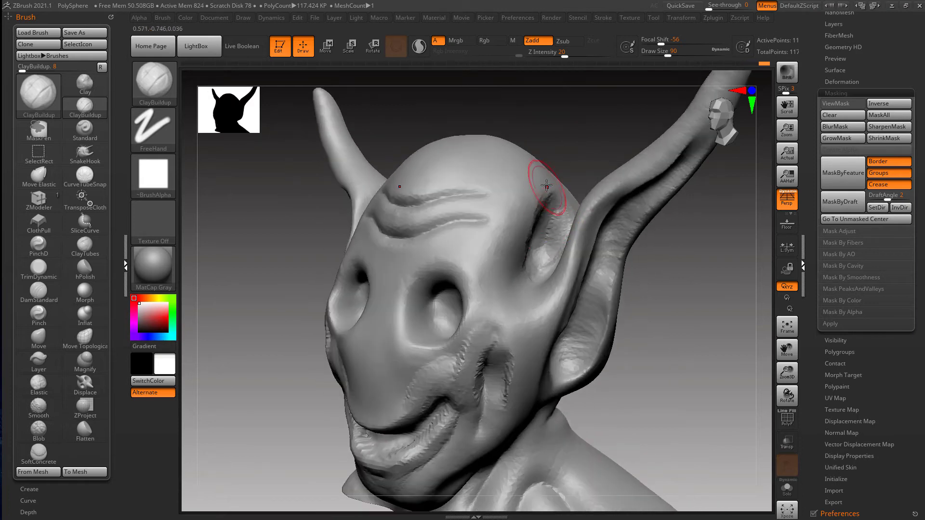
mouse_move(537, 196)
mouse_down()
mouse_move(512, 231)
mouse_move(496, 284)
mouse_move(529, 234)
mouse_up()
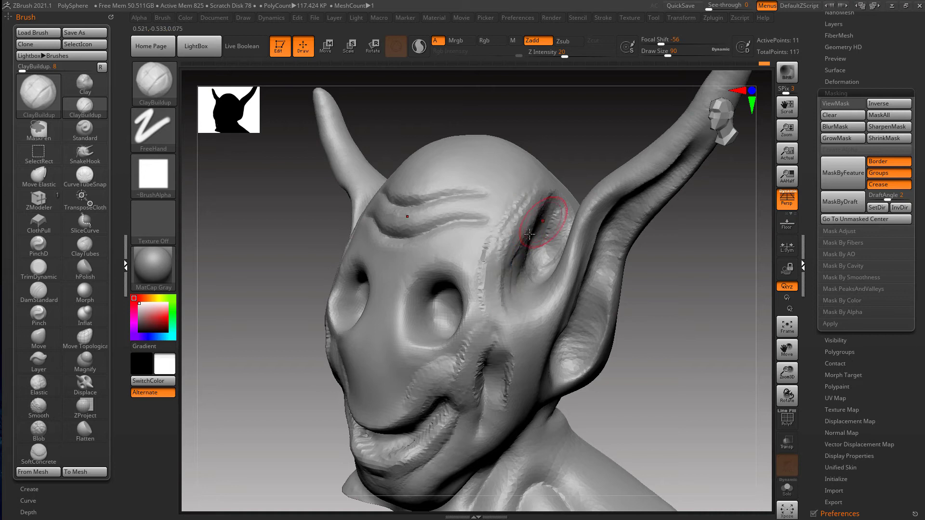
drag(492, 285, 501, 231)
drag(496, 308, 509, 228)
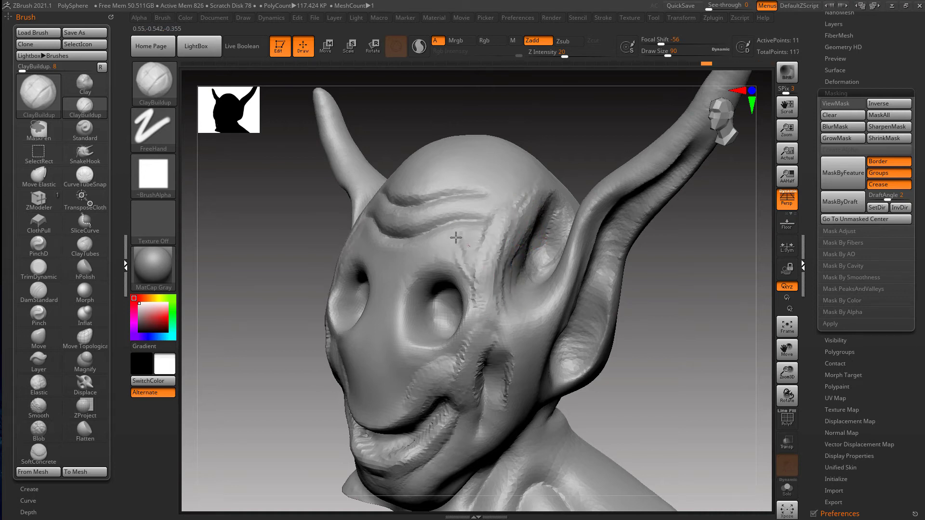
drag(455, 238, 461, 250)
Step: Smooth the brow, cheek and mouth strokes at draw size 104
right_drag(467, 261, 471, 258)
key(w)
key(s)
drag(471, 259, 467, 259)
key(q)
right_drag(520, 285, 527, 289)
mouse_move(526, 289)
ctrl+right_down()
mouse_move(522, 331)
mouse_move(549, 284)
ctrl+right_up()
key(s)
drag(522, 239, 528, 239)
shift+drag(528, 207, 526, 230)
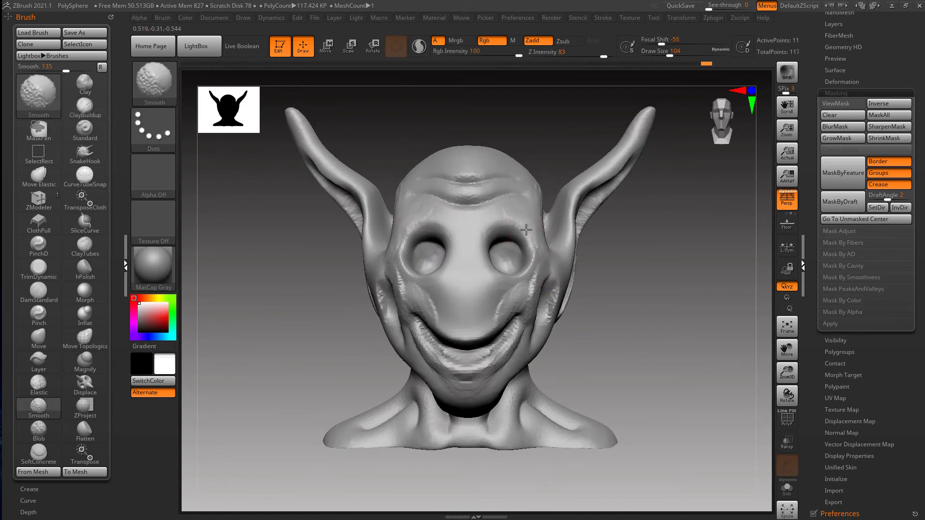
mouse_move(398, 289)
shift+mouse_down()
mouse_move(422, 337)
mouse_move(474, 343)
mouse_move(495, 362)
mouse_move(462, 392)
shift+mouse_up()
Step: Smooth the side of the cheek and the temple area in front of the ear
shift+drag(535, 313, 572, 277)
right_drag(558, 262, 529, 253)
shift+drag(531, 244, 534, 202)
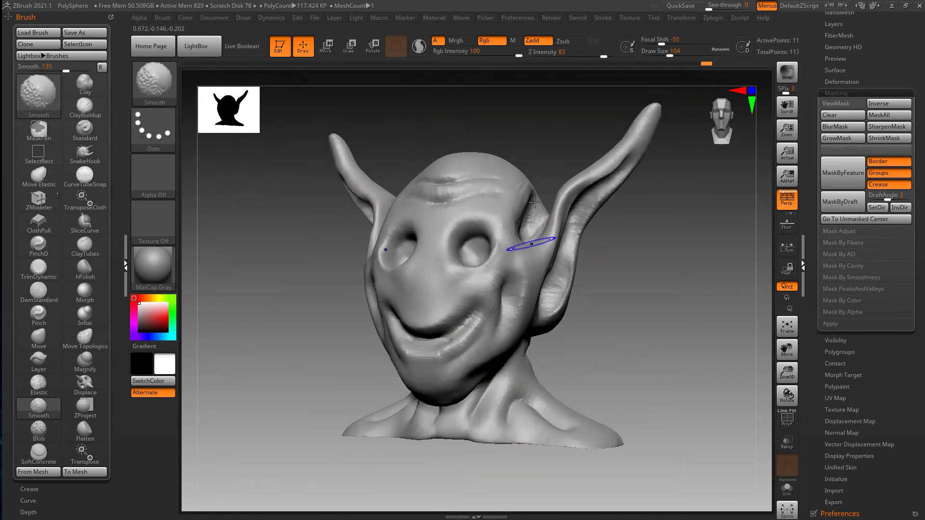
Step: Smooth the lower lip and the corners of the mouth at draw size 65
shift+right_drag(496, 190, 496, 186)
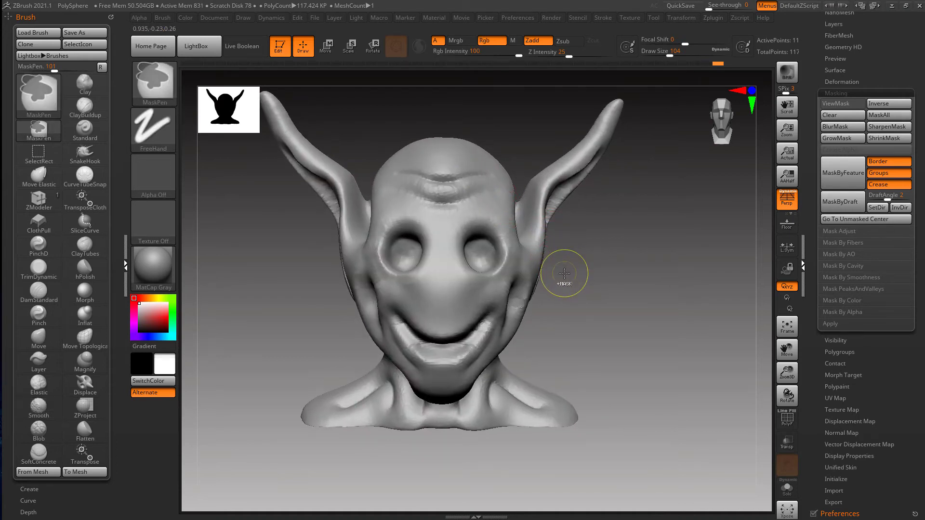
right_drag(567, 269, 585, 202)
mouse_move(544, 306)
ctrl+right_down()
mouse_move(548, 295)
mouse_move(574, 291)
ctrl+right_up()
right_drag(591, 346, 596, 358)
shift+drag(501, 357, 451, 353)
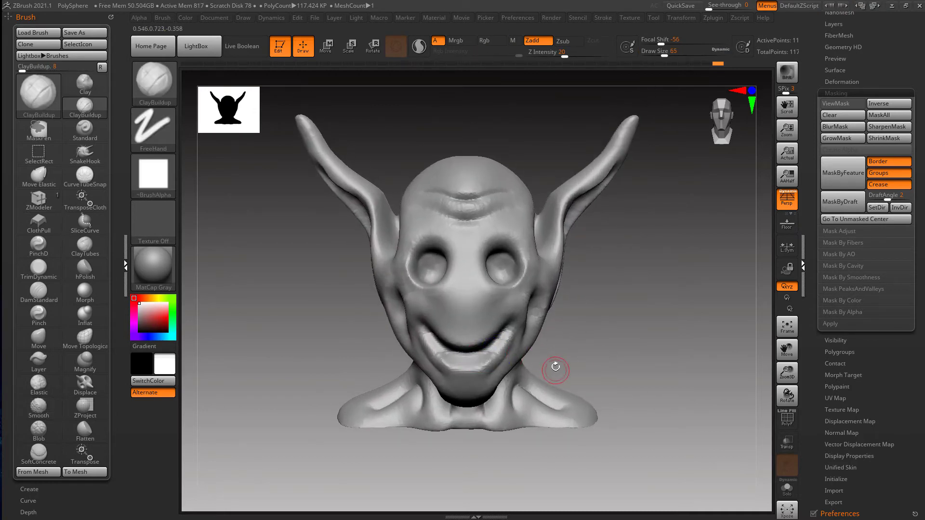
ctrl+right_drag(553, 372, 552, 358)
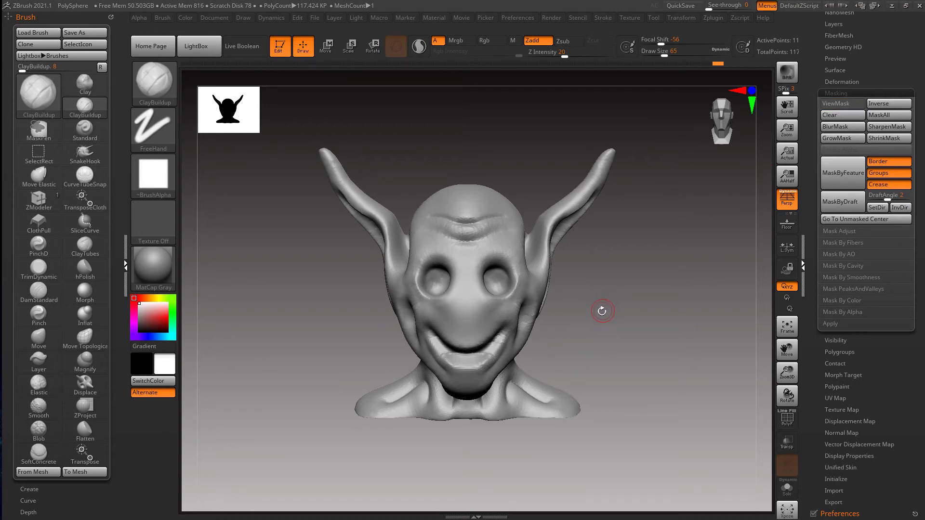
Step: Try to insert Sphere 32 from the IMM Primitives brush into the eye socket
key(b)
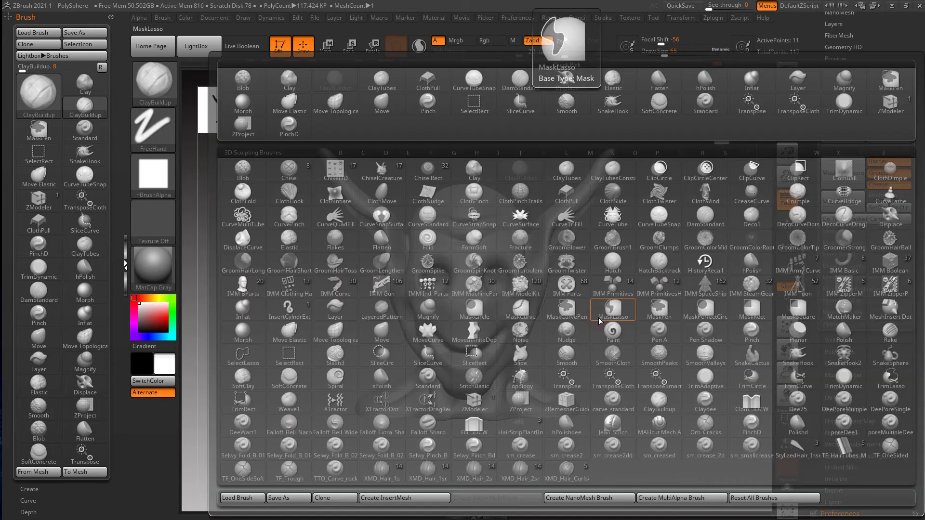
key(i)
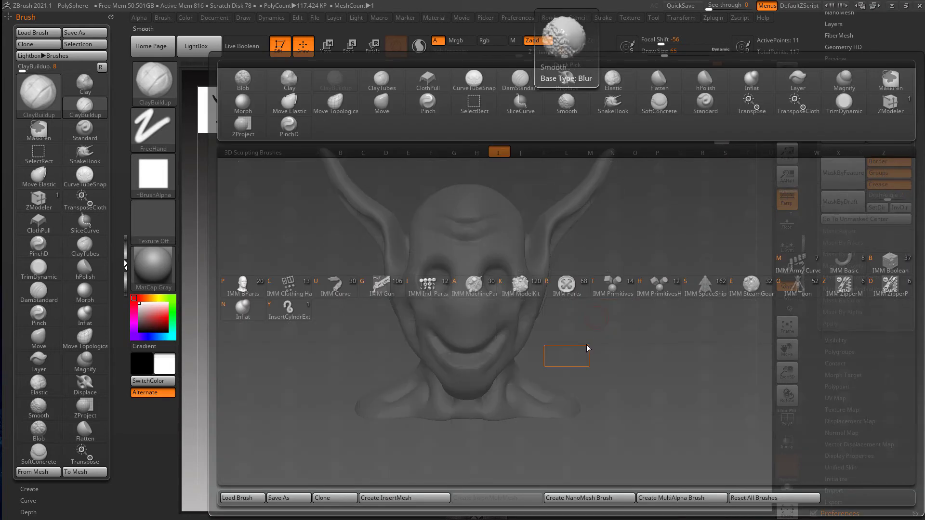
click(624, 289)
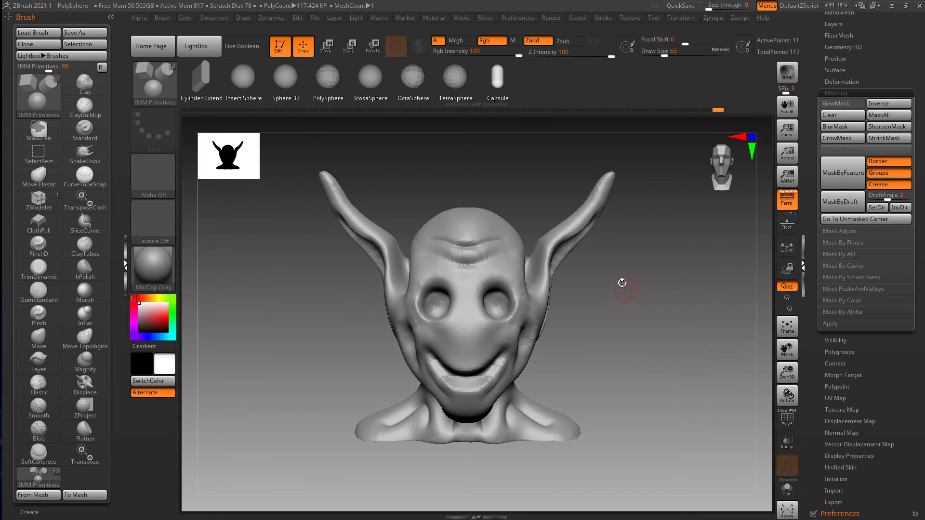
click(287, 86)
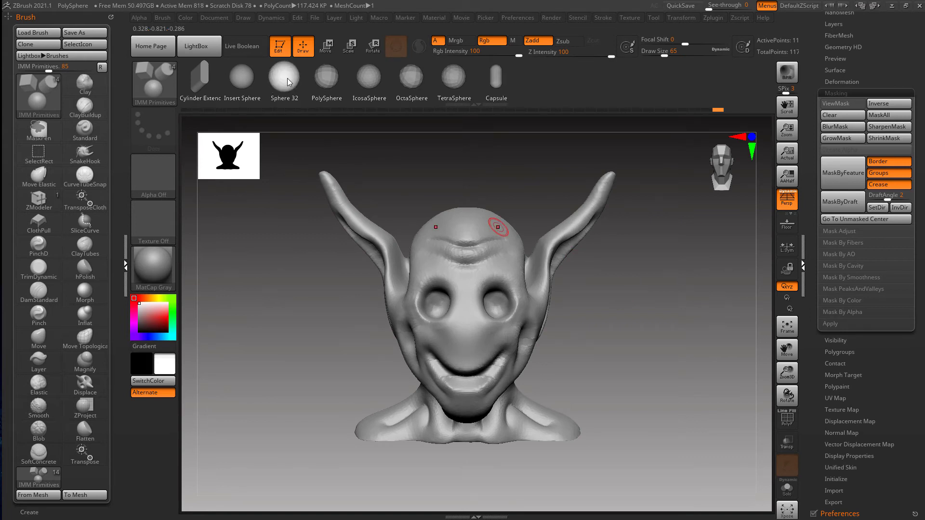
click(496, 303)
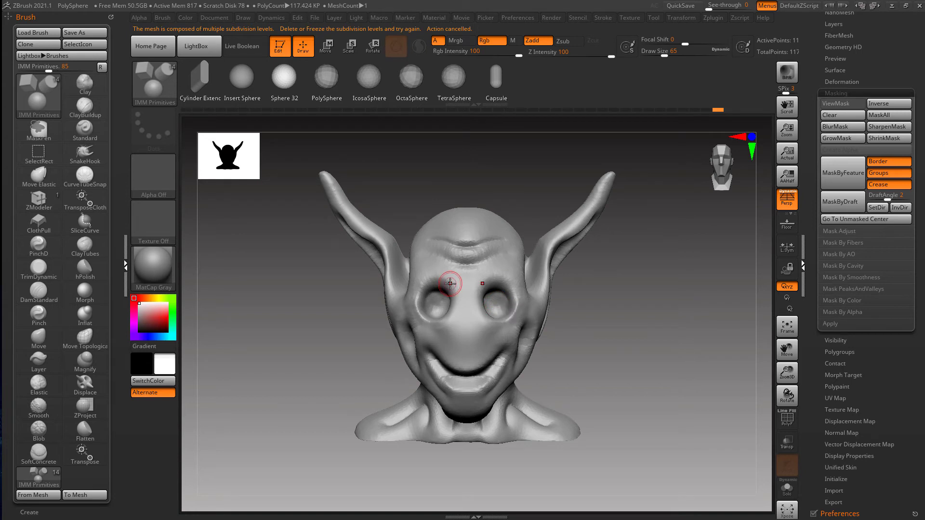
Step: Delete the mesh's lower subdivision levels in the geometry settings
click(841, 93)
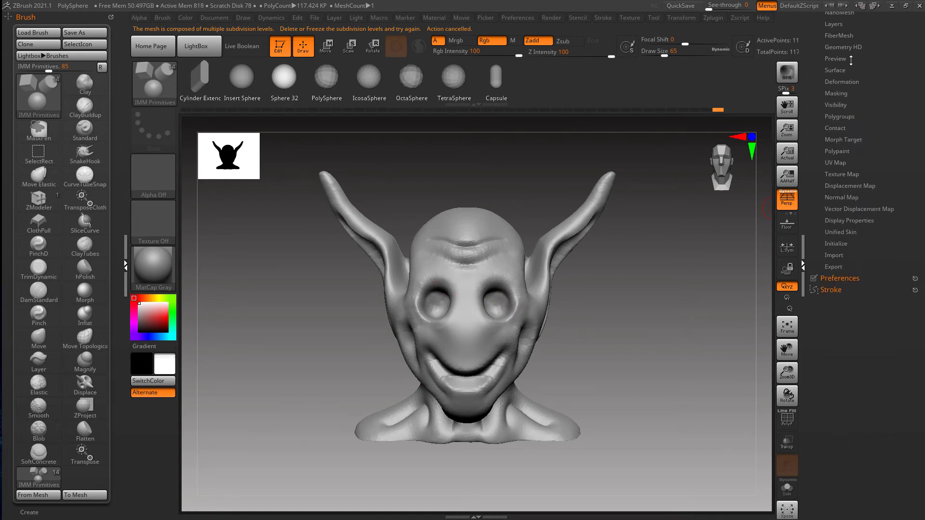
drag(817, 68, 837, 178)
click(839, 145)
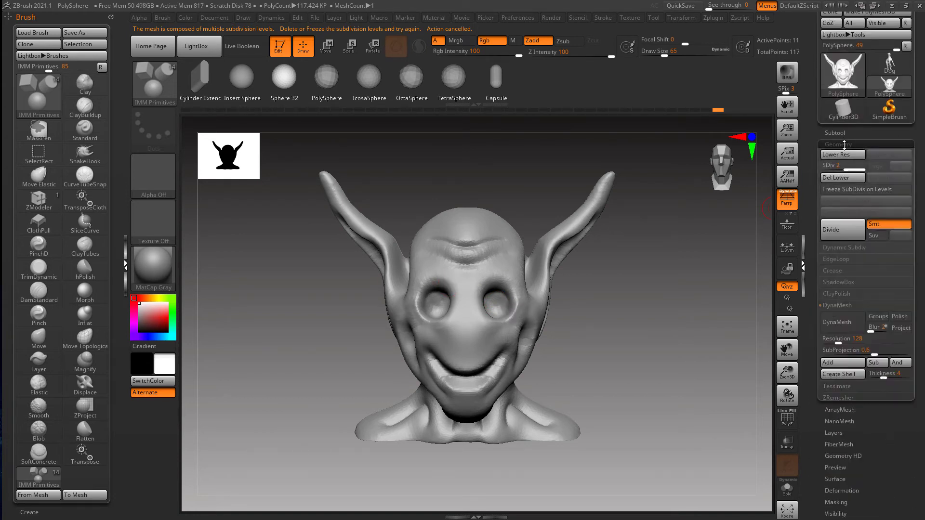
click(843, 186)
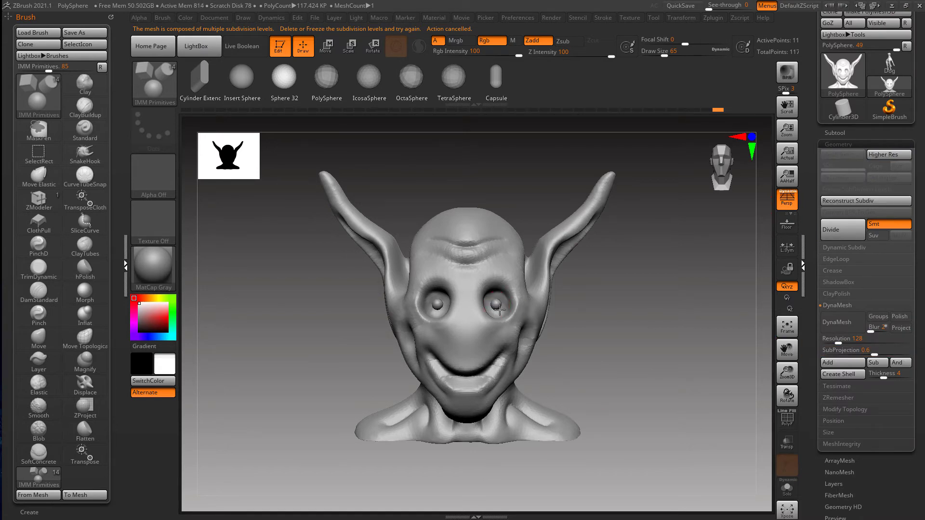
Step: Insert mirrored Sphere 32 eyeballs sized to fill both eye sockets
drag(499, 310, 510, 318)
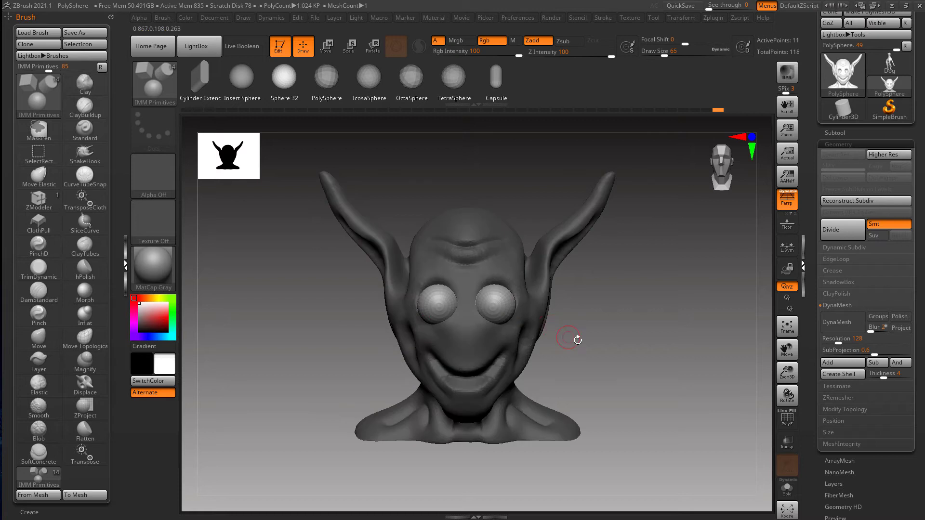
drag(578, 340, 566, 339)
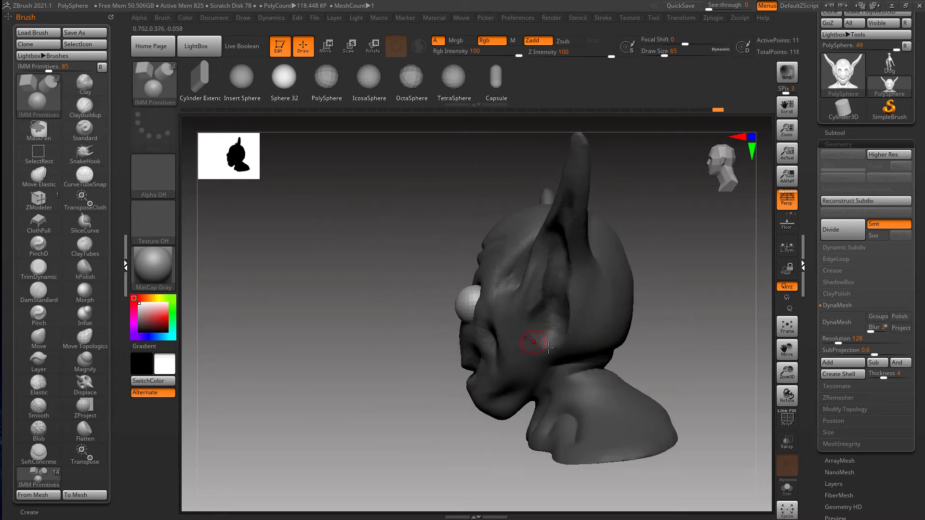
right_drag(518, 374, 542, 368)
Step: Reset the transform gizmo's orientation and centre it on the unmasked eyeball
key(w)
right_drag(603, 337, 580, 335)
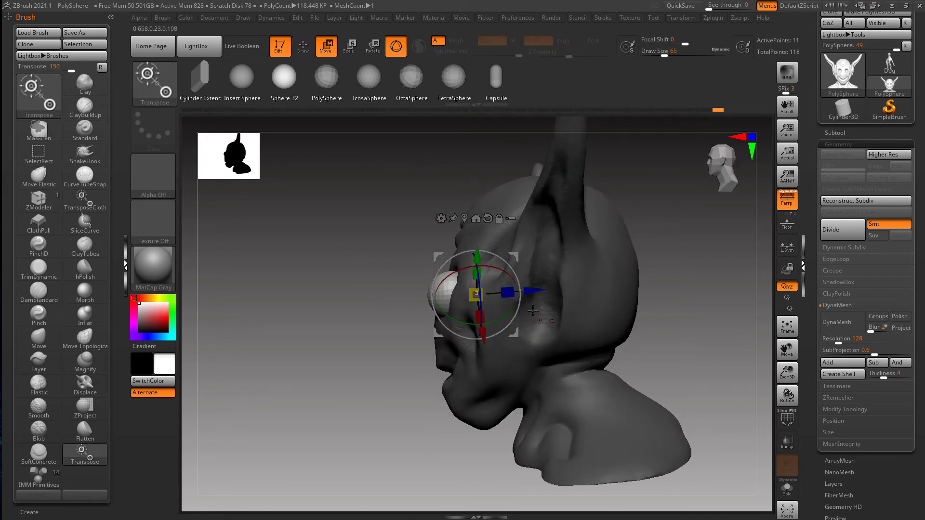
right_drag(529, 332, 642, 321)
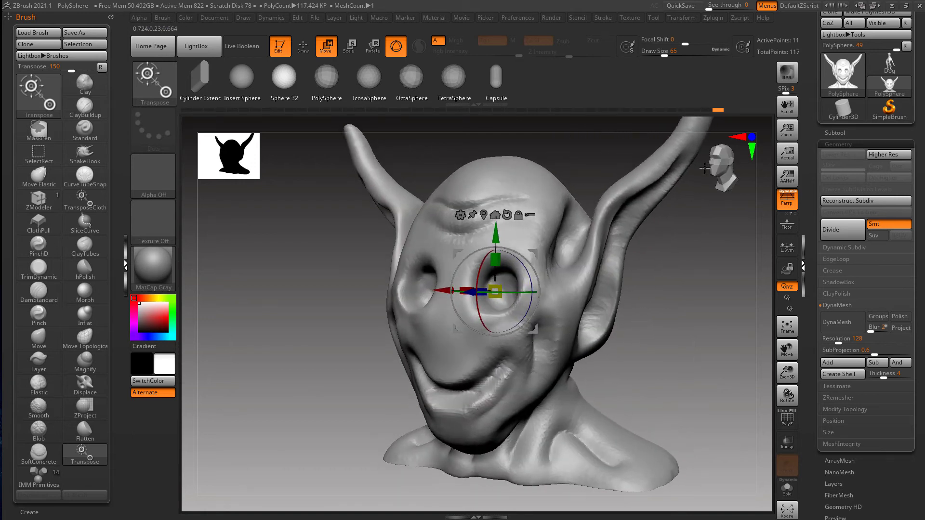
click(726, 110)
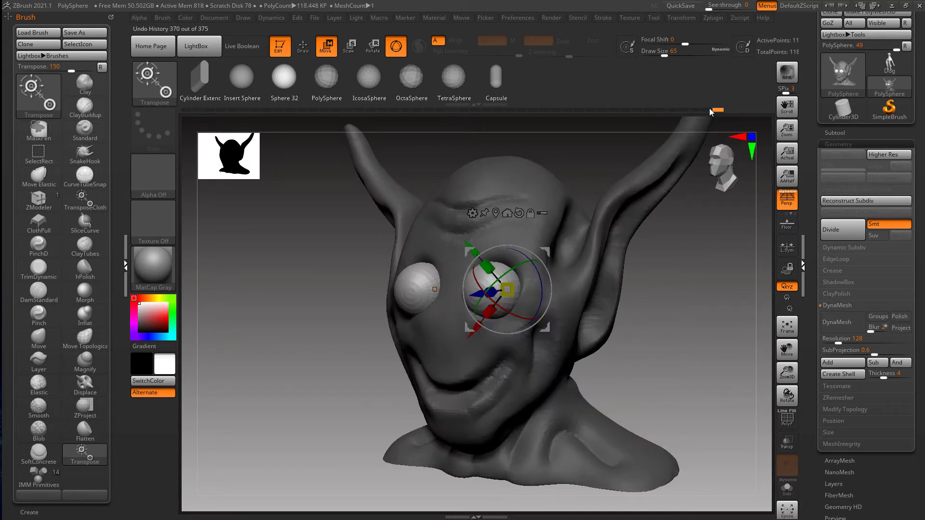
right_drag(639, 302, 576, 266)
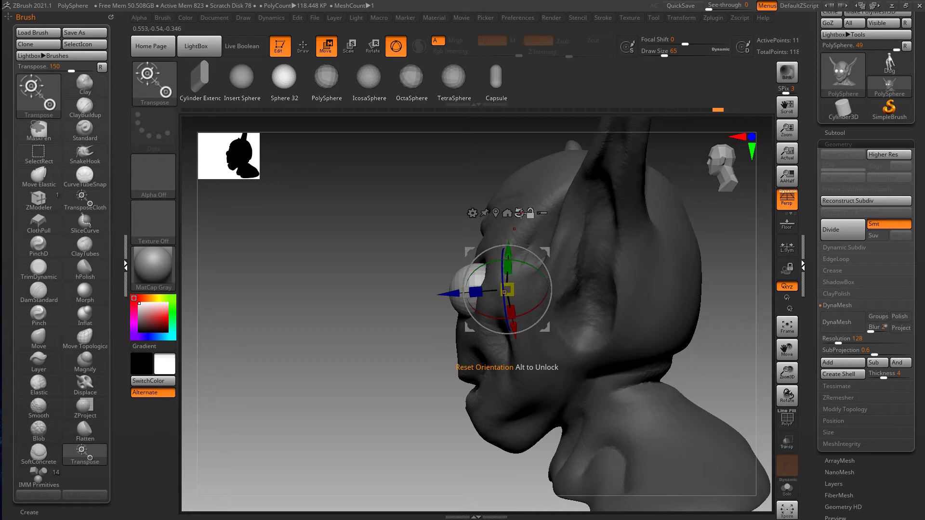
click(520, 212)
click(497, 213)
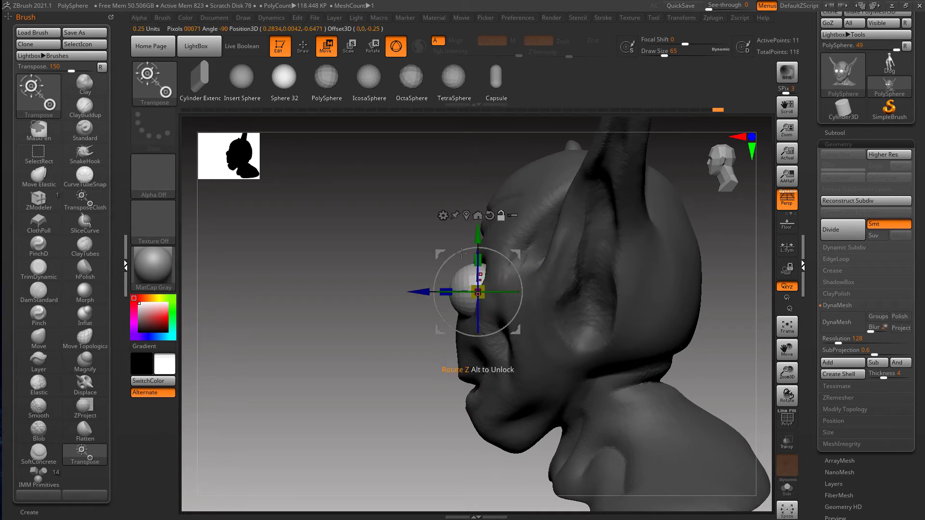
Step: Move the eyeballs about 0.12 units back into the head so they sit inside the sockets
drag(423, 293, 439, 295)
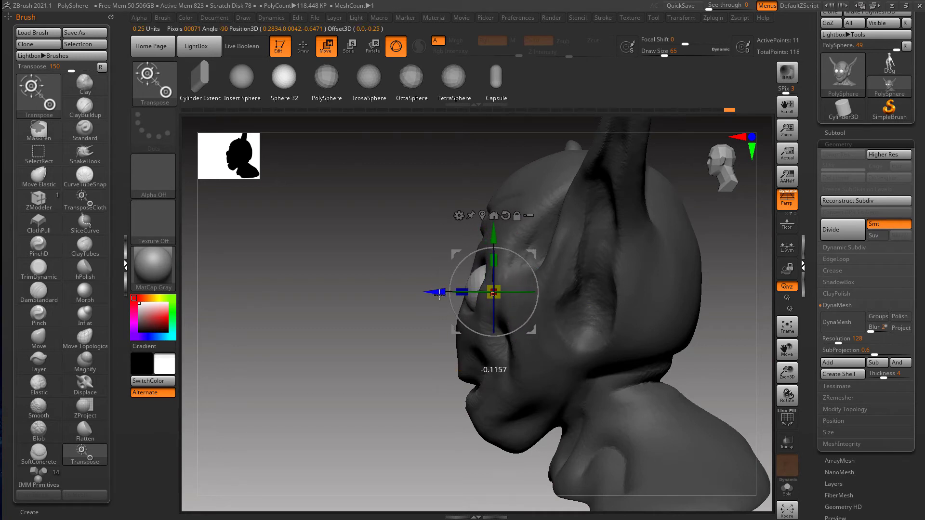
drag(427, 339, 491, 304)
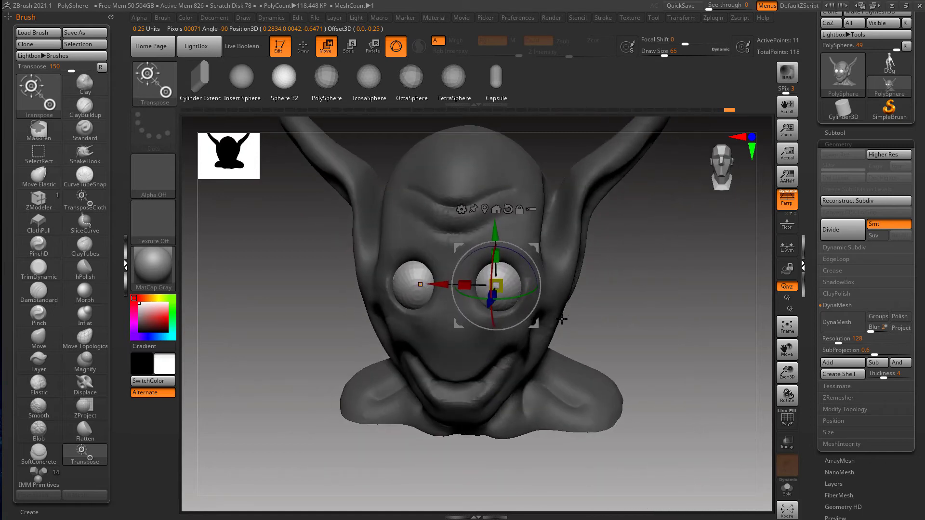
drag(562, 319, 475, 306)
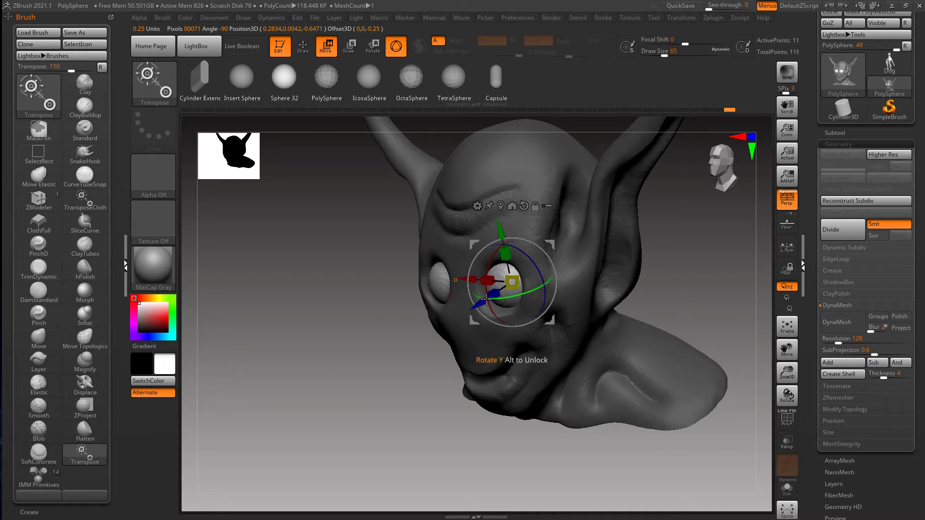
Step: Return to draw mode and invert the mask so the eyeballs are protected and the head is editable
key(q)
mouse_move(510, 311)
right_down()
mouse_move(593, 301)
mouse_move(574, 322)
mouse_move(611, 289)
right_up()
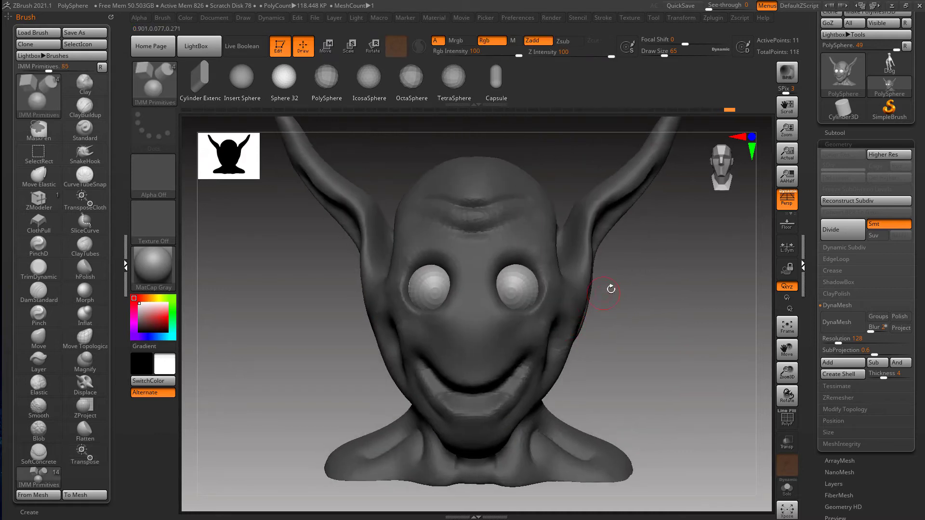
ctrl+click(649, 295)
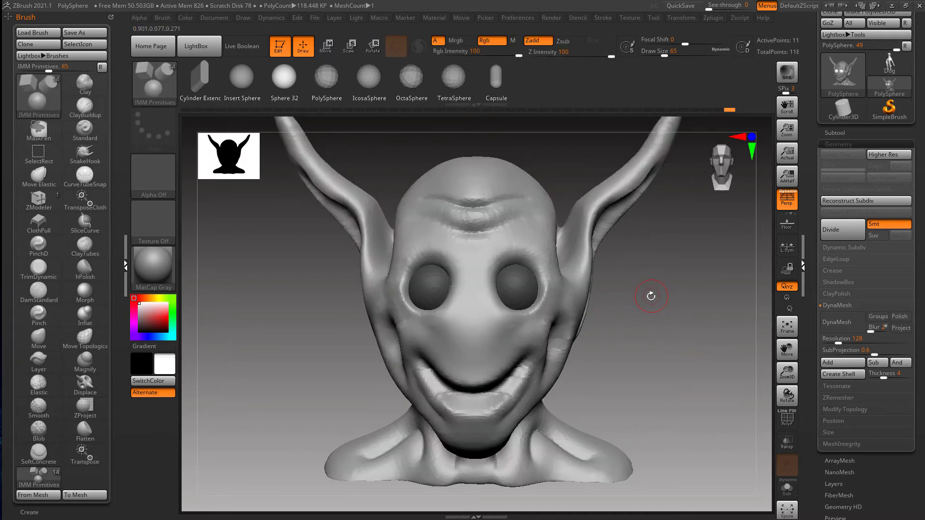
Step: Reshape the upper eyelids around the eyeballs into slanted openings with the Move brush at draw size 136
click(40, 337)
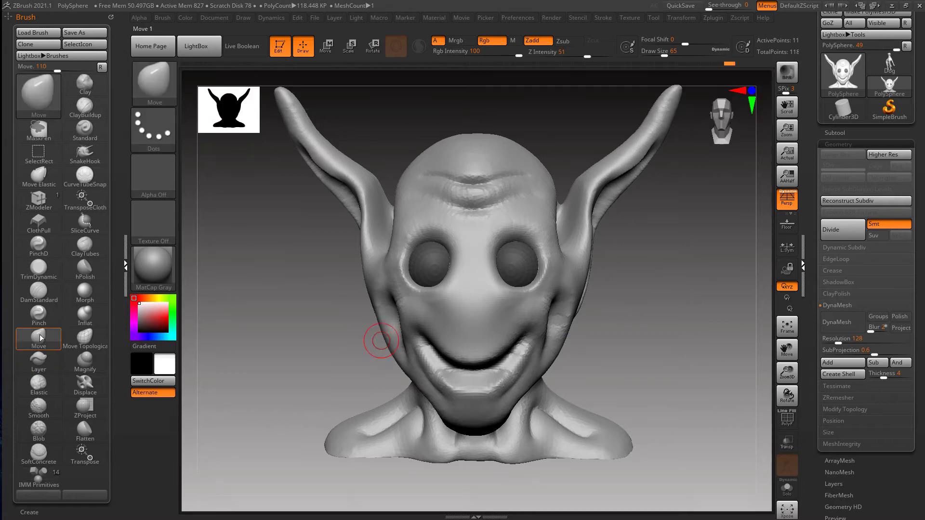
text(s149)
key(Return)
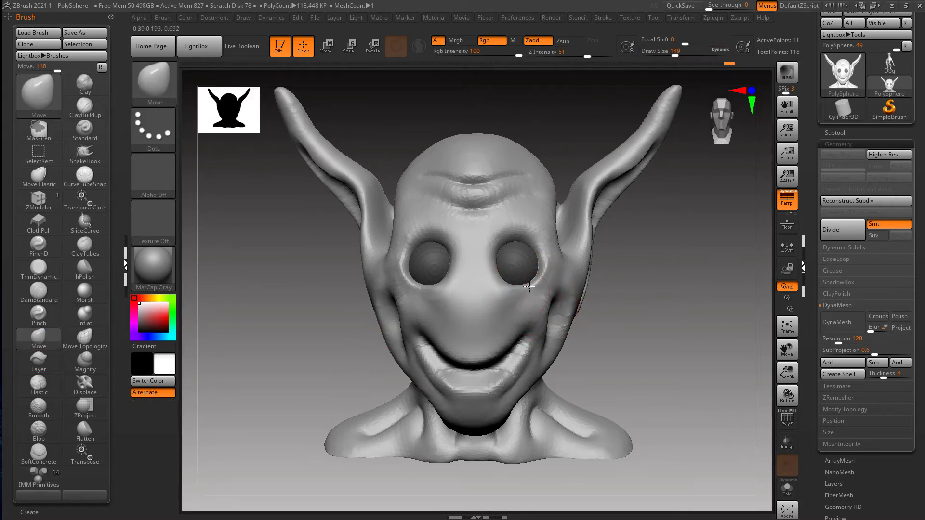
key(s)
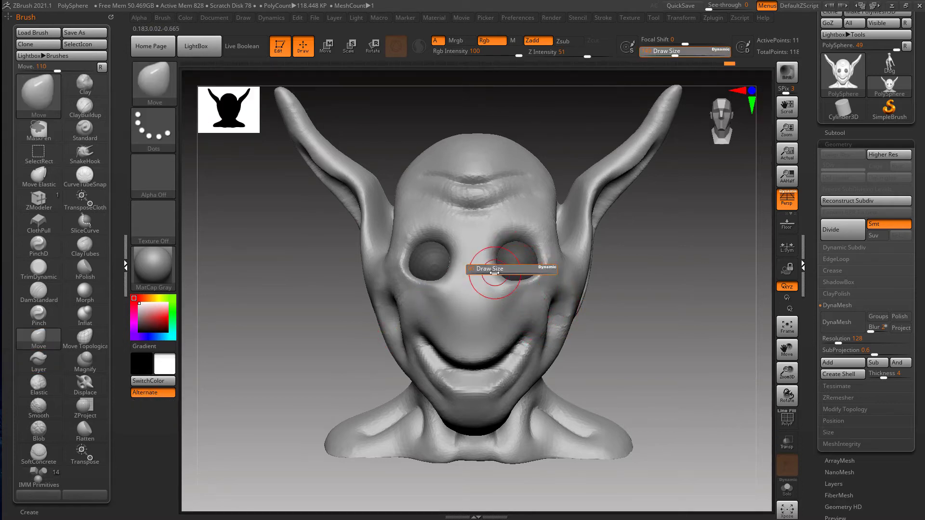
click(499, 271)
key(s)
click(506, 243)
drag(499, 246, 505, 249)
mouse_move(507, 242)
mouse_down()
mouse_move(504, 253)
mouse_move(544, 247)
mouse_up()
right_drag(523, 291, 529, 299)
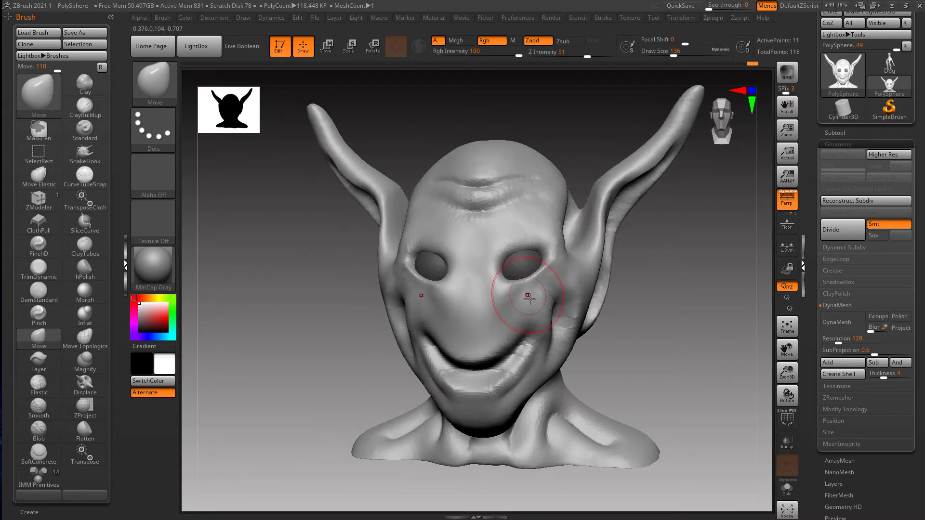
Step: Refine the eyelid contours and eye corners with the Move brush at draw size 163
key(s)
mouse_move(543, 261)
mouse_down()
mouse_move(503, 257)
mouse_move(509, 276)
mouse_up()
right_drag(509, 279, 517, 261)
key(ctrl+z)
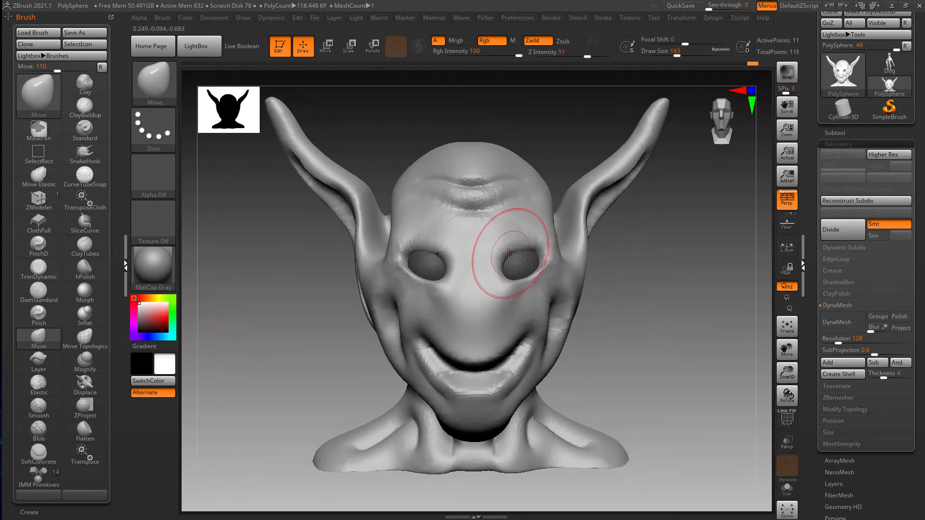
drag(549, 271, 548, 267)
mouse_move(554, 264)
right_down()
mouse_move(535, 270)
mouse_move(555, 263)
right_up()
Step: Push the temples inward above the outer eye corners with the Move brush at draw size 167
key(s)
drag(562, 247, 550, 250)
right_drag(562, 208, 548, 218)
drag(551, 220, 541, 222)
drag(540, 216, 551, 208)
right_drag(553, 207, 566, 205)
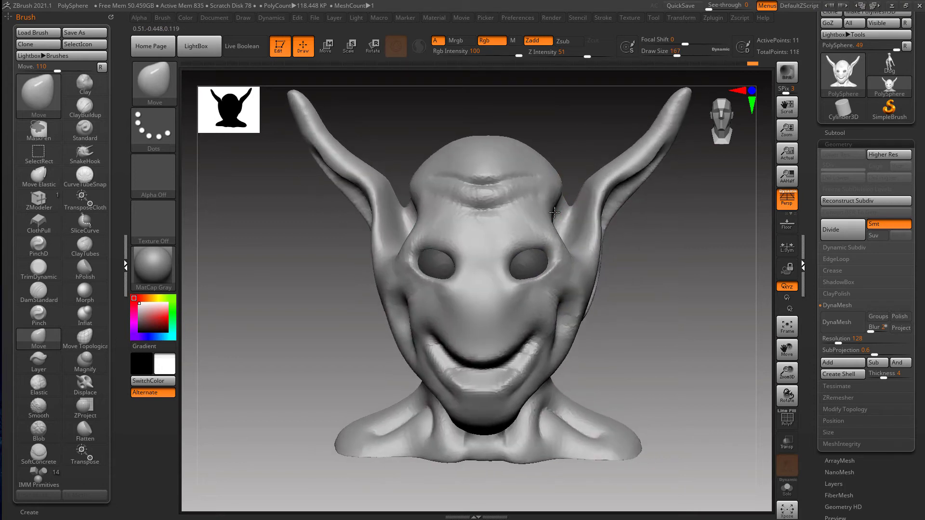
right_drag(533, 300, 529, 322)
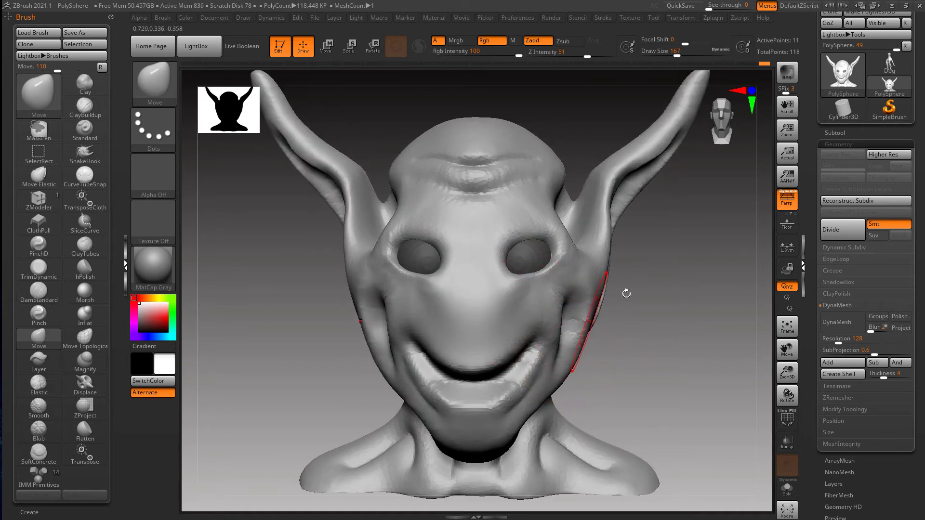
Step: Reduce the draw size to 94 and separate the eyeballs from the head into their own subtool using the mask
click(835, 133)
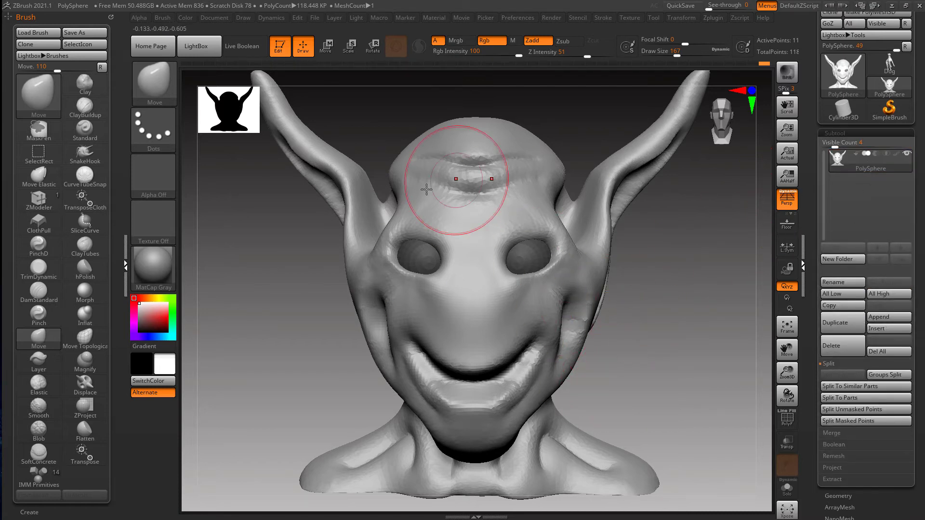
key(s)
drag(650, 288, 642, 288)
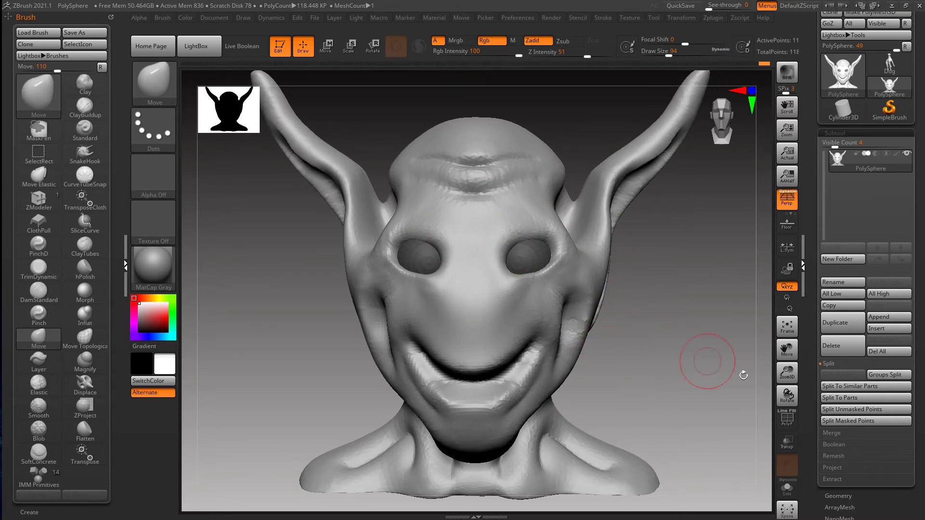
click(853, 410)
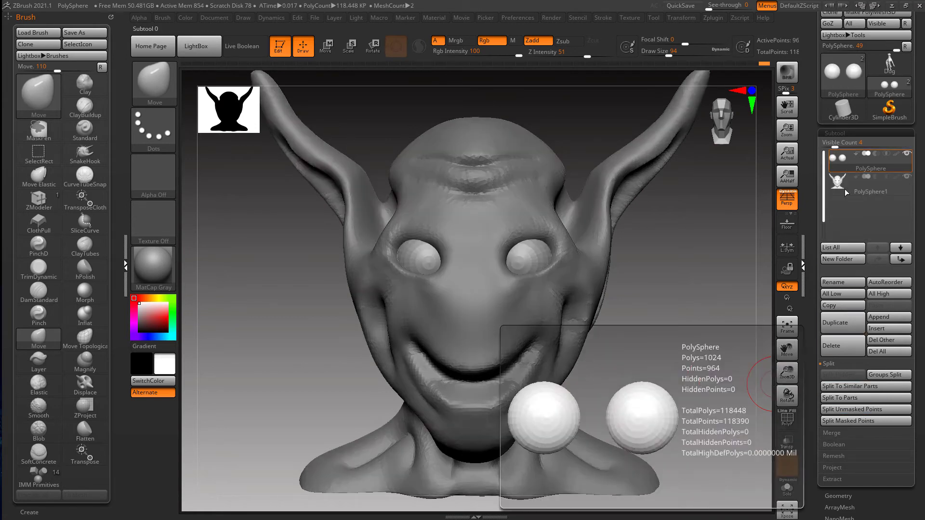
Step: Isolate the eyeballs and the head in turn to inspect each subtool, and show both together again
click(837, 178)
click(839, 161)
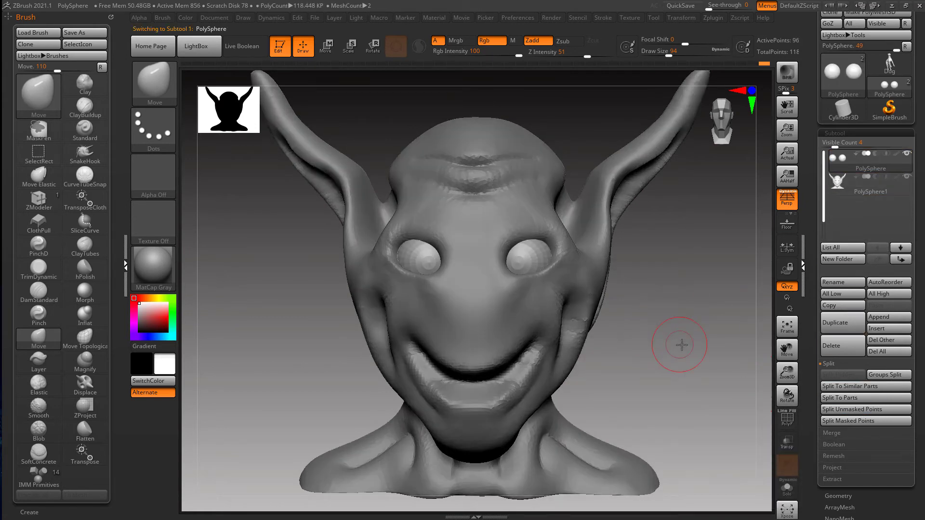
alt+drag(681, 345, 662, 340)
mouse_move(810, 379)
mouse_down()
mouse_move(811, 343)
mouse_move(812, 375)
mouse_up()
click(787, 494)
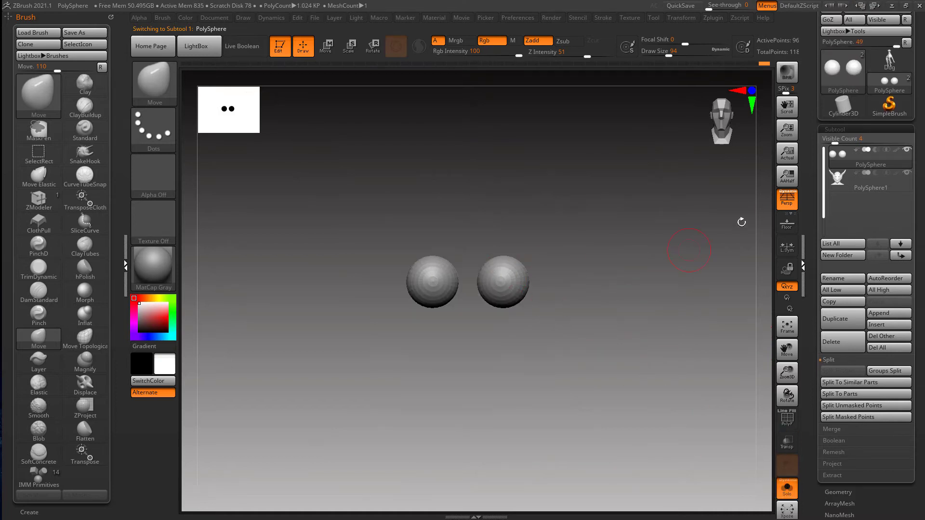
click(841, 181)
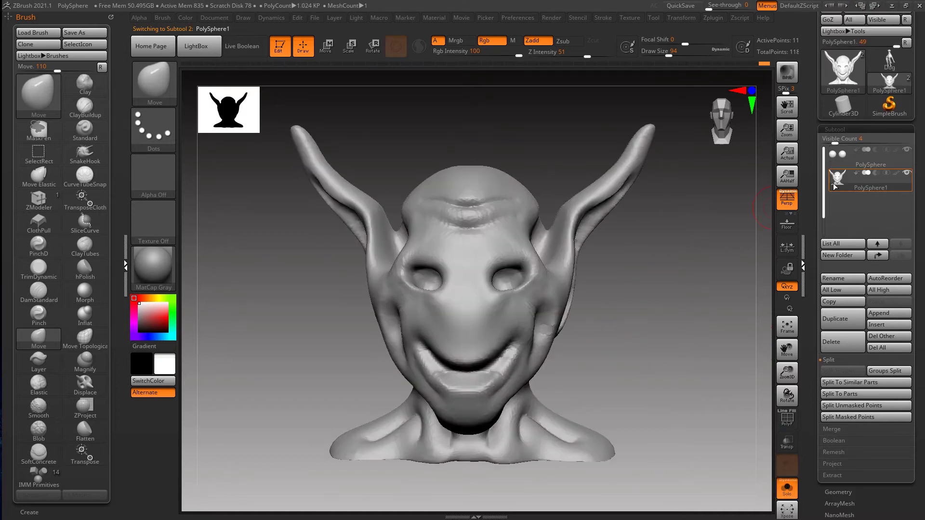
click(788, 490)
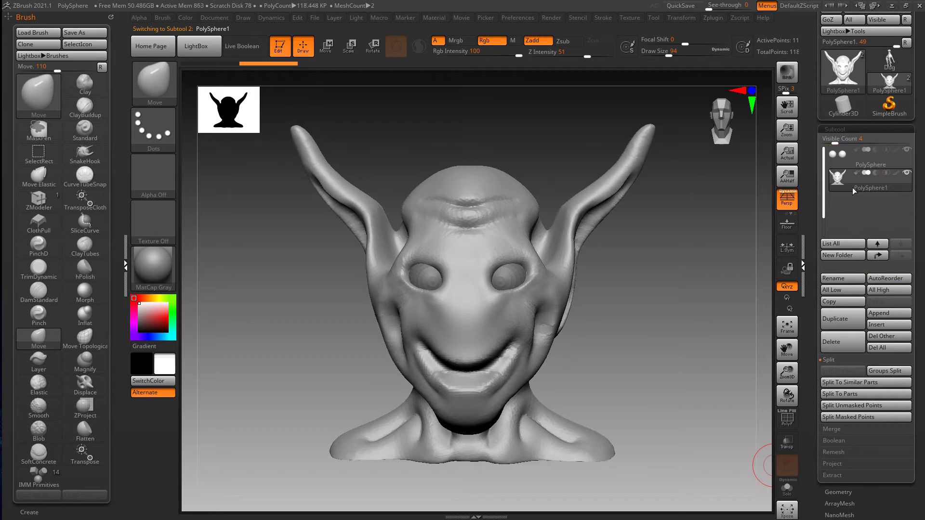
Step: Move the head above the eyeballs in the subtool order, and subdivide the eyeballs subtool to make it smooth
click(878, 255)
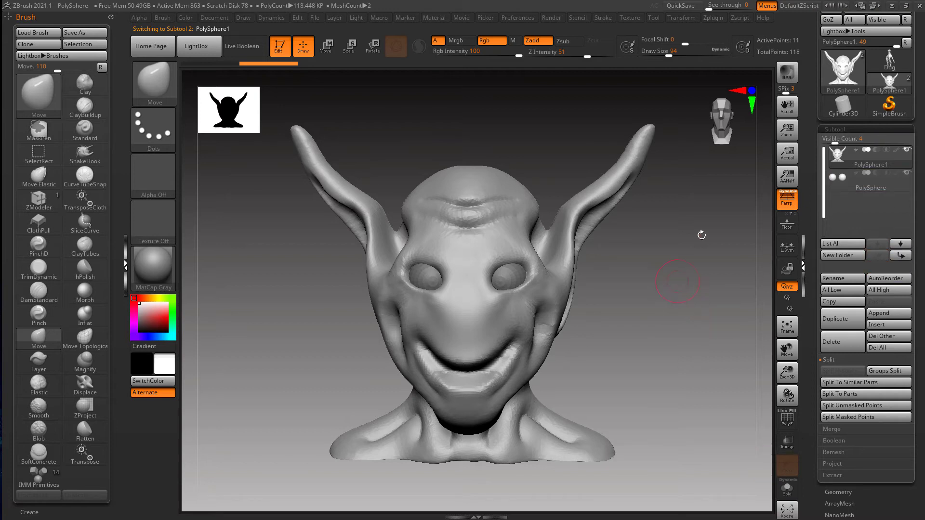
drag(702, 234, 687, 275)
click(834, 185)
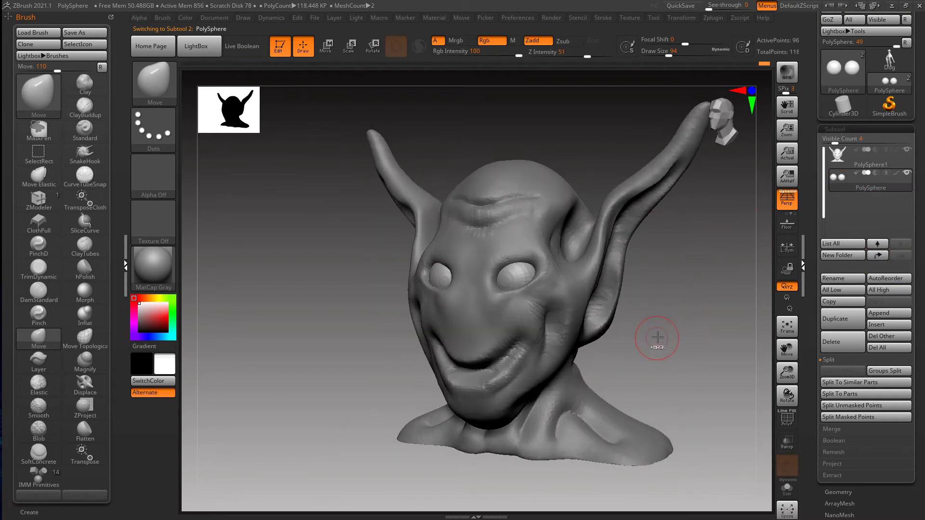
mouse_move(656, 335)
shift+mouse_down()
mouse_move(642, 324)
mouse_move(634, 343)
mouse_move(668, 339)
shift+mouse_up()
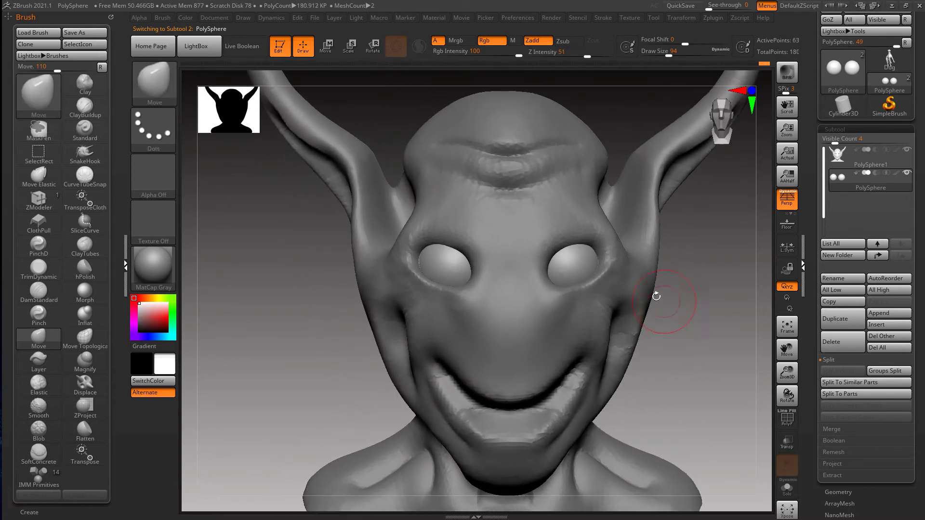
Step: Set the Standard brush's stroke to DragRect and dock the Alpha palette above the Tool palette
click(85, 131)
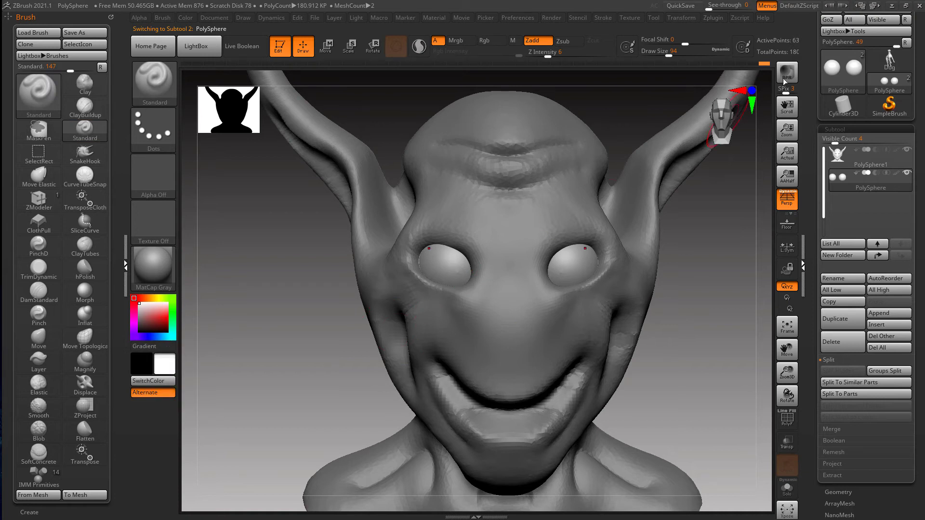
drag(813, 47, 803, 179)
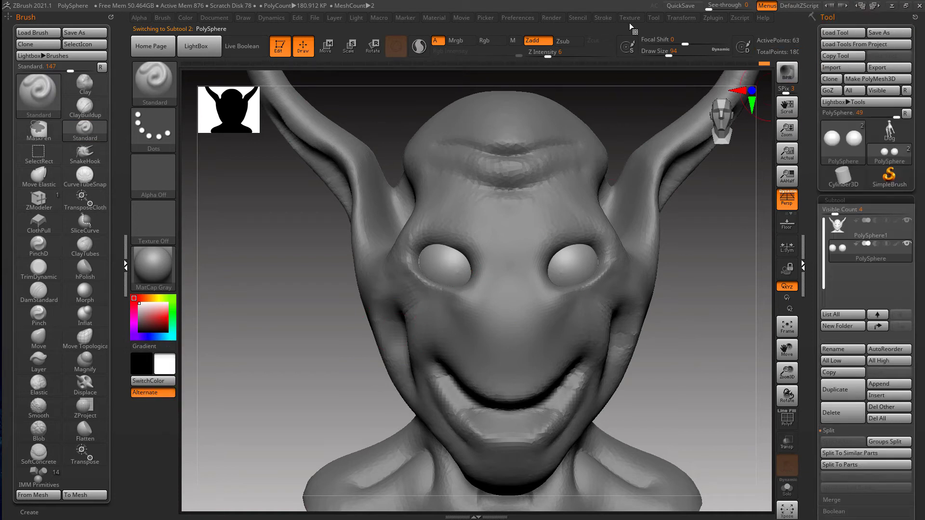
click(604, 18)
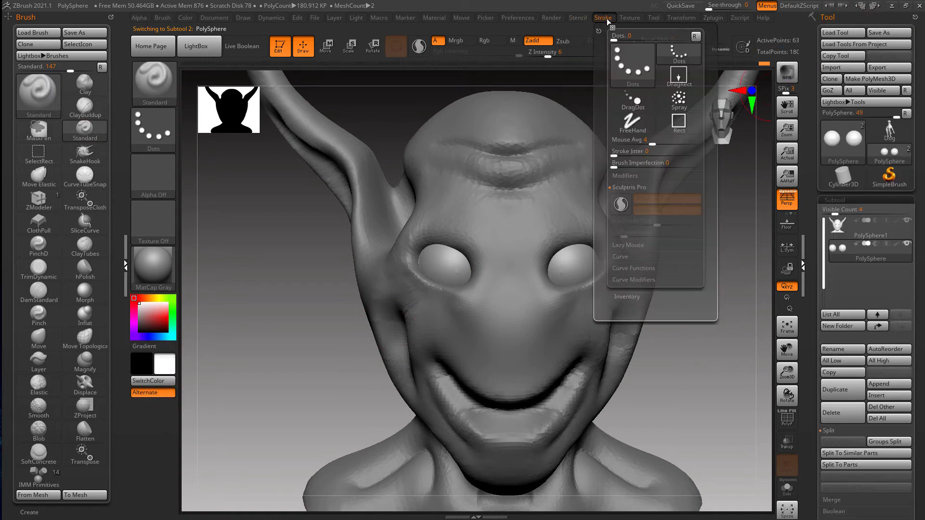
click(679, 77)
click(141, 18)
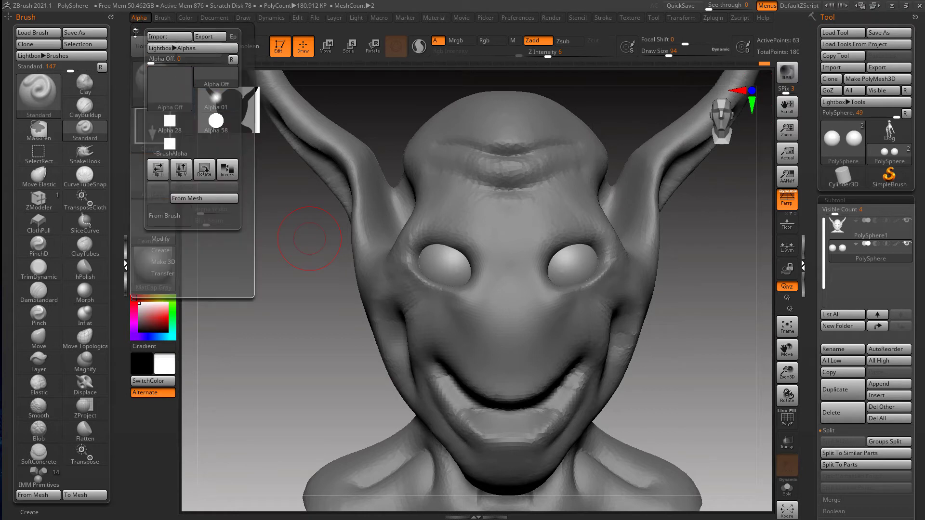
drag(136, 31, 846, 58)
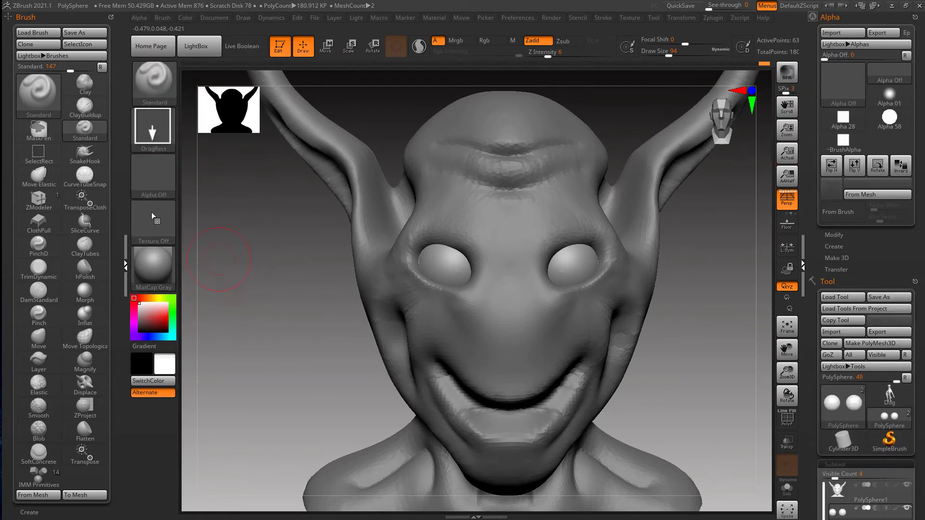
Step: Compare the settings of the ClayBuildup, Move Elastic, Morph, DamStandard and Blob brushes, and return to the Standard brush
click(85, 105)
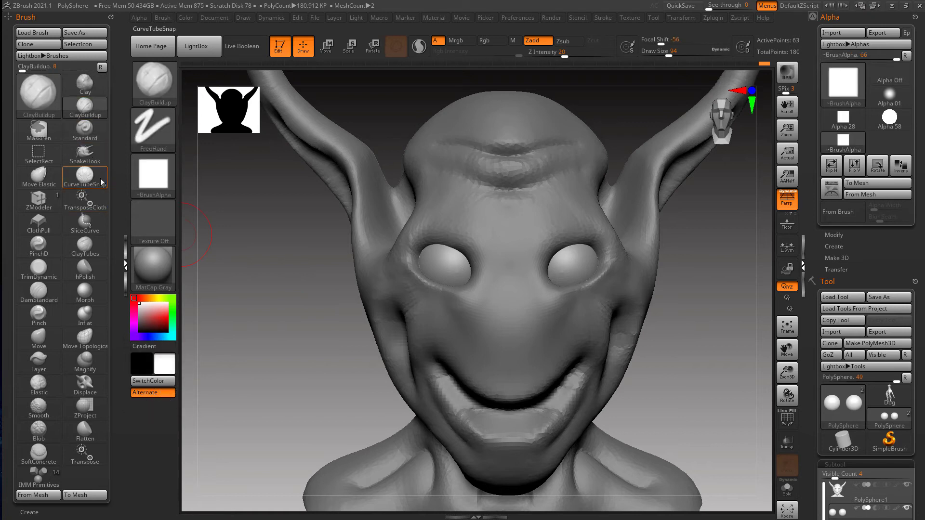
click(39, 175)
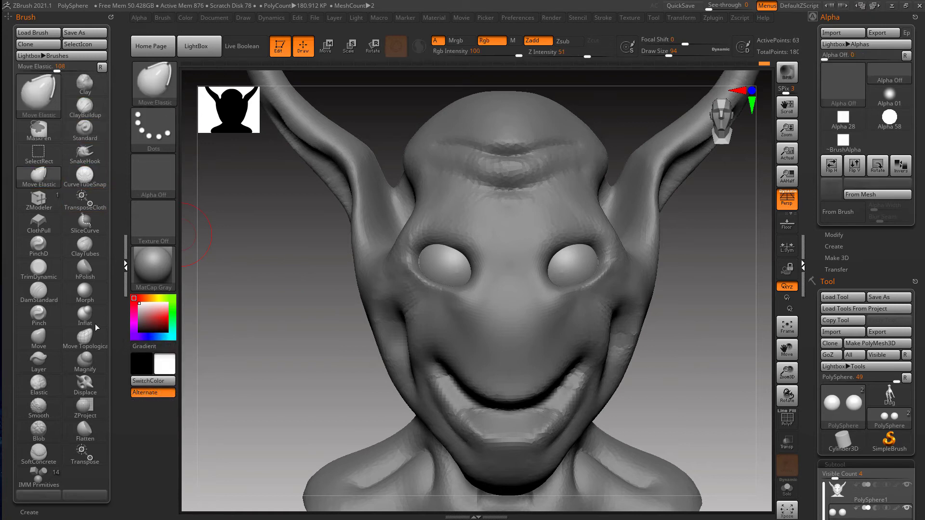
click(87, 290)
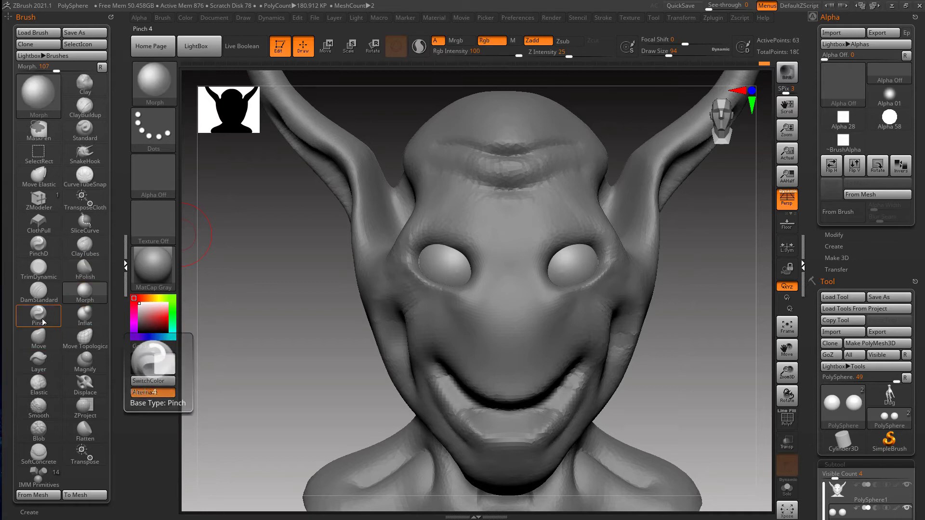
click(39, 299)
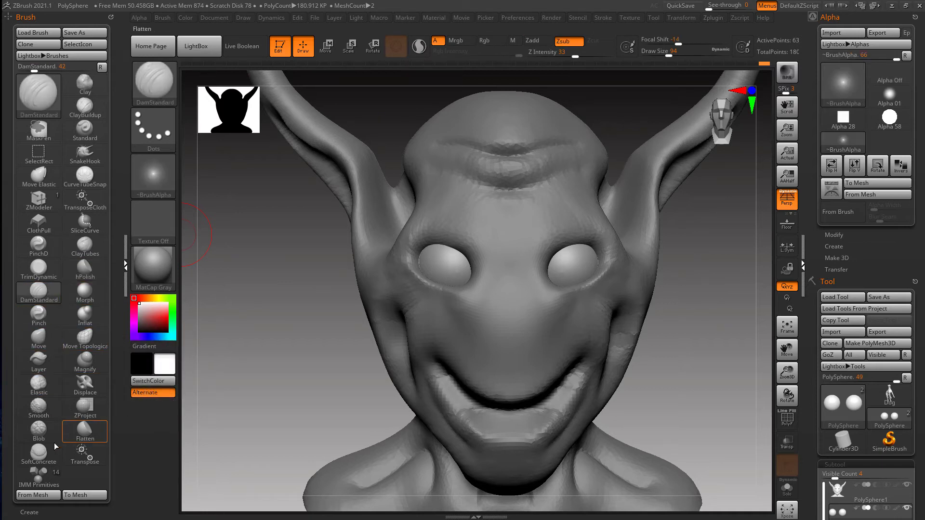
click(39, 430)
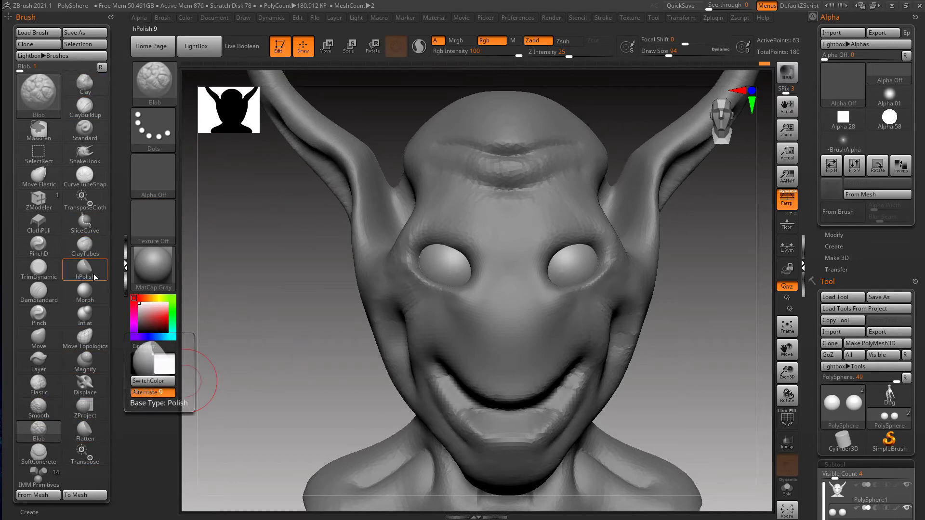
click(88, 129)
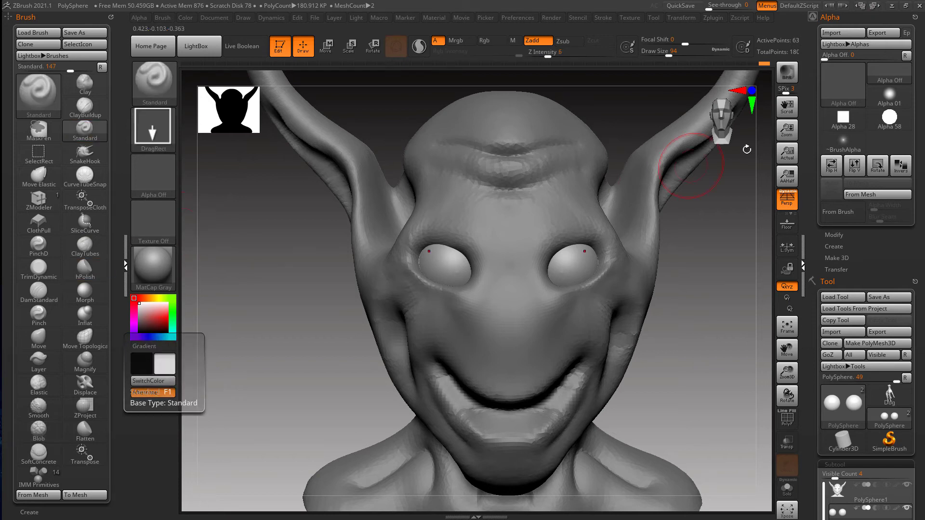
Step: Assign Alpha 26 to the Standard brush
click(848, 93)
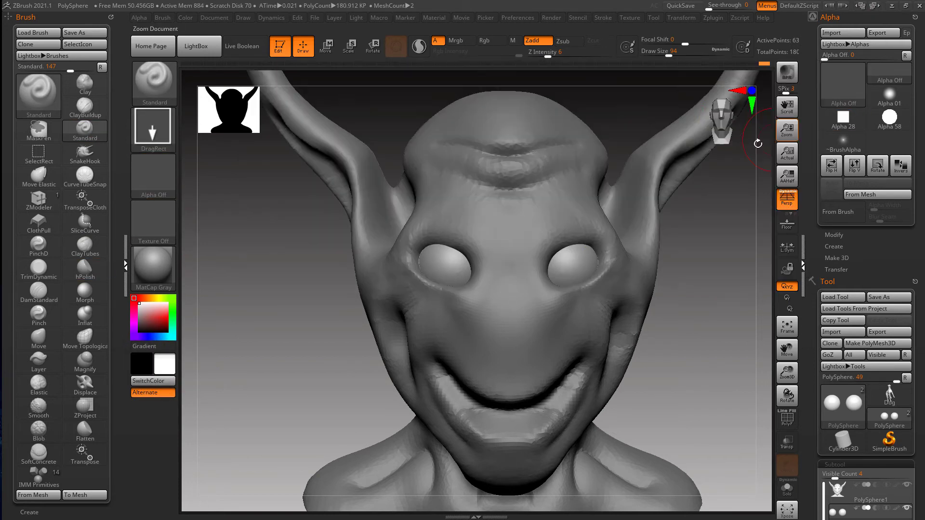
click(828, 91)
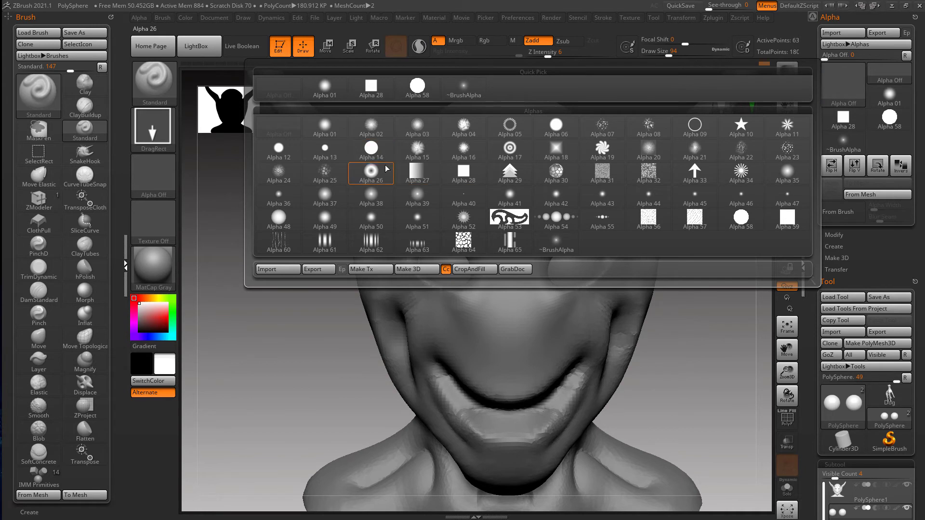
click(373, 176)
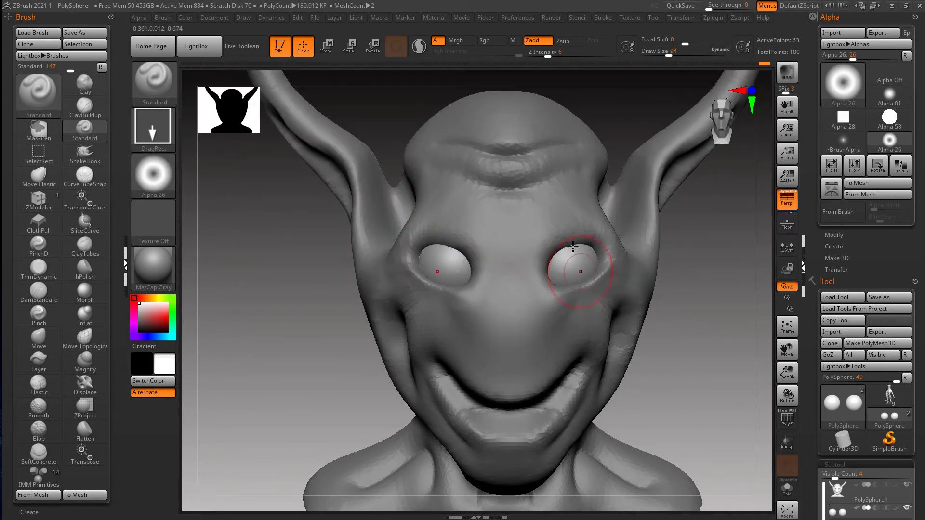
Step: Switch the Standard brush to Zsub with a draw size of 59 and a Z intensity of 48
click(567, 45)
key(s)
drag(575, 266, 569, 265)
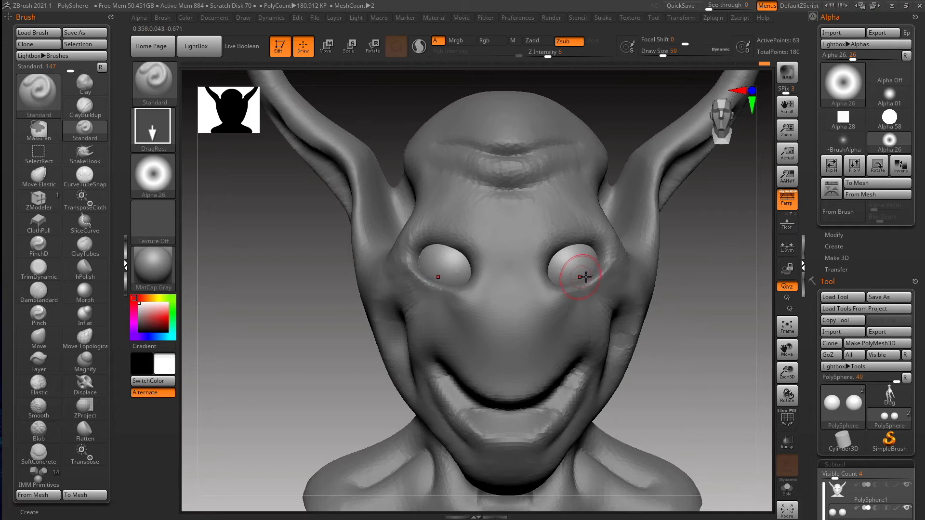
click(585, 54)
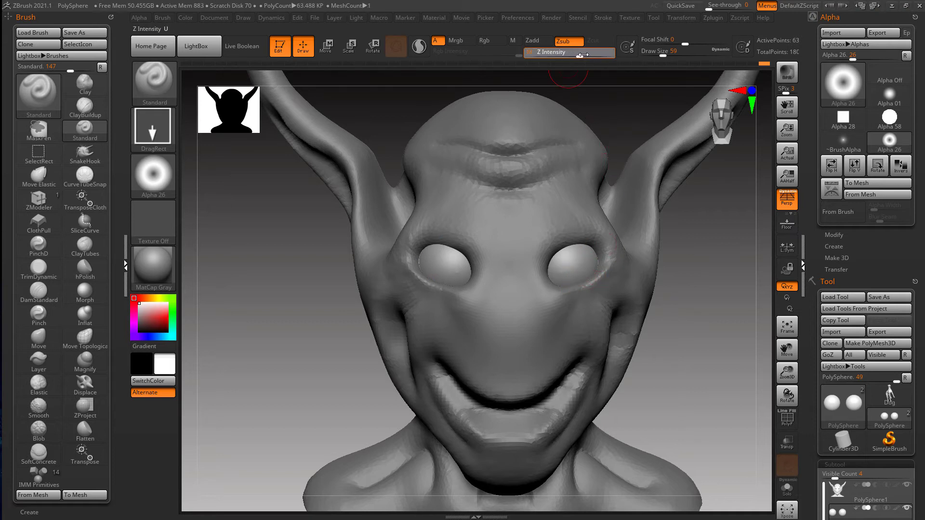
Step: Try stamping the ring-shaped alpha into the centres of the eyeballs, and undo the stamp
click(575, 263)
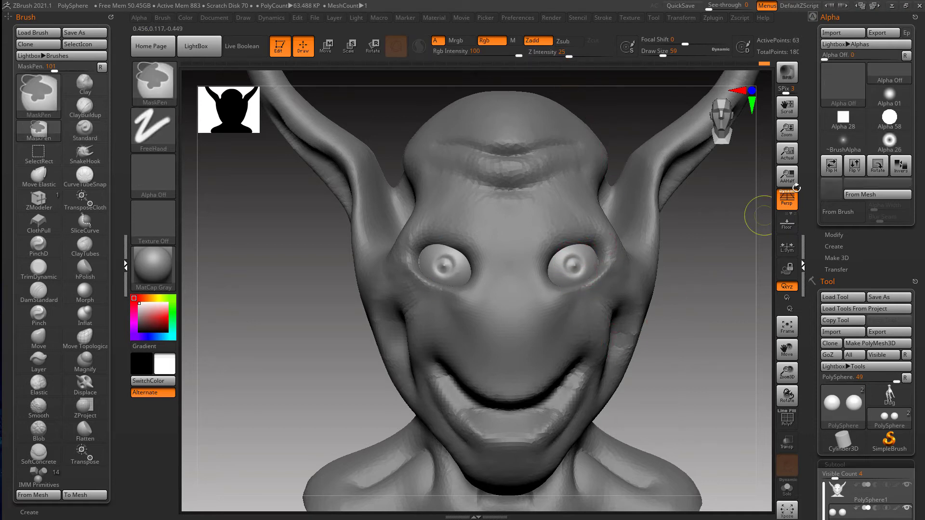
key(ctrl+z)
Step: Switch to Alpha 12 and stamp recessed pupils into both eyeballs, repeating the stroke to deepen them
click(848, 91)
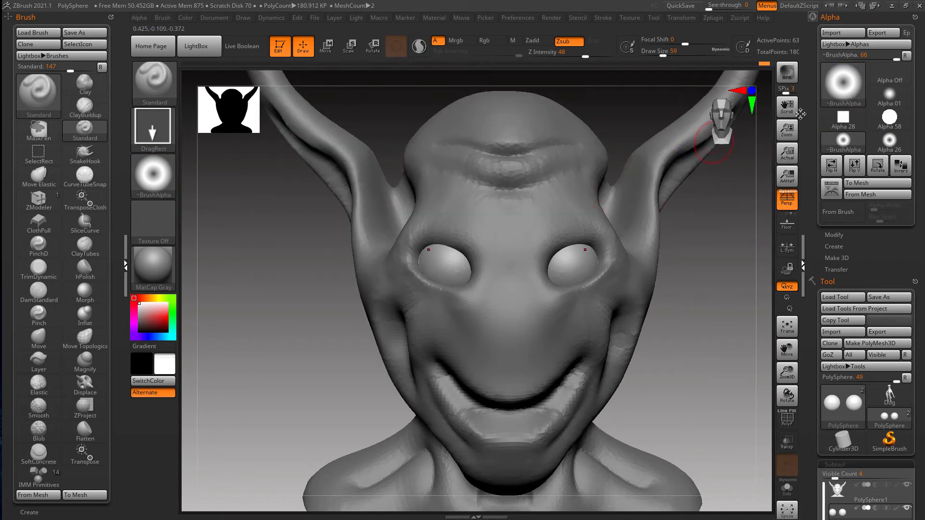
click(843, 86)
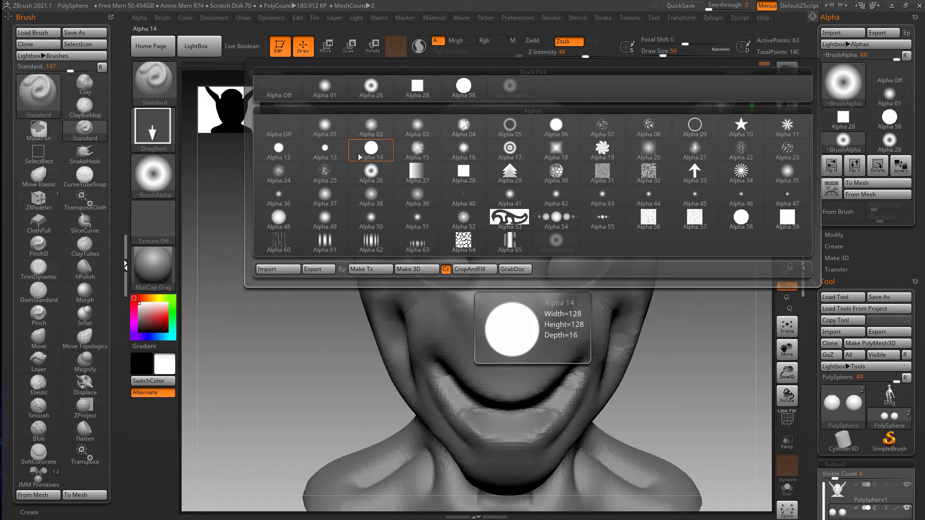
click(278, 149)
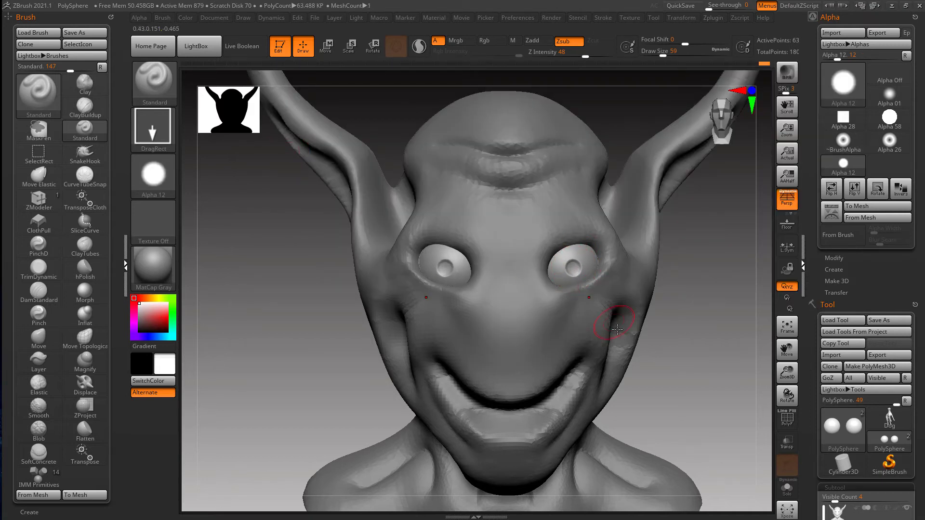
key(1)
key(1)
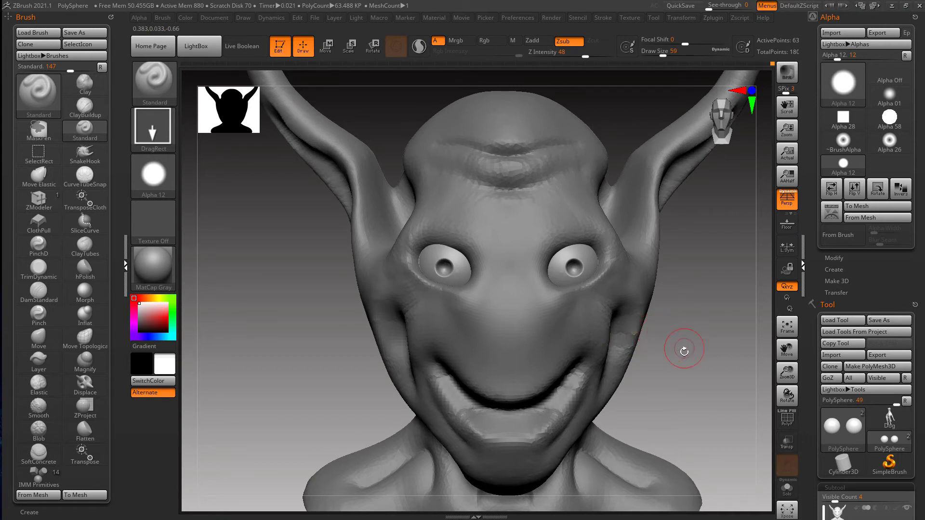
Step: Make the head the active subtool and collapse the Alpha palette
alt+drag(672, 357, 661, 324)
ctrl+right_drag(661, 324, 608, 358)
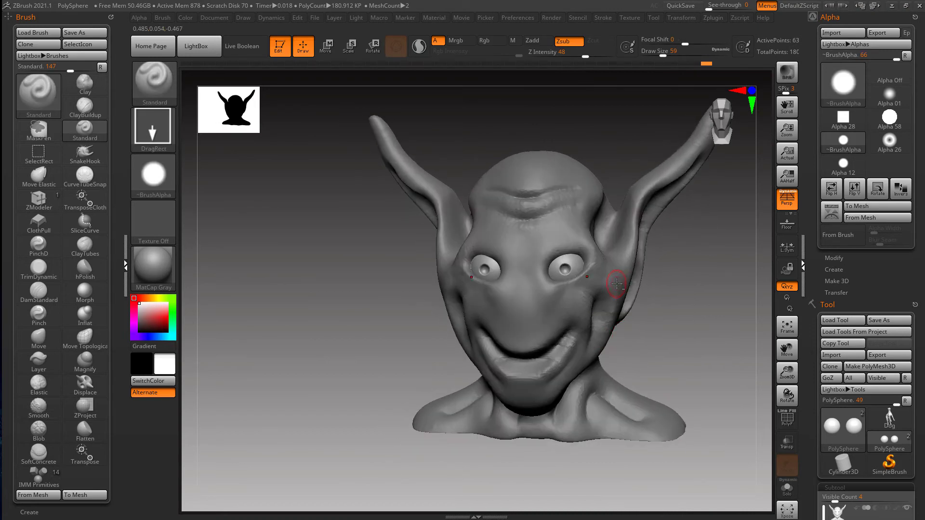
alt+click(620, 289)
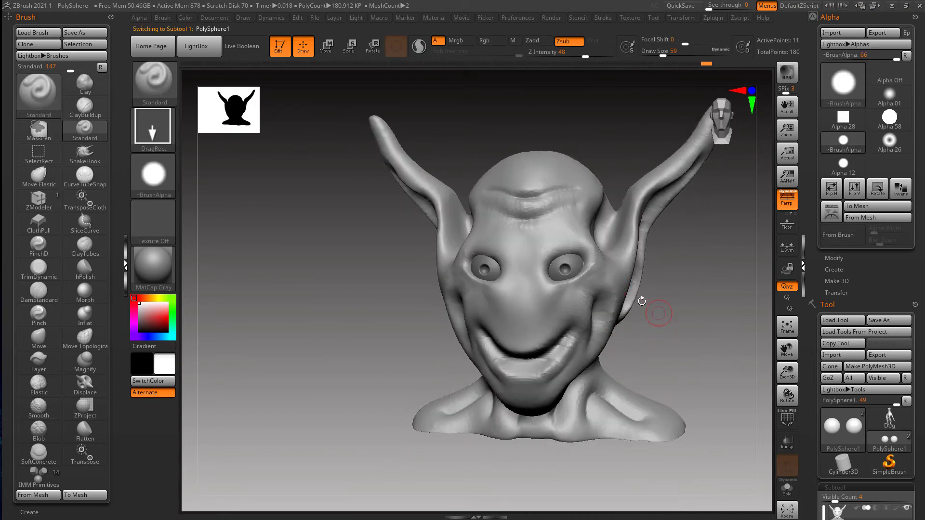
click(831, 17)
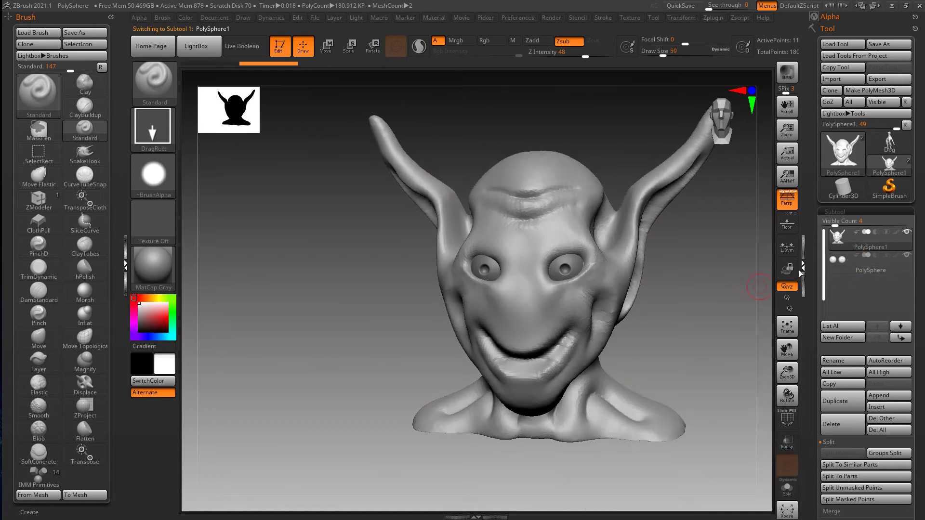
Step: Subdivide the head, smooth the cheek with a draw size of 128, and keep Standard as the sculpting brush
drag(677, 330, 681, 329)
key(s)
mouse_move(603, 316)
mouse_down()
mouse_move(614, 324)
mouse_move(590, 299)
mouse_up()
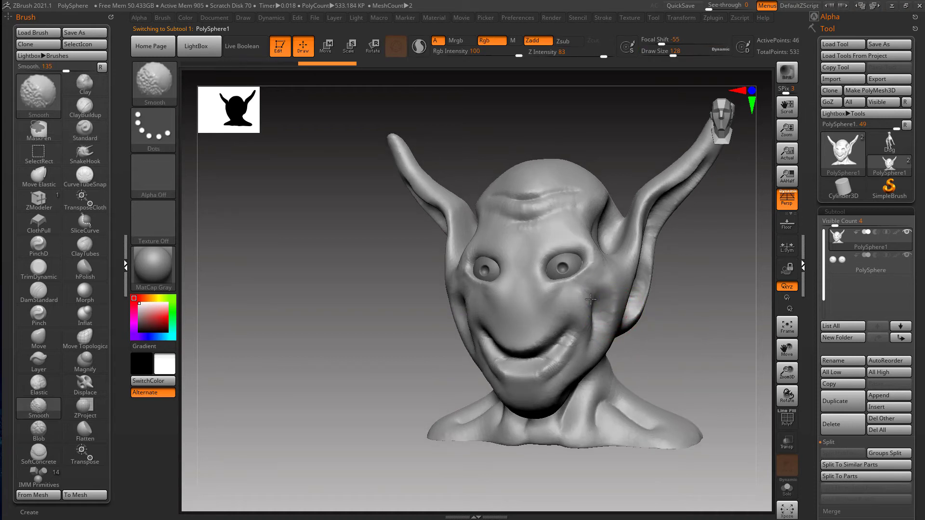
key(b)
key(s)
key(t)
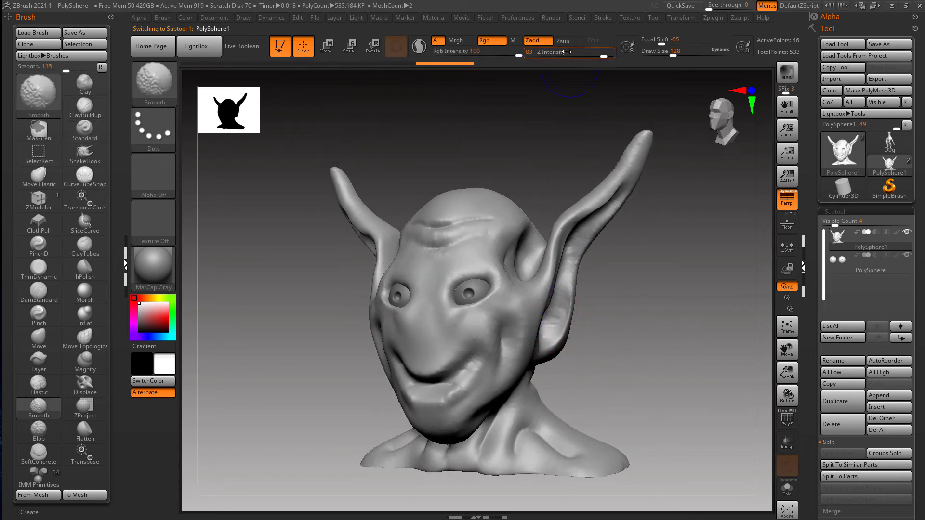
Step: Set the Smooth brush to Z intensity 72 and draw size 172, and smooth the lower rim of the ear
shift+drag(585, 52, 600, 50)
key(s)
drag(615, 198, 620, 196)
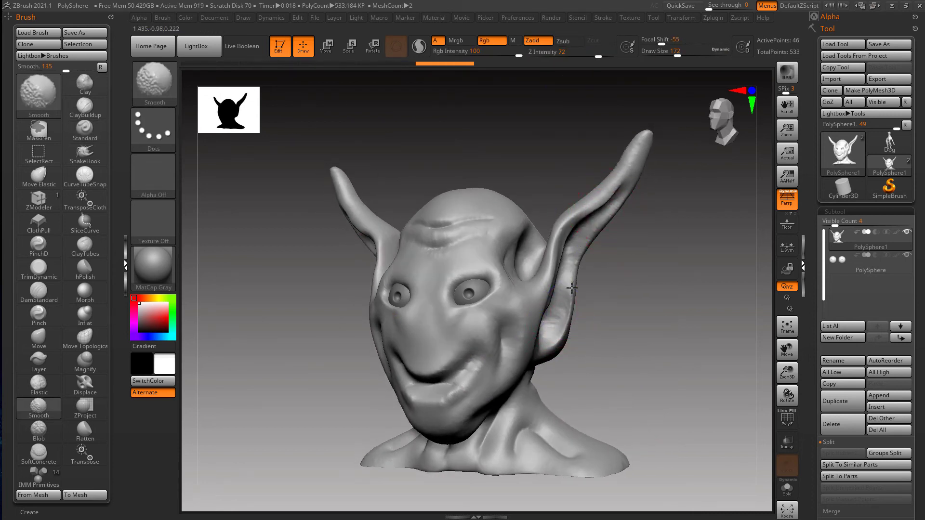
shift+drag(572, 288, 567, 337)
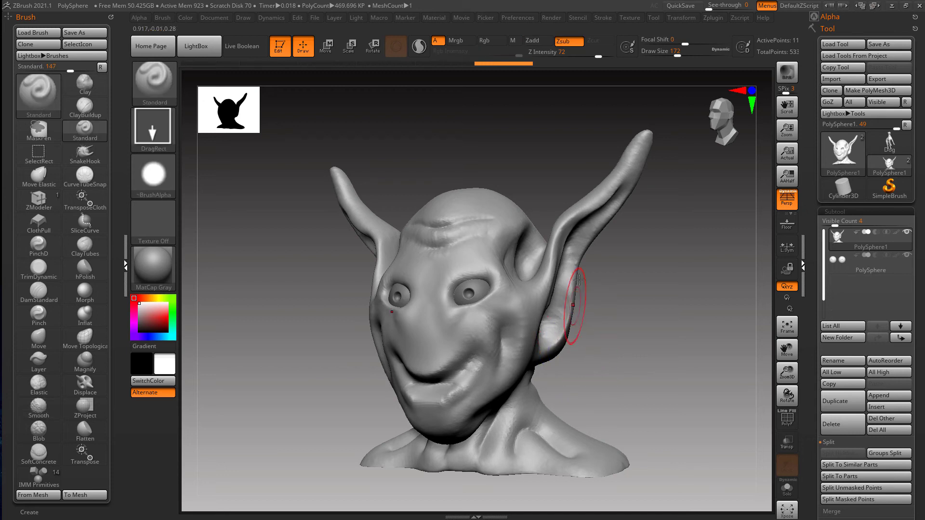
key(shift)
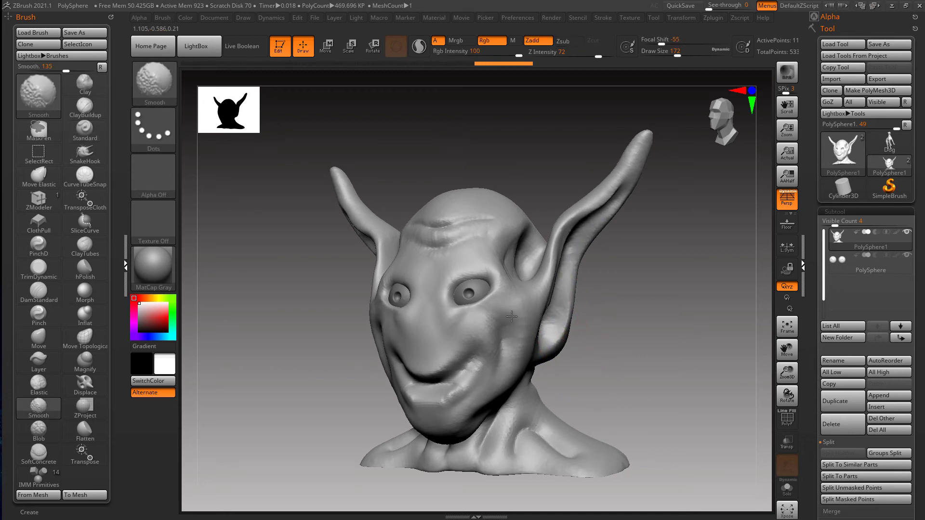
Step: Smooth away the cheek folds and forehead wrinkles at a lower subdivision level, and soften the upper ears
mouse_move(512, 317)
shift+mouse_down()
mouse_move(478, 356)
mouse_move(451, 348)
shift+mouse_up()
shift+drag(460, 232, 439, 240)
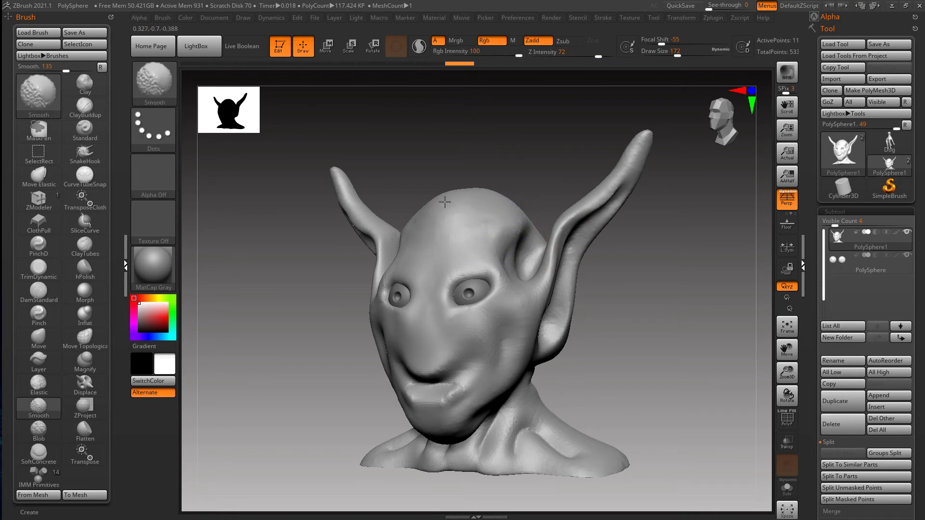
shift+drag(615, 177, 598, 209)
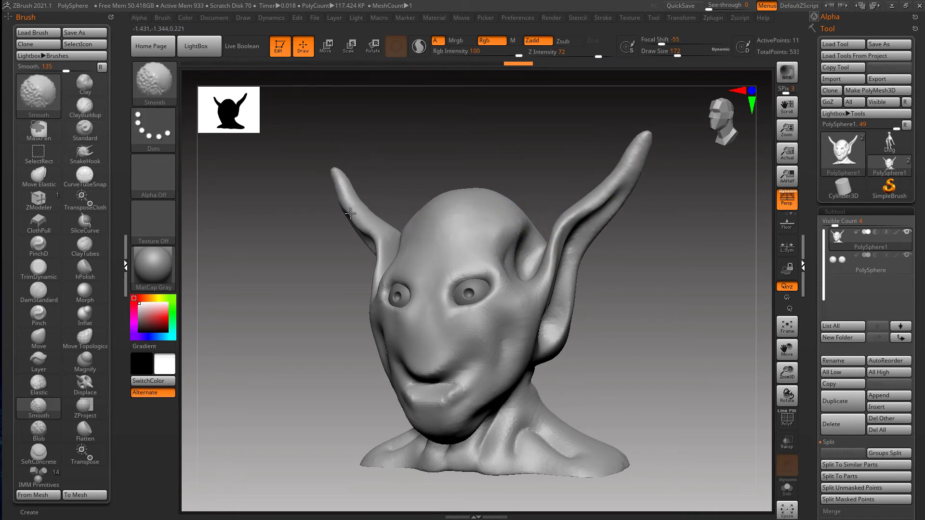
Step: Smooth the side of the neck and the shoulder of the bust
mouse_move(501, 359)
right_down()
mouse_move(534, 376)
mouse_move(535, 332)
right_up()
shift+drag(530, 371, 516, 386)
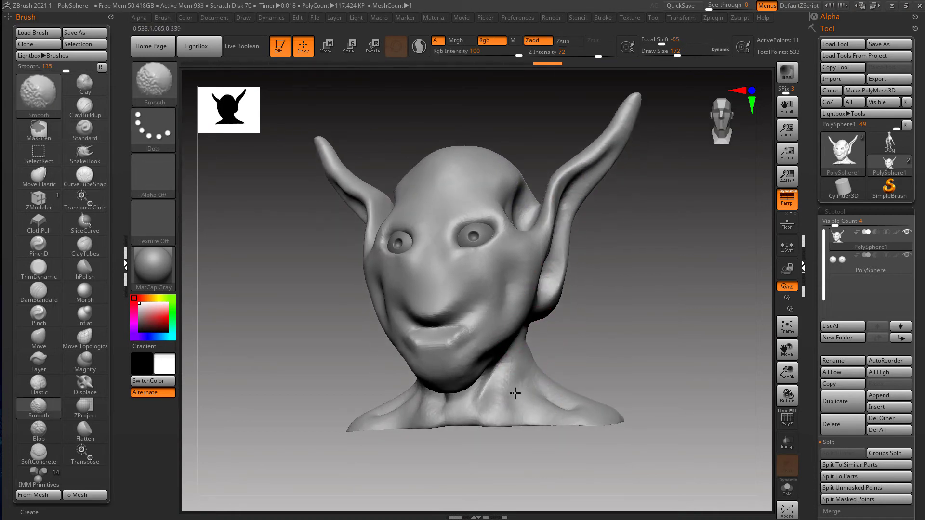
right_drag(518, 385, 474, 375)
shift+drag(581, 385, 589, 391)
shift+drag(588, 407, 567, 421)
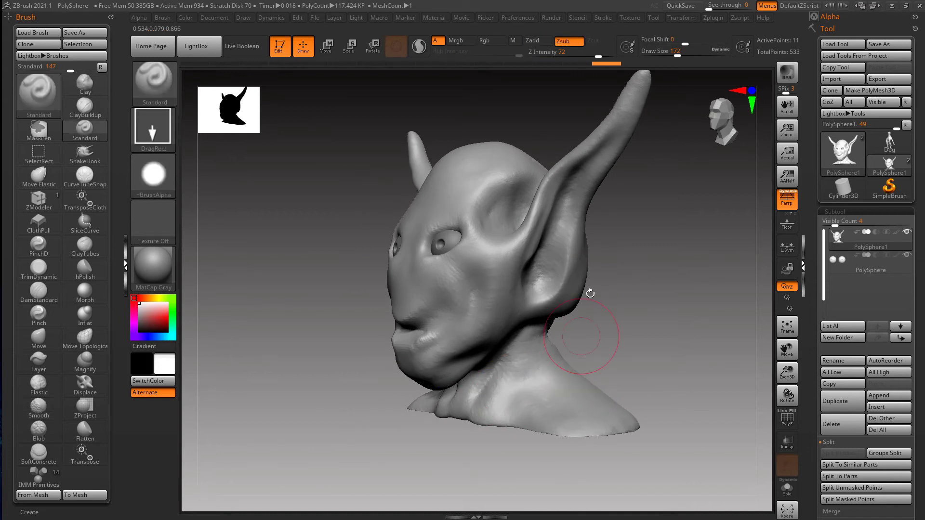
Step: Select the Pinch brush for working on the ears
alt+right_drag(589, 293, 562, 376)
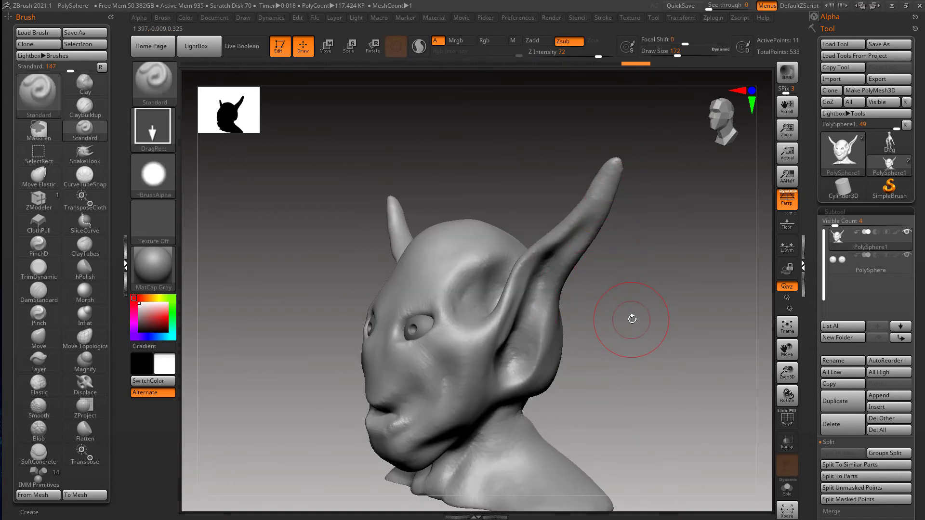
key(b)
key(p)
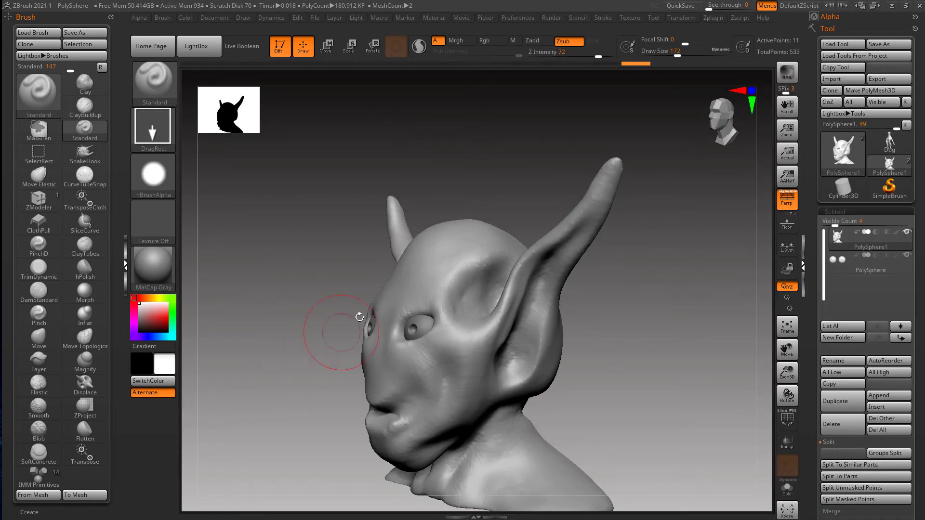
key(b)
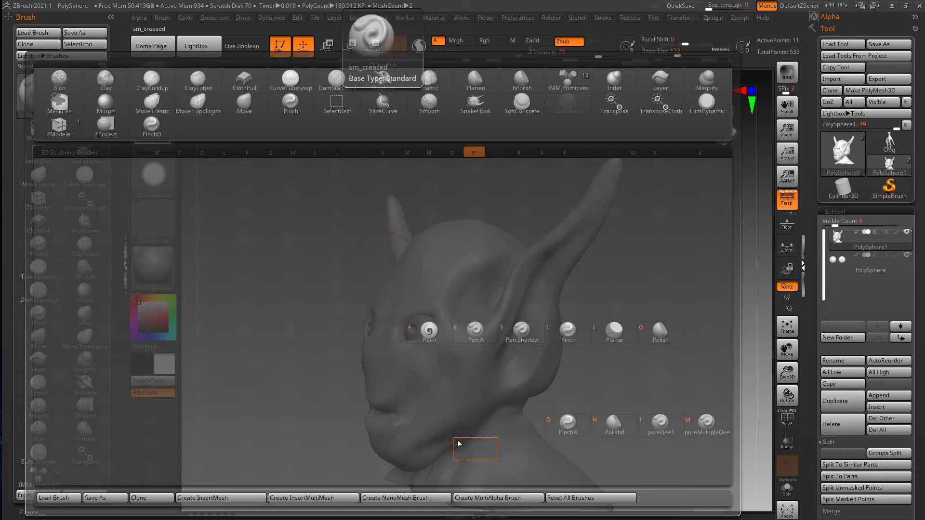
key(i)
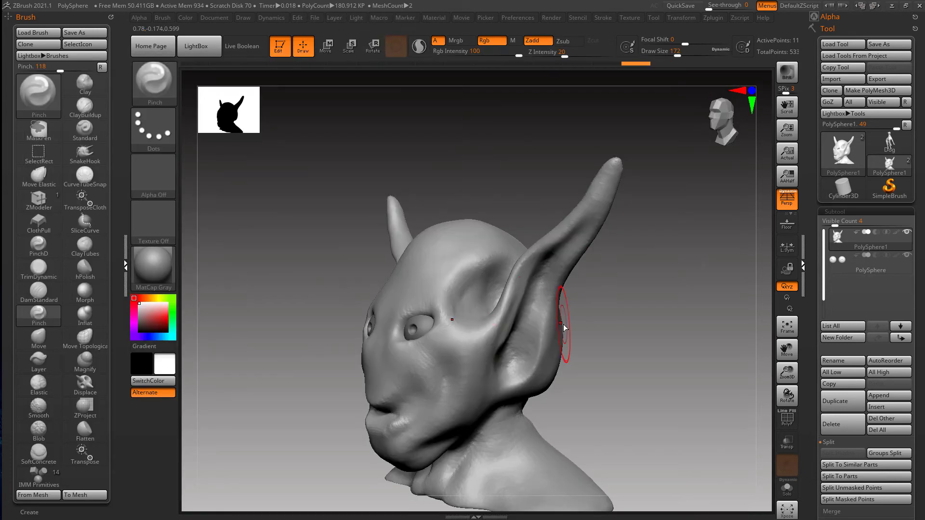
Step: Try pinching the ear tips with a draw size of 192, and undo the pinch strokes
key(s)
mouse_move(603, 190)
mouse_down()
mouse_move(613, 169)
mouse_move(604, 195)
mouse_up()
key(ctrl+z)
key(ctrl+z)
key(ctrl+z)
key(ctrl+z)
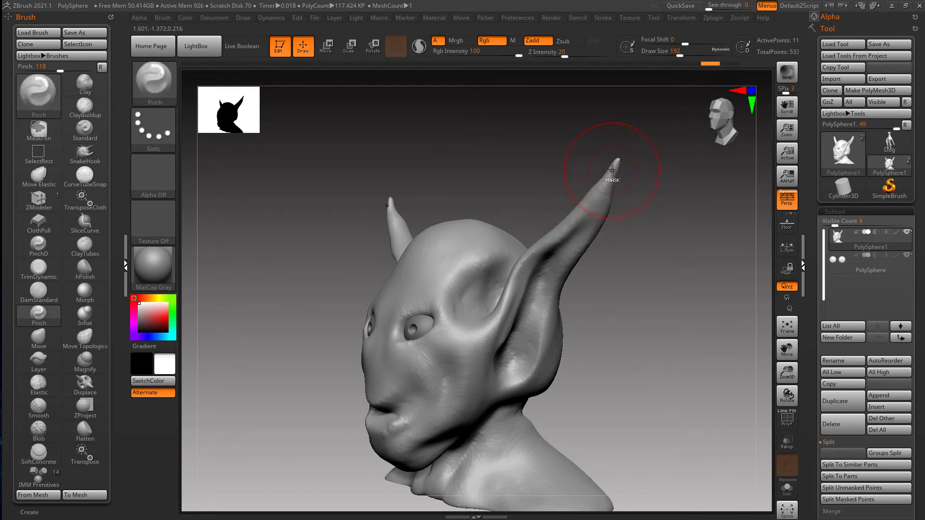
key(ctrl+z)
key(ctrl+z)
Step: Set the draw size to 154 and pinch the upper ears into thin, sharp tips
key(s)
drag(616, 177, 578, 230)
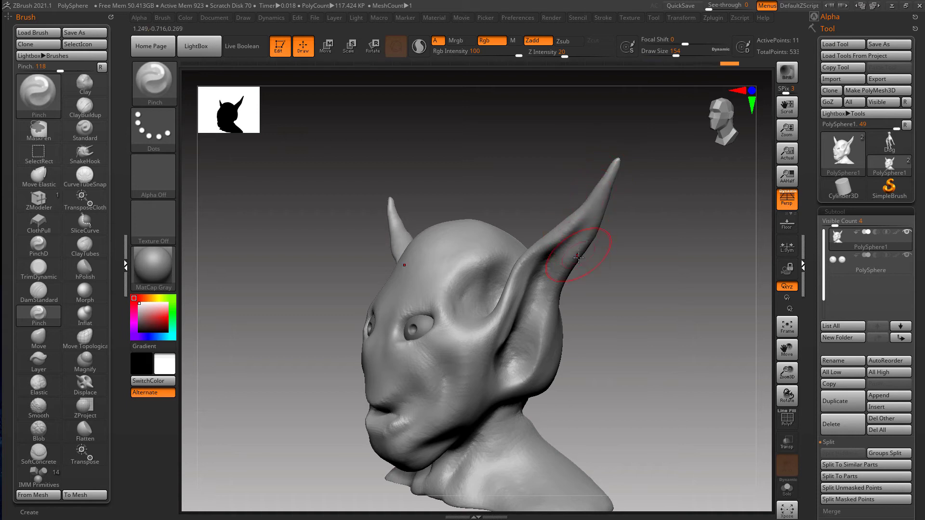
mouse_move(578, 258)
right_down()
mouse_move(557, 316)
mouse_move(539, 309)
mouse_move(619, 313)
mouse_move(567, 284)
right_up()
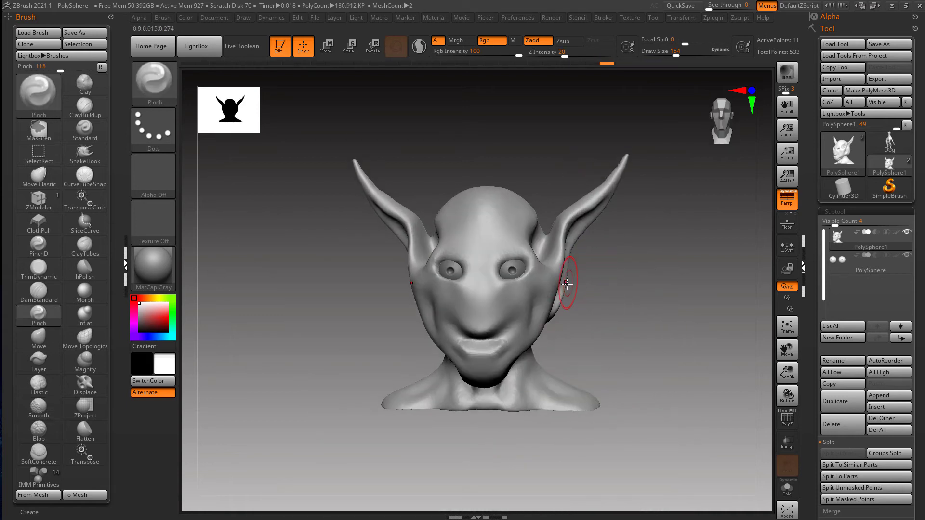
Step: Pull the lower ears outward from the sides of the head with the Move brush at draw size 262
click(85, 291)
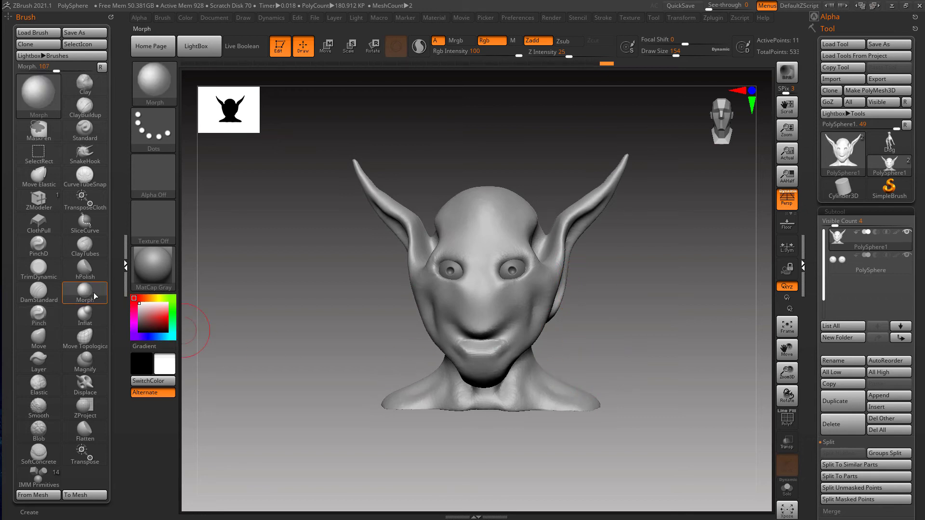
click(48, 342)
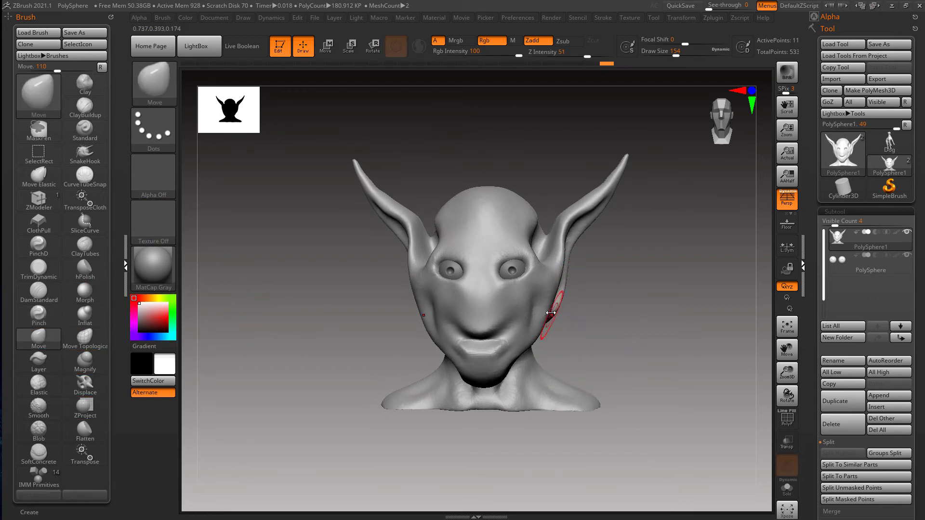
key(s)
mouse_move(550, 313)
mouse_down()
mouse_move(561, 313)
mouse_move(537, 300)
mouse_up()
drag(546, 302, 584, 312)
Step: Dock the Material palette in the side tray and apply the MatCap Red Wax material to the bust
click(434, 17)
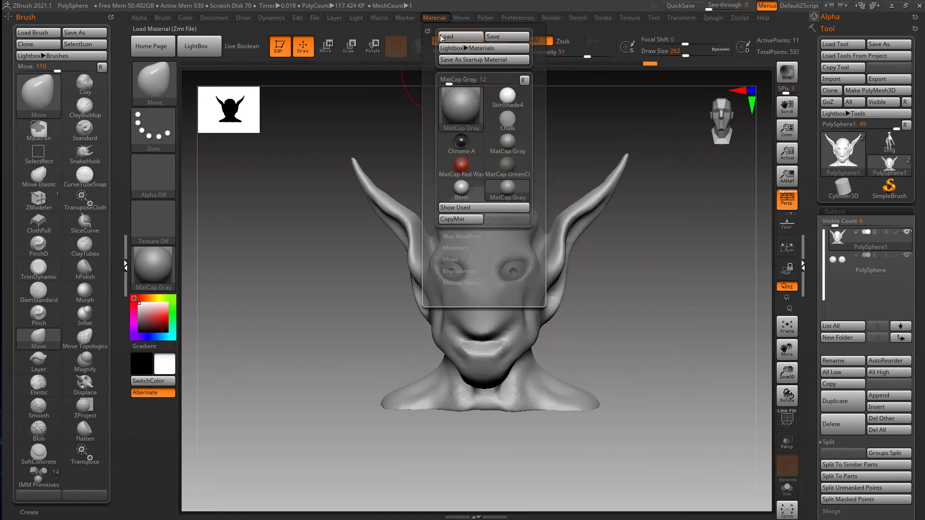
click(427, 30)
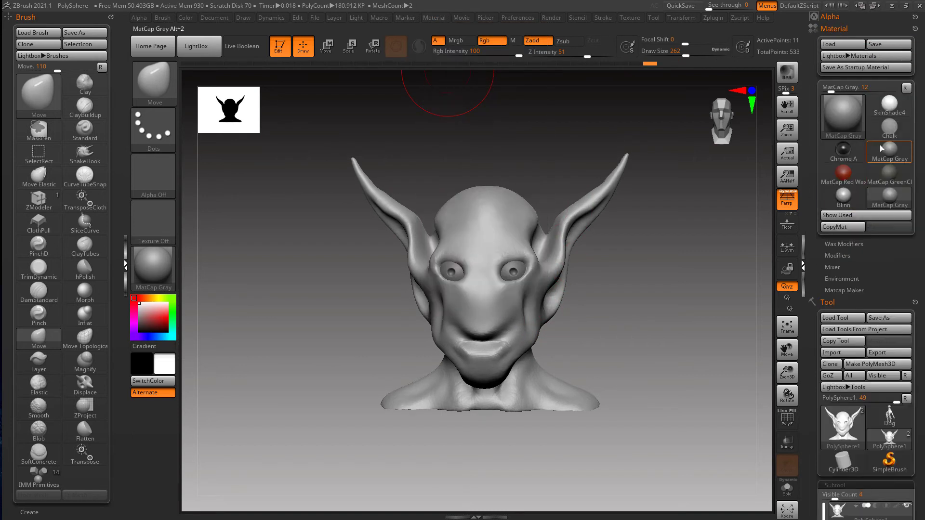
click(843, 172)
mouse_move(630, 352)
mouse_down()
mouse_move(657, 357)
mouse_move(637, 388)
mouse_move(642, 380)
mouse_up()
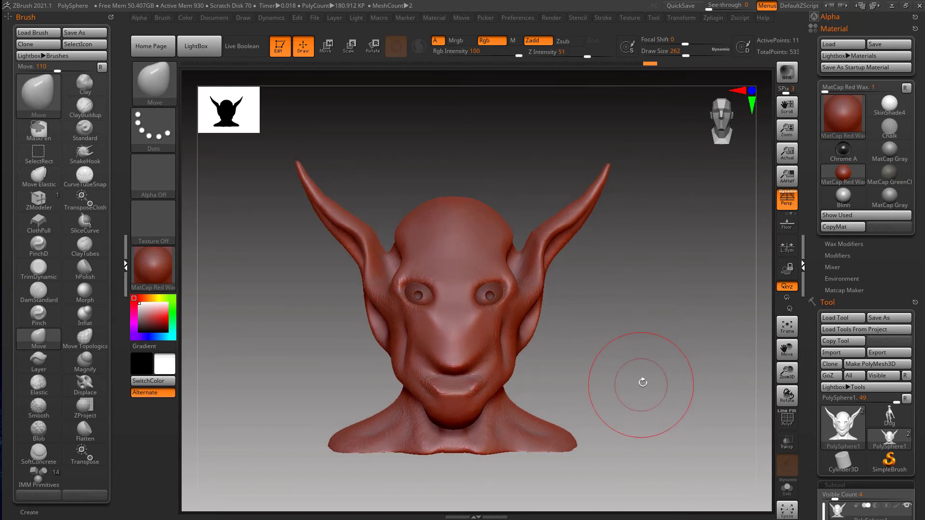
Step: Change the bust's material to Green Metallic
click(856, 124)
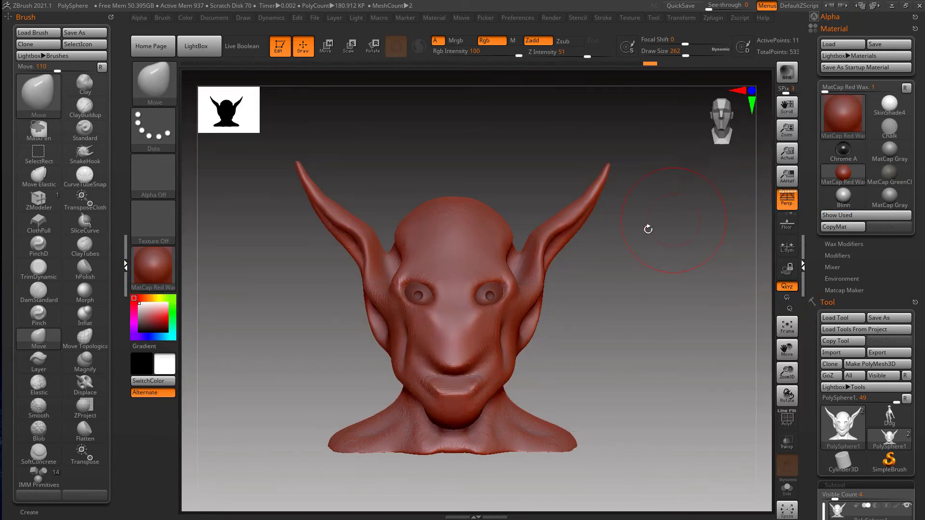
click(851, 126)
click(607, 167)
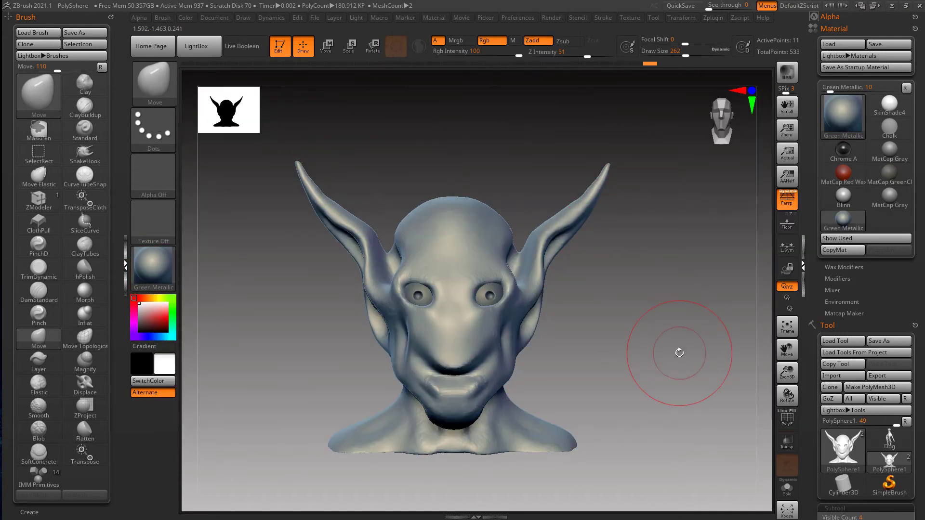
mouse_move(678, 353)
mouse_down()
mouse_move(663, 351)
mouse_move(671, 341)
mouse_up()
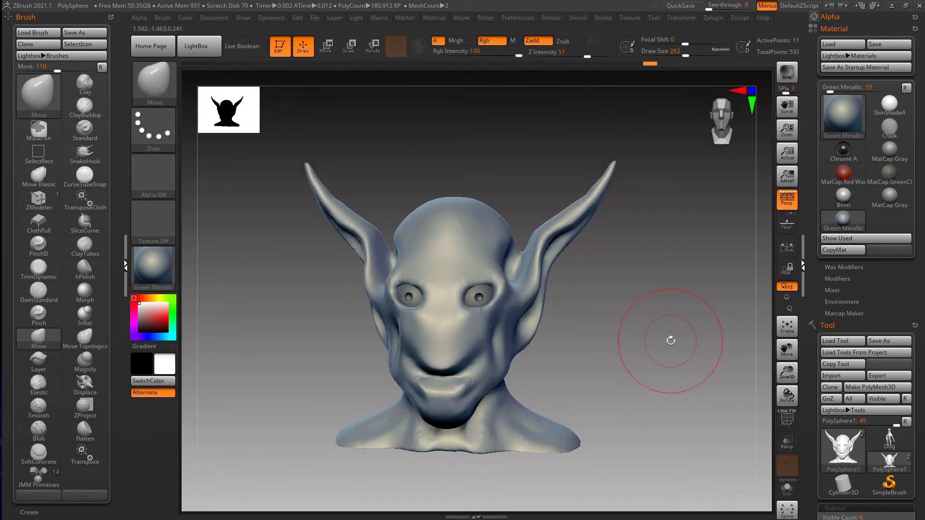
Step: Smooth the surface around the corner of the mouth
alt+drag(563, 348, 514, 394)
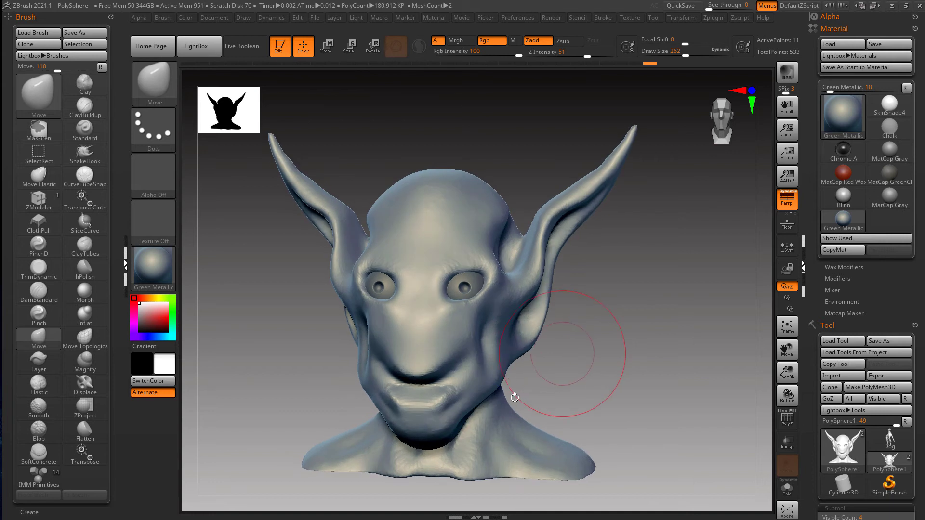
mouse_move(446, 400)
shift+mouse_down()
mouse_move(424, 379)
mouse_move(458, 370)
shift+mouse_up()
alt+drag(522, 386, 475, 403)
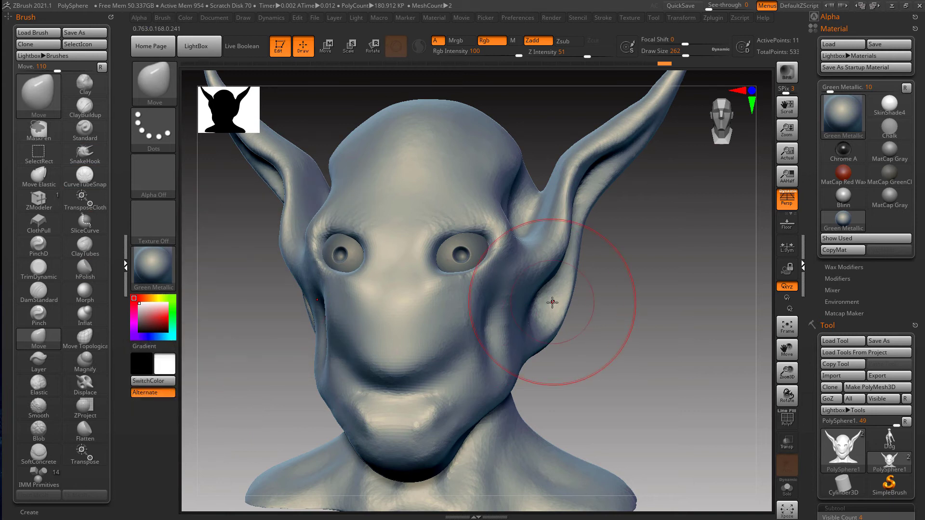
Step: Build up ridges below both eyes with the ClayBuildup brush at draw size 51
key(b)
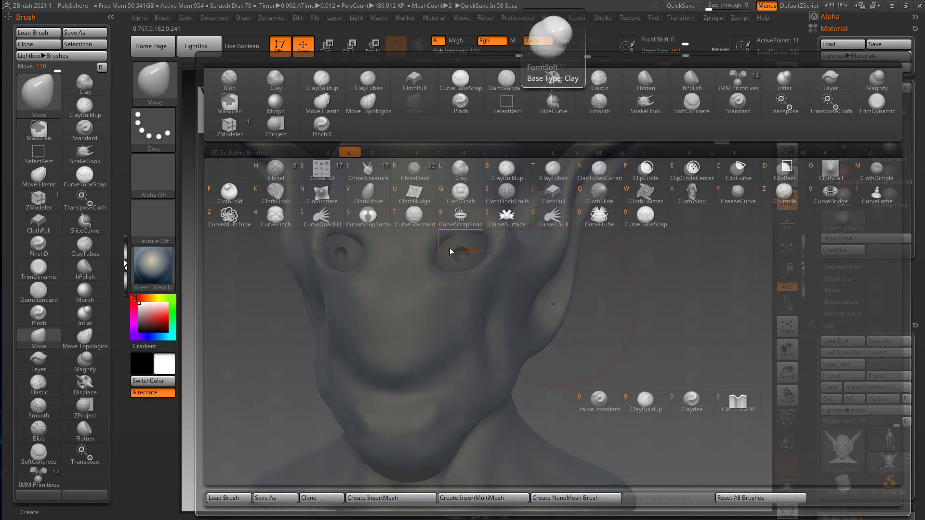
click(512, 174)
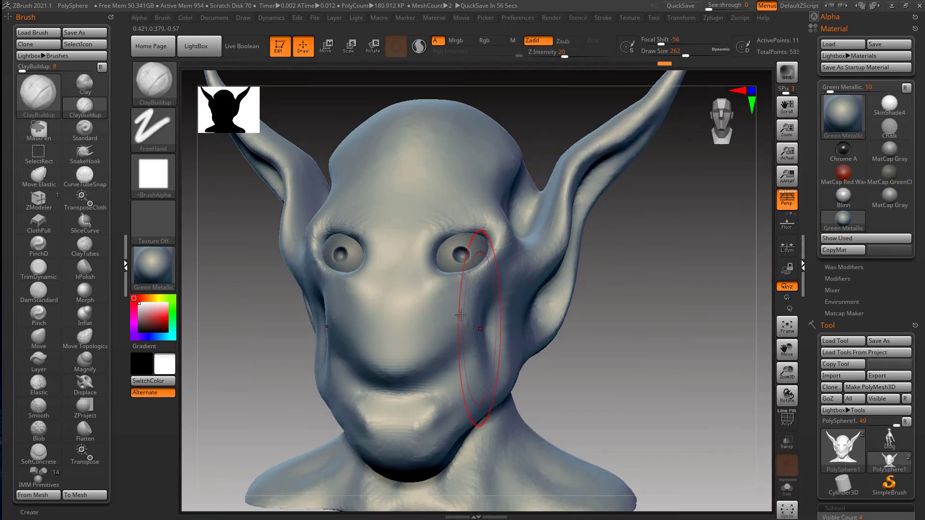
key(s)
mouse_move(457, 300)
mouse_down()
mouse_move(433, 300)
mouse_move(502, 253)
mouse_move(467, 290)
mouse_up()
right_drag(467, 290, 466, 309)
drag(444, 304, 441, 303)
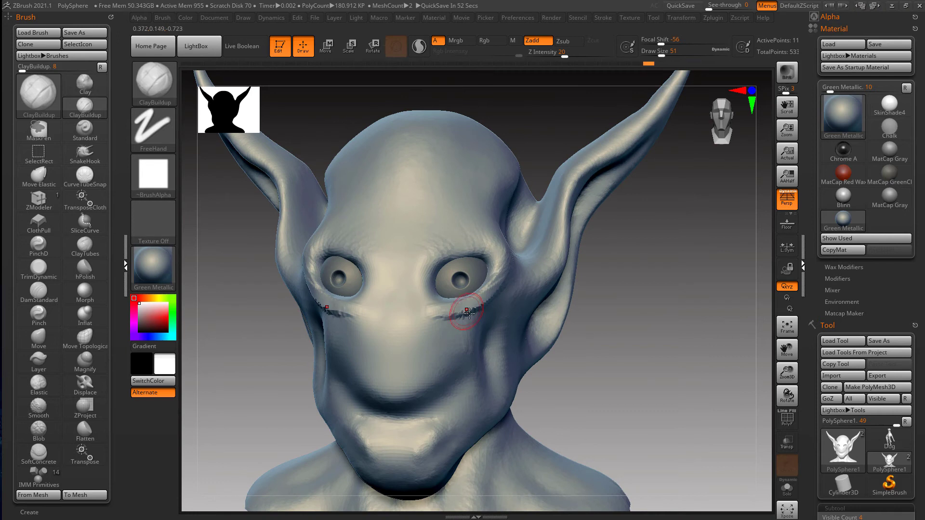
Step: Set the draw size to 59 and build up the upper eyelids to complete raised rims around the eyes
key(b)
key(s)
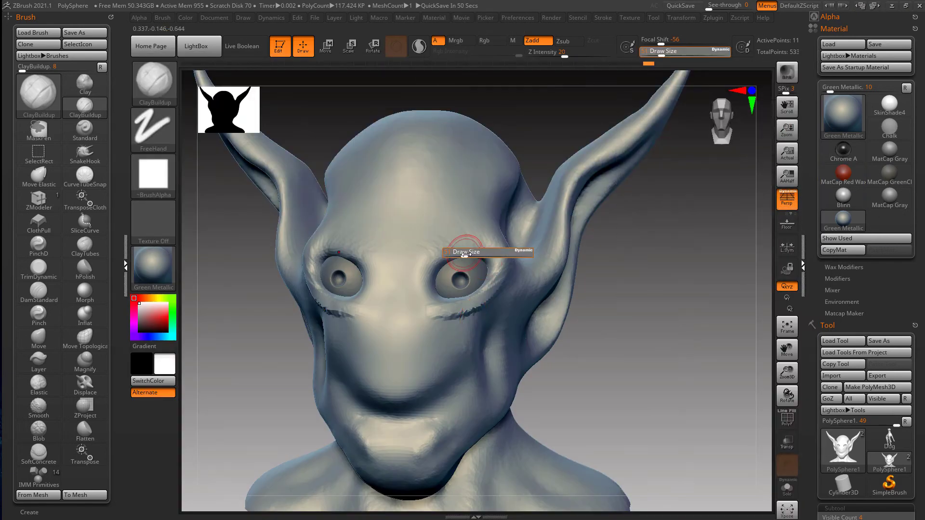
mouse_move(465, 252)
mouse_down()
mouse_move(413, 292)
mouse_move(477, 243)
mouse_move(499, 280)
mouse_move(444, 318)
mouse_move(422, 290)
mouse_move(501, 248)
mouse_up()
right_drag(501, 248, 521, 233)
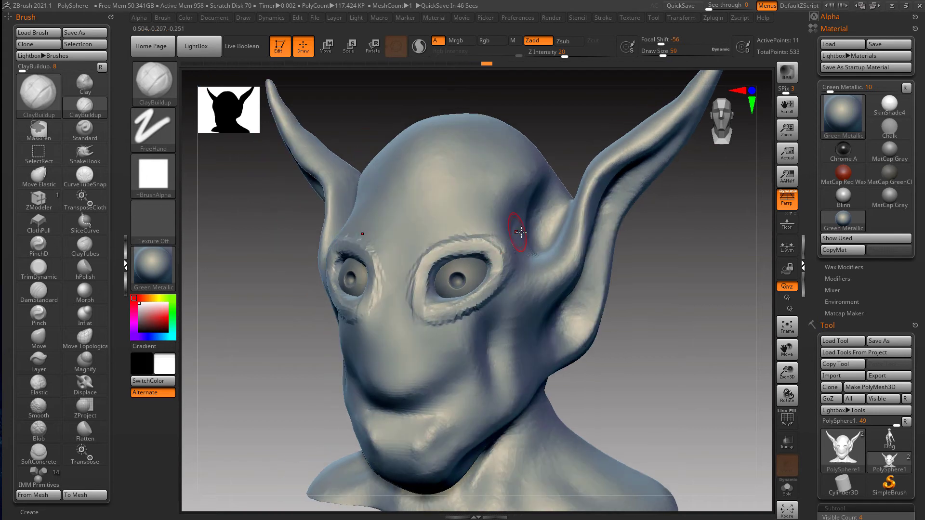
Step: Sculpt the nose, nostrils and cheek folds with the ClayBuildup brush, smoothing the strokes
key(s)
mouse_move(500, 257)
mouse_down()
mouse_move(413, 295)
mouse_move(411, 318)
mouse_move(478, 310)
mouse_move(448, 332)
mouse_move(422, 303)
mouse_move(421, 330)
mouse_move(408, 328)
mouse_move(408, 369)
mouse_move(396, 318)
mouse_move(396, 374)
mouse_move(415, 344)
mouse_move(409, 369)
mouse_move(422, 375)
mouse_move(420, 365)
mouse_move(425, 375)
mouse_up()
mouse_move(436, 354)
mouse_down()
mouse_move(435, 343)
mouse_move(455, 376)
mouse_move(426, 385)
mouse_up()
right_drag(448, 366, 474, 362)
mouse_move(442, 347)
shift+mouse_down()
mouse_move(481, 295)
mouse_move(454, 251)
mouse_move(393, 313)
mouse_move(402, 354)
shift+mouse_up()
right_drag(452, 369, 434, 363)
mouse_move(427, 380)
shift+mouse_down()
mouse_move(438, 367)
mouse_move(402, 419)
shift+mouse_up()
ctrl+right_drag(419, 400, 475, 310)
right_drag(475, 310, 487, 294)
Step: Build up angled brow ridges above the eyes and frown folds at the top of the nose
drag(477, 238, 450, 260)
right_drag(453, 263, 419, 259)
drag(455, 251, 497, 231)
mouse_move(484, 231)
mouse_down()
mouse_move(460, 238)
mouse_move(477, 226)
mouse_move(503, 231)
mouse_up()
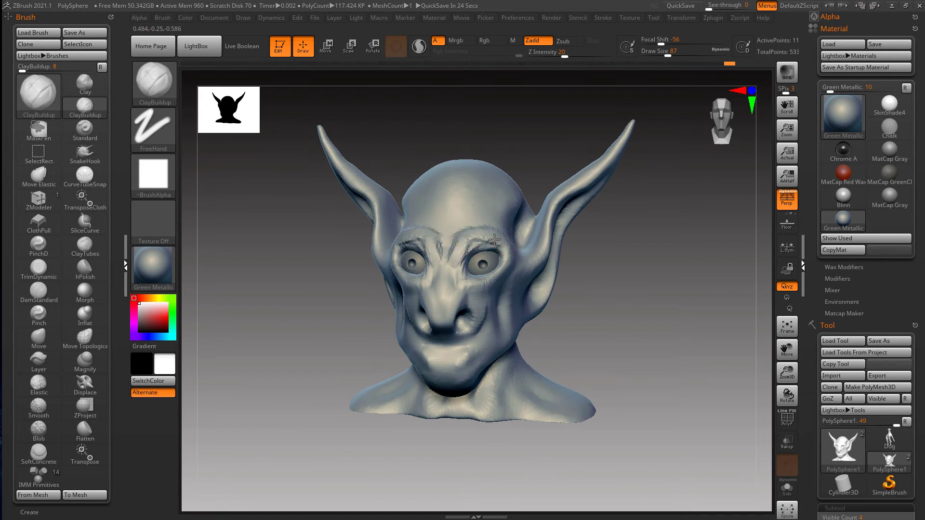
right_drag(504, 231, 512, 234)
Step: Carve the mouth line beneath the nose with the DamStandard brush at draw size 90
mouse_move(522, 270)
right_down()
mouse_move(536, 291)
mouse_move(535, 325)
right_up()
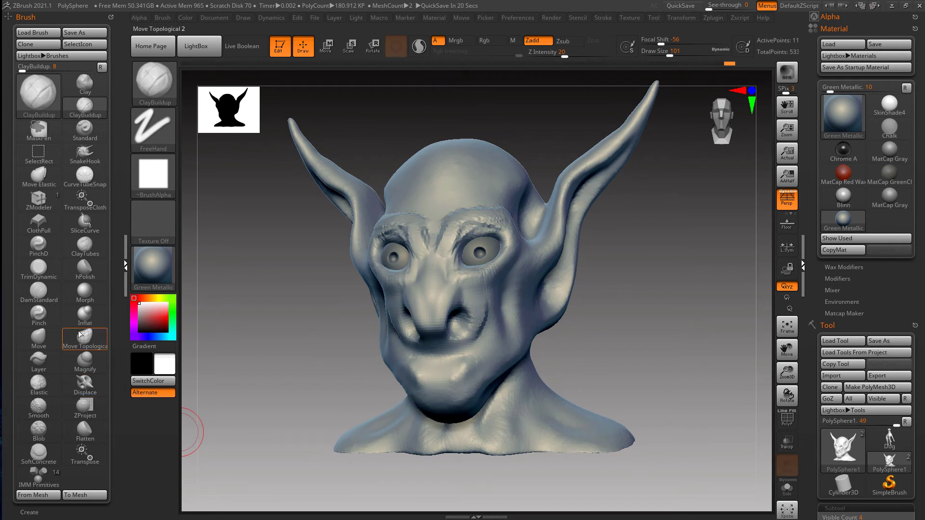
click(38, 291)
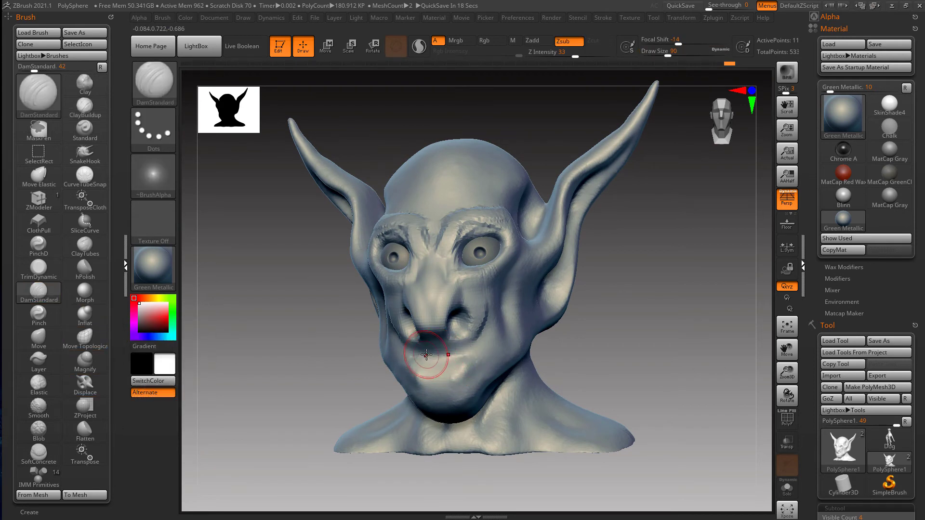
drag(488, 344, 504, 314)
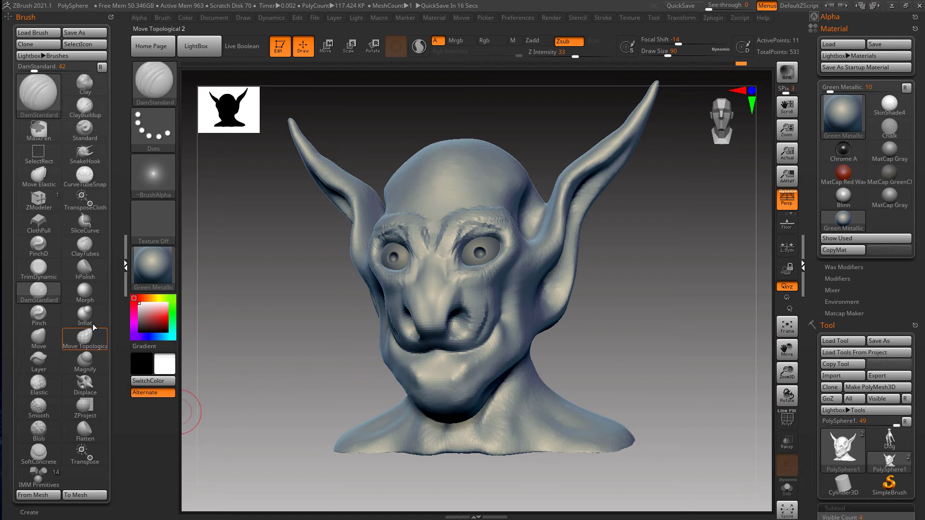
Step: Build up the lips around the mouth with the ClayBuildup brush at draw size 56 and smooth them
click(99, 116)
key(s)
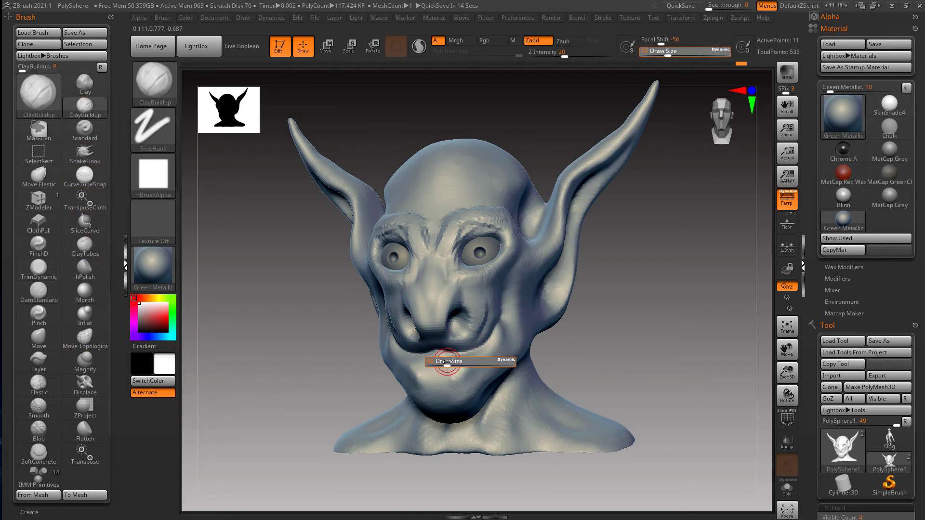
mouse_move(455, 363)
mouse_down()
mouse_move(497, 336)
mouse_move(430, 357)
mouse_move(499, 337)
mouse_up()
right_drag(496, 343, 445, 356)
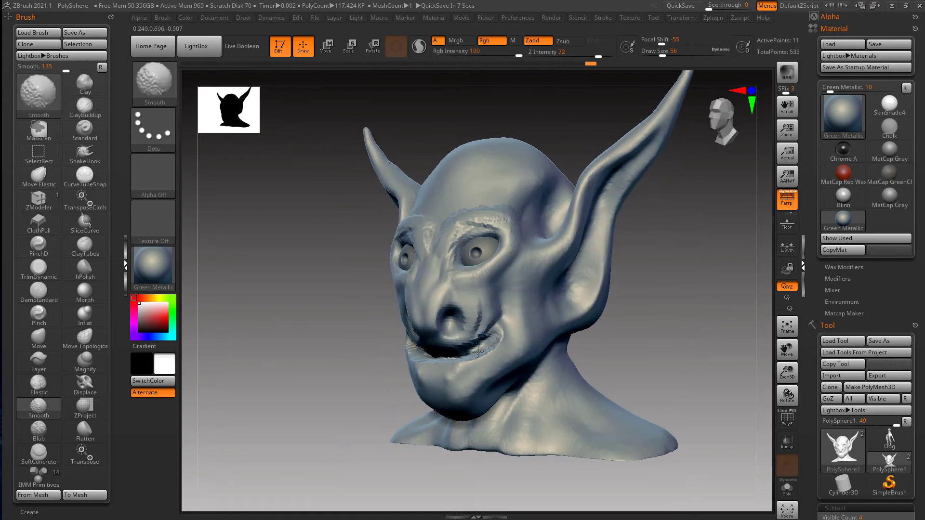
right_drag(493, 339, 520, 339)
mouse_move(458, 372)
mouse_down()
mouse_move(433, 373)
mouse_move(501, 340)
mouse_move(424, 371)
mouse_move(452, 381)
mouse_up()
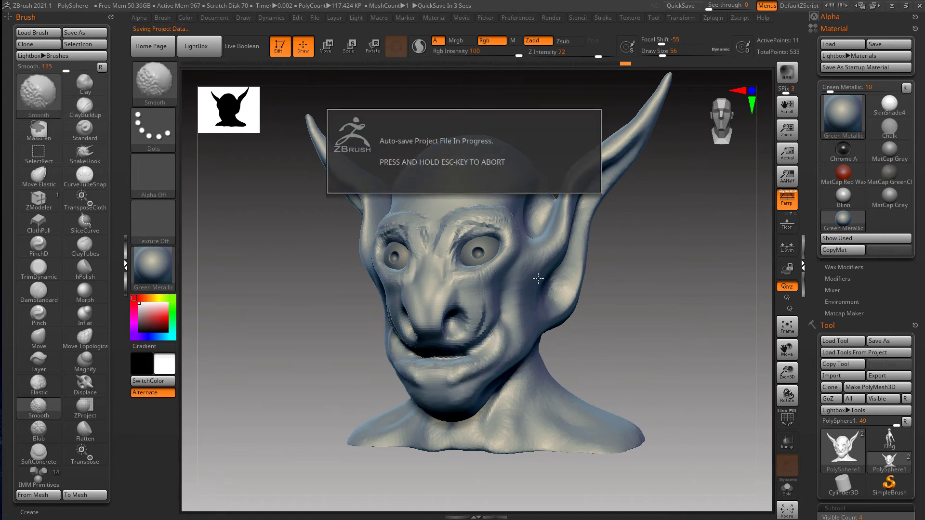
Step: Smooth the brows, add a ClayBuildup ridge across the forehead at draw size 68, and blend it in
right_drag(508, 229, 534, 241)
shift+drag(492, 233, 435, 262)
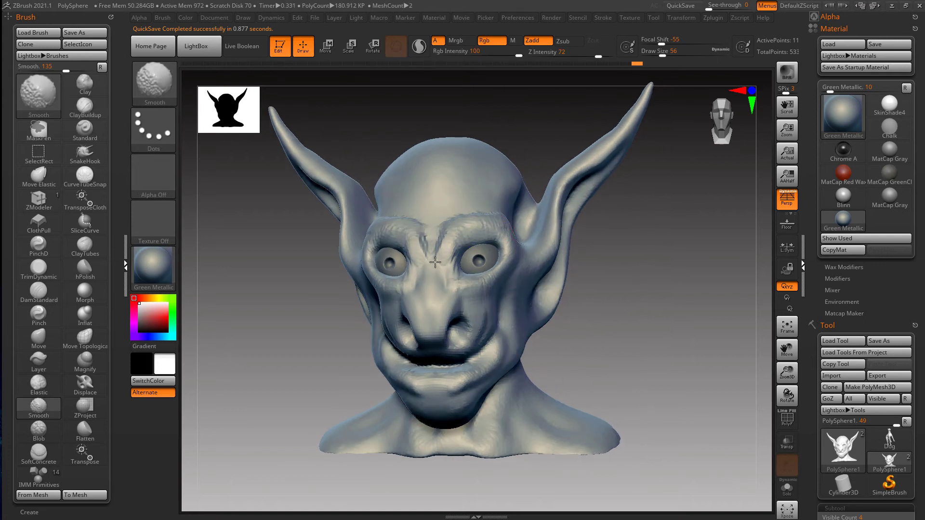
right_drag(423, 253, 463, 207)
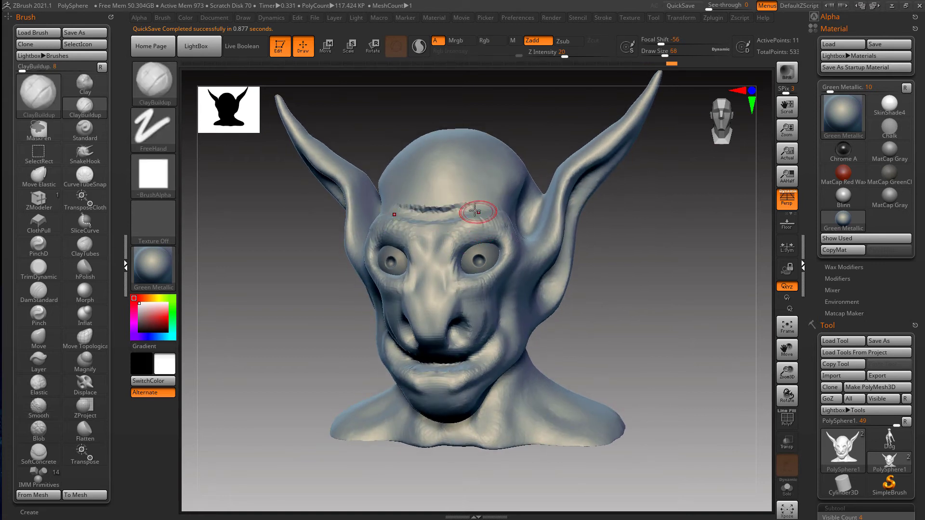
shift+drag(470, 208, 397, 214)
right_drag(464, 230, 374, 214)
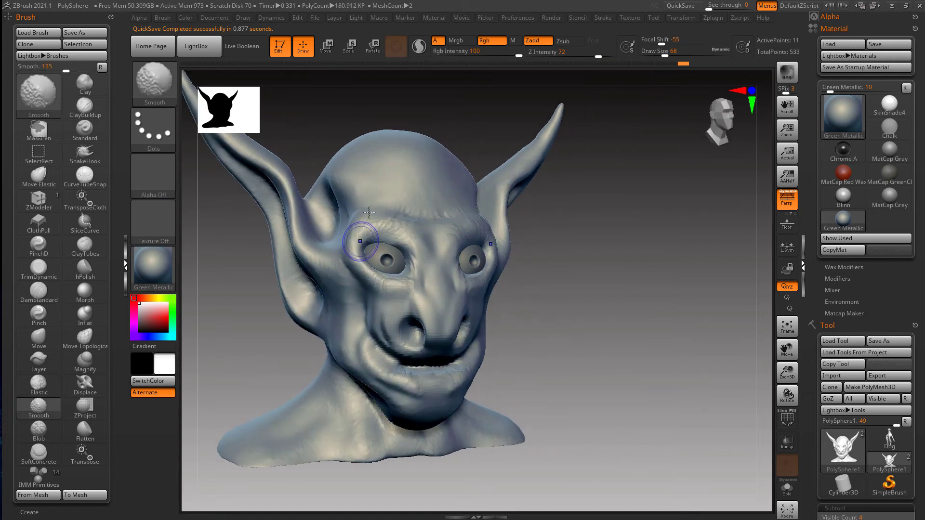
shift+drag(378, 288, 388, 333)
right_drag(568, 345, 472, 344)
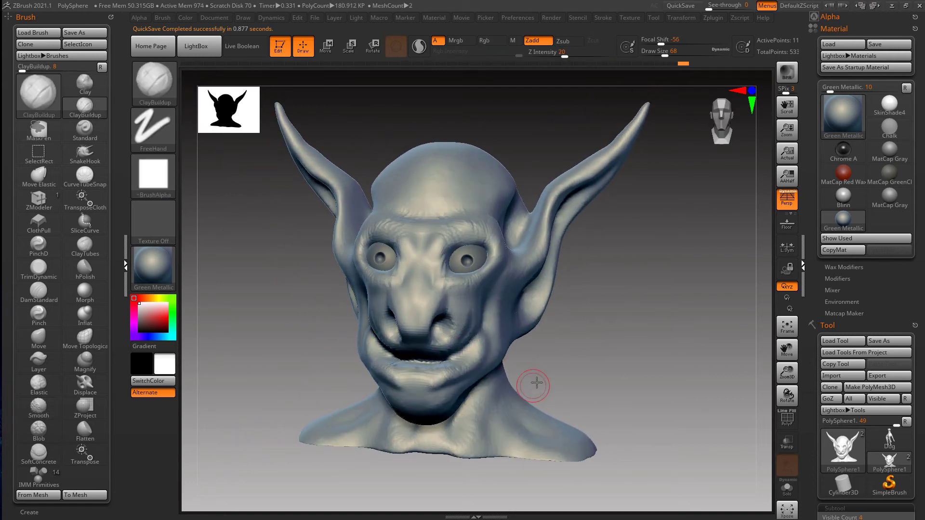
Step: Subdivide the head once and carve horizontal wrinkles across the forehead with the DamStandard brush at draw size 68
right_drag(535, 382, 562, 383)
mouse_move(561, 383)
ctrl+right_down()
mouse_move(527, 342)
mouse_move(516, 363)
mouse_move(530, 368)
mouse_move(524, 374)
mouse_move(535, 364)
ctrl+right_up()
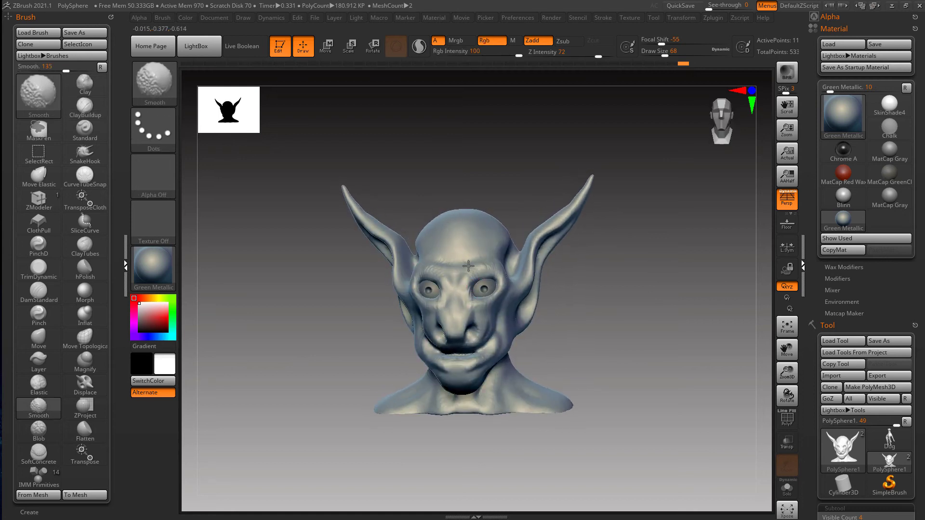
mouse_move(459, 261)
ctrl+right_down()
mouse_move(470, 293)
mouse_move(475, 287)
ctrl+right_up()
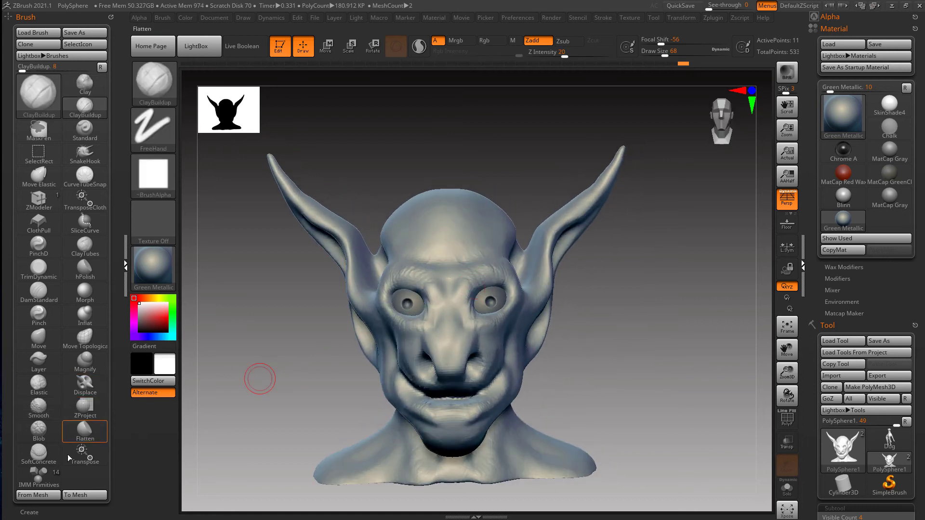
click(39, 290)
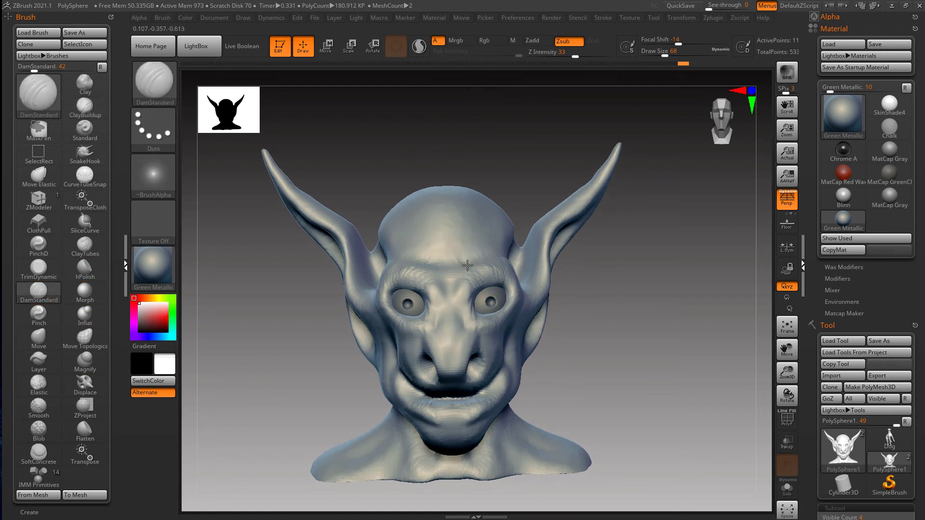
mouse_move(424, 270)
right_down()
mouse_move(404, 249)
mouse_move(439, 248)
right_up()
drag(434, 259, 462, 234)
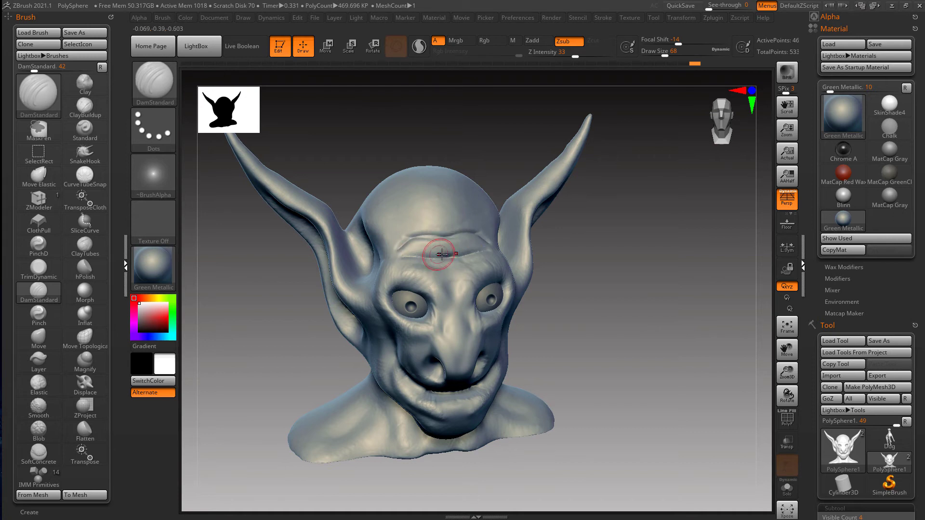
right_drag(442, 254, 400, 224)
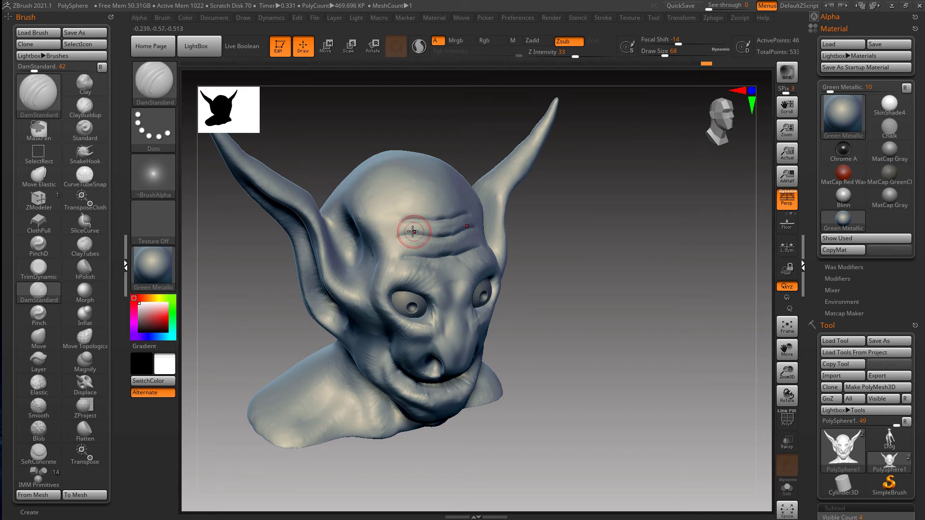
Step: Sharpen the forehead wrinkles with the Pinch brush at draw size 51
key(b)
key(p)
key(i)
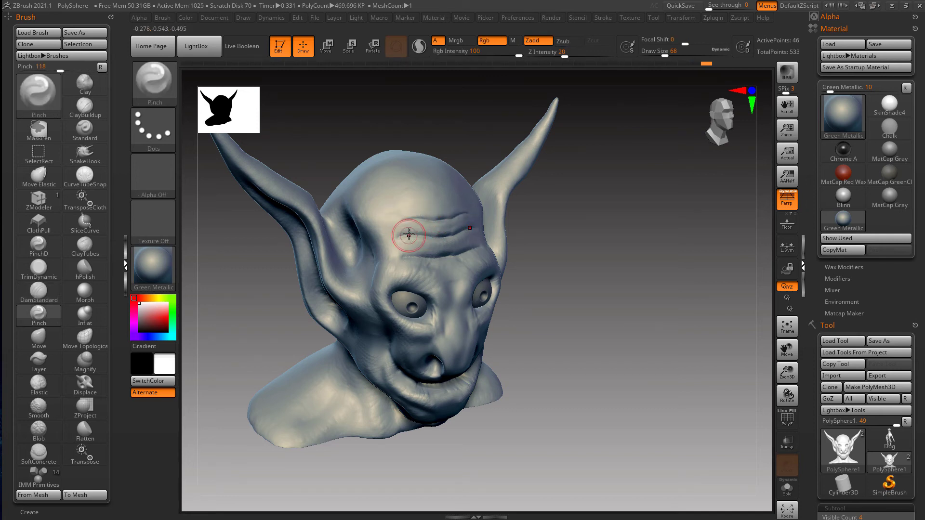
key(s)
drag(443, 240, 460, 234)
key(shift)
mouse_move(460, 245)
right_down()
mouse_move(444, 244)
mouse_move(446, 276)
right_up()
ctrl+right_drag(446, 275, 452, 322)
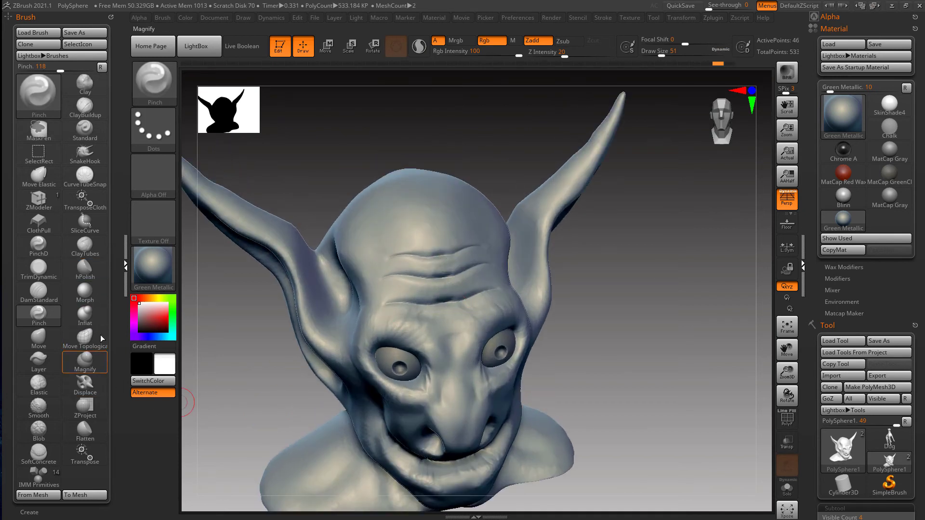
Step: Build up the folds between the forehead wrinkles with the ClayTubes brush at Z intensity 9 and draw size 51
click(91, 246)
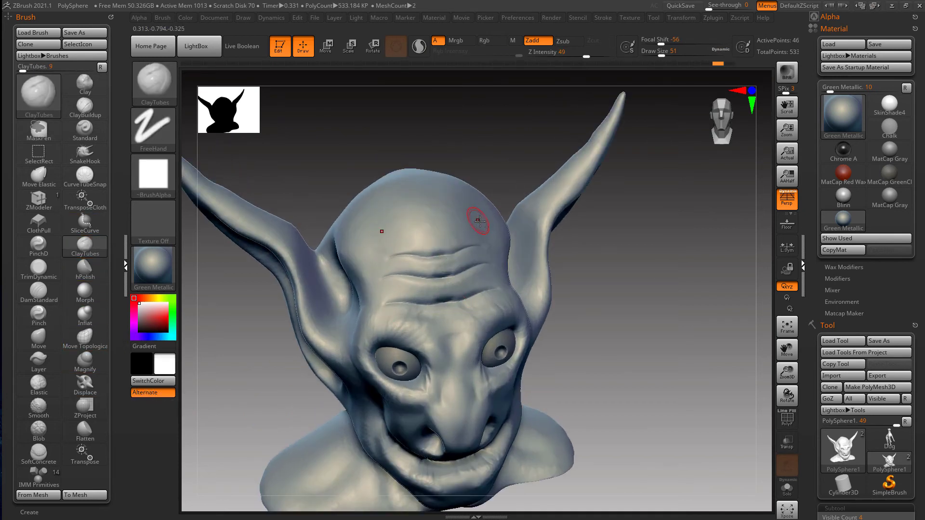
alt+right_drag(477, 223, 492, 295)
drag(569, 55, 532, 55)
right_drag(484, 198, 459, 300)
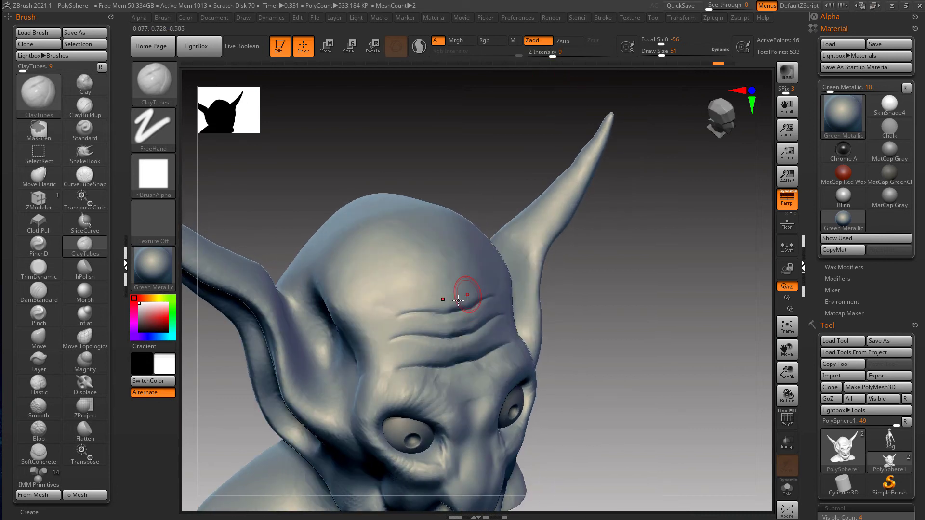
drag(449, 299, 470, 295)
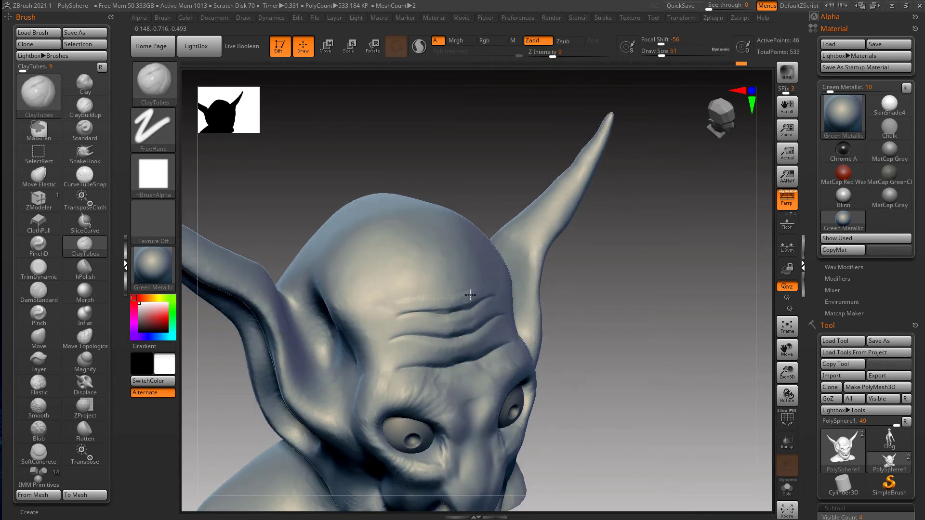
drag(452, 328, 470, 326)
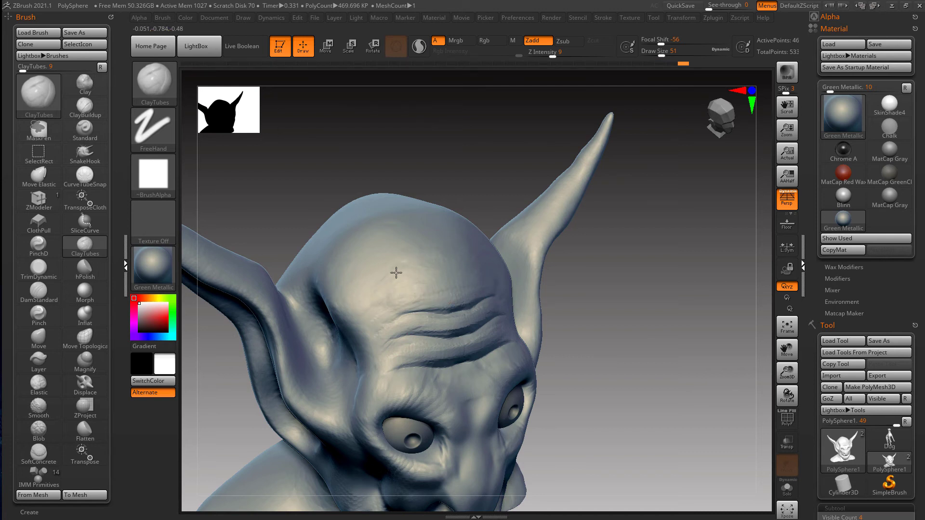
mouse_move(397, 272)
right_down()
mouse_move(498, 304)
mouse_move(489, 295)
right_up()
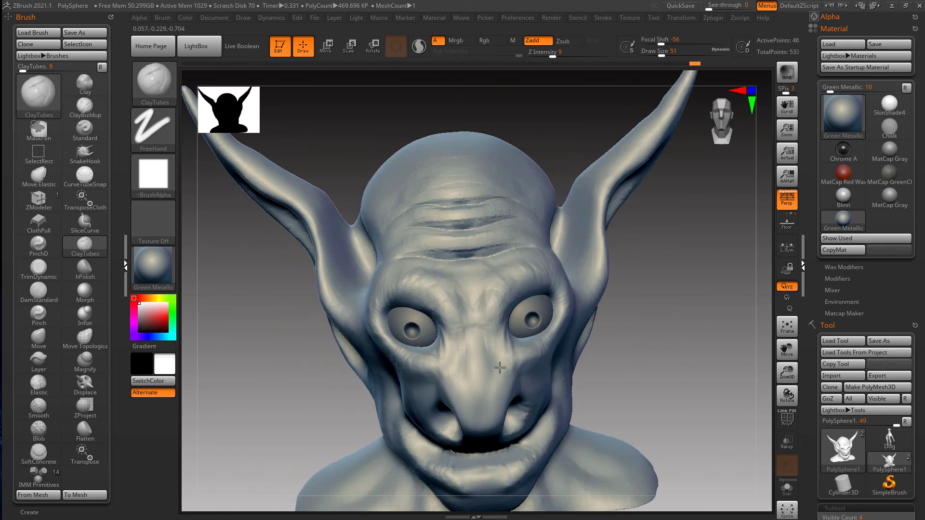
right_drag(500, 368, 475, 353)
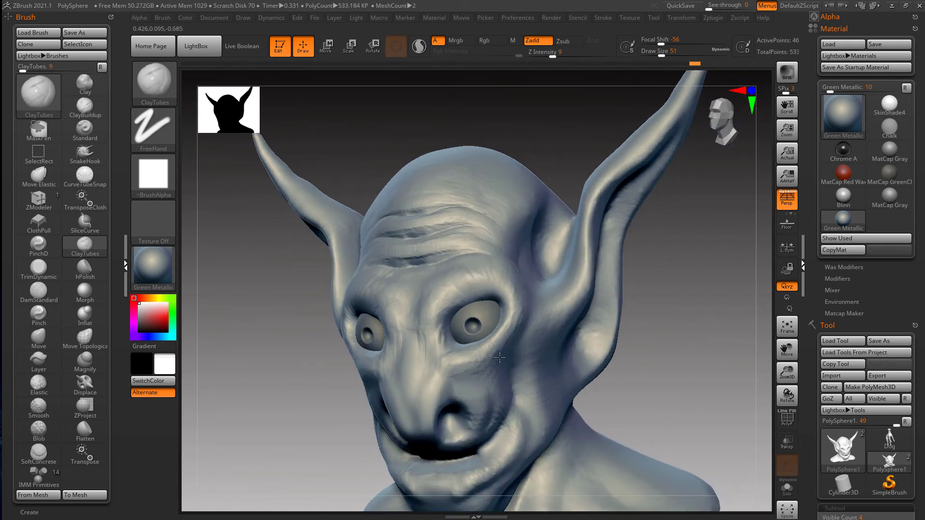
right_drag(527, 354, 470, 344)
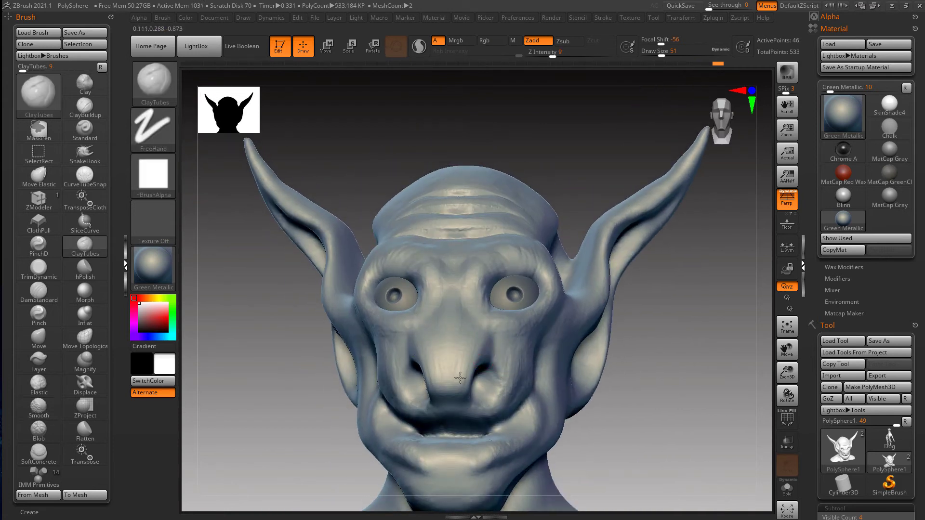
right_drag(460, 378, 516, 347)
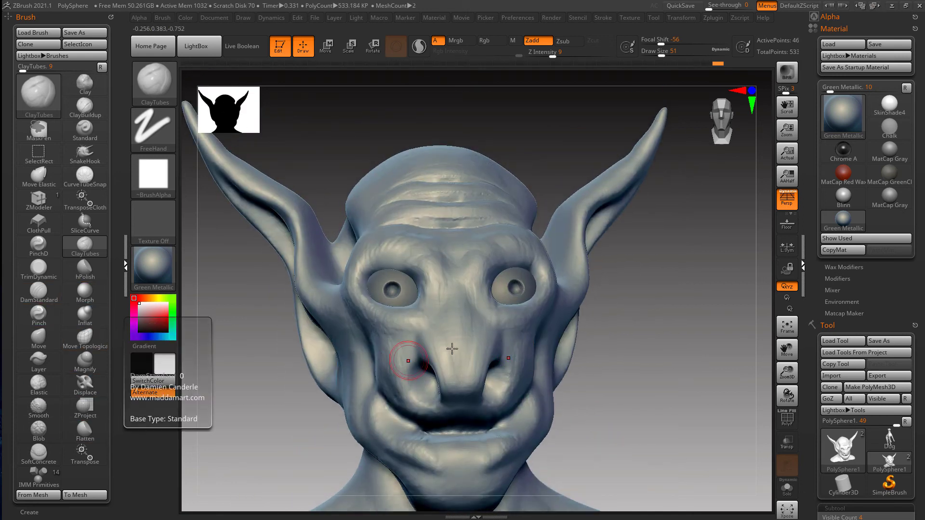
Step: Carve deeper creases under the eyes and beside the nose with the DamStandard brush at draw size 90
click(52, 294)
right_drag(455, 349, 518, 317)
key(bracketright)
key(bracketright)
key(bracketright)
key(bracketright)
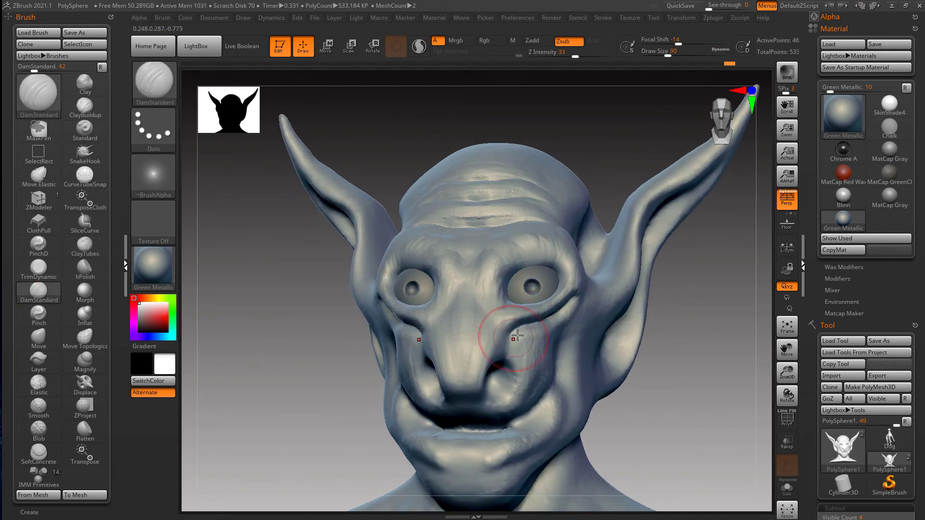
Step: Carve a crease above each upper eyelid with the DamStandard brush at draw size 77
key(bracketleft)
key(bracketleft)
mouse_move(506, 324)
right_down()
mouse_move(525, 285)
mouse_move(552, 287)
right_up()
key(bracketright)
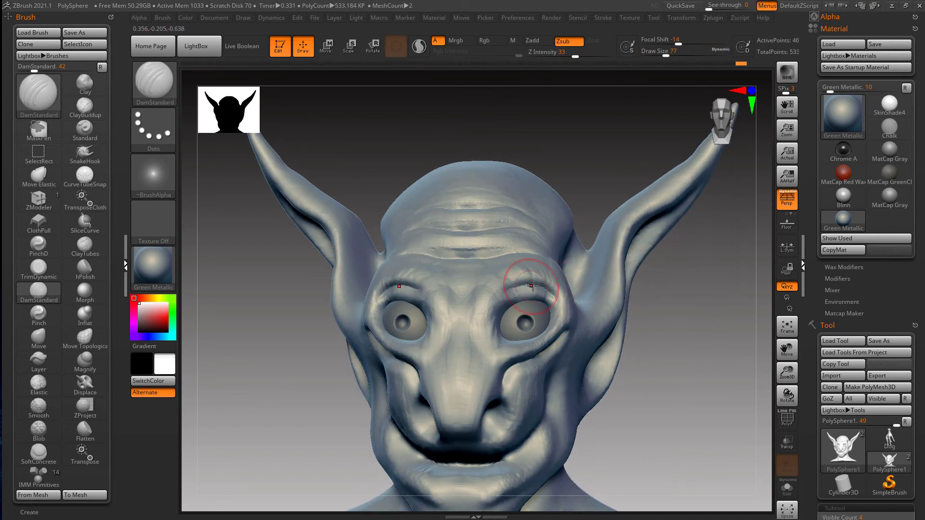
drag(532, 286, 504, 294)
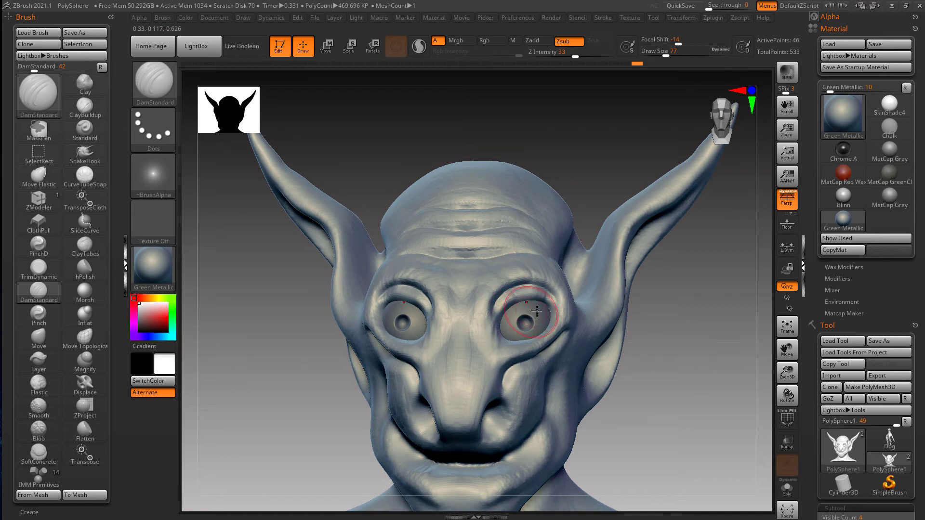
Step: Pull the upper eyelids down over the eyeballs with the Move Topological brush at draw size 120
key(b)
key(m)
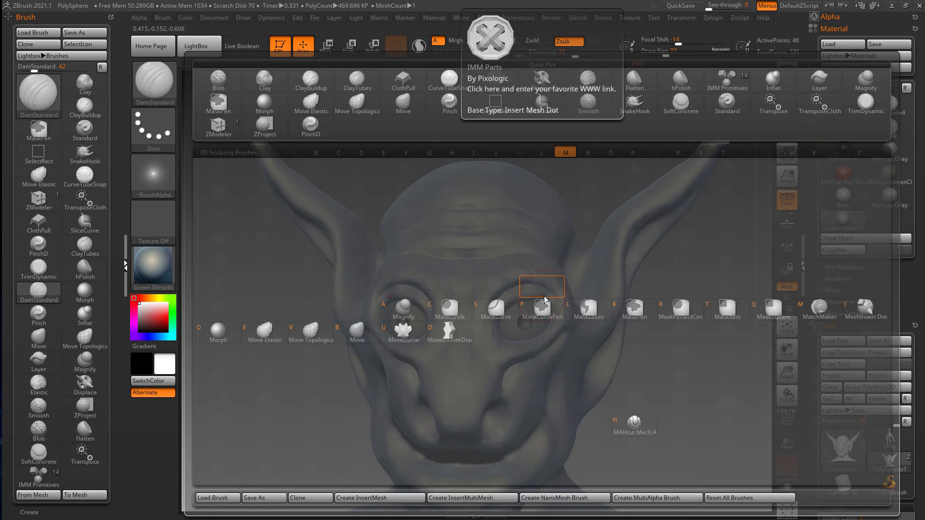
key(v)
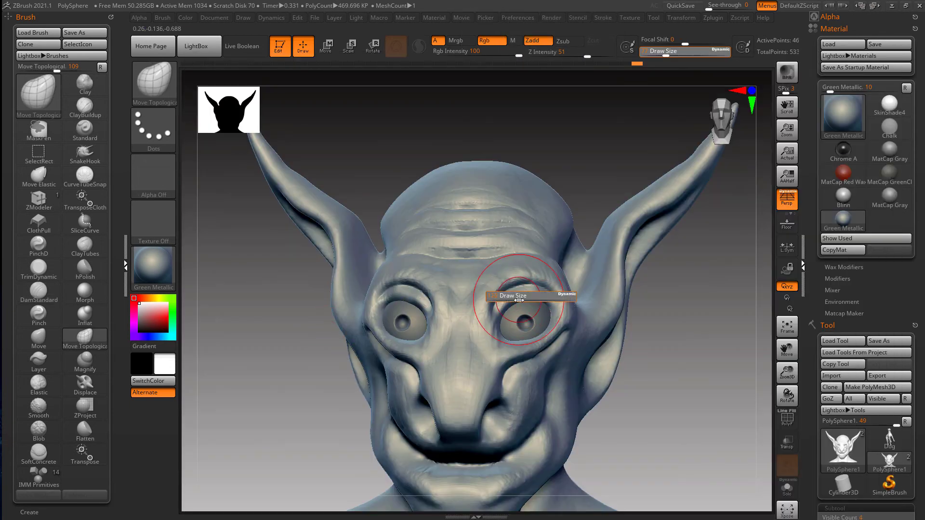
drag(515, 305, 538, 305)
right_drag(538, 298, 539, 309)
drag(534, 297, 537, 307)
right_drag(539, 306, 542, 297)
drag(540, 299, 543, 306)
right_drag(553, 309, 530, 299)
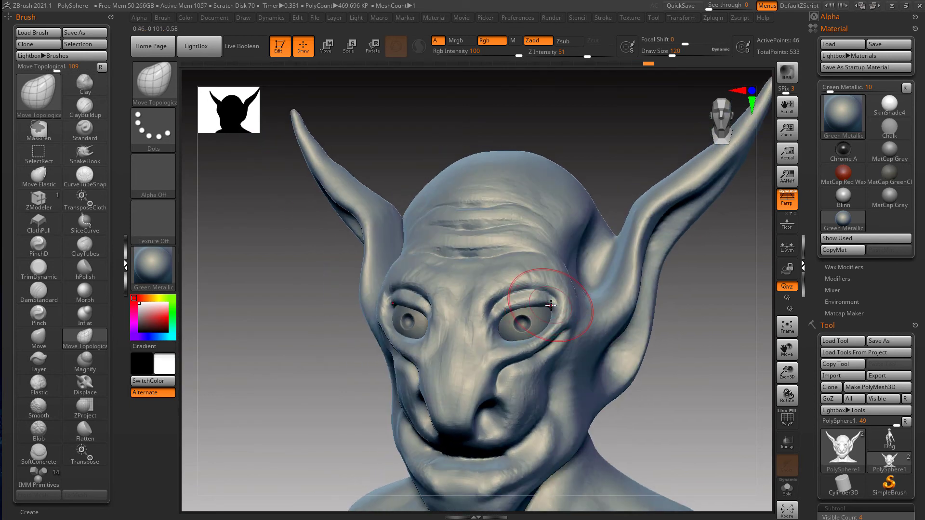
Step: Shape the inner eye corners and lower eyelids with the Move Topological brush at draw sizes 108 and 74
drag(553, 304, 497, 325)
right_drag(514, 311, 537, 304)
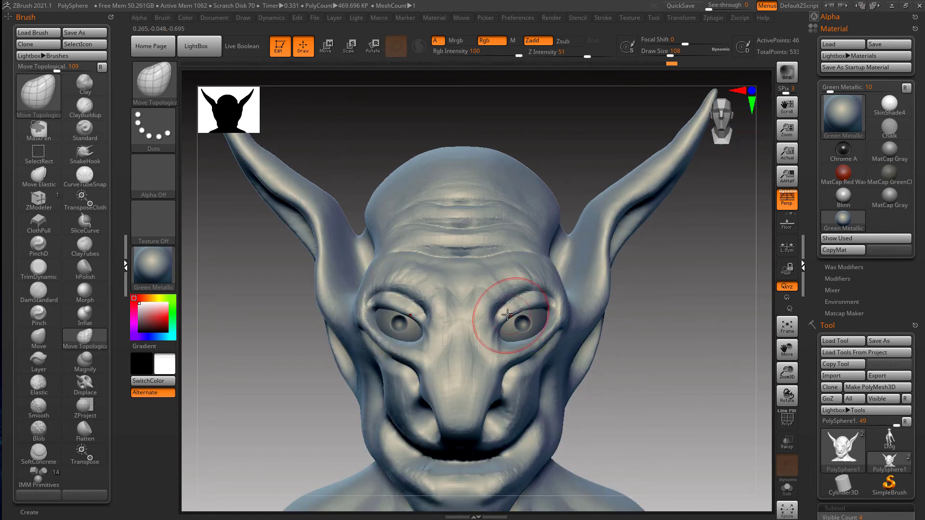
drag(498, 326, 506, 344)
key(s)
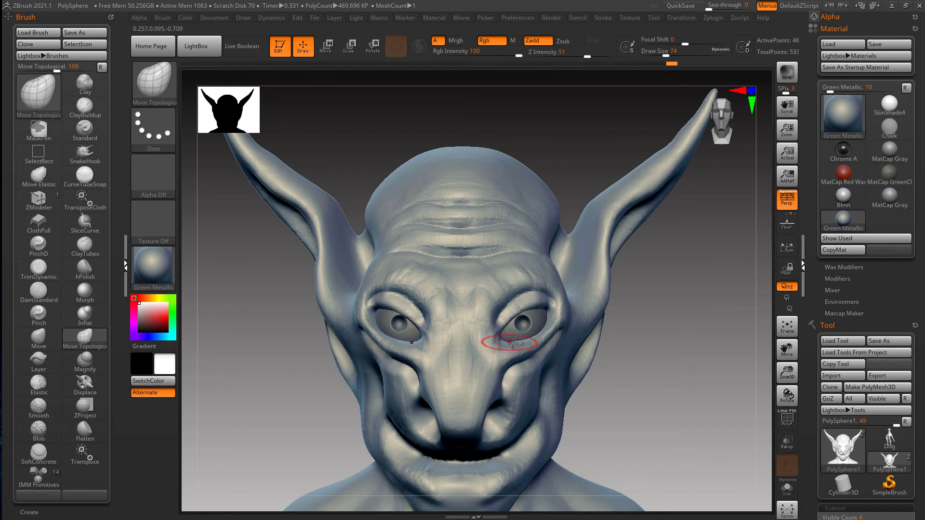
right_drag(504, 340, 486, 333)
drag(498, 329, 503, 332)
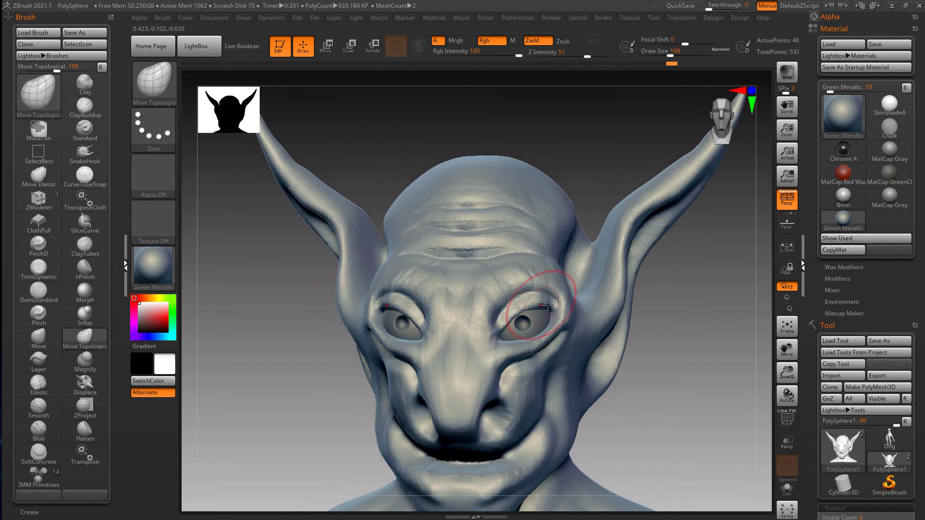
Step: Refine the upper eyelids and the inner ends of the brows with the Move Topological brush, reducing the draw size to 77
drag(548, 310, 519, 310)
key(s)
right_drag(520, 309, 498, 307)
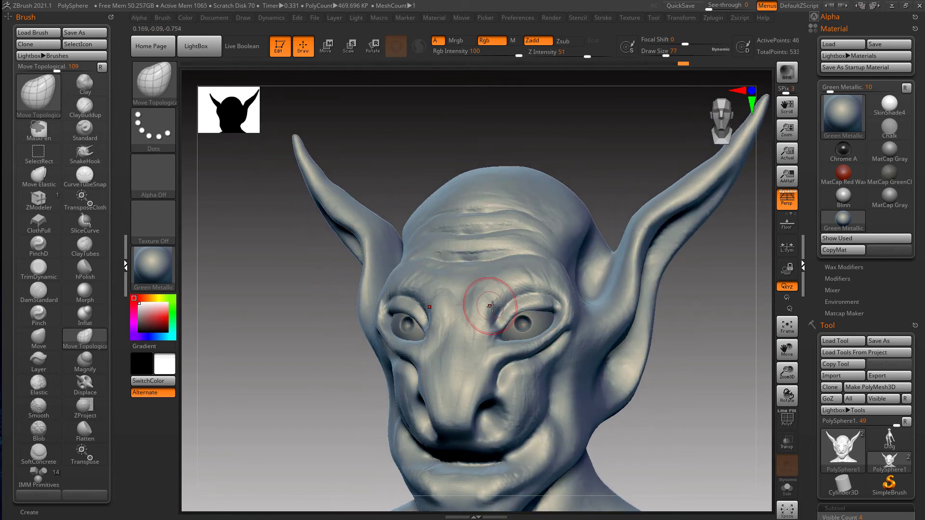
drag(495, 310, 499, 307)
right_drag(500, 307, 511, 316)
Step: Reshape the cheeks and mouth corners with the Move Topological brush, enlarging the draw size to 158
key(s)
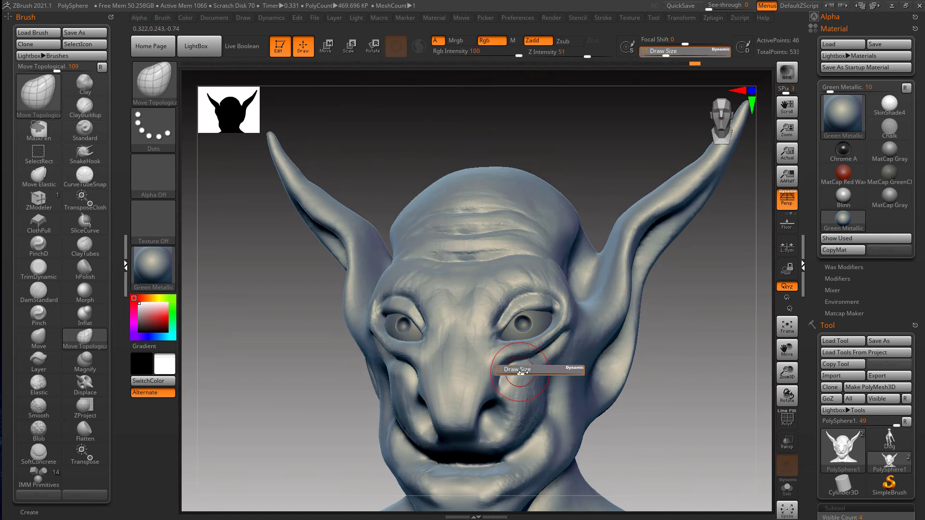
drag(515, 373, 520, 373)
drag(516, 371, 557, 378)
key(s)
drag(559, 377, 556, 375)
right_drag(556, 375, 536, 372)
drag(572, 371, 631, 366)
key(s)
ctrl+right_drag(610, 350, 597, 337)
right_drag(597, 337, 579, 351)
drag(583, 356, 582, 340)
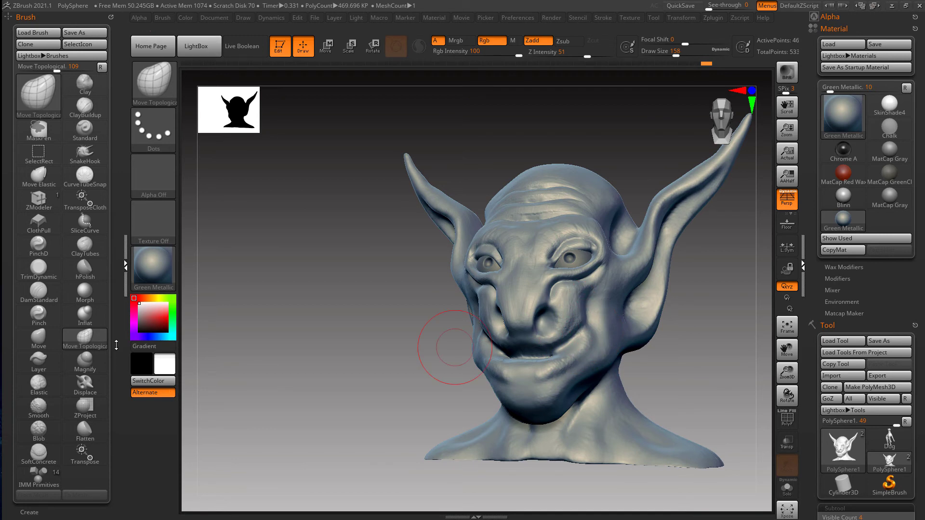
Step: Pinch the lips together into a thin closed mouth line with the Pinch brush at draw size 154
click(42, 323)
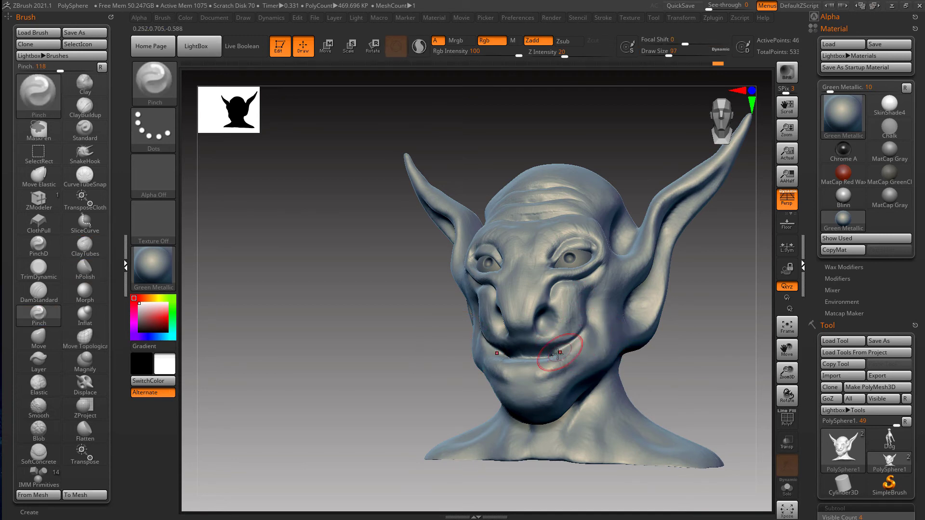
mouse_move(558, 352)
right_down()
mouse_move(568, 366)
mouse_move(559, 353)
mouse_move(568, 349)
right_up()
key(s)
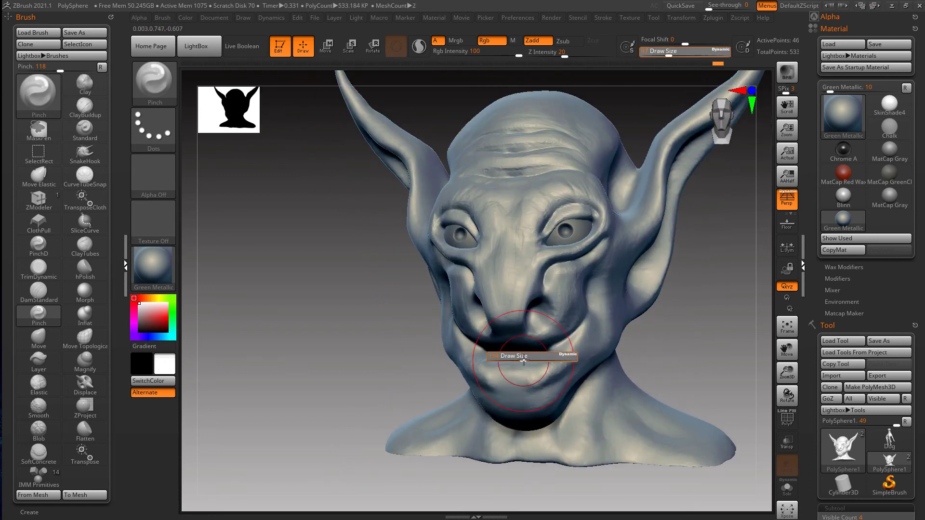
click(514, 357)
right_drag(518, 364, 515, 355)
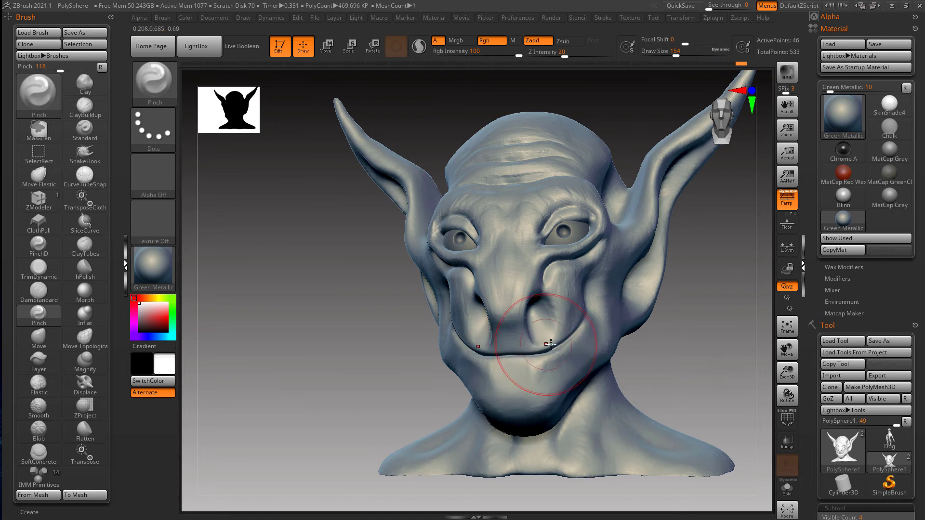
right_drag(551, 344, 575, 352)
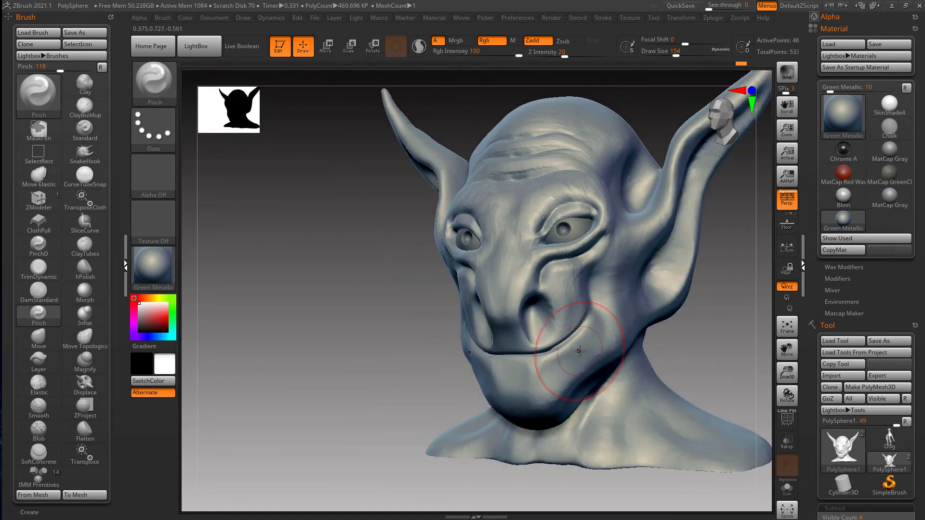
Step: Bend the lip line and mouth corners with the Move brush at draw size 116
key(b)
key(m)
key(v)
key(s)
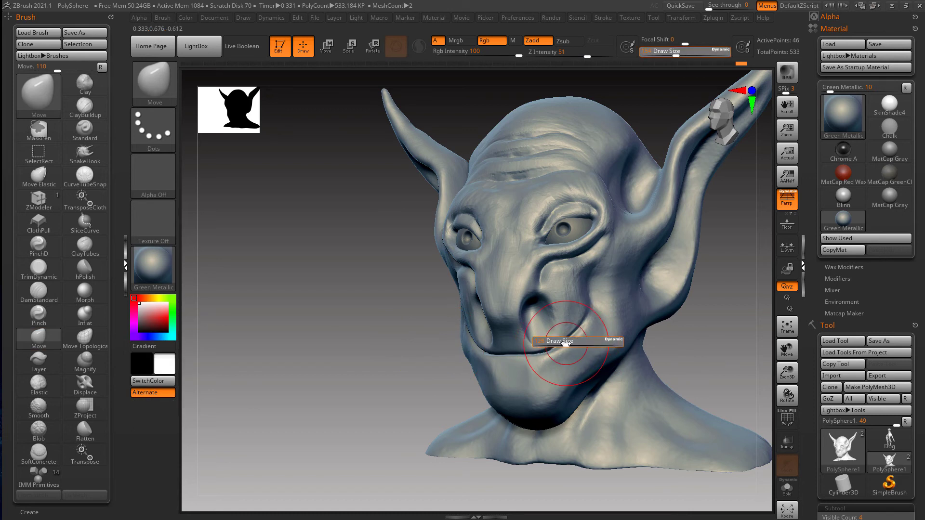
drag(566, 343, 564, 350)
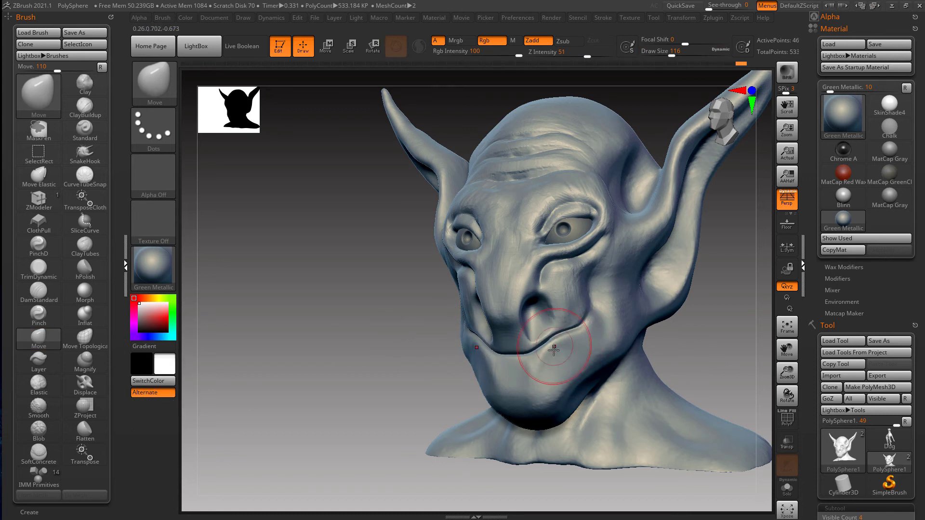
right_drag(554, 350, 517, 362)
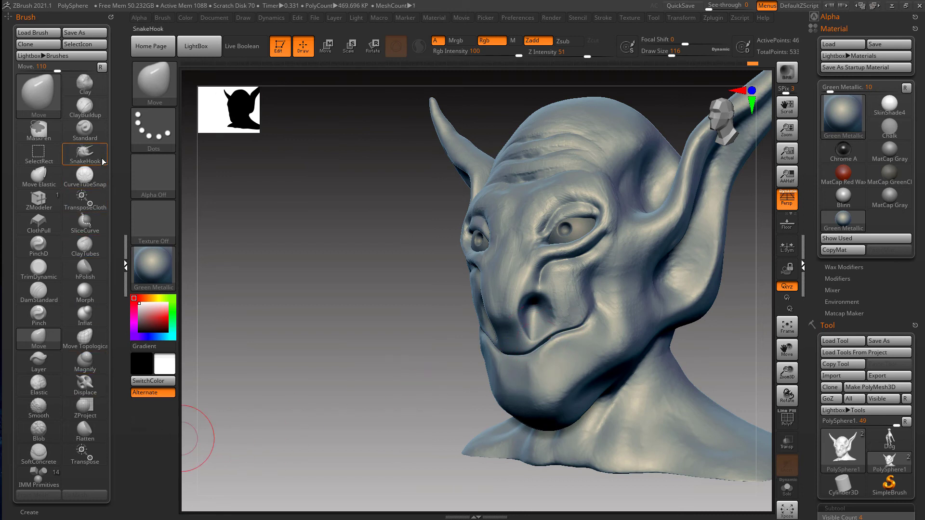
Step: Build up the lower and upper lips with the ClayBuildup brush at draw sizes 56 and 49
click(91, 115)
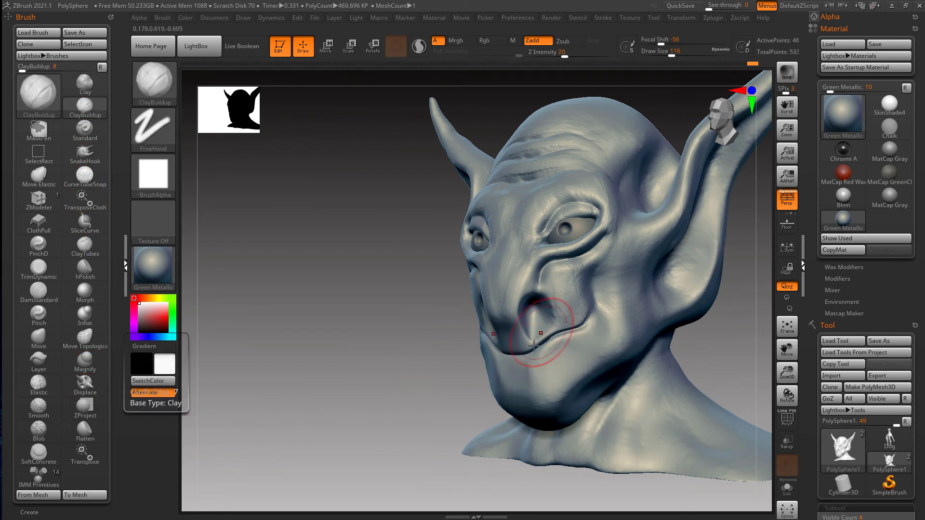
key(s)
drag(531, 354, 524, 355)
right_drag(524, 355, 534, 353)
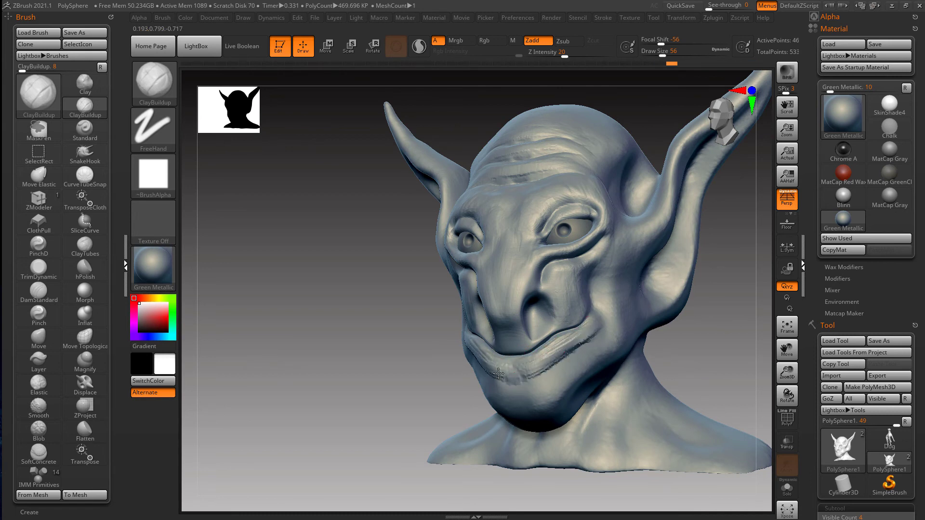
key(bracketleft)
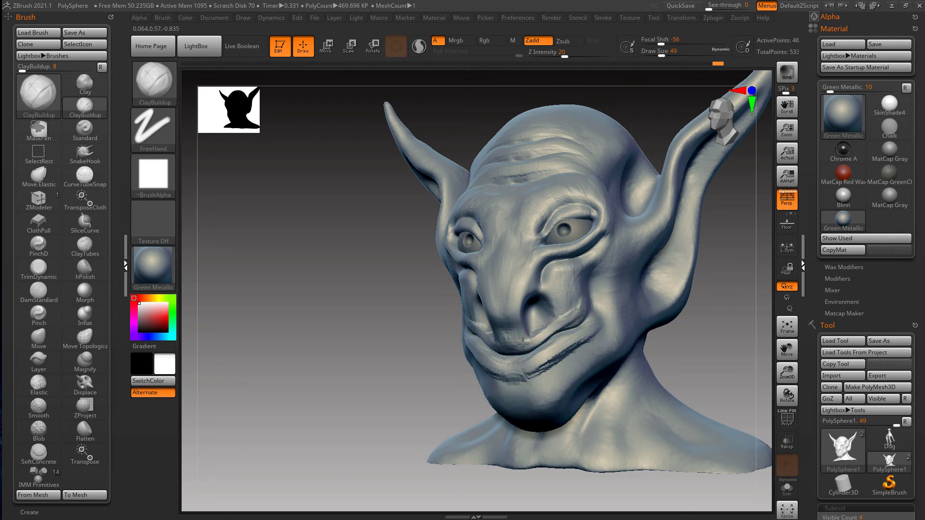
mouse_move(545, 366)
mouse_down()
mouse_move(522, 369)
mouse_move(590, 341)
mouse_move(532, 371)
mouse_up()
Step: Smooth the new clay on both lips and below the nose at draw size 49
key(shift)
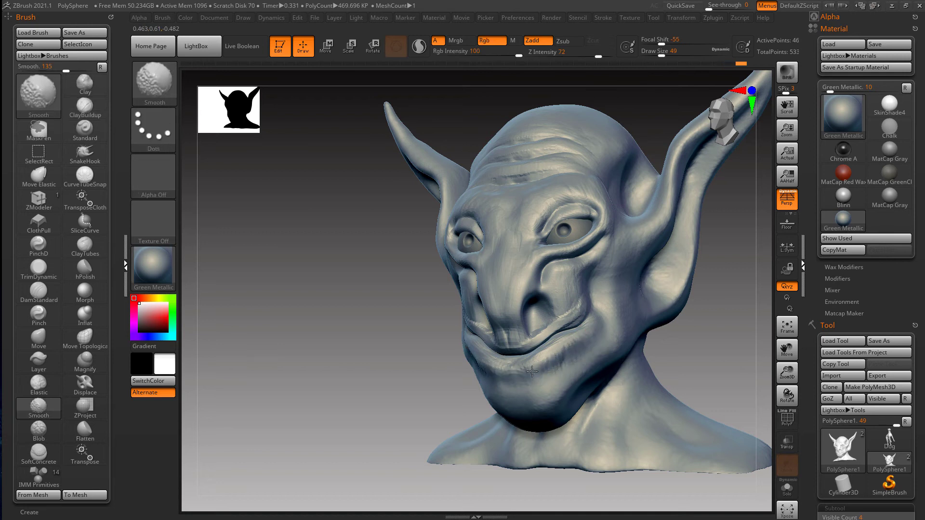
shift+drag(560, 323, 563, 322)
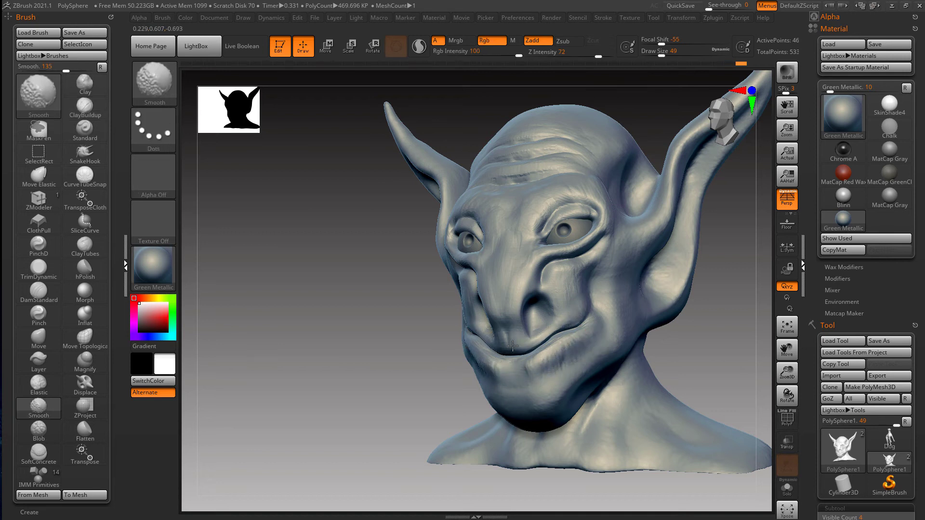
shift+drag(512, 346, 506, 332)
Step: Smooth the brow area above the eyes at draw size 77
mouse_move(557, 355)
right_down()
mouse_move(583, 352)
mouse_move(552, 263)
right_up()
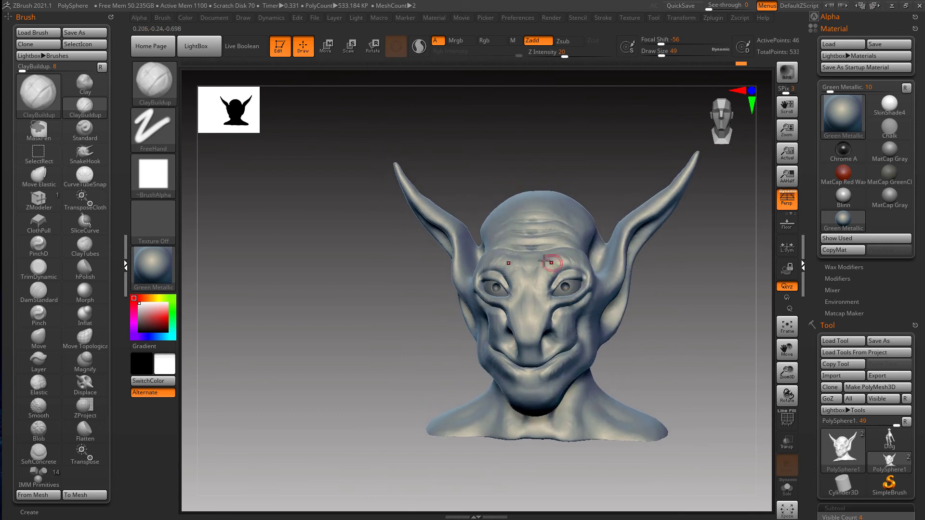
key(shift)
right_drag(621, 333, 622, 319)
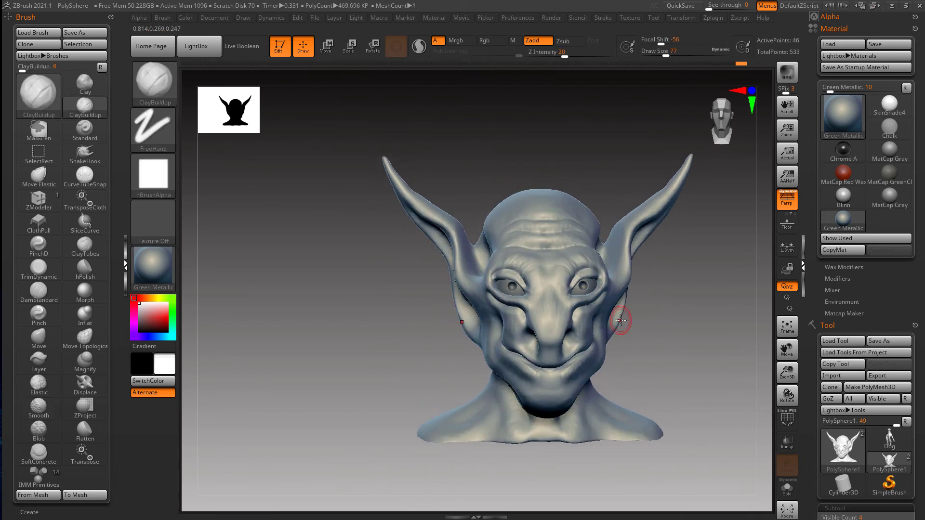
mouse_move(574, 277)
right_down()
mouse_move(559, 281)
mouse_move(601, 259)
right_up()
shift+drag(600, 259, 593, 261)
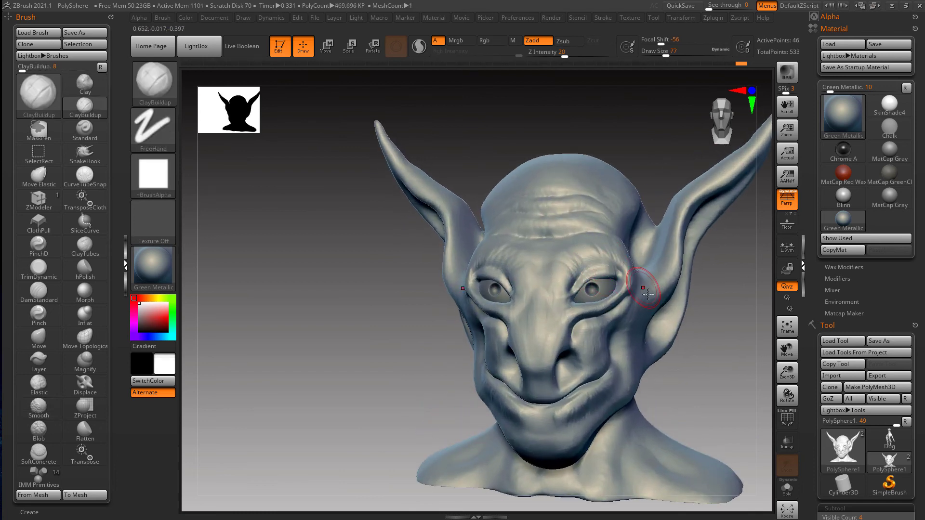
alt+right_drag(668, 331, 620, 325)
drag(625, 330, 620, 322)
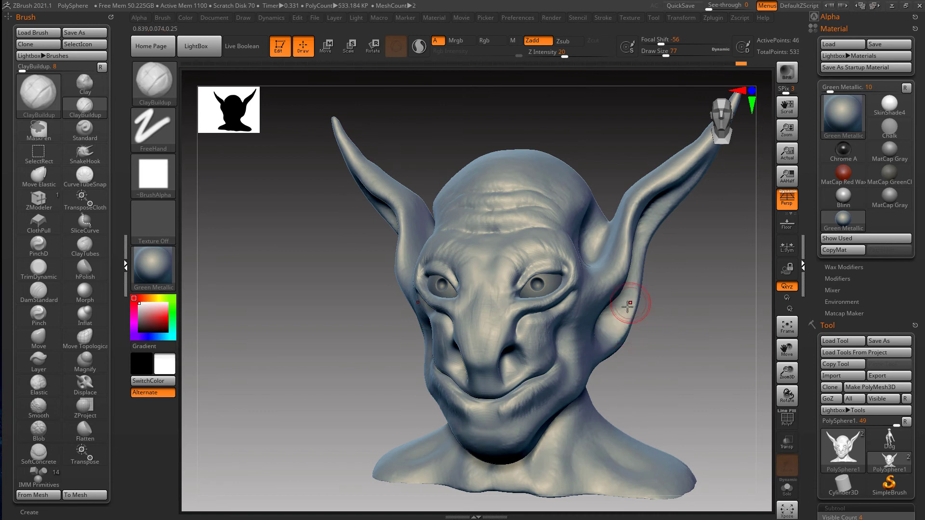
right_drag(652, 303, 650, 317)
key(shift+f)
key(shift+f)
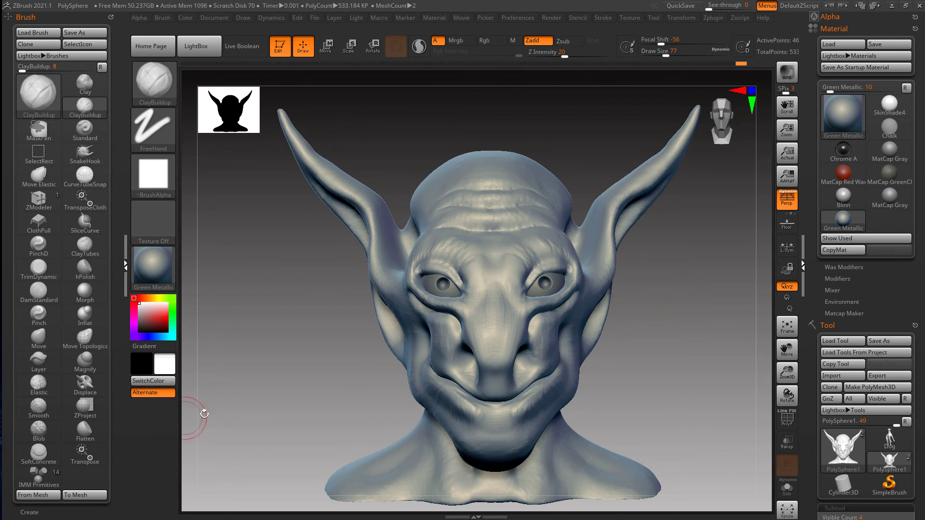
Step: Carve the creases above both upper eyelids with the DamStandard brush at draw size 59
click(44, 300)
mouse_move(524, 294)
alt+right_down()
mouse_move(522, 312)
mouse_move(554, 303)
mouse_move(544, 303)
alt+right_up()
key(s)
mouse_move(558, 271)
mouse_down()
mouse_move(512, 285)
mouse_move(508, 306)
mouse_up()
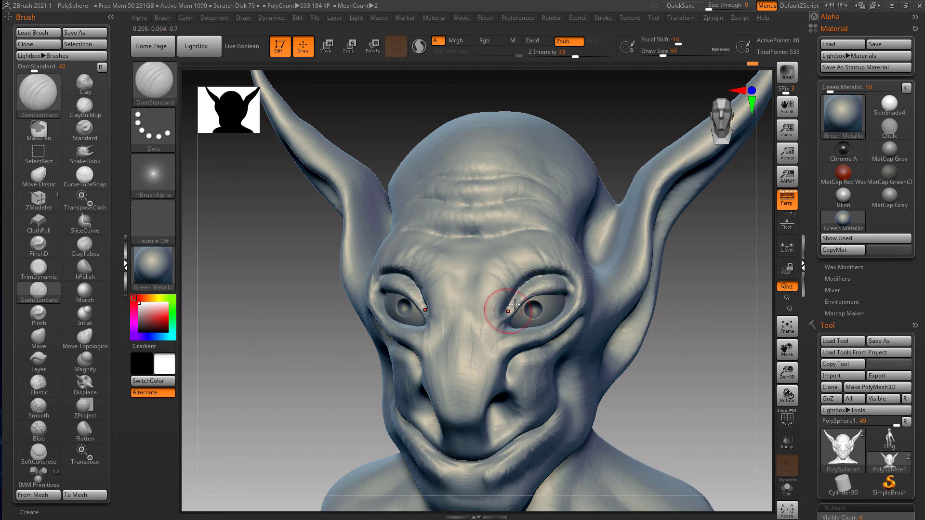
drag(555, 272, 573, 290)
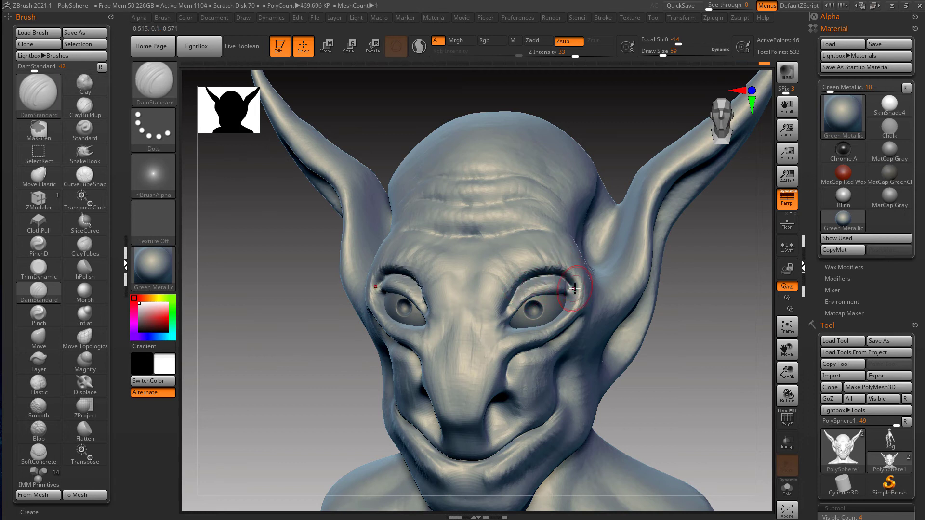
Step: Cut creases from the outer eye corners toward the ears and extend the forehead wrinkles around the temples with DamStandard
right_drag(575, 289, 571, 290)
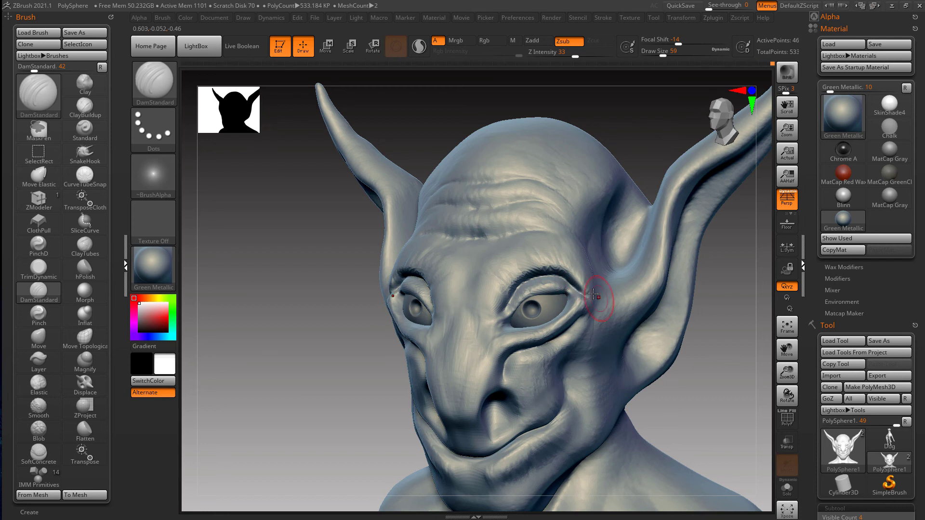
right_drag(609, 271, 592, 295)
mouse_move(596, 299)
mouse_down()
mouse_move(627, 287)
mouse_move(633, 262)
mouse_up()
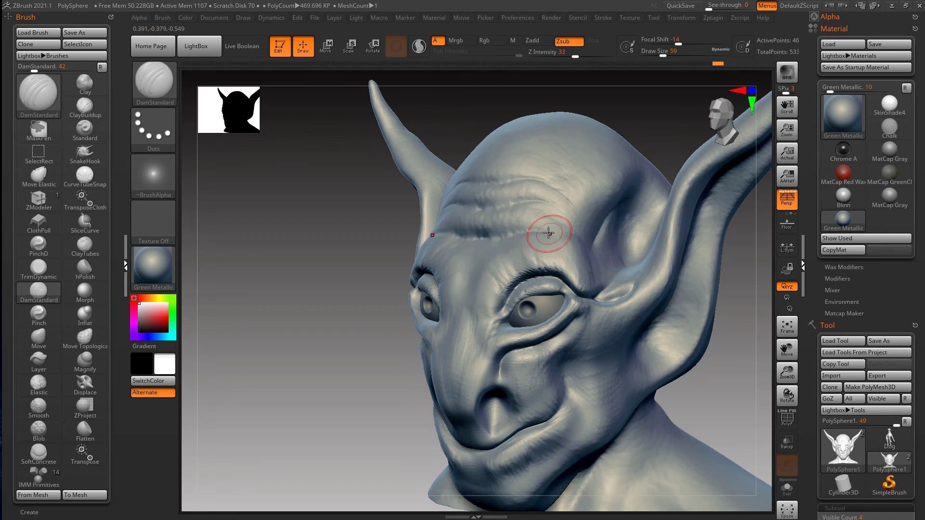
drag(551, 232, 592, 236)
mouse_move(552, 209)
mouse_down()
mouse_move(594, 224)
mouse_move(630, 204)
mouse_up()
Step: Carve folds below the earlobe and down the neck with DamStandard at draw sizes 83 and 145
mouse_move(645, 256)
ctrl+right_down()
mouse_move(630, 242)
mouse_move(684, 289)
mouse_move(689, 320)
mouse_move(641, 333)
mouse_move(637, 358)
mouse_move(632, 347)
mouse_move(648, 353)
mouse_move(548, 299)
ctrl+right_up()
key(s)
drag(547, 299, 555, 292)
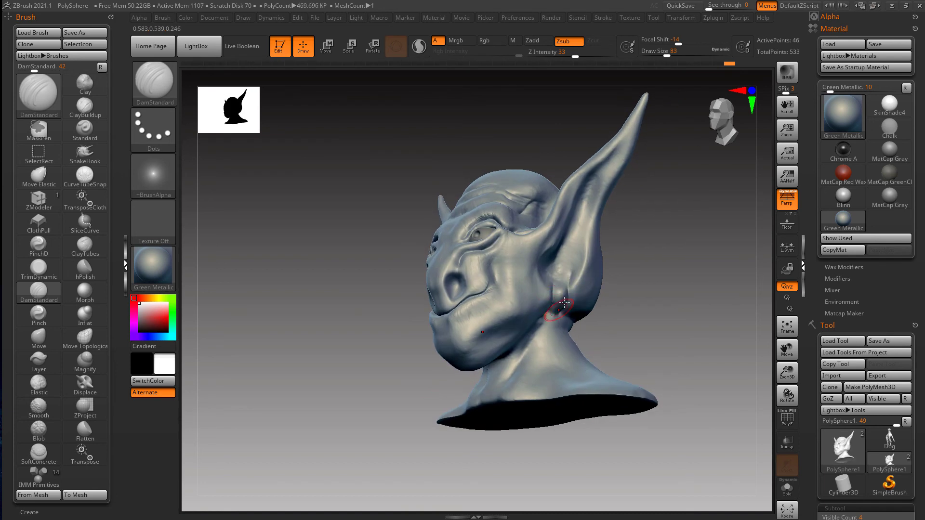
drag(555, 315, 569, 303)
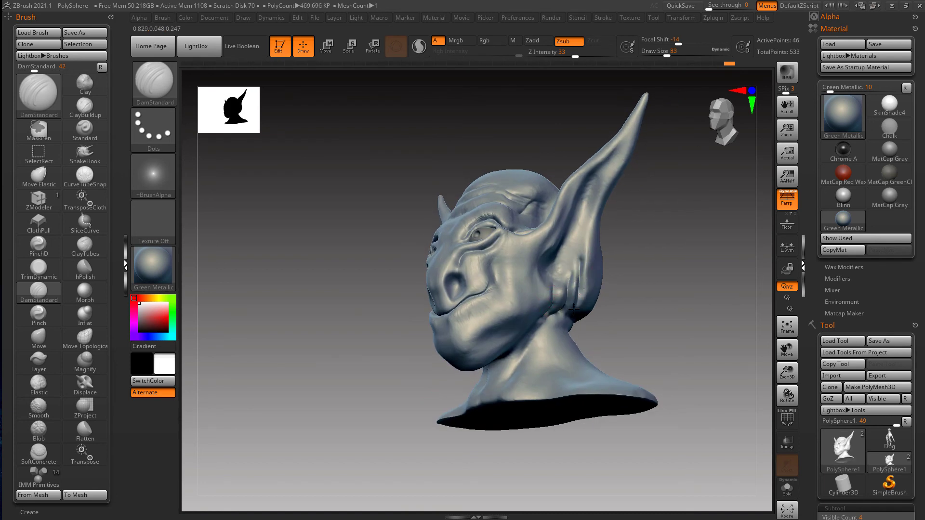
mouse_move(557, 320)
right_down()
mouse_move(567, 312)
mouse_move(589, 320)
mouse_move(527, 326)
mouse_move(501, 316)
right_up()
key(])
key(])
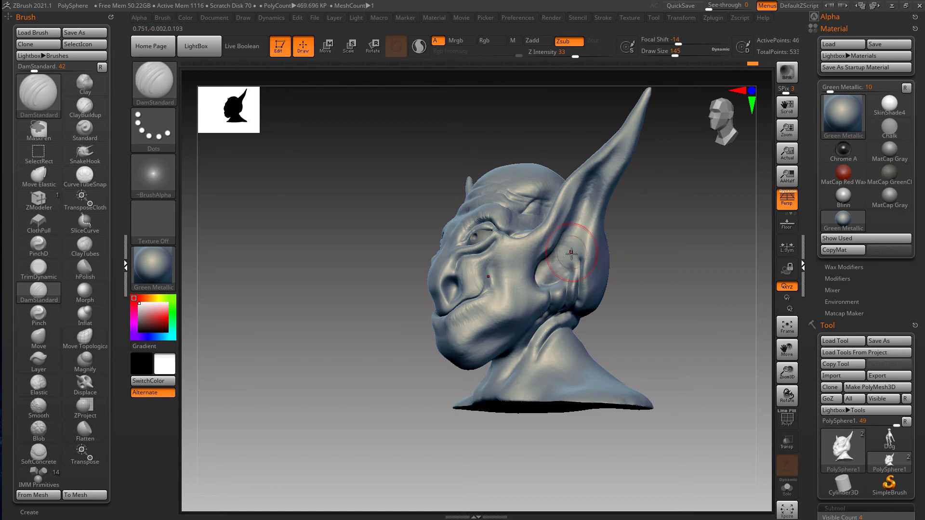
Step: Smooth the upper forehead at draw size 145
right_drag(571, 253, 589, 270)
mouse_move(619, 356)
right_down()
mouse_move(599, 337)
mouse_move(609, 331)
mouse_move(582, 314)
right_up()
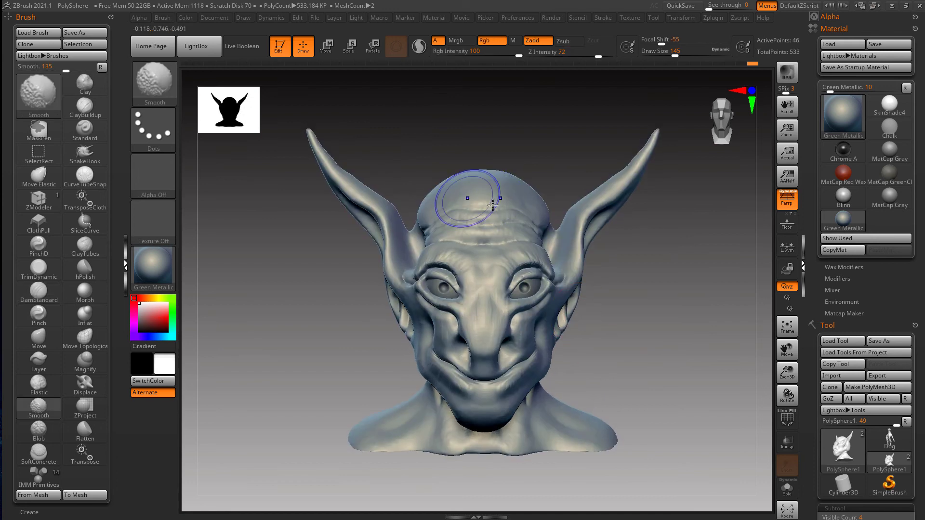
mouse_move(615, 347)
right_down()
mouse_move(613, 331)
mouse_move(574, 339)
mouse_move(601, 353)
mouse_move(644, 342)
mouse_move(625, 355)
mouse_move(640, 336)
mouse_move(641, 298)
mouse_move(633, 355)
right_up()
Step: Compare the bust from the side with perspective on and off
key(w)
key(q)
key(p)
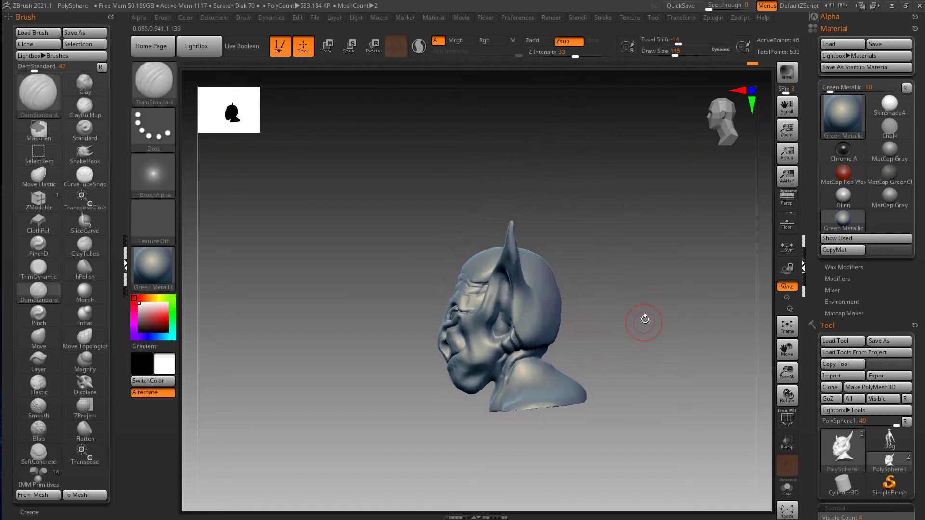
key(p)
key(p)
key(p)
key(p)
key(p)
drag(634, 333, 652, 331)
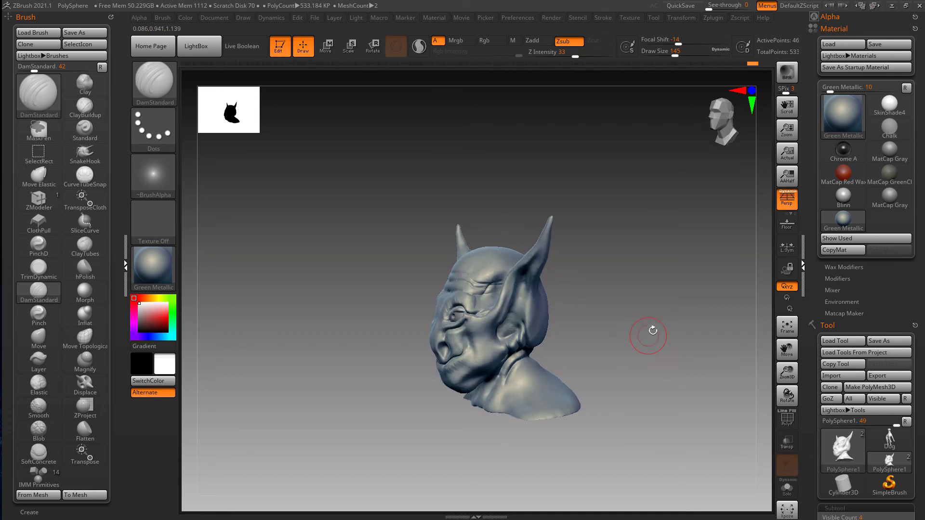
Step: Compare camera focal lengths of 85 and 35 mm, settle on 85 mm, and check the front view with perspective toggled
click(244, 18)
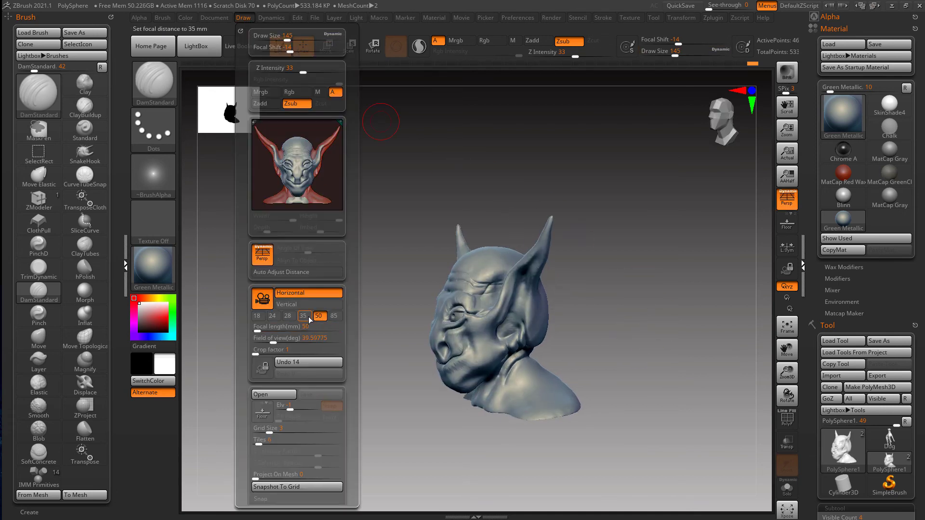
click(334, 316)
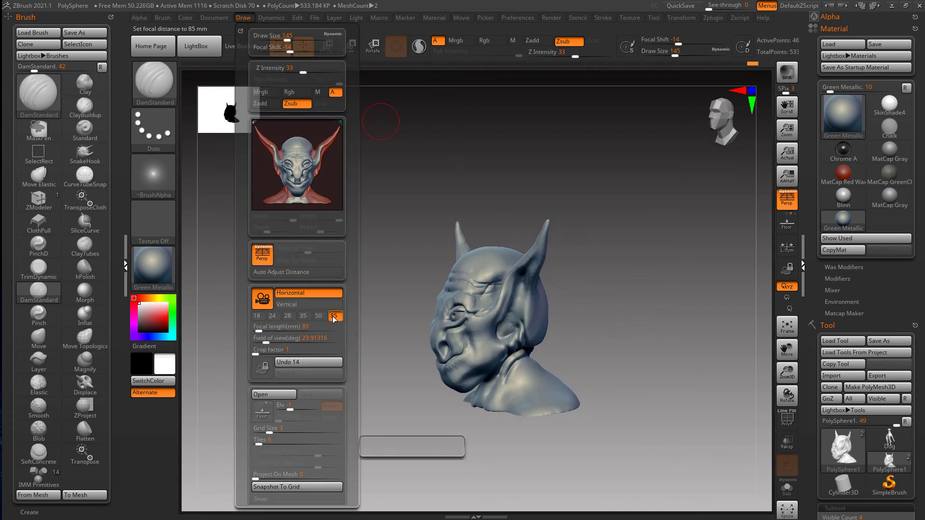
click(304, 317)
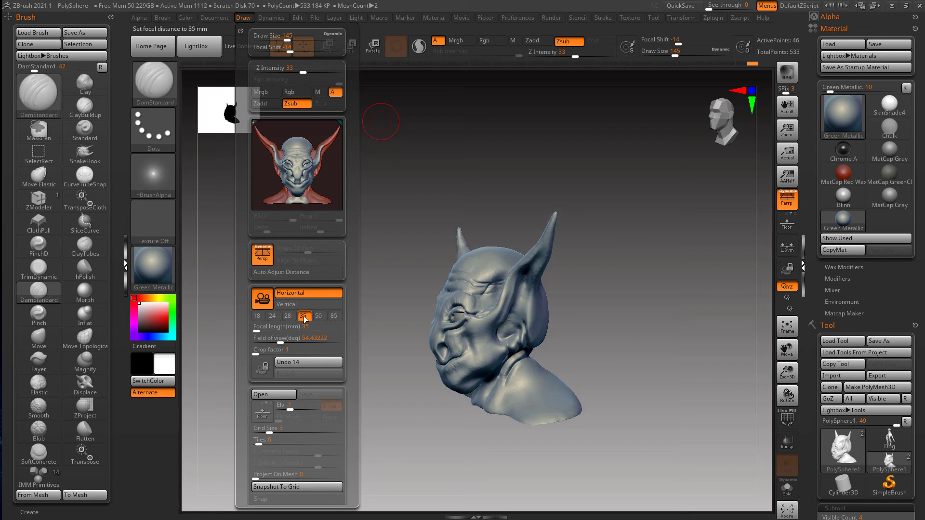
click(273, 317)
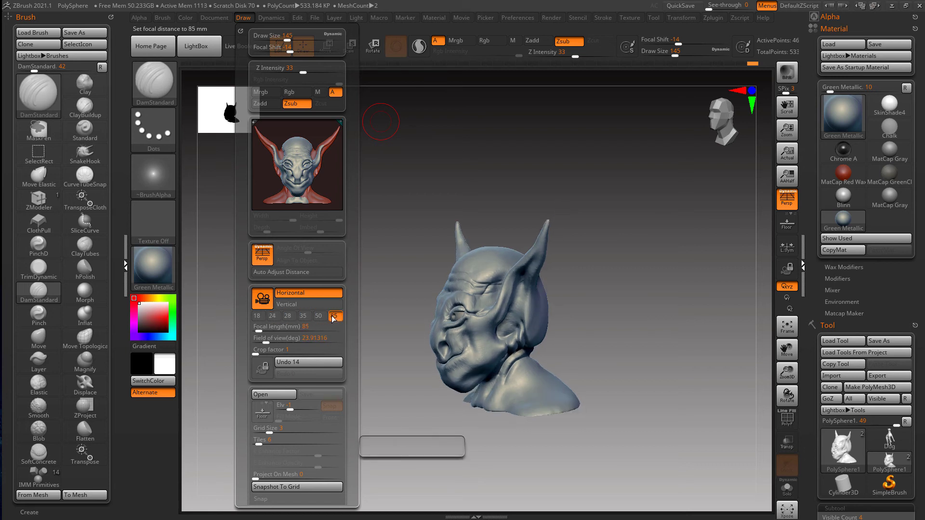
shift+drag(613, 320, 650, 319)
key(p)
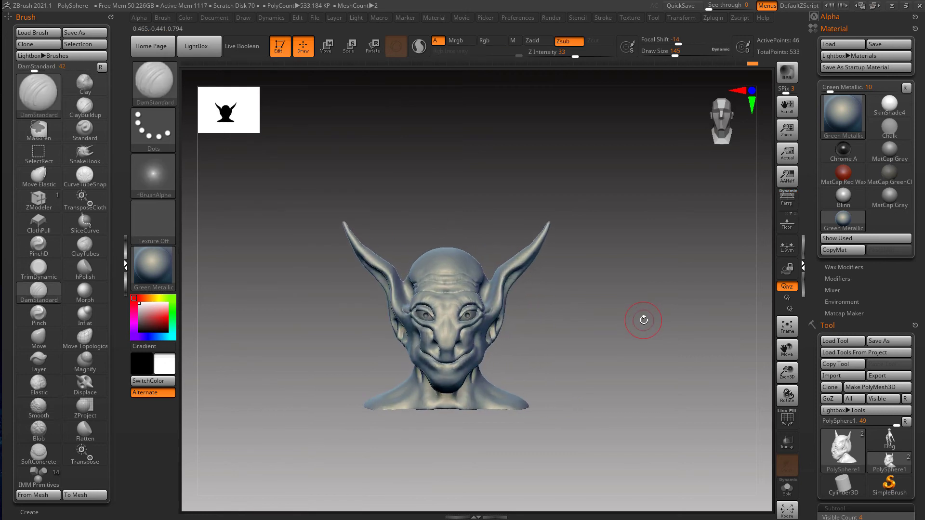
key(p)
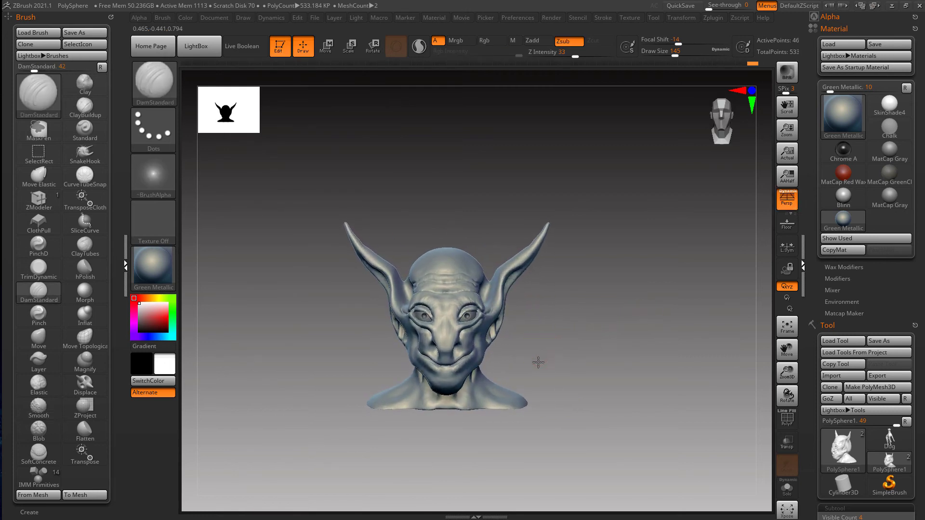
Step: Reshape the lower edge of the chest with the Move Topological brush at draw size 257
mouse_move(538, 362)
mouse_down()
mouse_move(563, 341)
mouse_move(558, 334)
mouse_move(570, 337)
mouse_up()
key(b)
key(m)
key(t)
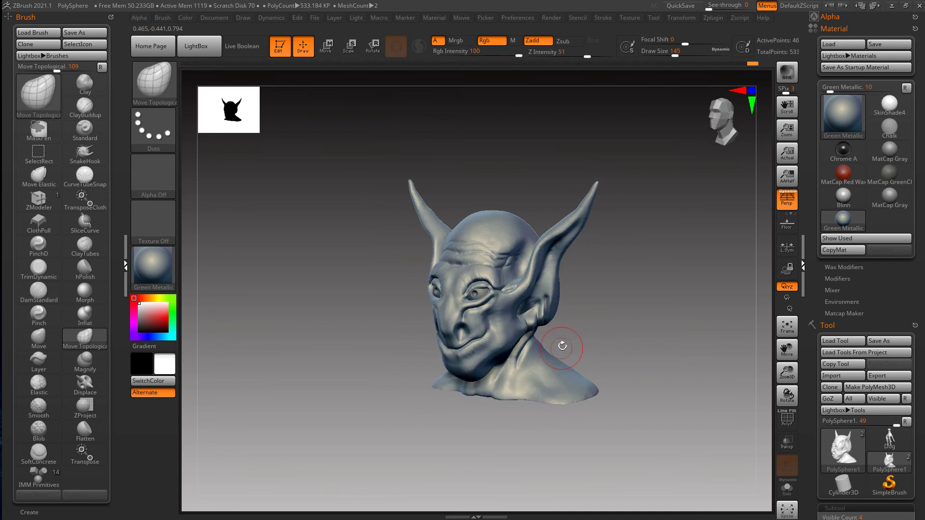
key(s)
drag(521, 384, 531, 385)
right_drag(533, 398, 523, 395)
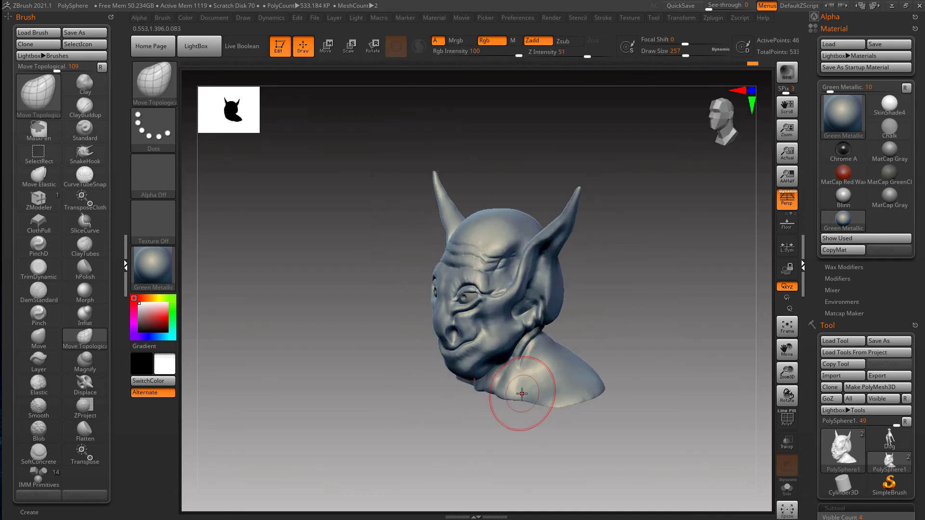
drag(521, 399, 516, 393)
right_drag(517, 392, 492, 395)
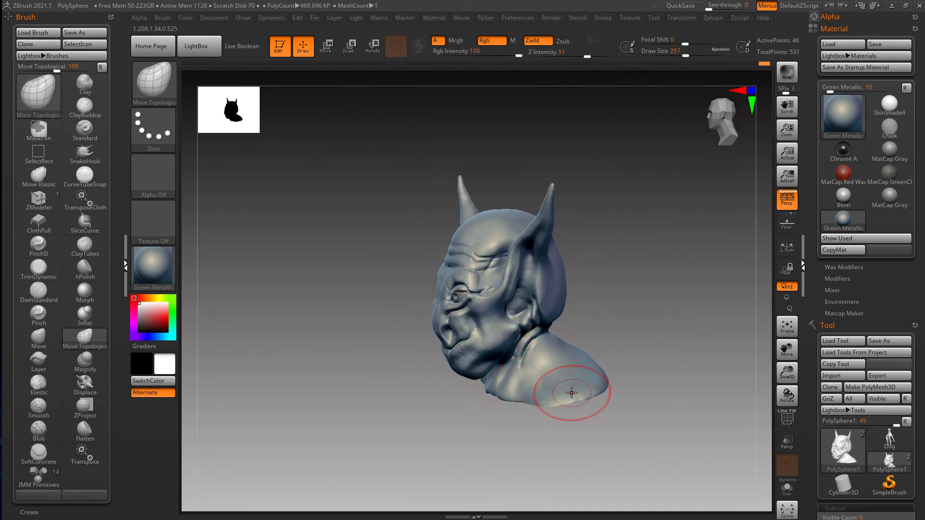
Step: Adjust the shoulder and back of the bust with Move Topological at draw size 324
right_drag(597, 385, 577, 379)
key(s)
drag(615, 380, 622, 380)
mouse_move(620, 382)
right_down()
mouse_move(606, 380)
mouse_move(665, 356)
right_up()
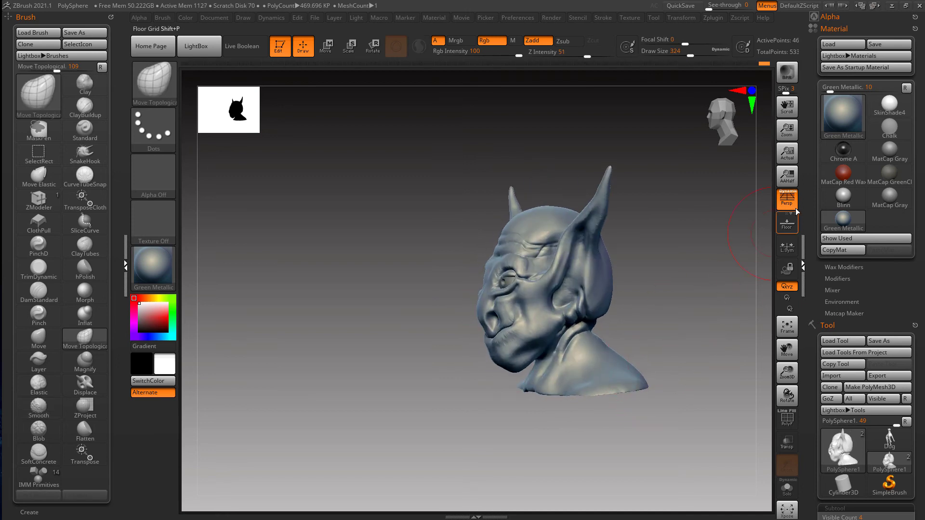
Step: Subdivide the goblin bust mesh by one level
click(839, 30)
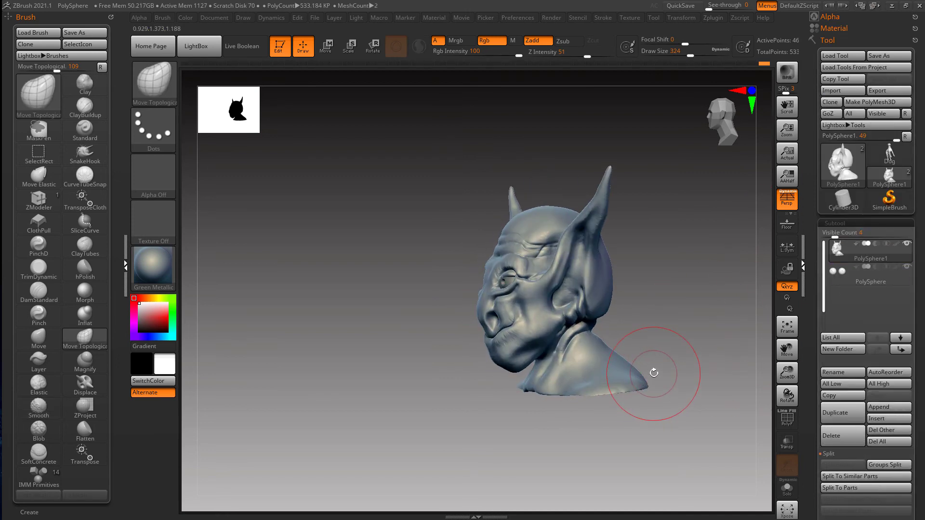
key(ctrl)
key(ctrl+d)
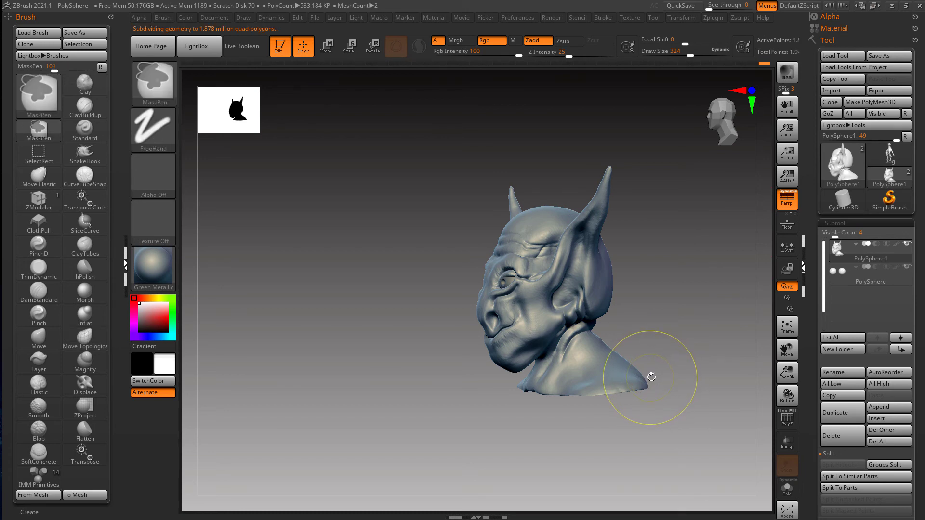
Step: Refine the shoulder shape with Move Topological, setting the draw size to 239
click(125, 263)
mouse_move(591, 389)
mouse_down()
mouse_move(646, 364)
mouse_move(611, 380)
mouse_move(679, 244)
mouse_move(607, 362)
mouse_move(622, 368)
mouse_move(604, 370)
mouse_up()
key(s)
click(602, 370)
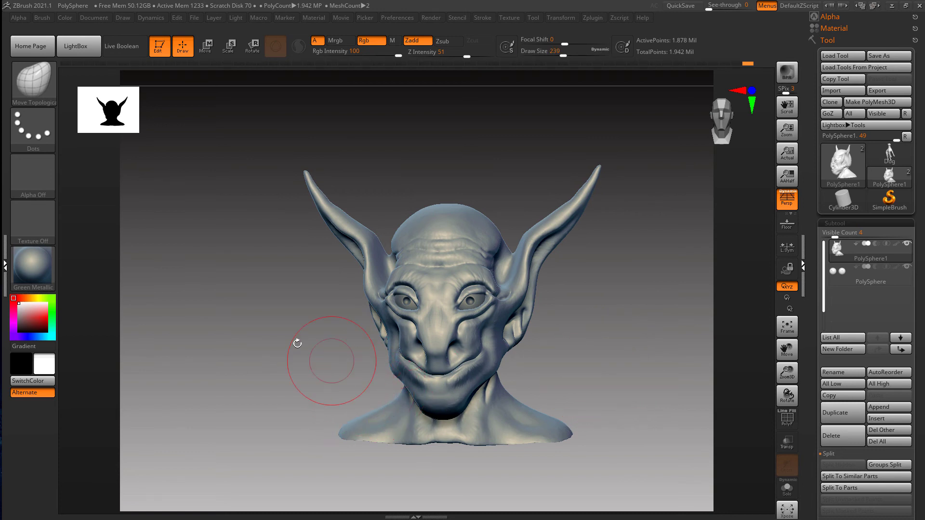
Step: Switch to the Standard brush and load Alpha 08 as its alpha
click(3, 267)
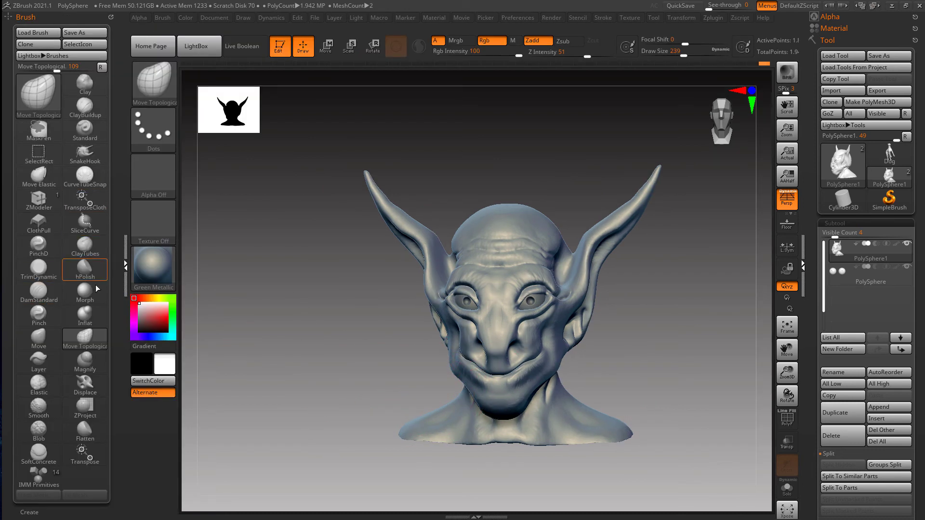
click(94, 138)
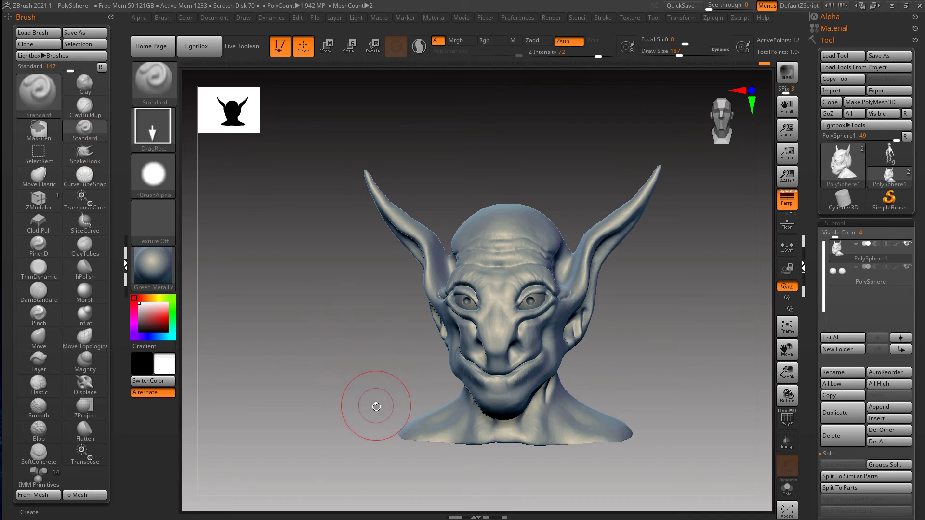
mouse_move(373, 405)
alt+mouse_down()
mouse_move(363, 422)
mouse_move(659, 316)
alt+mouse_up()
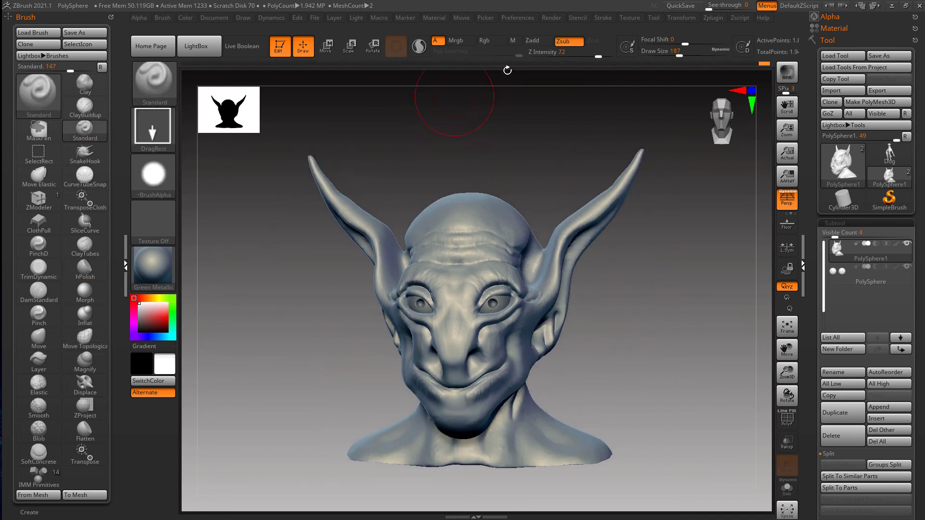
click(603, 18)
click(830, 17)
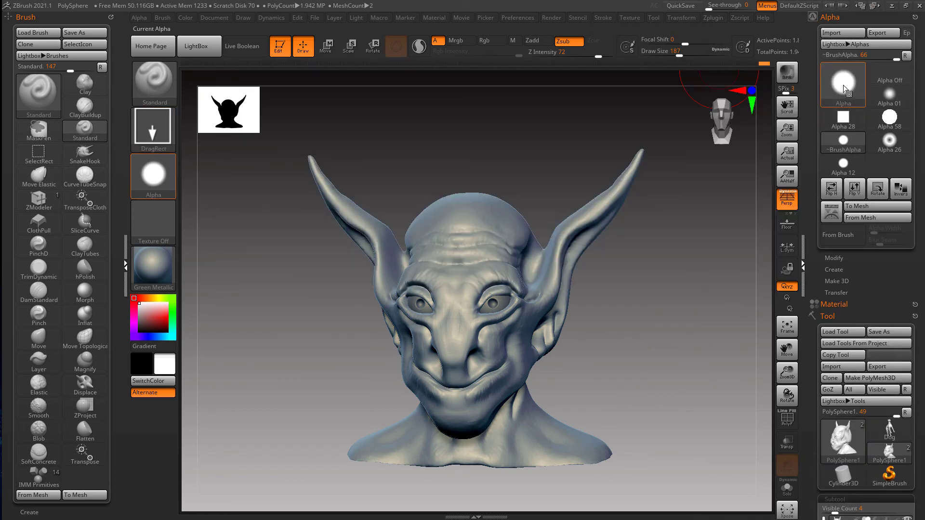
click(844, 89)
click(829, 103)
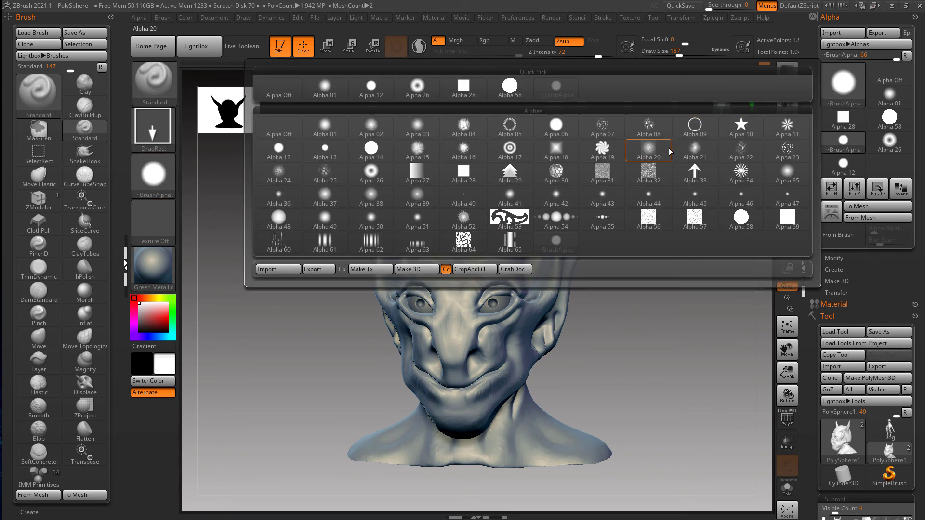
click(659, 133)
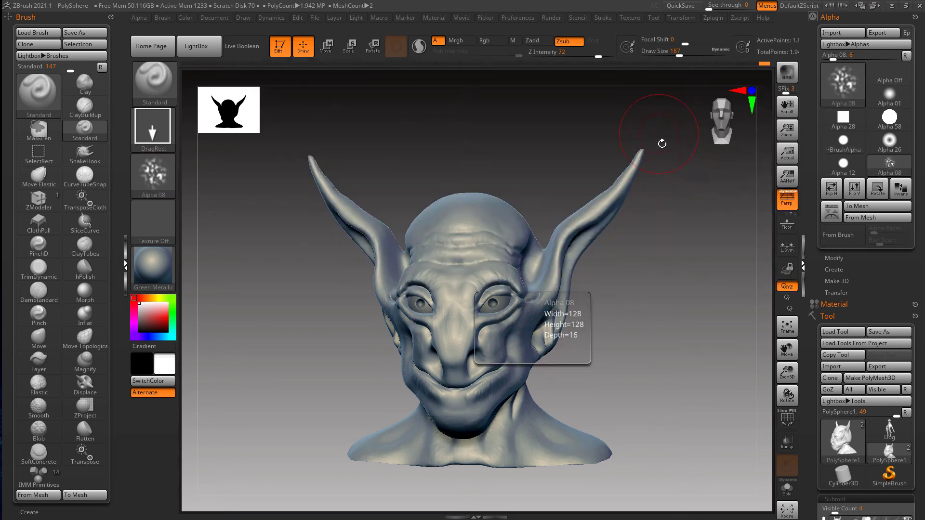
Step: Set the Z Intensity to 18 after test-stamping the alpha on the back of the head, and undo the test stamps
mouse_move(585, 344)
mouse_down()
mouse_move(473, 323)
mouse_move(483, 356)
mouse_move(481, 342)
mouse_move(512, 337)
mouse_up()
key(ctrl+z)
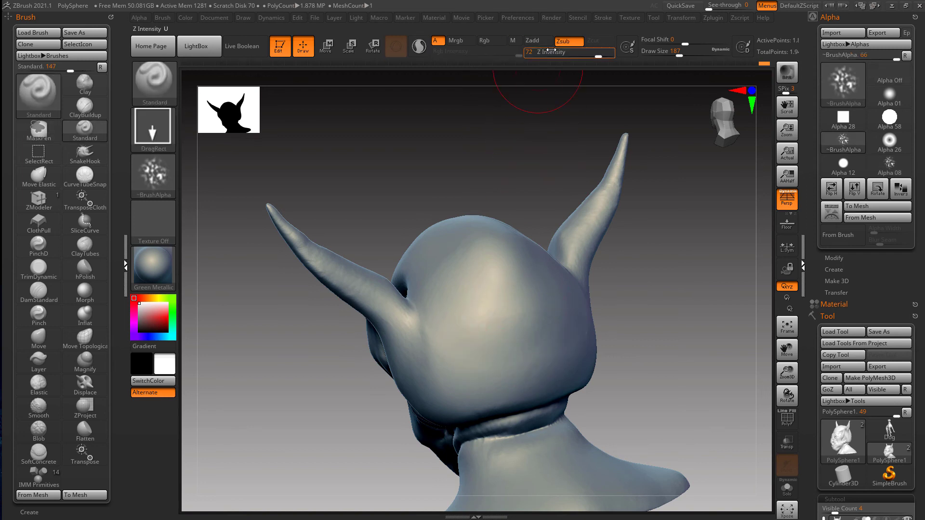
drag(547, 52, 542, 54)
drag(487, 291, 536, 275)
drag(542, 53, 553, 54)
drag(470, 289, 497, 326)
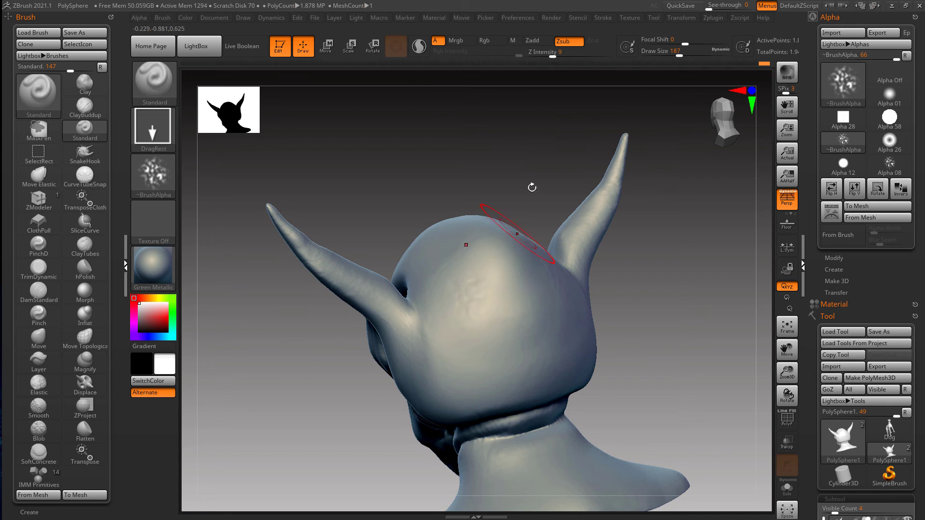
drag(552, 57, 563, 57)
drag(510, 314, 543, 305)
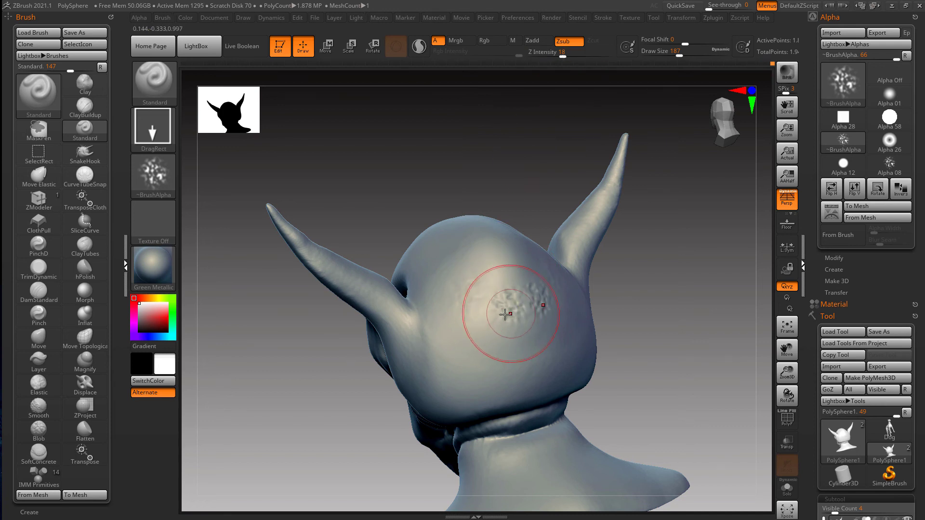
key(ctrl+z)
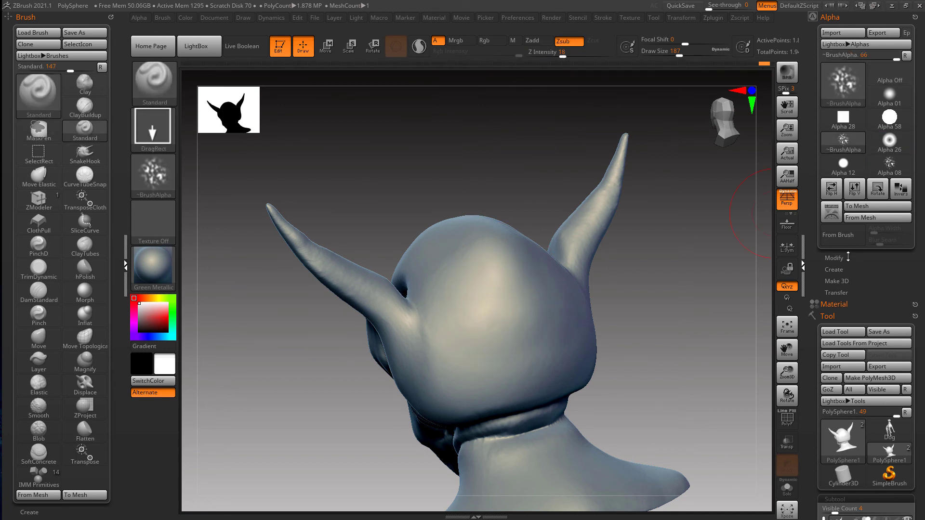
Step: Set the contrast of the loaded brush alpha to 3
click(848, 257)
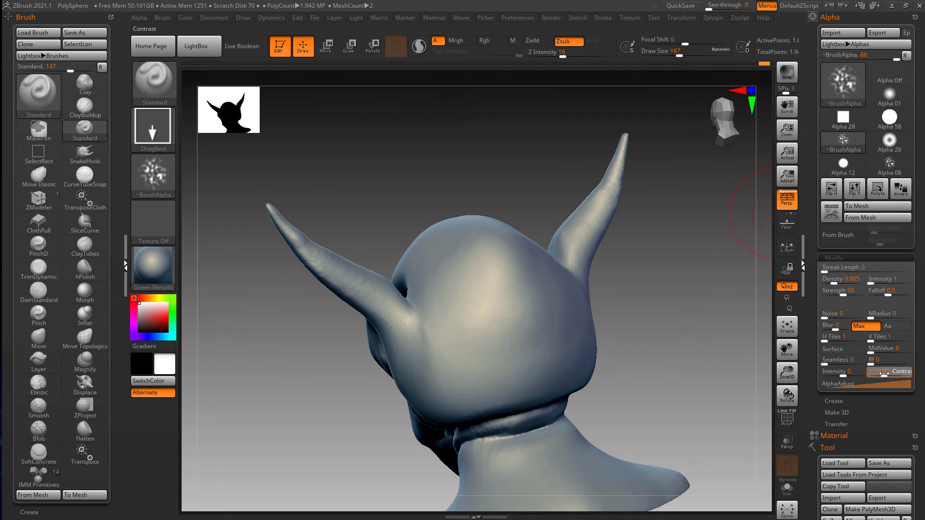
drag(884, 374, 885, 373)
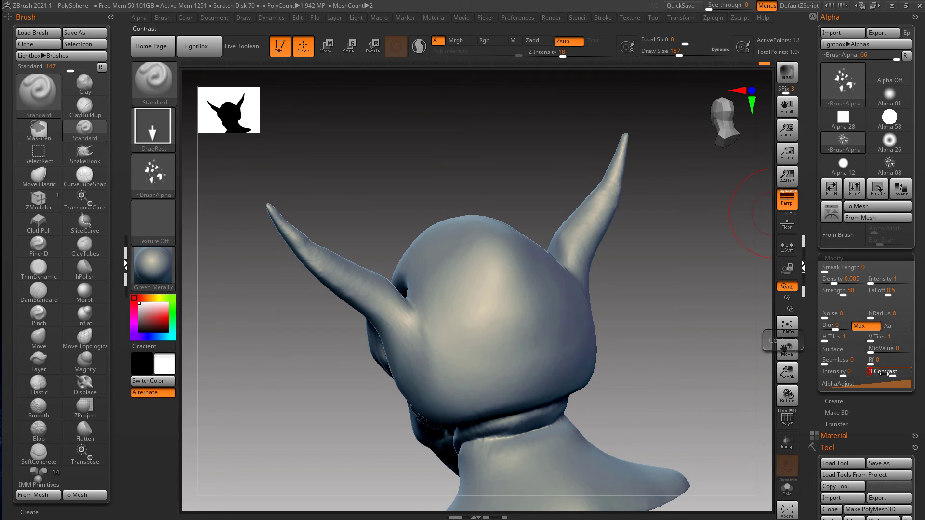
text(3)
key(Return)
Step: Stamp the skin alpha in overlapping patches across the crown, sides and back of the head
drag(465, 277, 494, 304)
drag(506, 273, 517, 333)
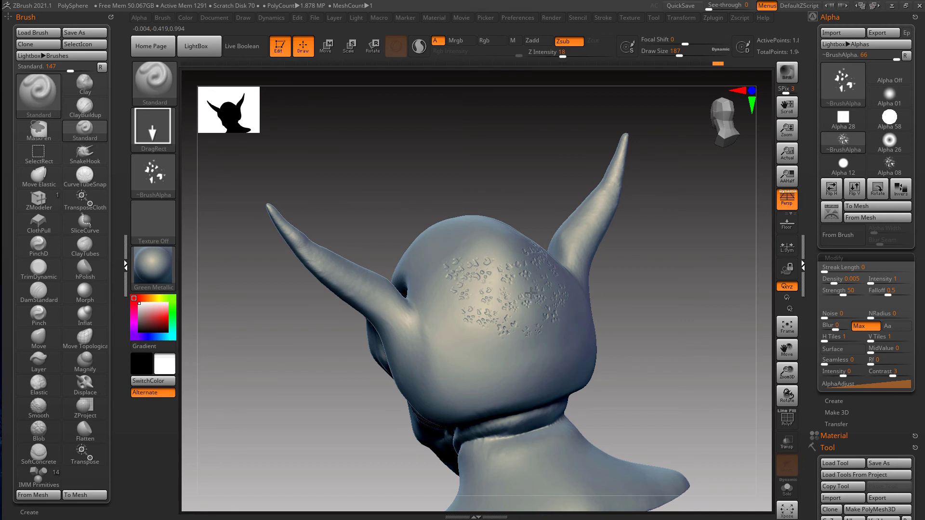
right_drag(525, 299, 498, 241)
drag(460, 255, 461, 273)
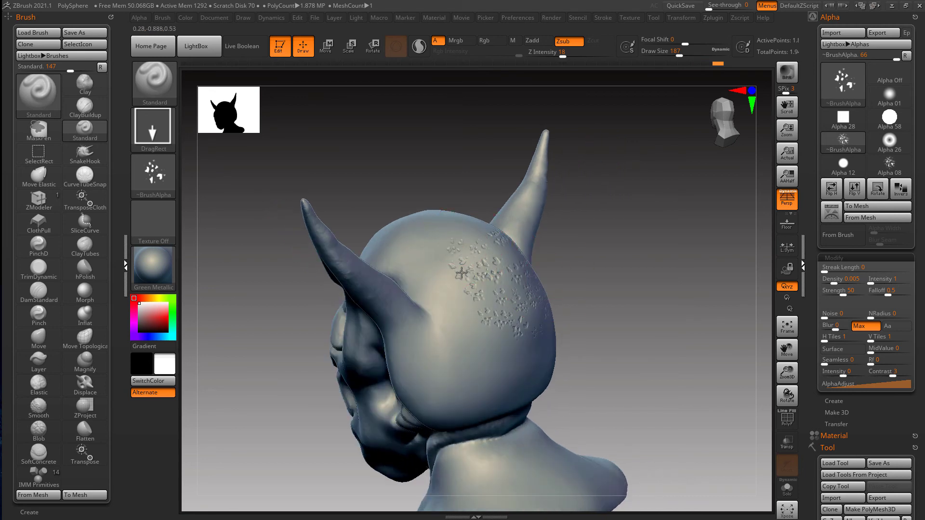
right_drag(504, 307, 516, 308)
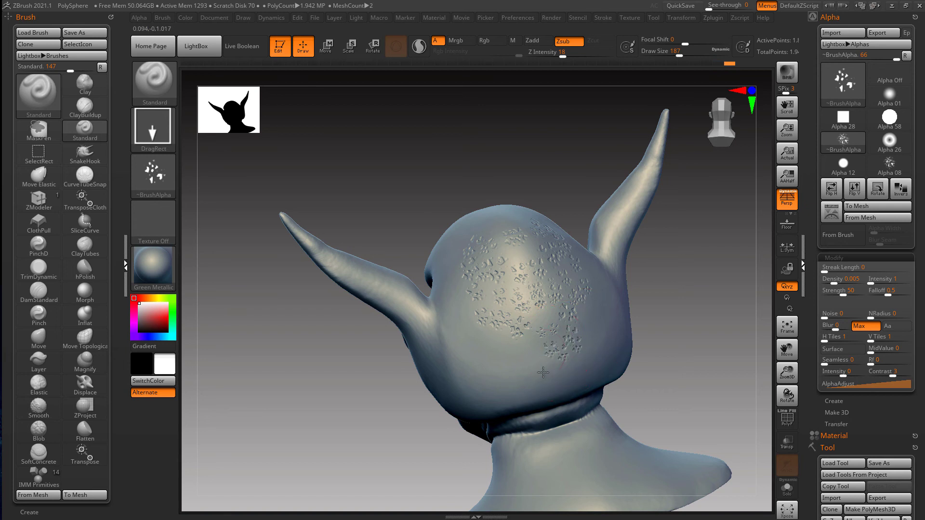
drag(543, 372, 544, 374)
drag(522, 346, 522, 365)
drag(538, 326, 510, 373)
drag(493, 347, 484, 362)
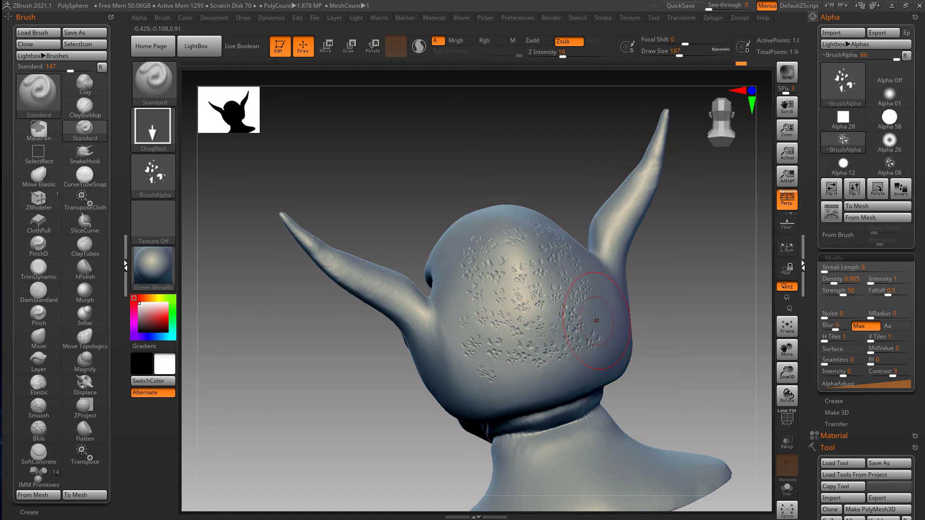
right_drag(615, 308, 603, 272)
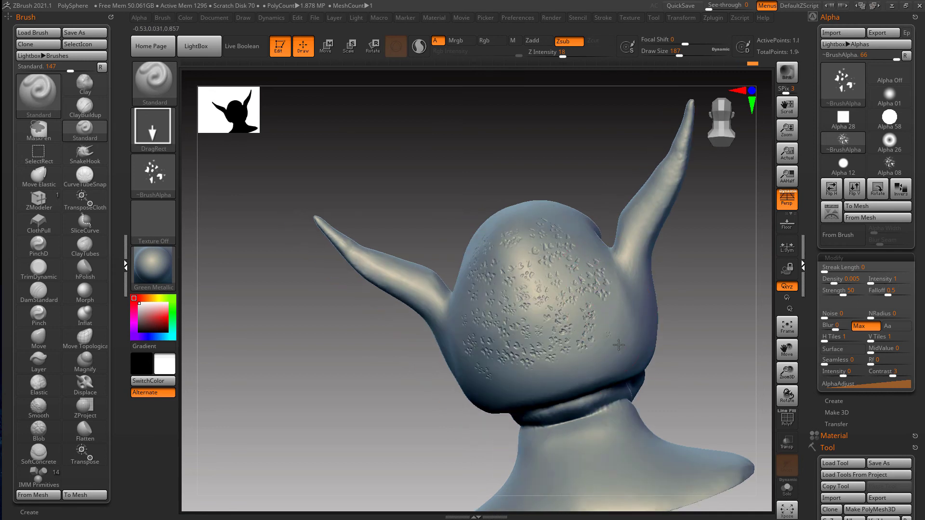
Step: Change the Standard brush's stroke type to Spray
click(831, 17)
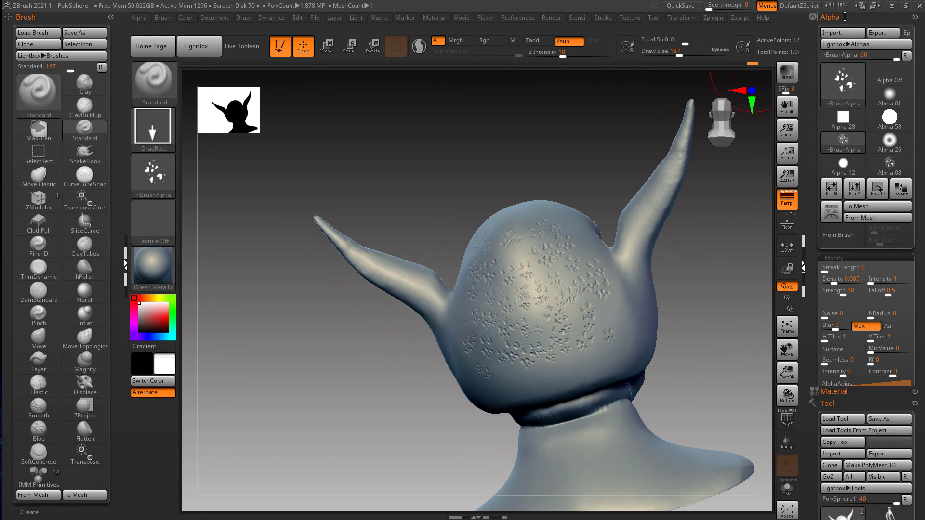
click(836, 40)
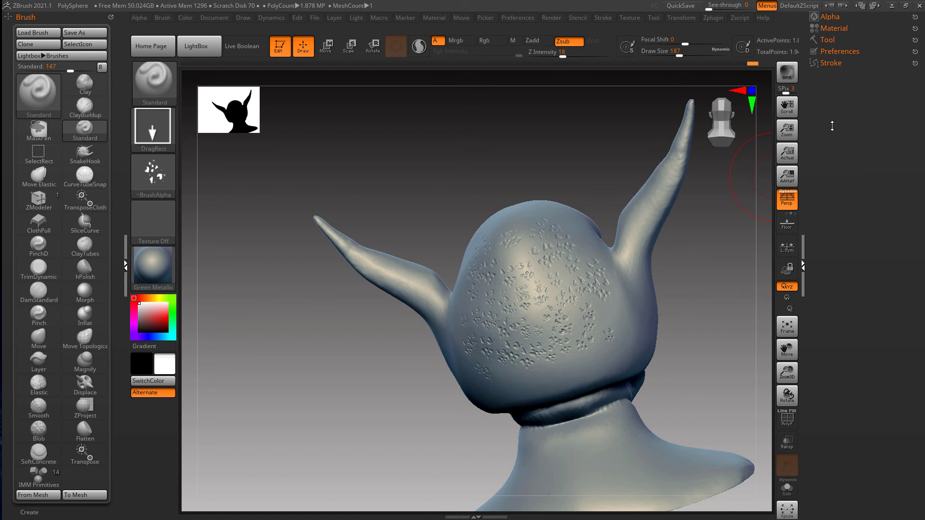
click(831, 63)
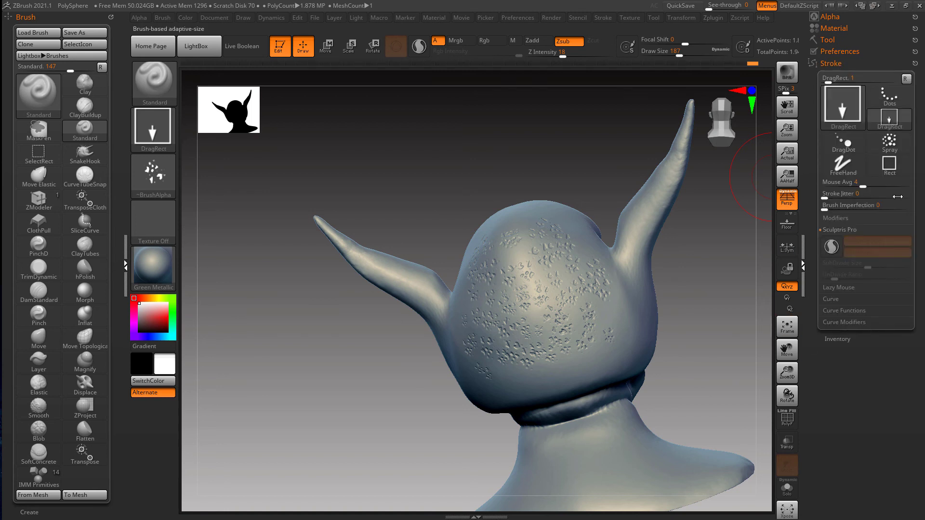
click(889, 142)
mouse_move(606, 342)
alt+right_down()
mouse_move(576, 233)
mouse_move(600, 256)
alt+right_up()
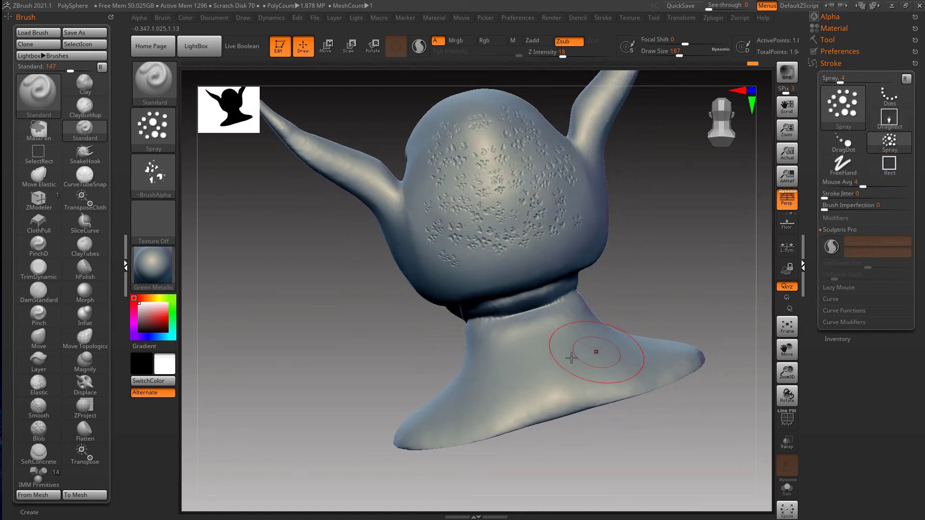
alt+right_drag(552, 361, 537, 357)
Step: Create a new sculpt layer for the bust and name it Details
key(s)
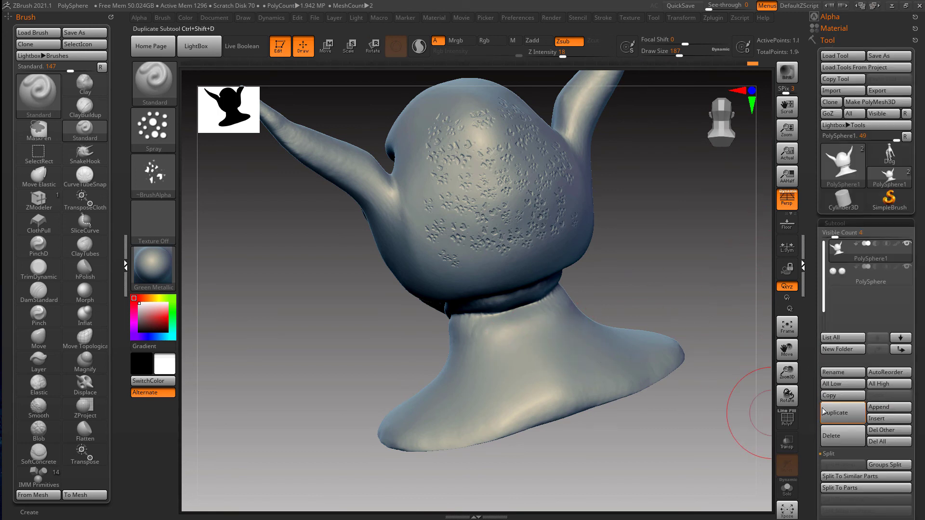
scroll(844, 385, down, 7)
click(841, 249)
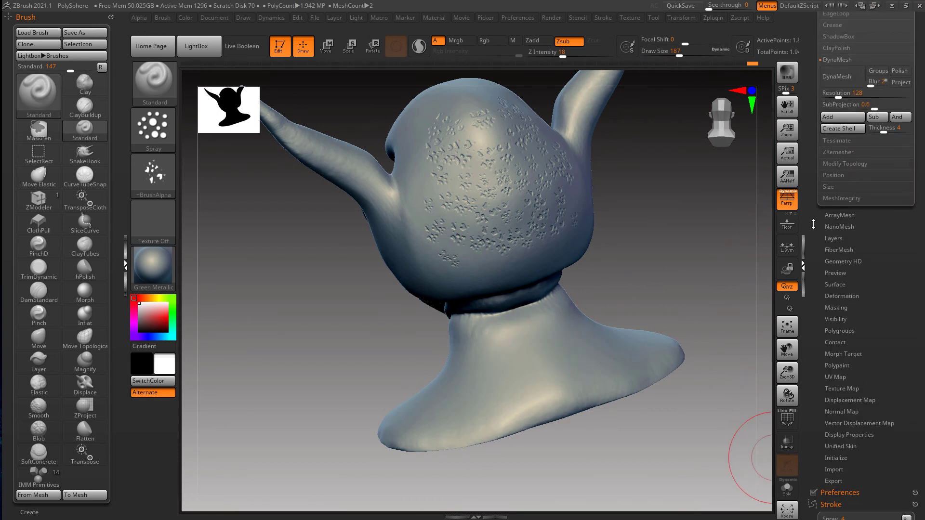
drag(819, 263, 820, 292)
click(834, 280)
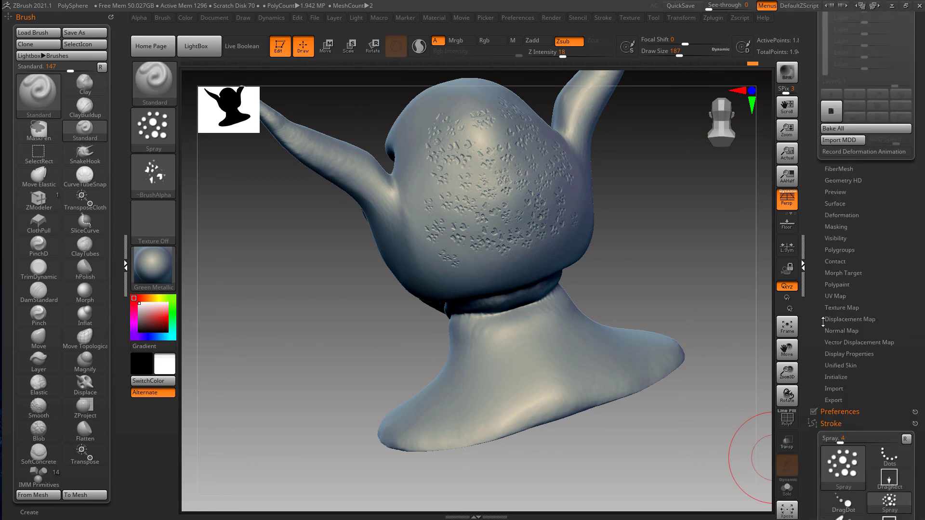
click(824, 120)
drag(869, 205, 877, 316)
click(854, 313)
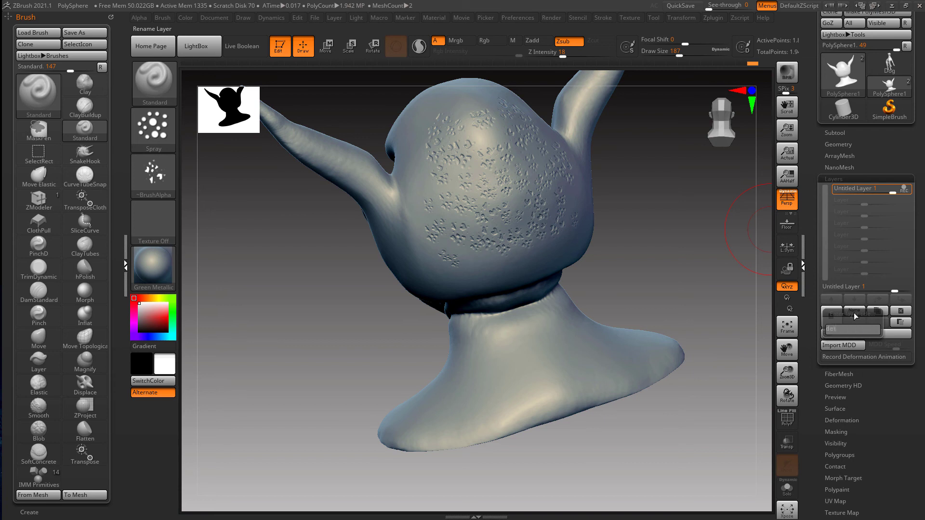
key(Return)
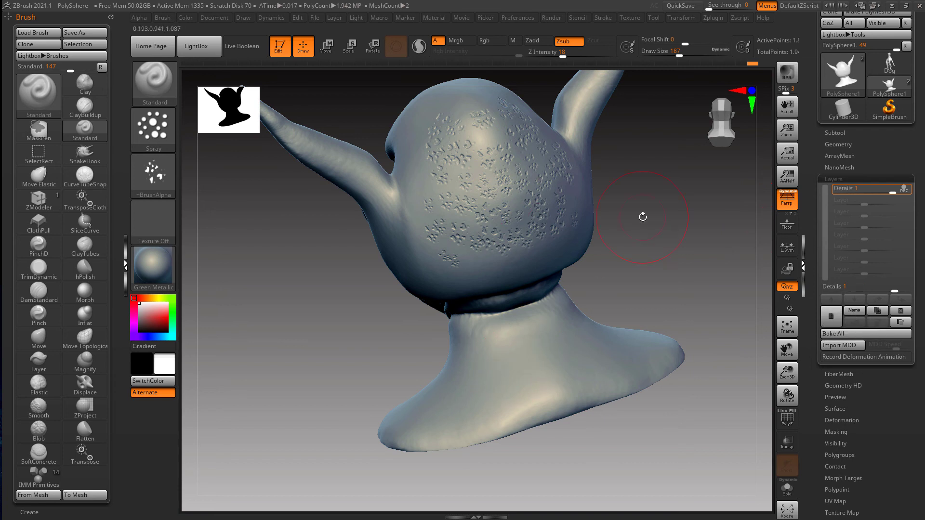
Step: Set the Z Intensity to 10 and the draw size to 163 after test-spraying the neck, and undo the test strokes
mouse_move(535, 343)
mouse_down()
mouse_move(544, 330)
mouse_move(485, 377)
mouse_up()
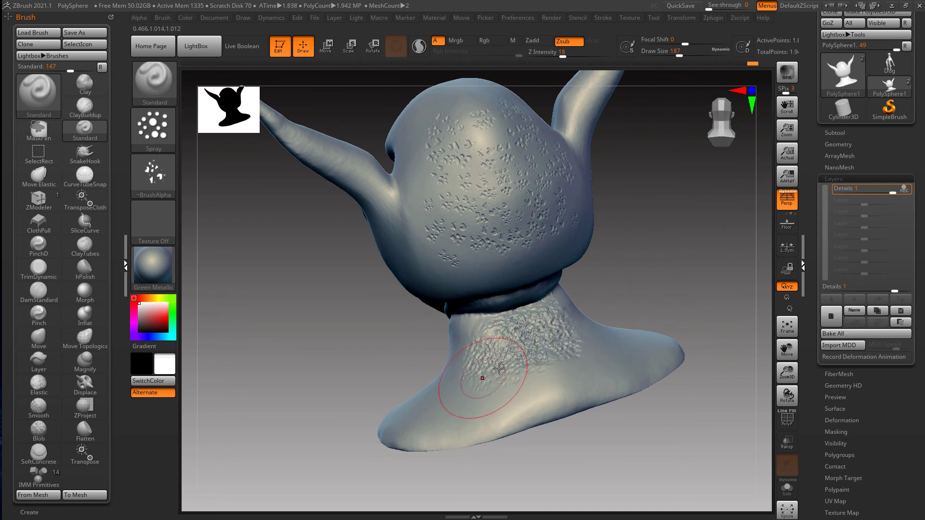
key(ctrl+z)
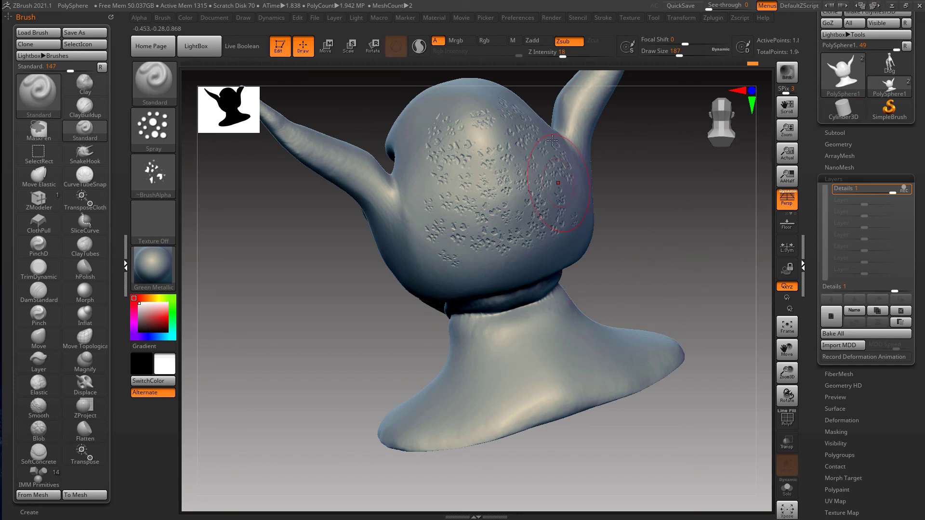
drag(563, 56, 554, 56)
mouse_move(537, 328)
mouse_down()
mouse_move(512, 337)
mouse_move(540, 359)
mouse_move(553, 331)
mouse_move(507, 397)
mouse_move(610, 367)
mouse_up()
key(ctrl+z)
key(s)
drag(626, 421, 648, 429)
Step: Spray the skin texture over the back of the neck and the shoulder
drag(452, 418, 535, 400)
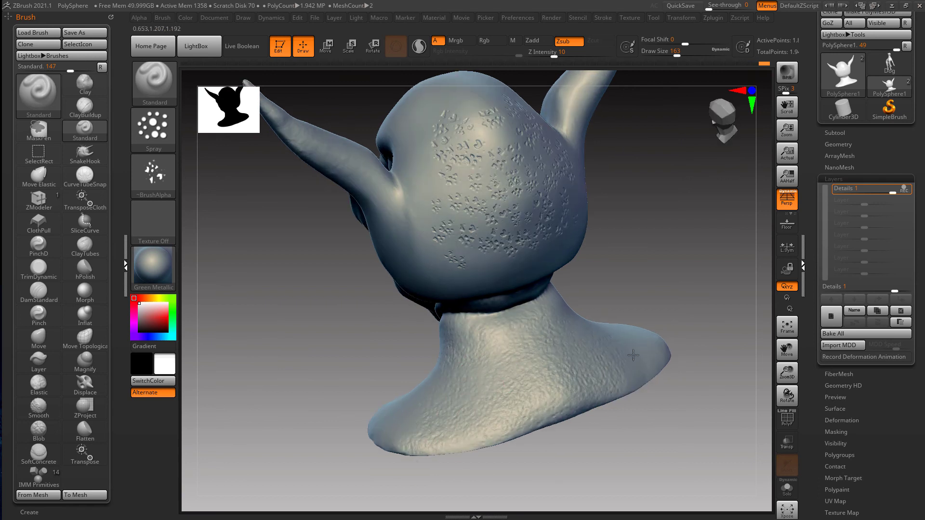
drag(626, 395, 662, 347)
mouse_move(520, 347)
mouse_down()
mouse_move(479, 368)
mouse_move(530, 376)
mouse_up()
drag(631, 347, 669, 337)
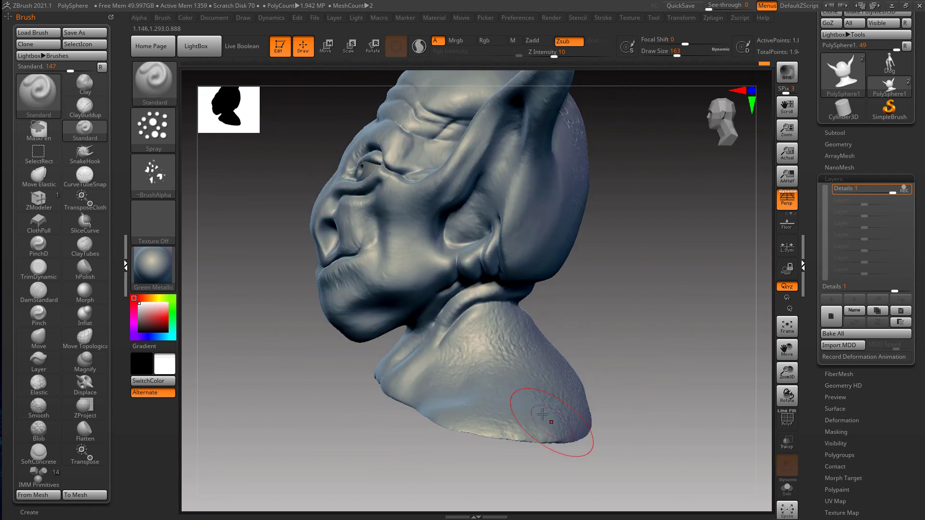
drag(612, 409, 675, 380)
shift+drag(529, 378, 598, 393)
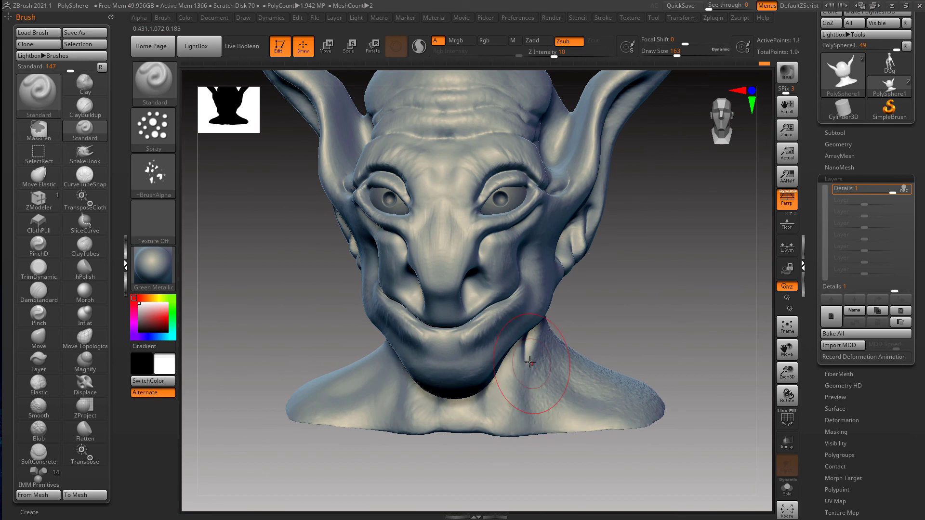
Step: Spray the skin texture over the front of the neck, the chest and the other shoulder
drag(475, 458, 528, 456)
drag(335, 394, 385, 385)
mouse_move(309, 364)
alt+mouse_down()
mouse_move(511, 374)
mouse_move(501, 393)
alt+mouse_up()
drag(482, 401, 402, 411)
right_drag(456, 401, 469, 415)
drag(400, 335, 368, 386)
right_drag(380, 380, 398, 403)
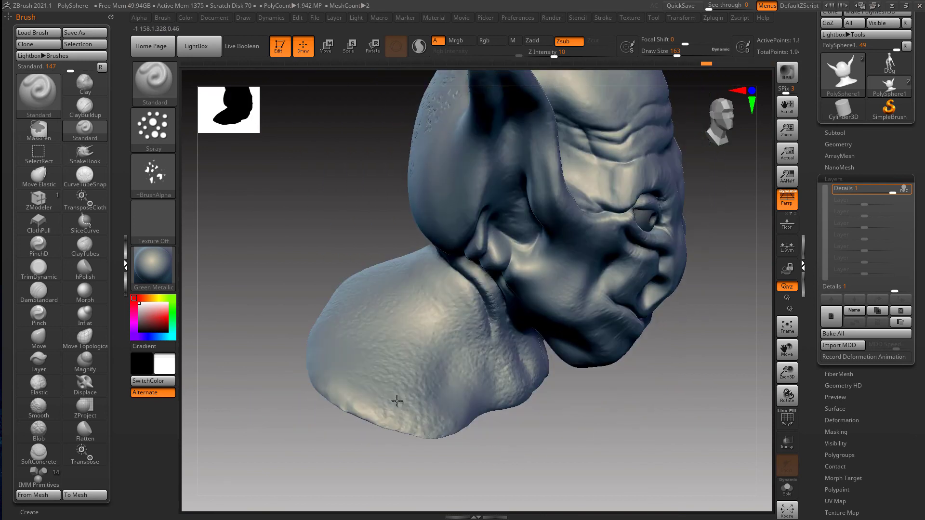
drag(399, 403, 345, 403)
Step: Extend the sprayed skin texture along the side of the neck and onto the top of the head
right_drag(429, 356, 428, 323)
right_drag(535, 338, 489, 330)
drag(487, 334, 496, 352)
right_drag(506, 313, 472, 462)
mouse_move(487, 356)
right_down()
mouse_move(574, 421)
mouse_move(530, 260)
right_up()
mouse_move(530, 260)
alt+right_down()
mouse_move(511, 328)
mouse_move(547, 356)
alt+right_up()
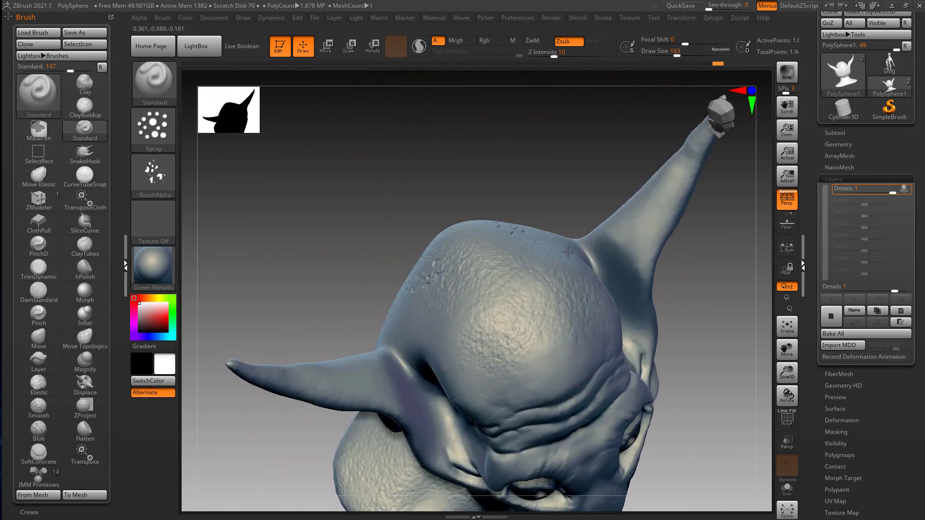
Step: Cover the rest of the skull's top, sides and back with sprayed skin texture
right_drag(479, 328, 438, 233)
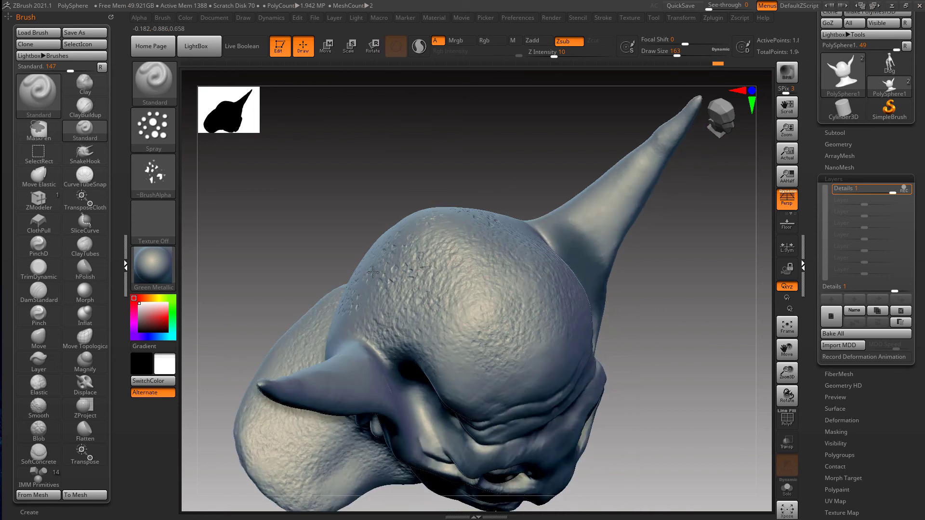
mouse_move(373, 273)
right_down()
mouse_move(424, 284)
mouse_move(410, 277)
right_up()
mouse_move(337, 277)
mouse_down()
mouse_move(333, 323)
mouse_move(359, 289)
mouse_up()
mouse_move(458, 302)
right_down()
mouse_move(492, 305)
mouse_move(522, 251)
mouse_move(487, 313)
right_up()
alt+right_drag(396, 236, 393, 293)
right_drag(404, 329, 440, 215)
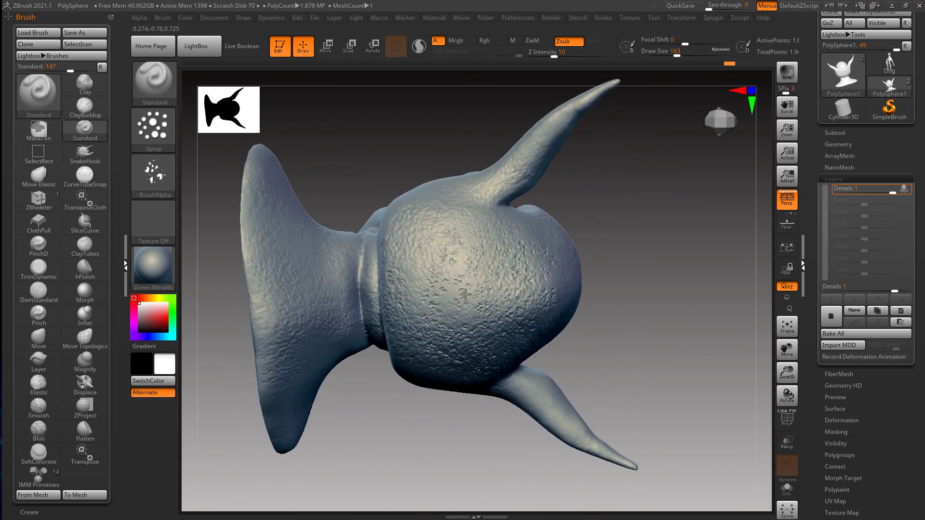
Step: Spray the skin texture over the backs of the ears and the upper forehead
right_drag(465, 294, 648, 333)
mouse_move(648, 332)
right_down()
mouse_move(537, 362)
mouse_move(566, 430)
mouse_move(577, 337)
mouse_move(562, 361)
mouse_move(573, 302)
mouse_move(552, 241)
mouse_move(510, 236)
right_up()
drag(510, 236, 512, 215)
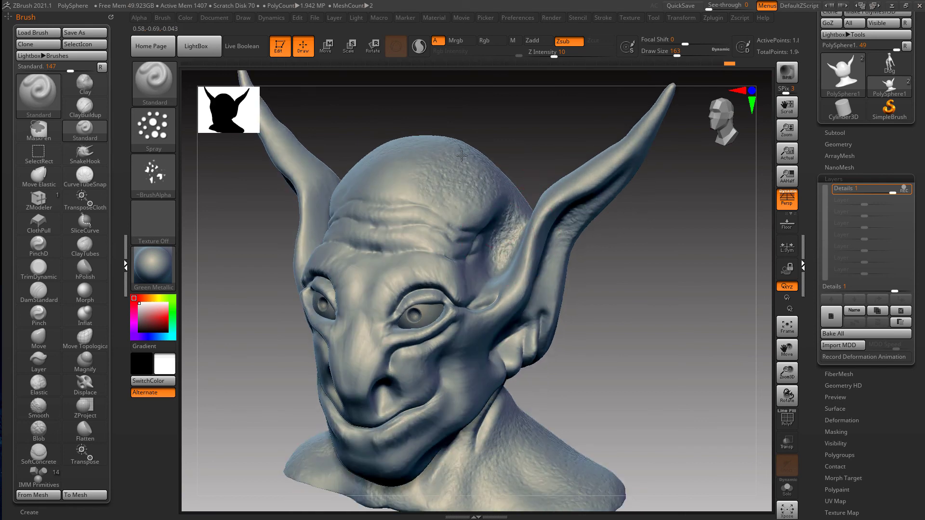
right_drag(382, 159, 297, 176)
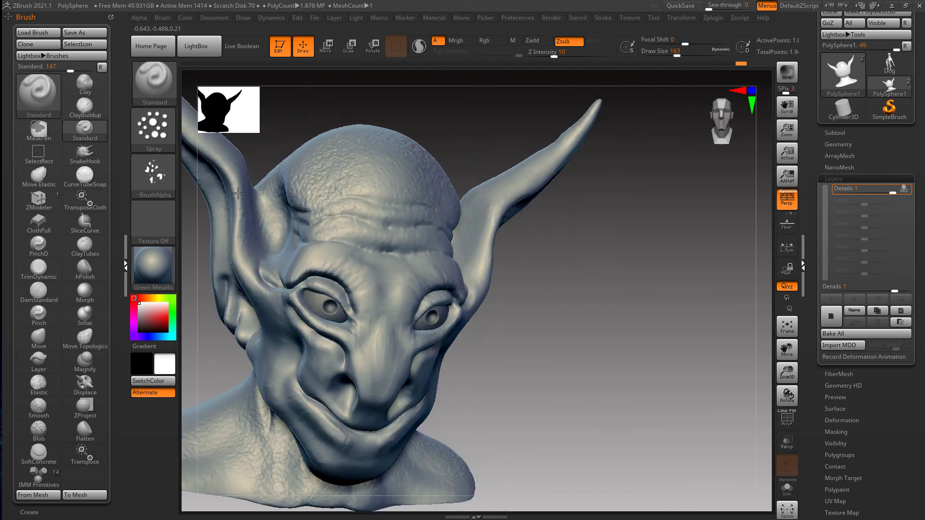
right_drag(238, 193, 434, 202)
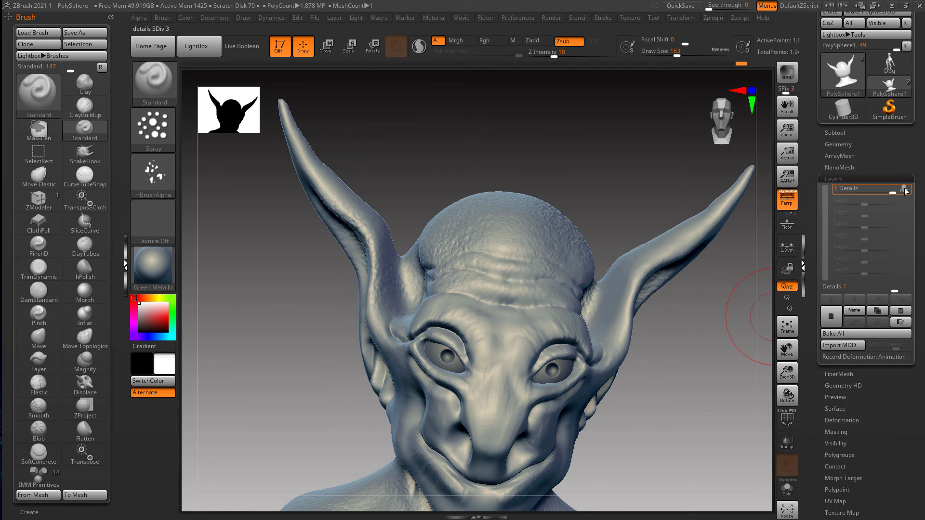
Step: Turn off recording on the Details layer and toggle its visibility to compare the sculpt with and without texture
click(905, 190)
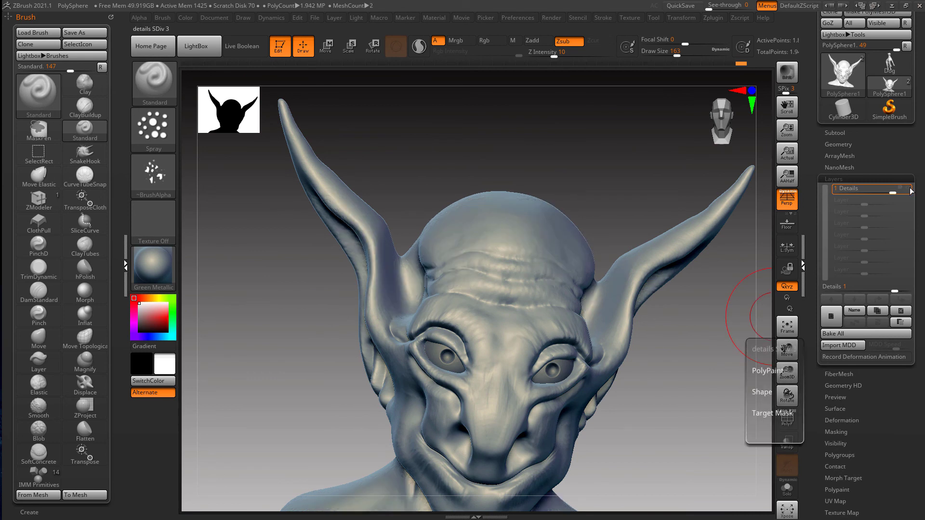
click(910, 189)
right_drag(764, 269, 573, 270)
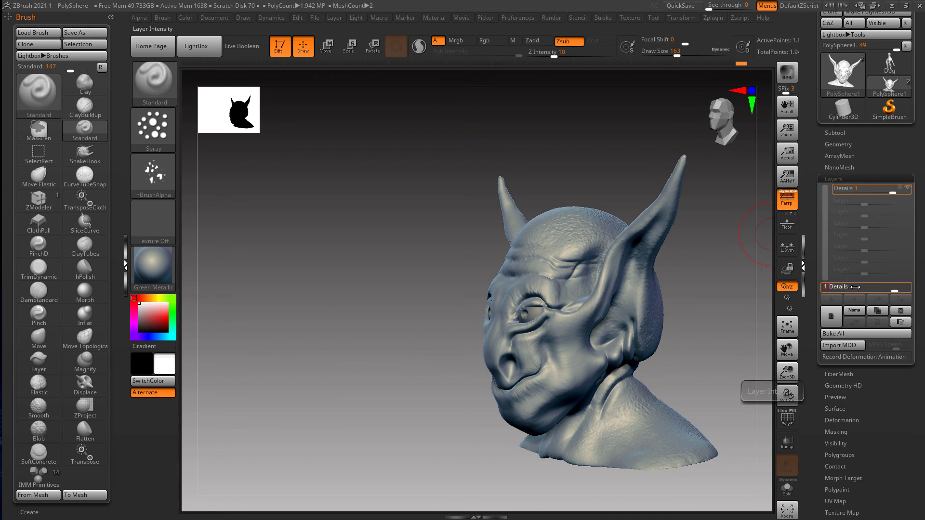
Step: Try the Details layer at intensities of 0.1, 1 and 2
key(Return)
right_drag(767, 314, 688, 316)
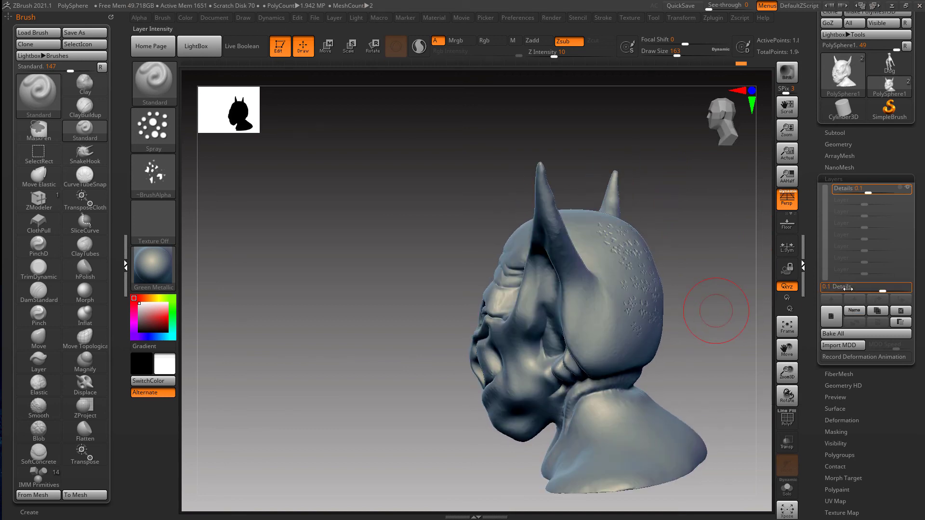
click(848, 289)
text(1)
key(Return)
click(846, 290)
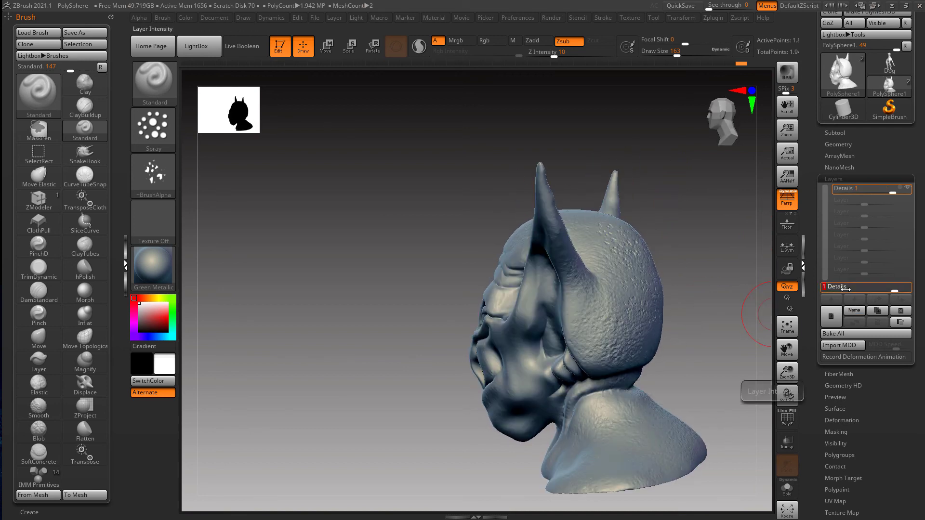
text(2)
key(Return)
Step: Add a second sculpt layer to the bust from the front view
right_drag(665, 335, 680, 359)
click(828, 319)
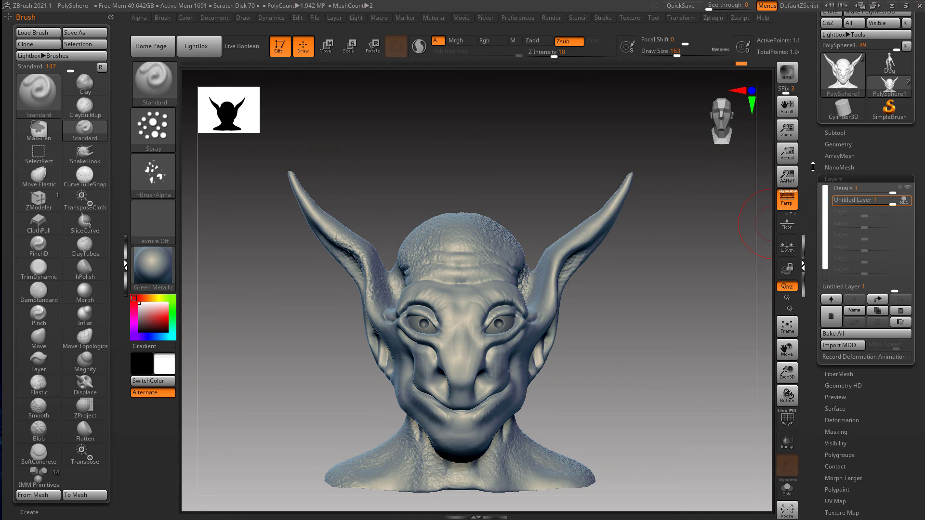
drag(813, 167, 814, 259)
Step: Spray fine skin texture over the cheeks with Alpha 07 at a draw size of 68
click(831, 16)
click(853, 86)
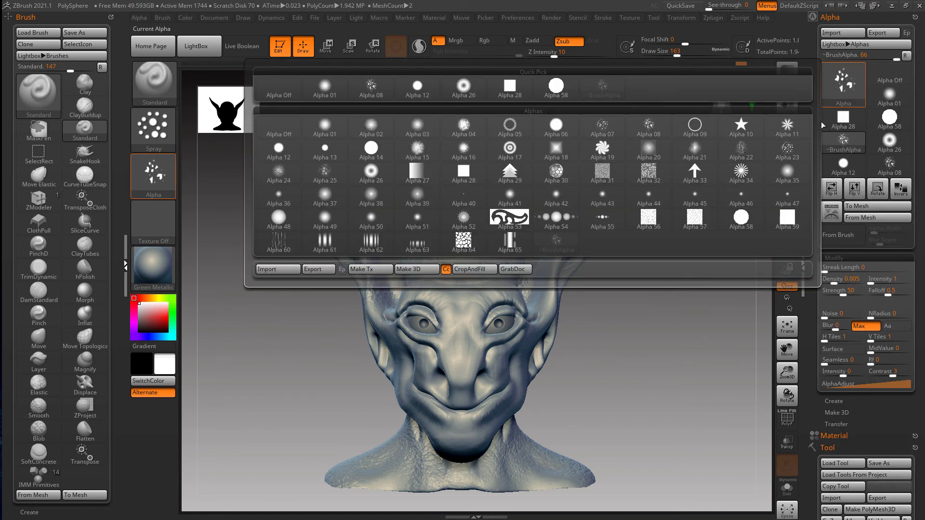
click(824, 123)
click(830, 90)
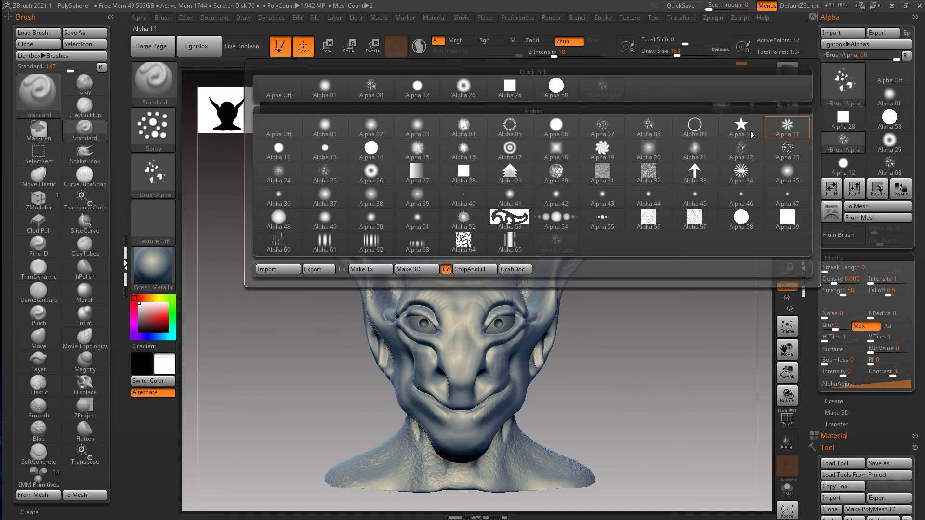
click(612, 131)
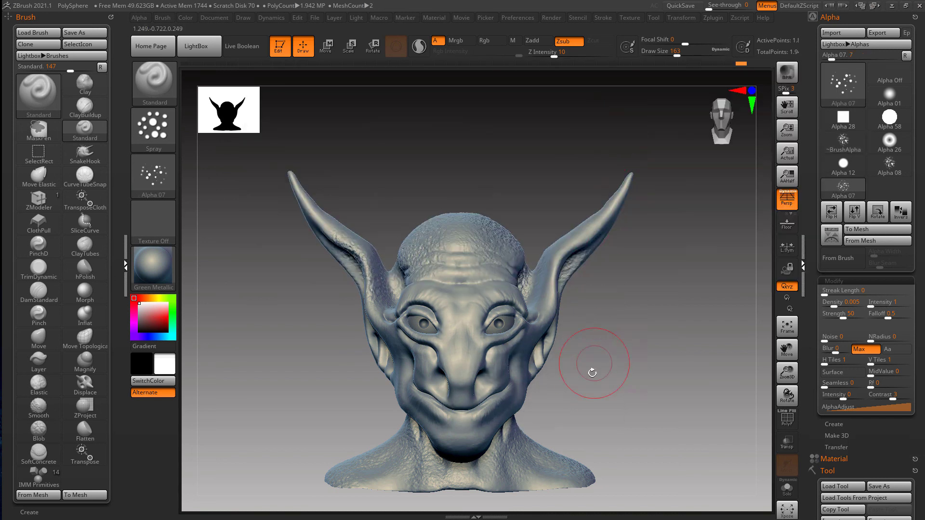
mouse_move(571, 378)
alt+mouse_down()
mouse_move(569, 348)
mouse_move(568, 363)
mouse_move(545, 364)
alt+mouse_up()
alt+drag(545, 364, 540, 381)
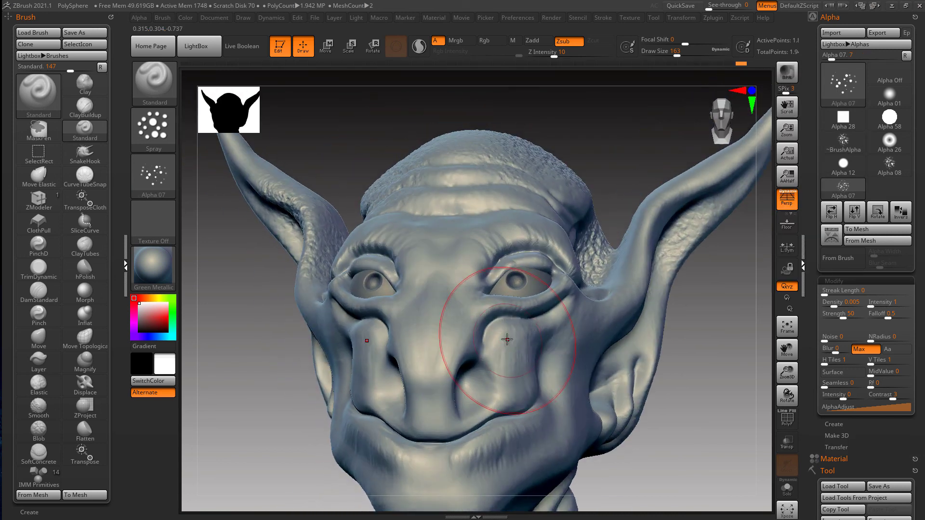
key(s)
mouse_move(506, 342)
mouse_down()
mouse_move(494, 343)
mouse_move(508, 347)
mouse_move(511, 366)
mouse_up()
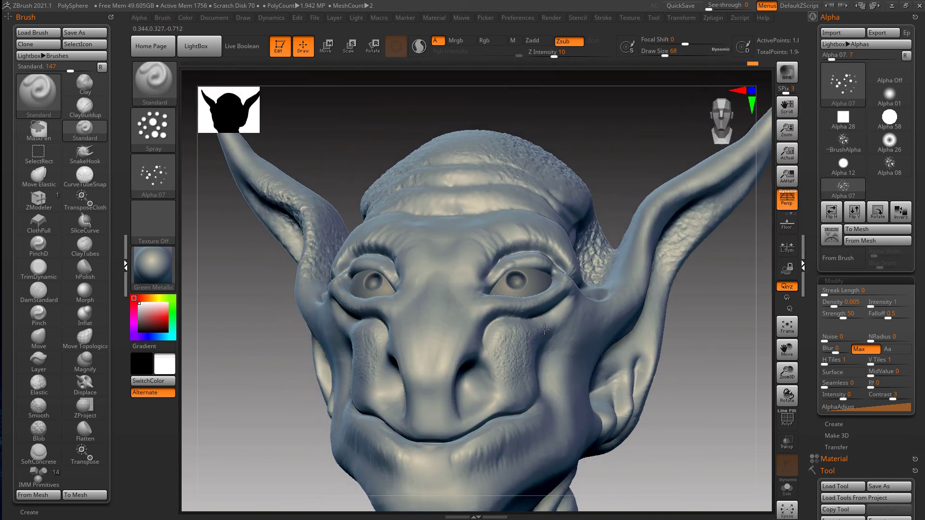
mouse_move(474, 342)
mouse_down()
mouse_move(435, 360)
mouse_move(435, 410)
mouse_move(463, 371)
mouse_up()
key(ctrl+z)
drag(540, 343, 565, 330)
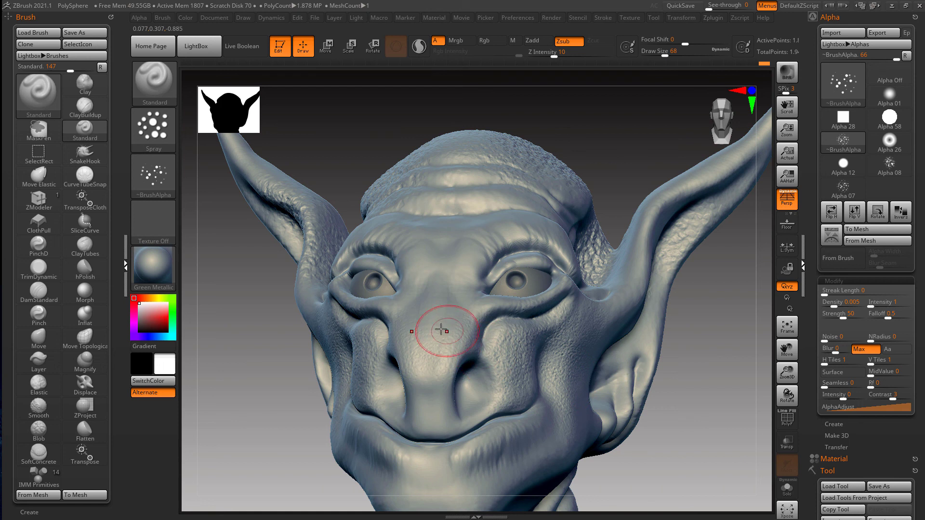
Step: Spray the texture over the nose at draw size 132 and over its bridge between the brows at draw size 87
key(s)
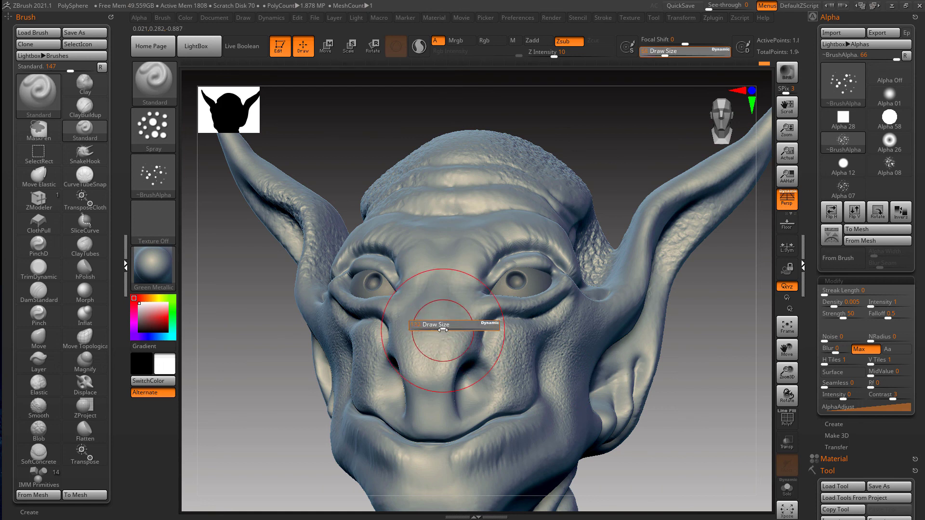
drag(437, 330, 446, 329)
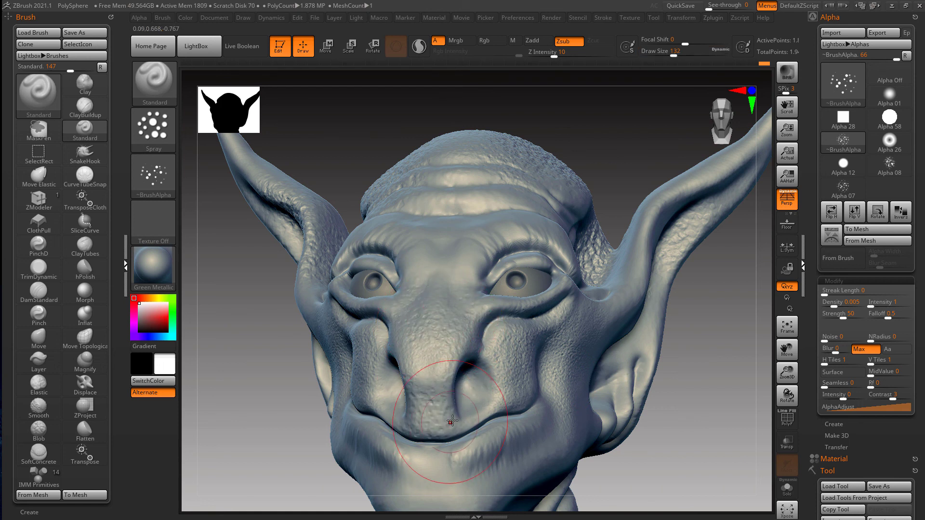
right_drag(436, 354, 461, 341)
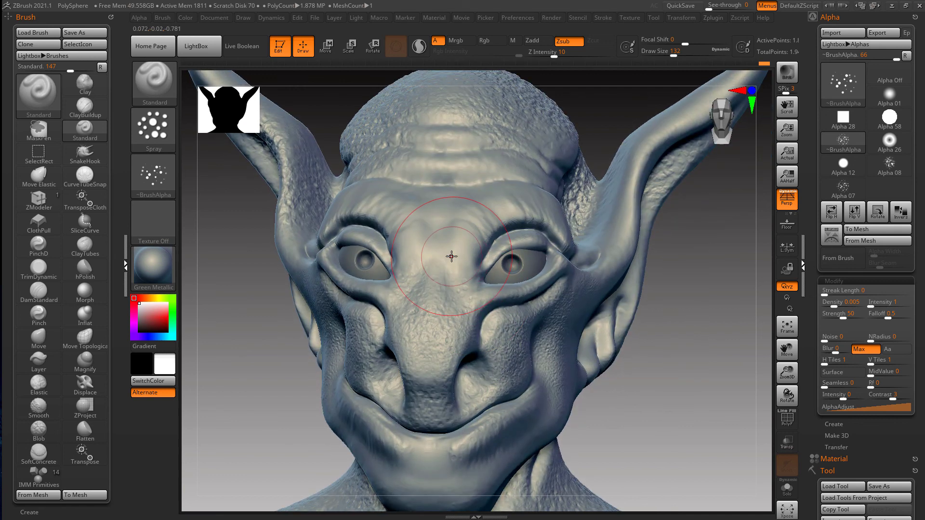
key(s)
drag(444, 256, 438, 257)
drag(439, 256, 511, 205)
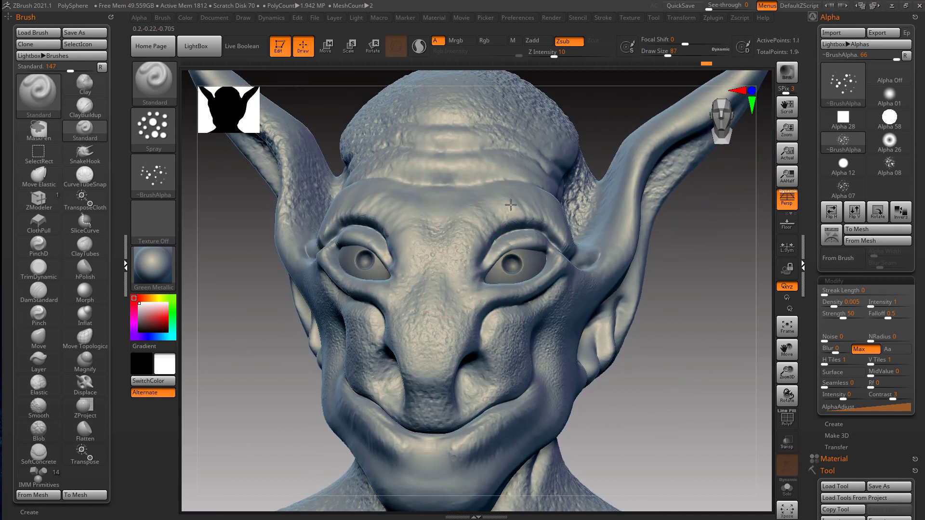
Step: Spray the skin texture over the brows, the lower forehead and the ears
right_drag(514, 208, 535, 263)
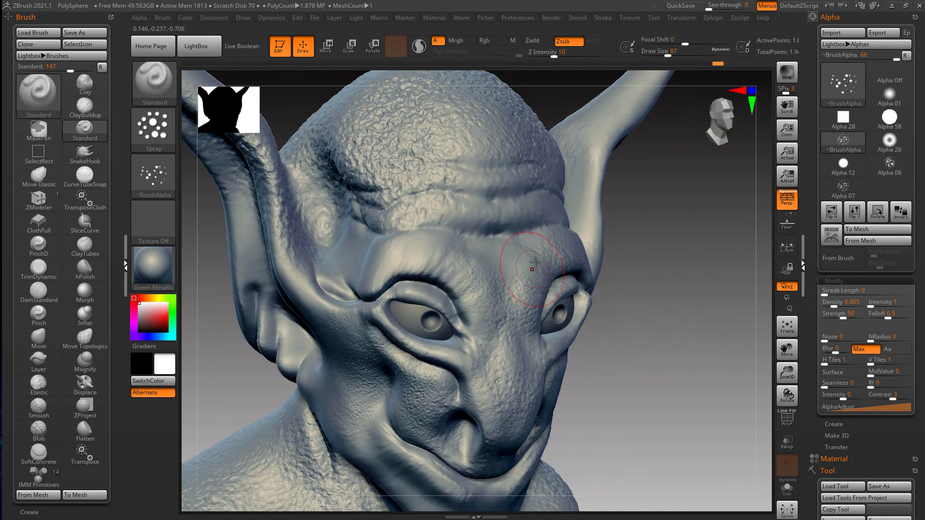
shift+right_drag(321, 308, 479, 270)
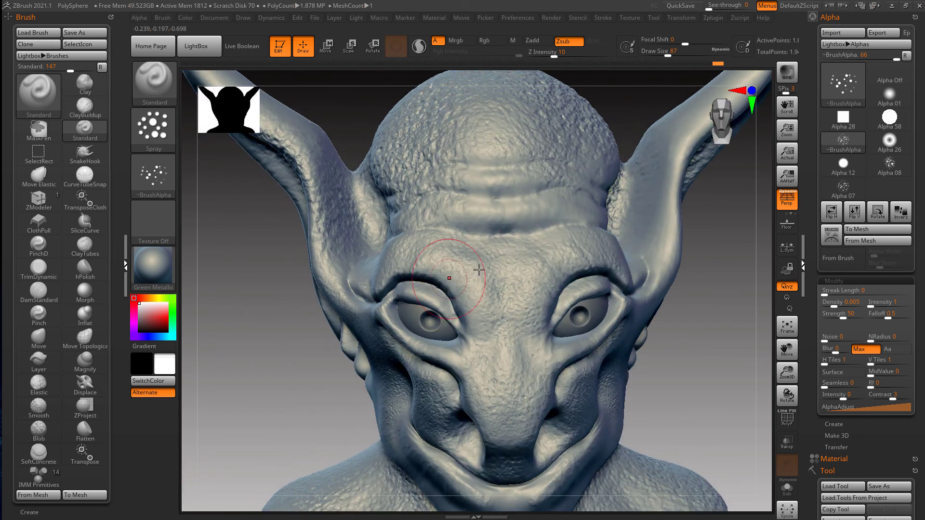
right_drag(568, 206, 638, 256)
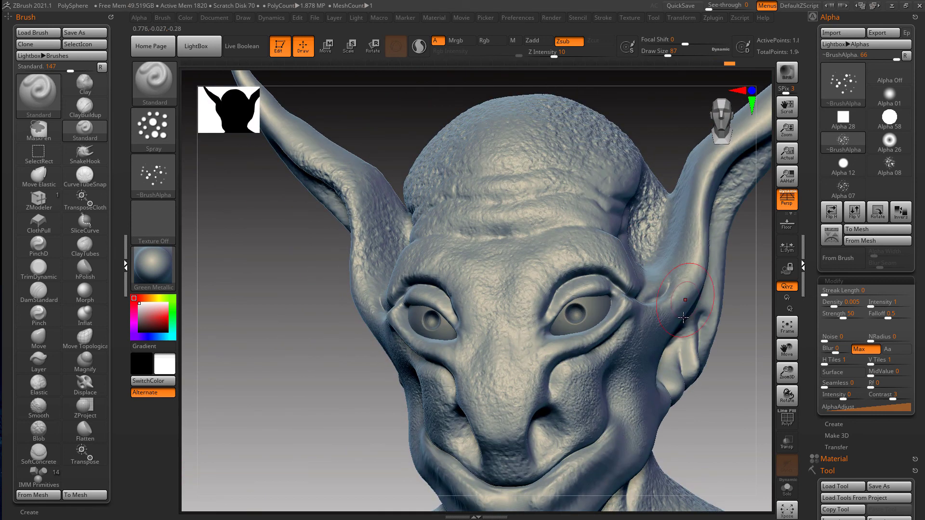
mouse_move(683, 318)
ctrl+right_down()
mouse_move(684, 264)
mouse_move(706, 347)
mouse_move(602, 336)
ctrl+right_up()
mouse_move(603, 336)
right_down()
mouse_move(591, 327)
mouse_move(563, 370)
mouse_move(588, 308)
right_up()
mouse_move(588, 308)
right_down()
mouse_move(527, 308)
mouse_move(591, 314)
mouse_move(638, 293)
right_up()
Step: Dock the Render palette beside the canvas and try the Best render quality before returning to Preview
click(831, 18)
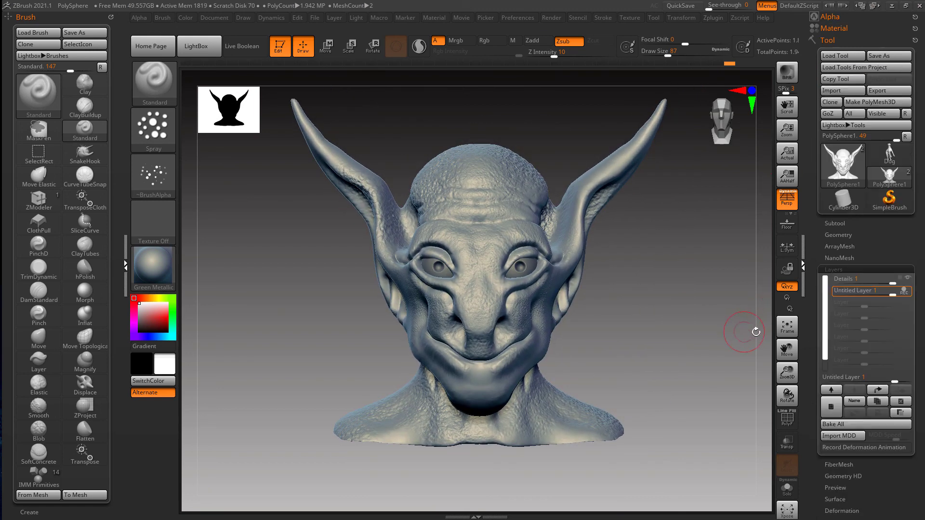
alt+right_drag(694, 335, 667, 346)
alt+right_drag(611, 355, 614, 349)
click(836, 41)
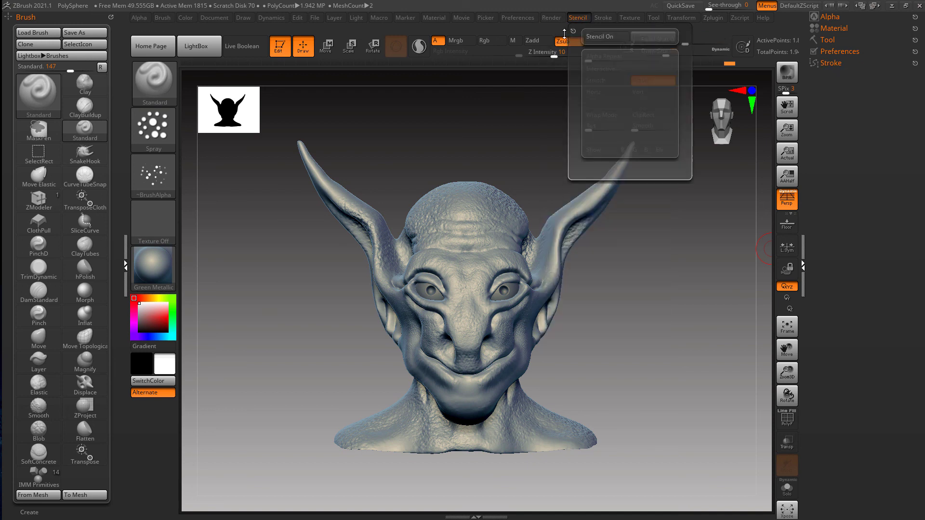
click(551, 18)
drag(565, 39, 834, 46)
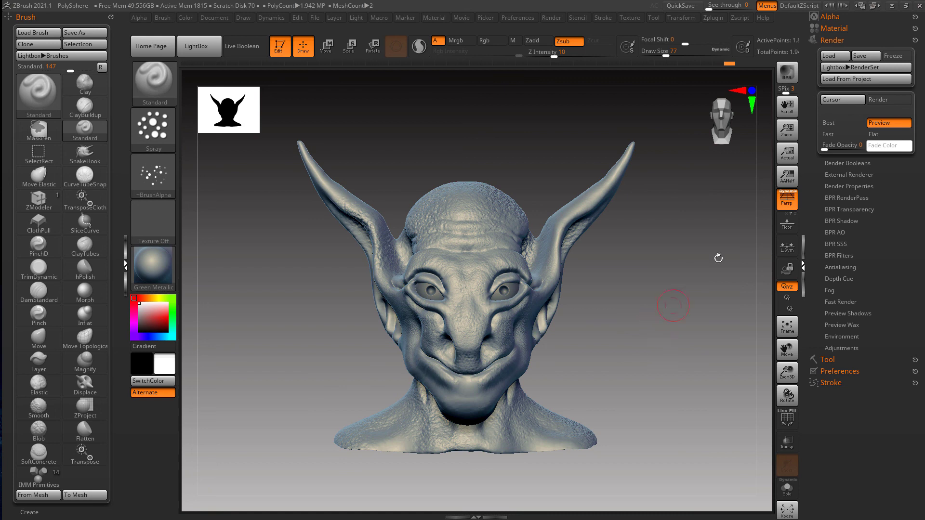
click(843, 123)
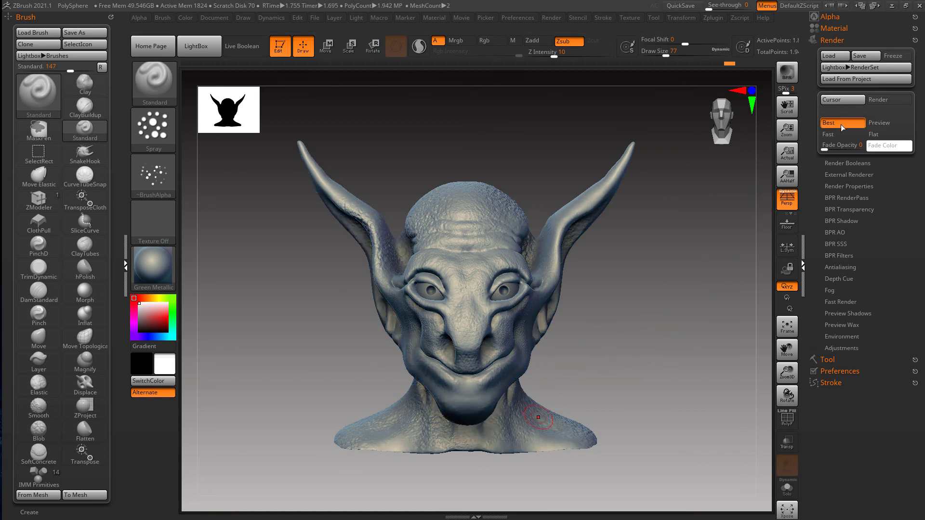
click(877, 124)
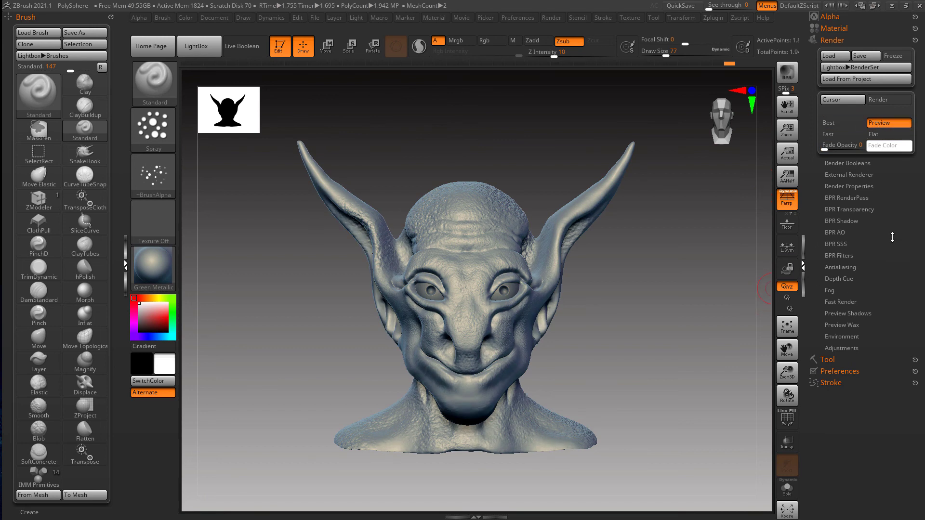
Step: Compare BPR renders of the bust before and after moving the main light to the upper left of the light sphere
click(849, 198)
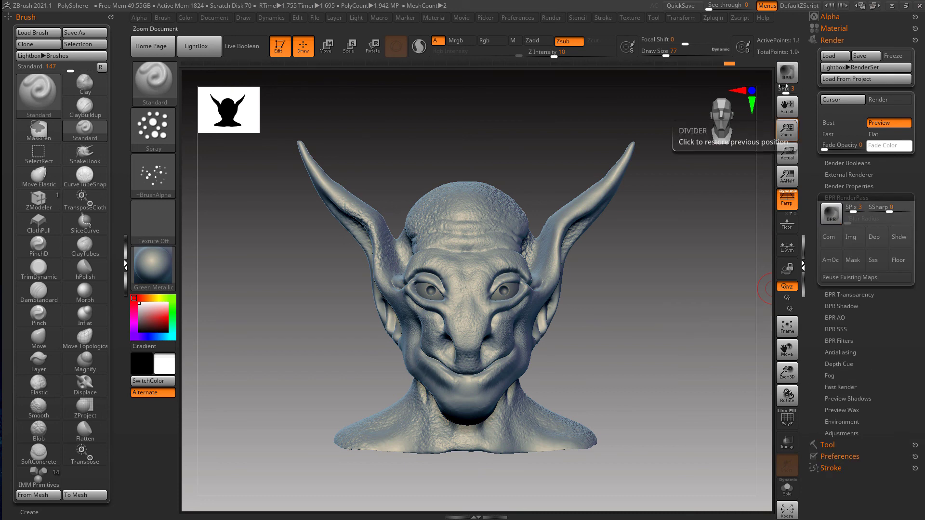
click(787, 72)
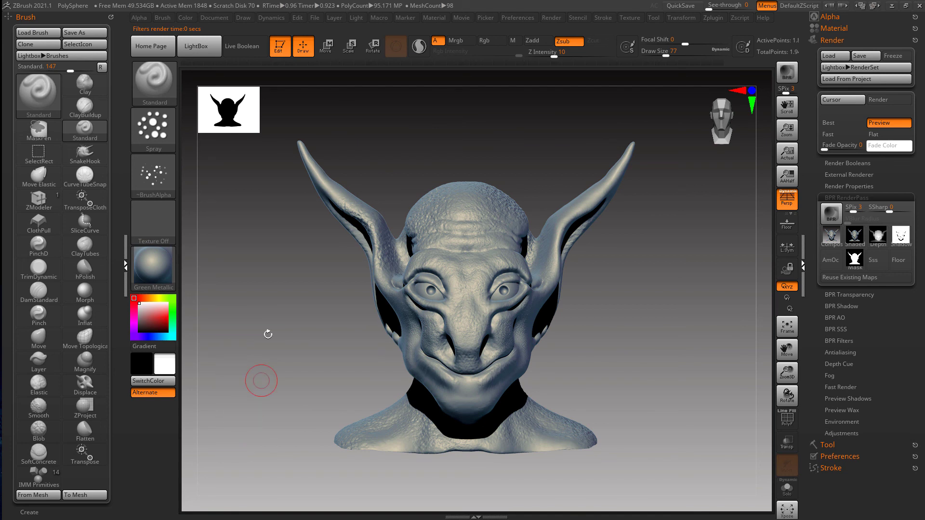
click(357, 18)
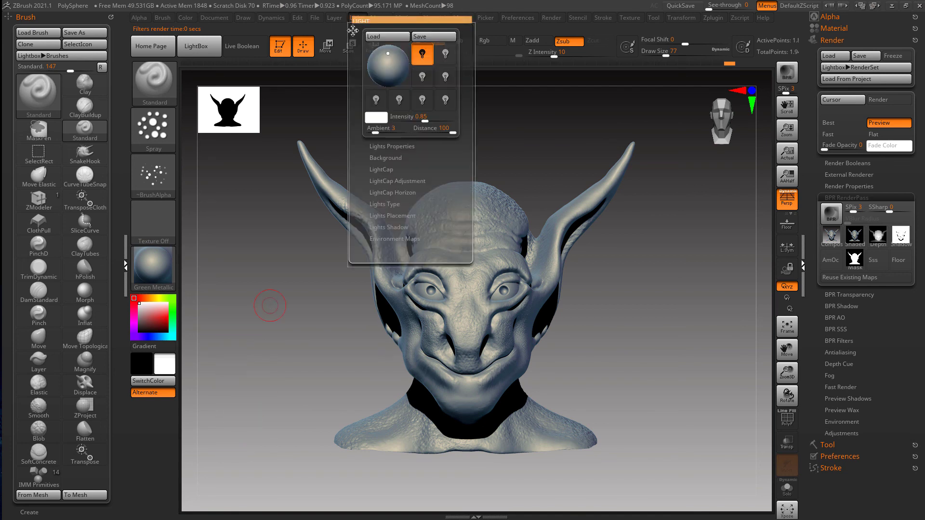
drag(352, 30, 68, 137)
click(31, 54)
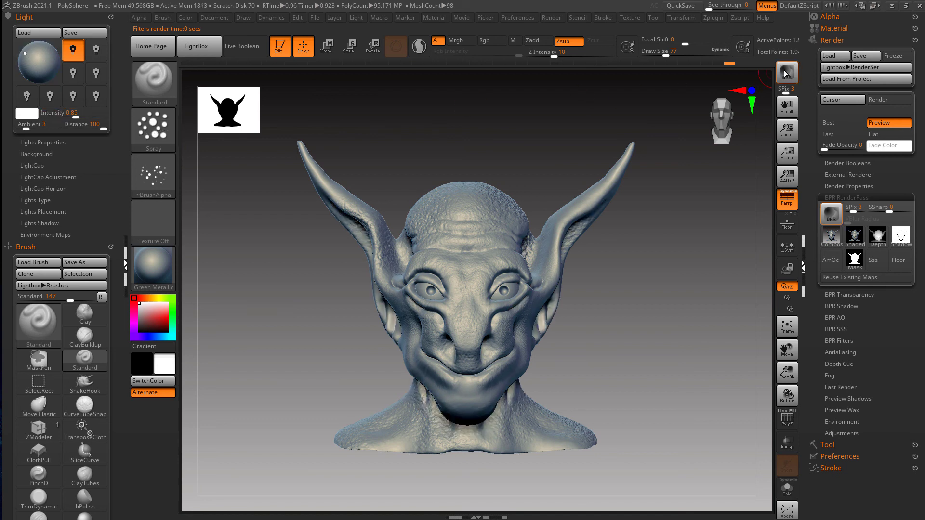
click(788, 74)
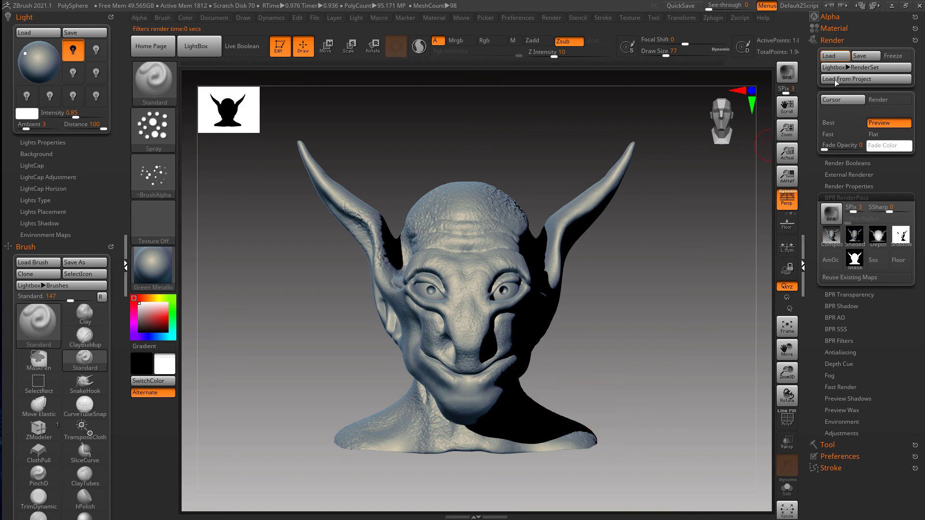
Step: Set the BPR shadow angle to 30 and render the bust
click(852, 307)
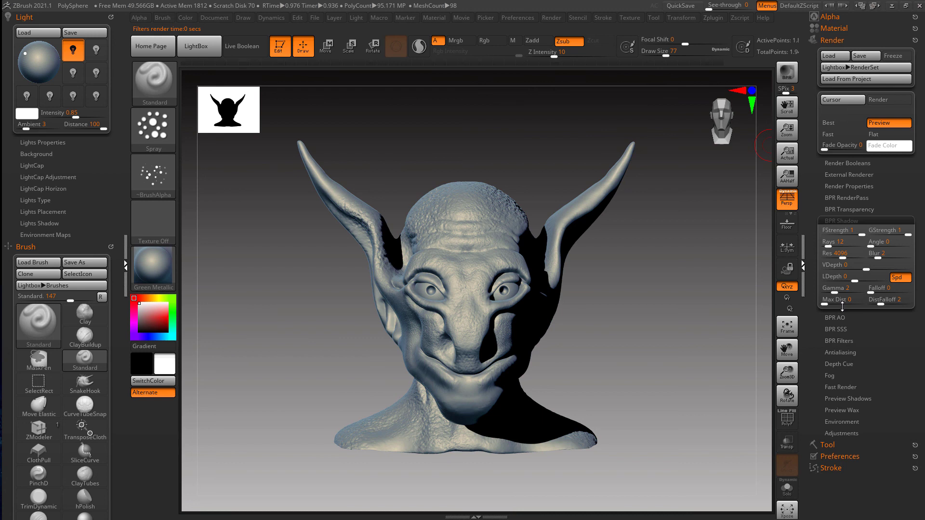
click(884, 242)
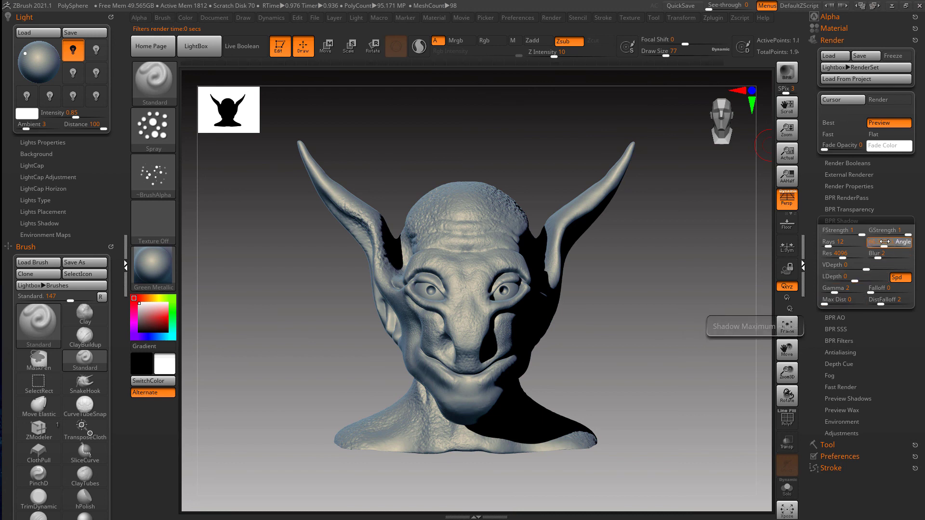
text(30)
key(Return)
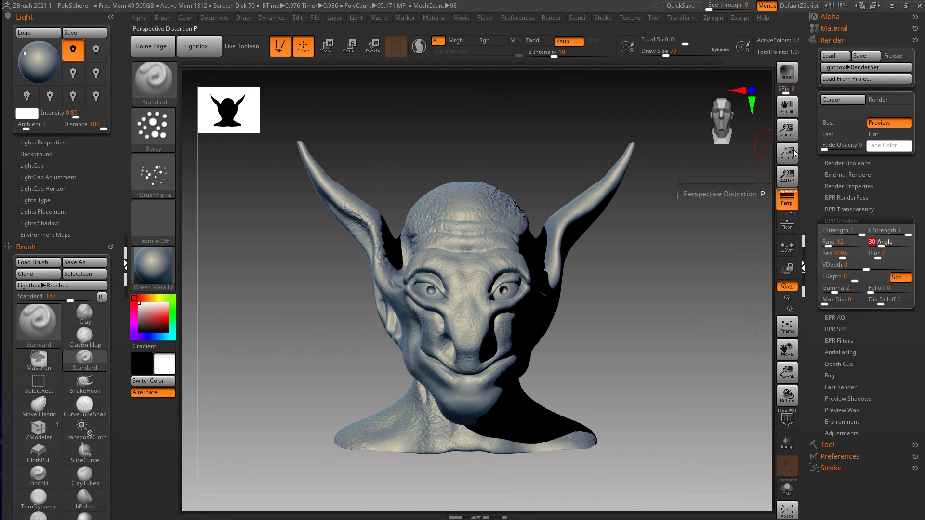
click(787, 72)
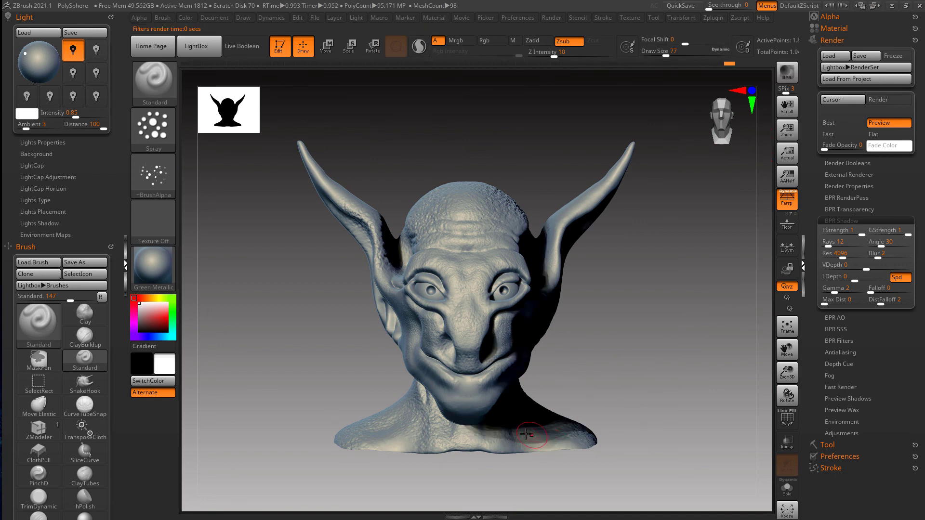
Step: Set the BPR shadow rays to 32 and render the bust again
click(838, 244)
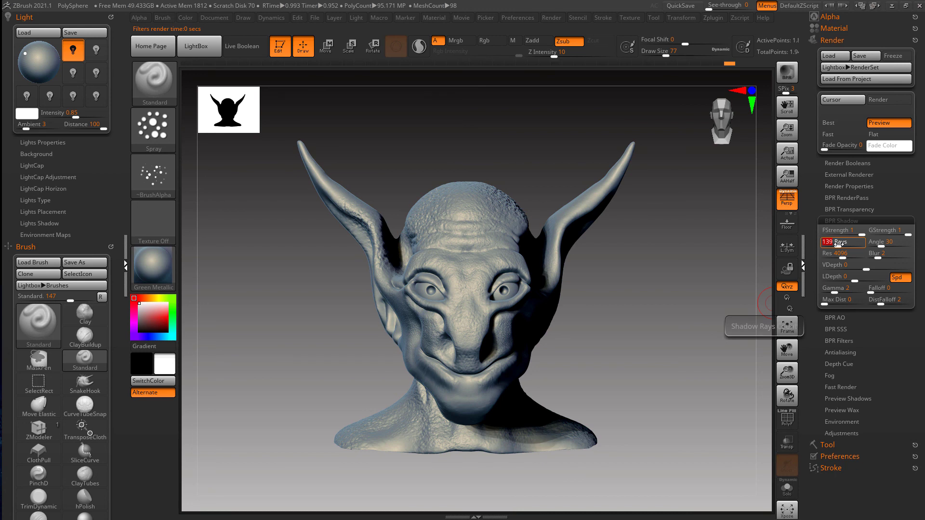
key(Return)
key(shift+r)
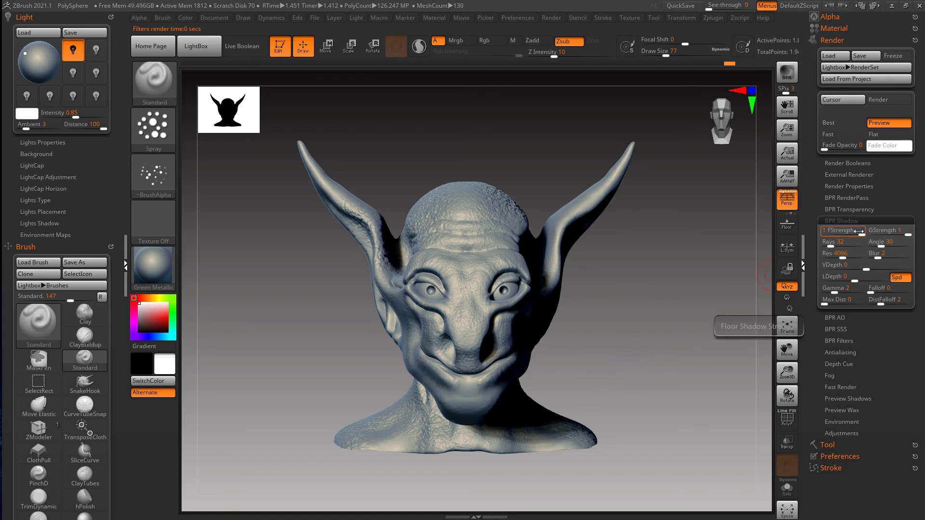
Step: Set the global BPR shadow strength to 0.6 and render the bust with the lighter shadows
click(891, 230)
text(0.6)
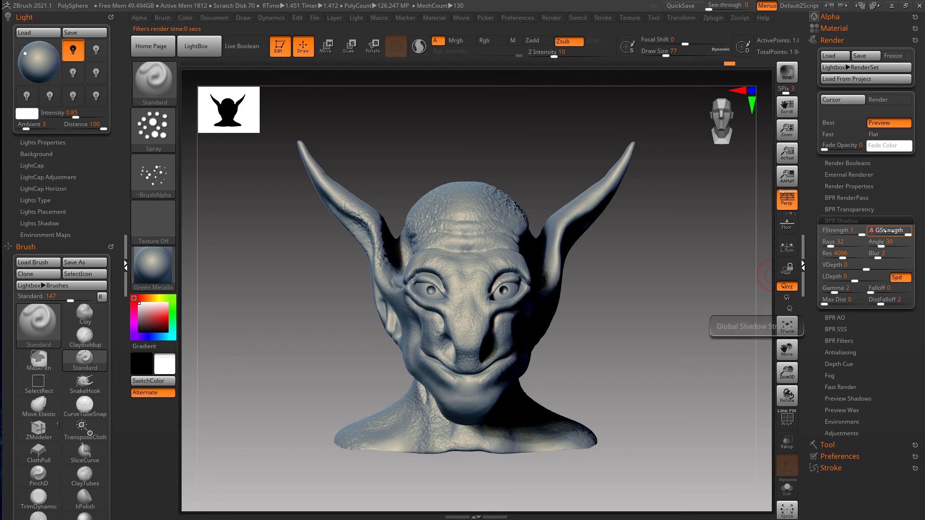
key(Return)
click(786, 73)
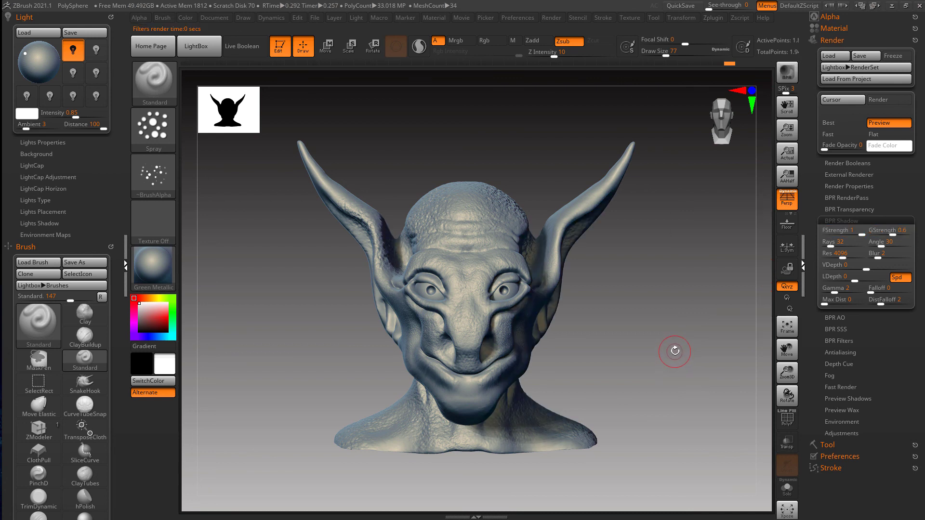
Step: Apply the MatCap Skin05 material to the goblin bust and render it with BPR
click(834, 29)
click(845, 111)
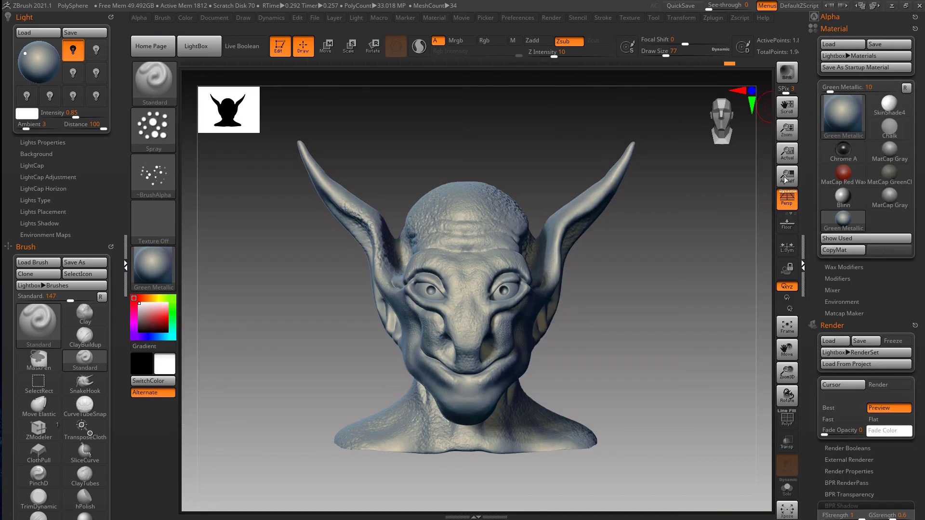
click(846, 116)
click(845, 115)
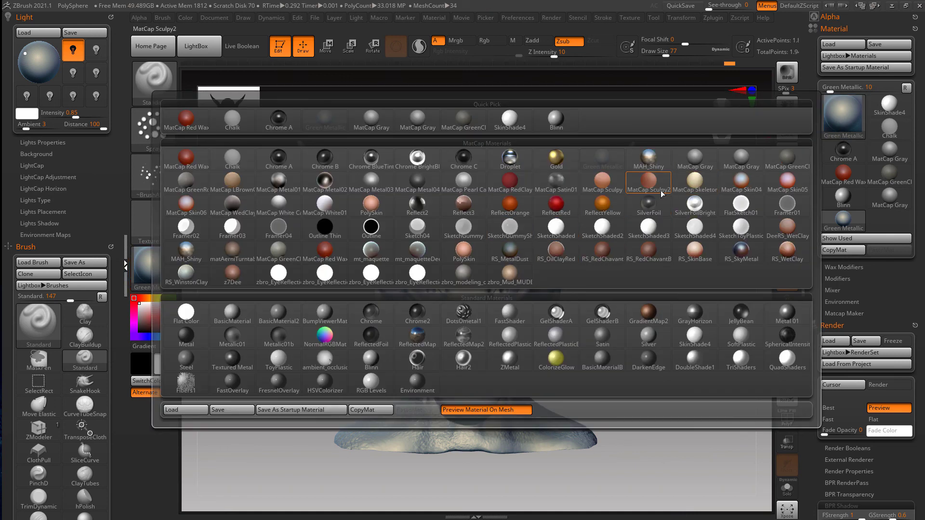
mouse_move(790, 189)
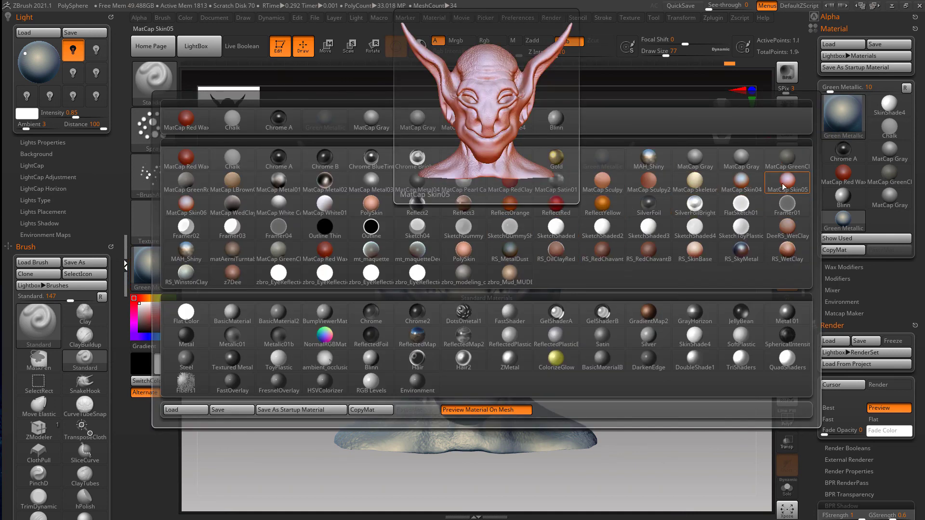
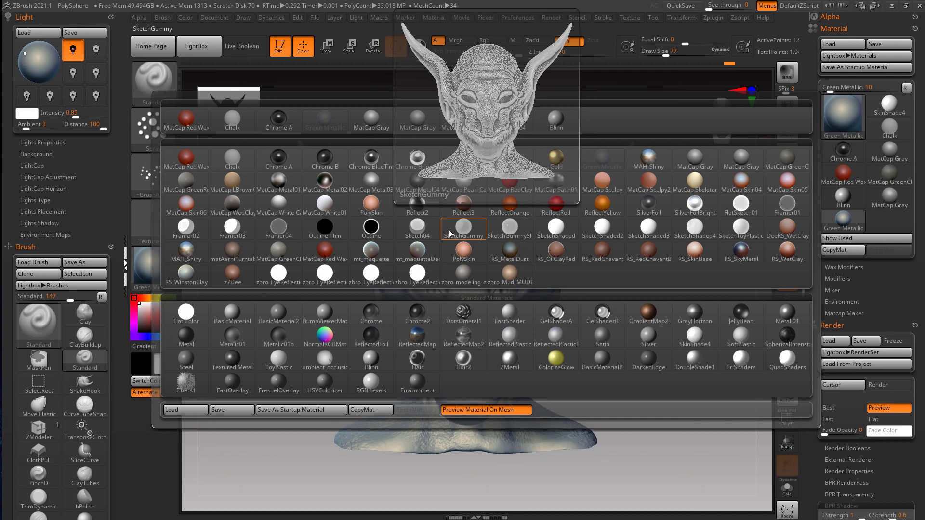
click(787, 182)
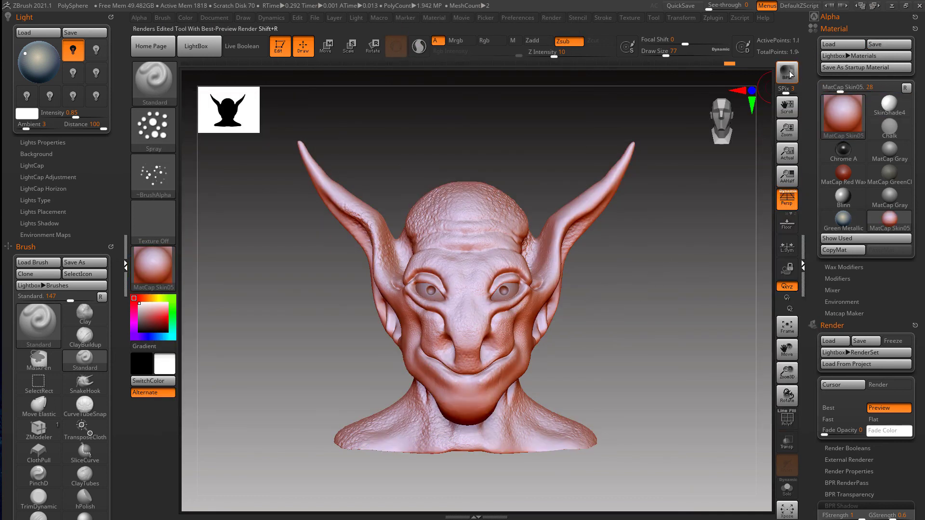
click(788, 72)
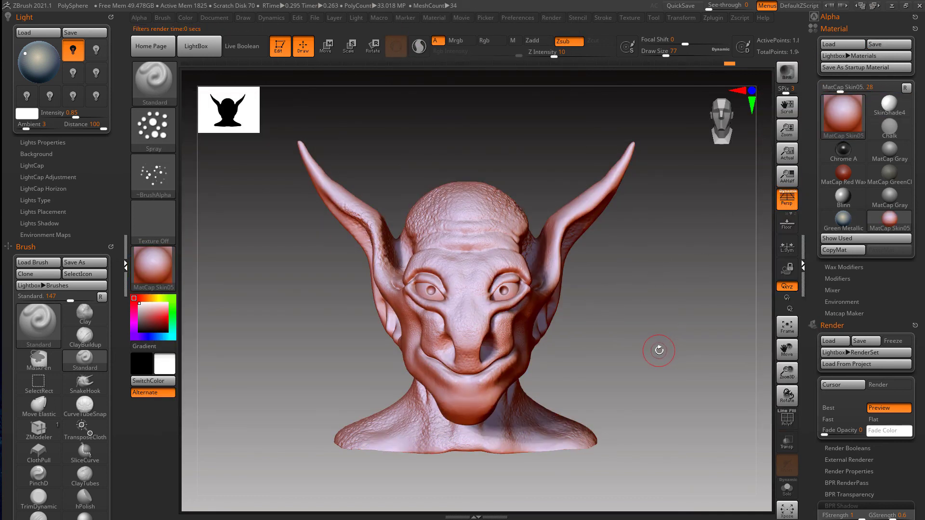
Step: Switch the bust's material to the MatCap GreenClay variant among the MatCap materials and render it with BPR
click(852, 100)
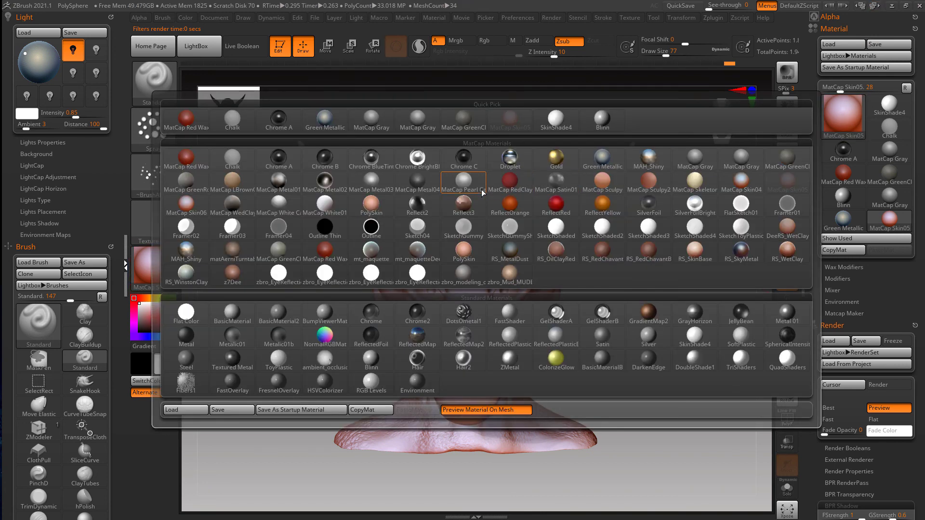
click(277, 248)
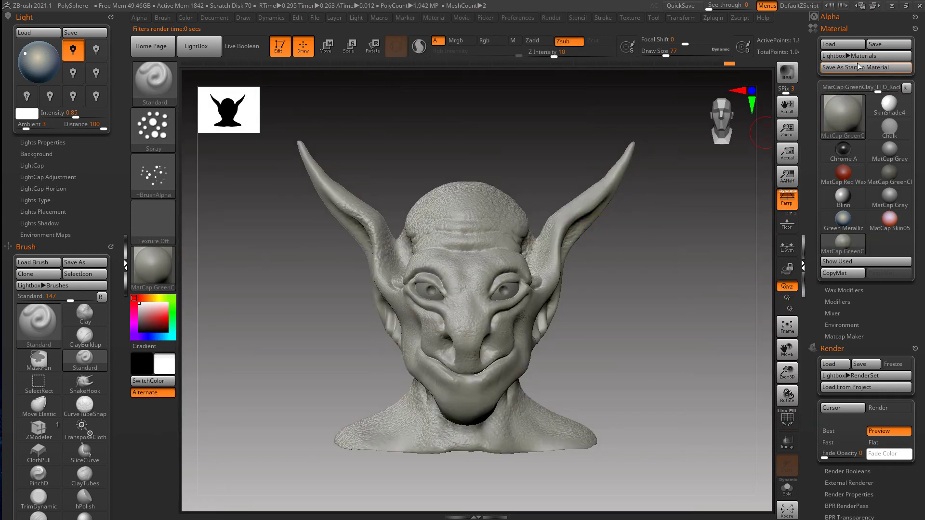
click(787, 73)
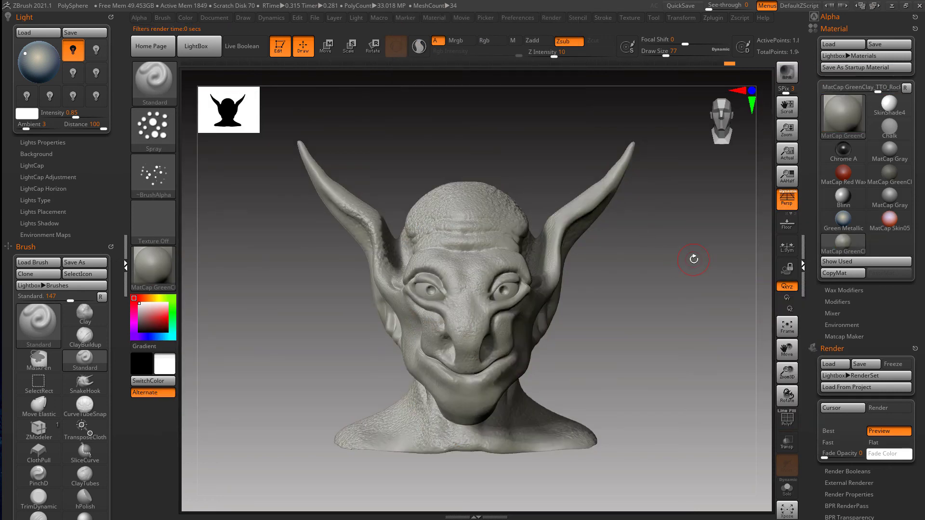
Step: Lower the document background's gradient range for a more even backdrop and render the bust
click(215, 18)
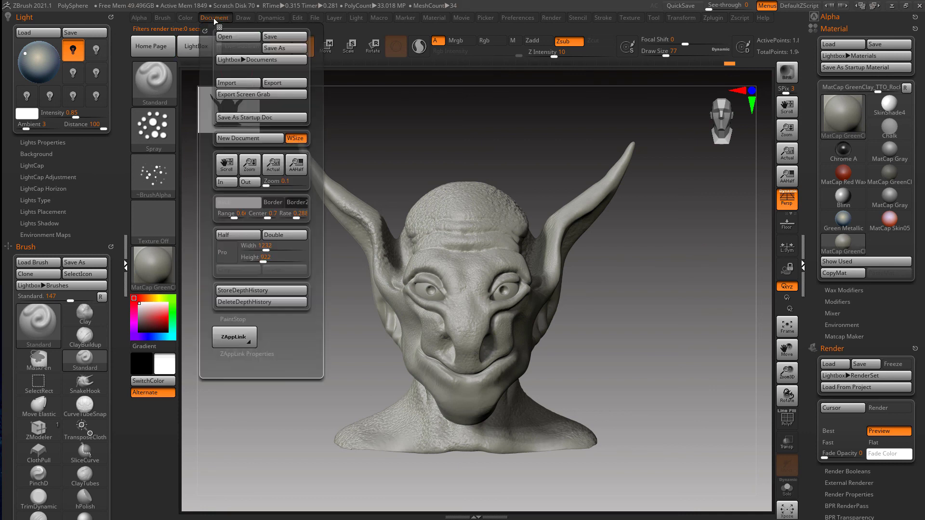
mouse_move(231, 214)
mouse_down()
mouse_move(267, 215)
mouse_move(131, 143)
mouse_move(112, 166)
mouse_move(108, 197)
mouse_move(135, 188)
mouse_move(138, 208)
mouse_up()
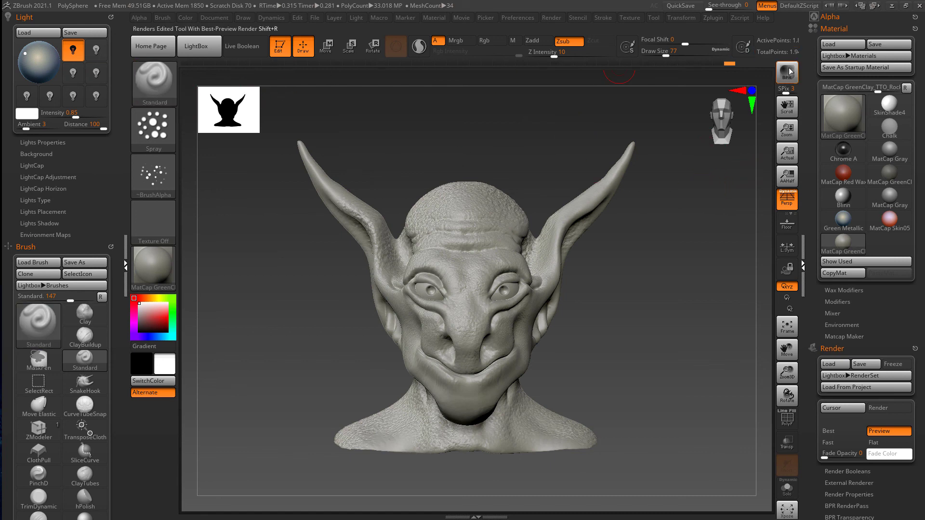
click(788, 73)
Step: Set the global BPR shadow strength to 0.8 and render the bust
click(834, 30)
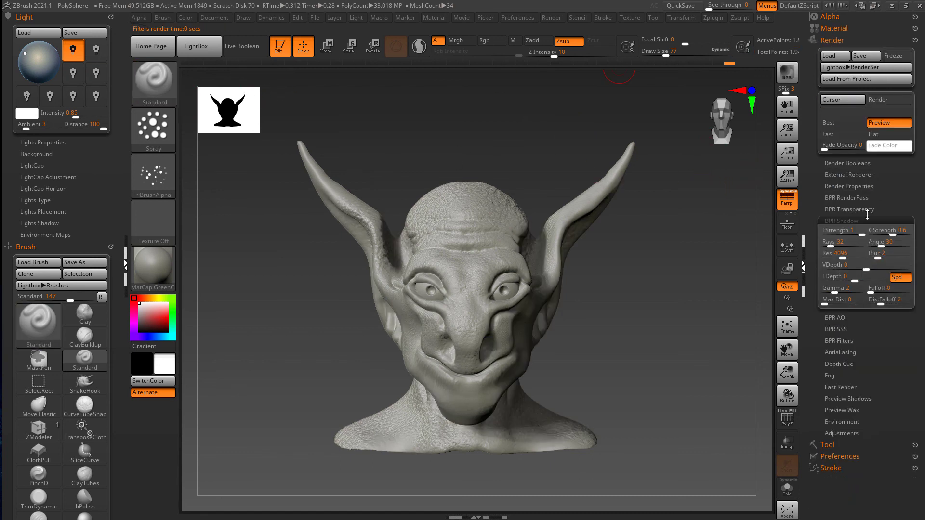
click(894, 235)
drag(894, 235, 901, 235)
click(785, 74)
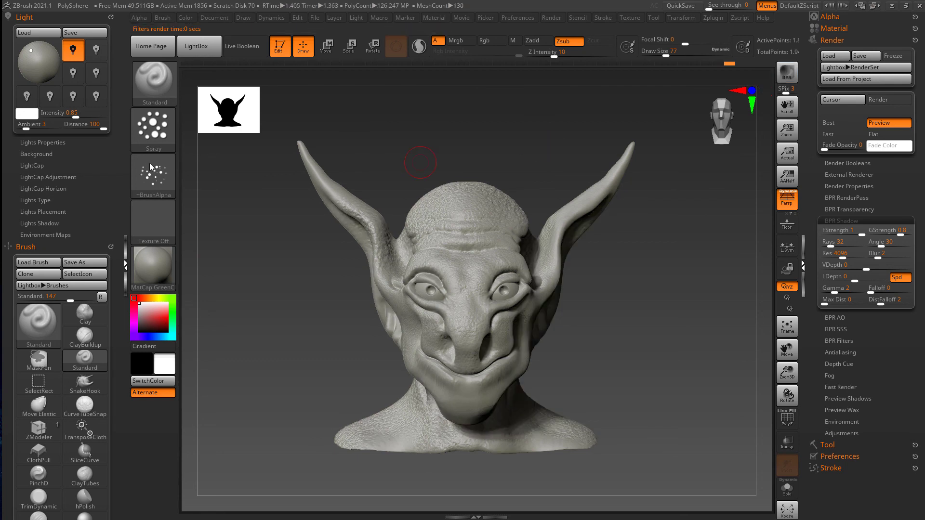
Step: Shift the main light toward the center and then higher on the light sphere, rendering the bust with BPR after each move
drag(30, 55, 36, 57)
click(787, 73)
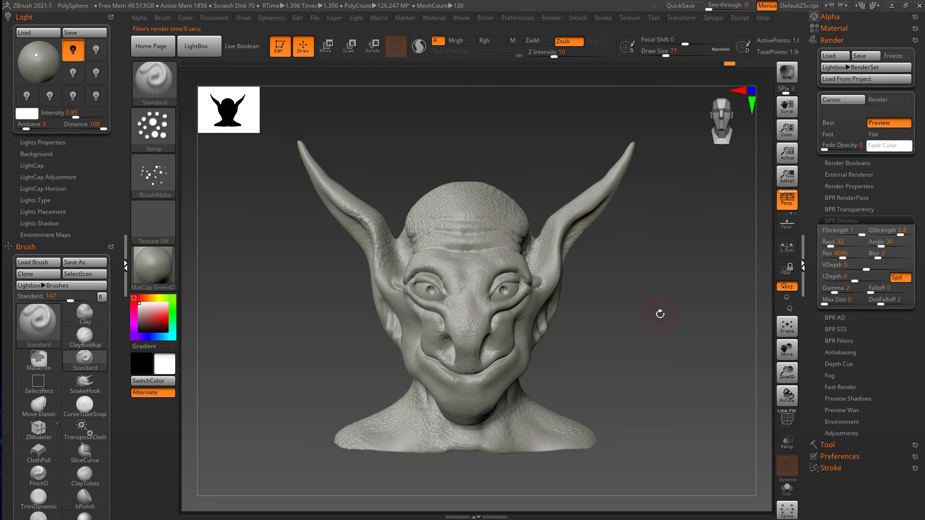
drag(36, 55, 33, 47)
click(786, 73)
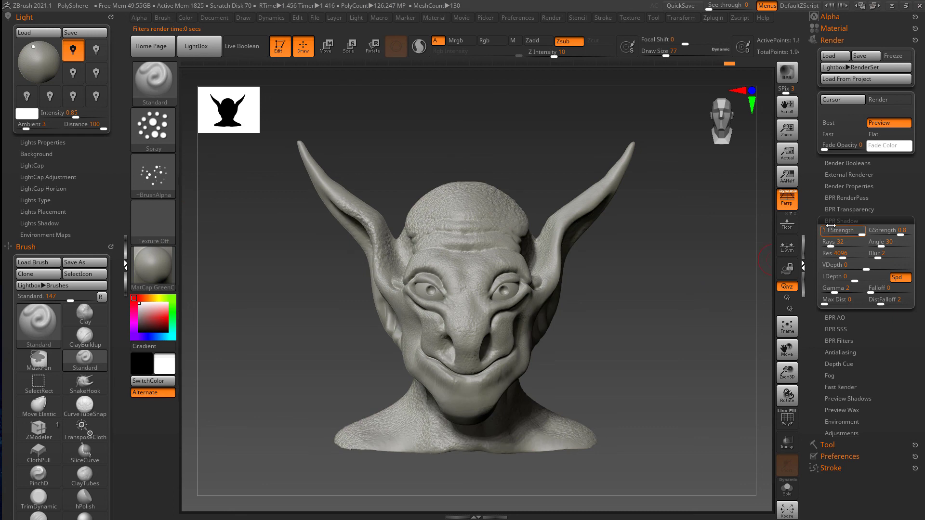
Step: Enable SmoothNormals and AOcclusion in the render properties
click(847, 186)
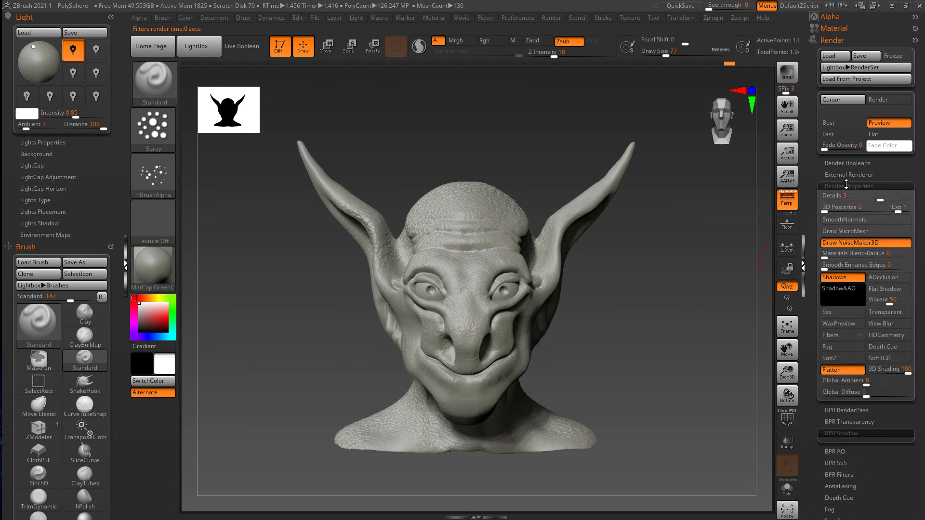
click(846, 219)
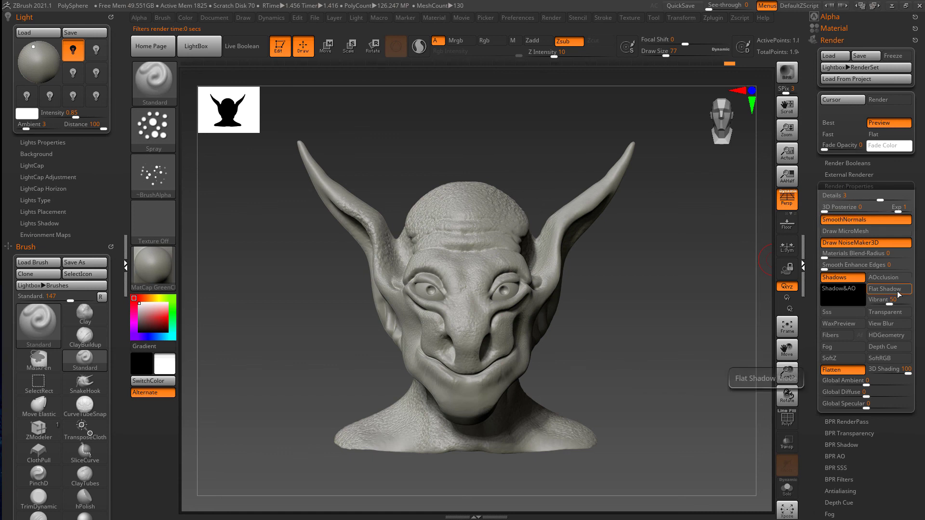
click(885, 278)
click(846, 184)
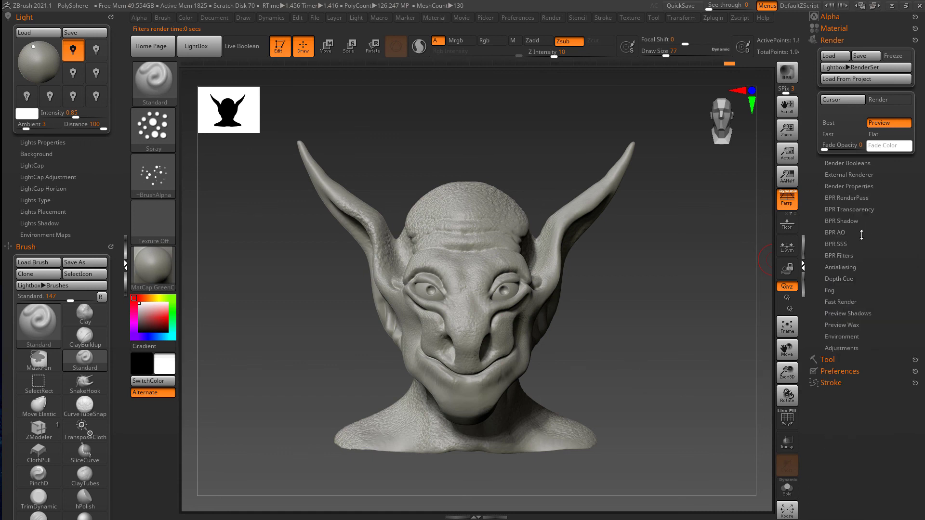
Step: Set the global BPR ambient occlusion strength to 0.7 and render the bust
click(838, 233)
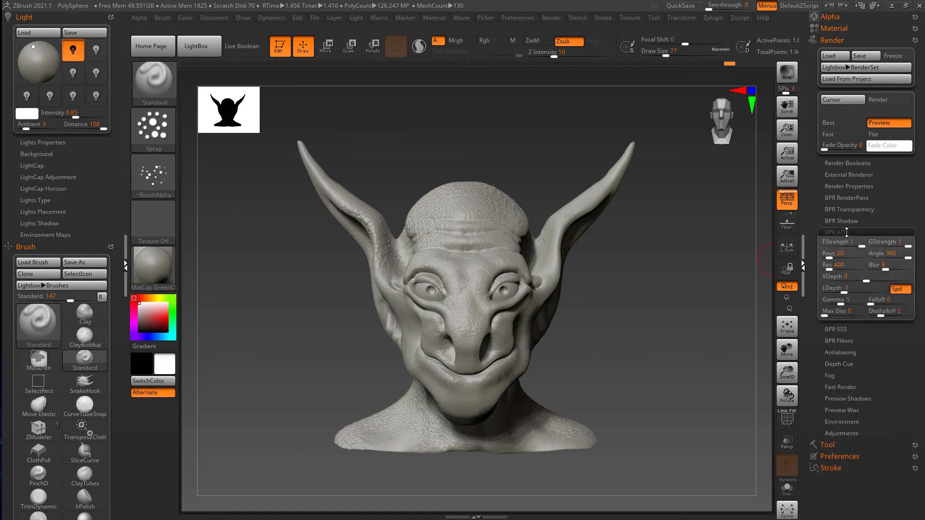
click(889, 241)
text(.)
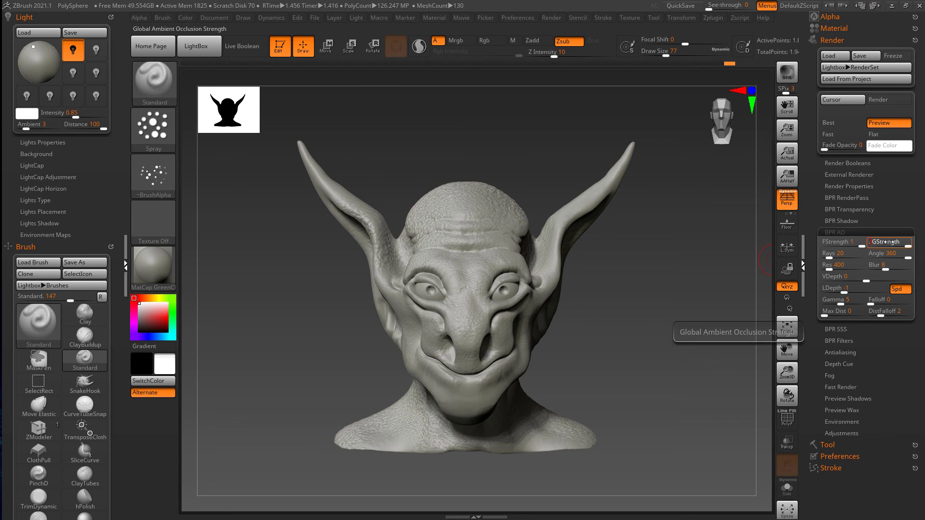
text(7)
key(Return)
click(786, 72)
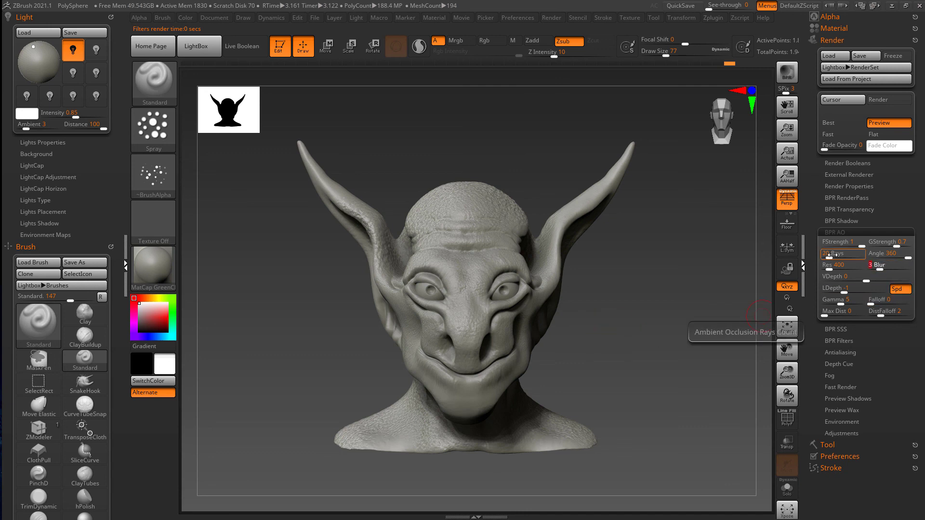
Step: Set the BPR ambient occlusion blur to 3 and render the bust, then rotate it slightly and render again
click(787, 73)
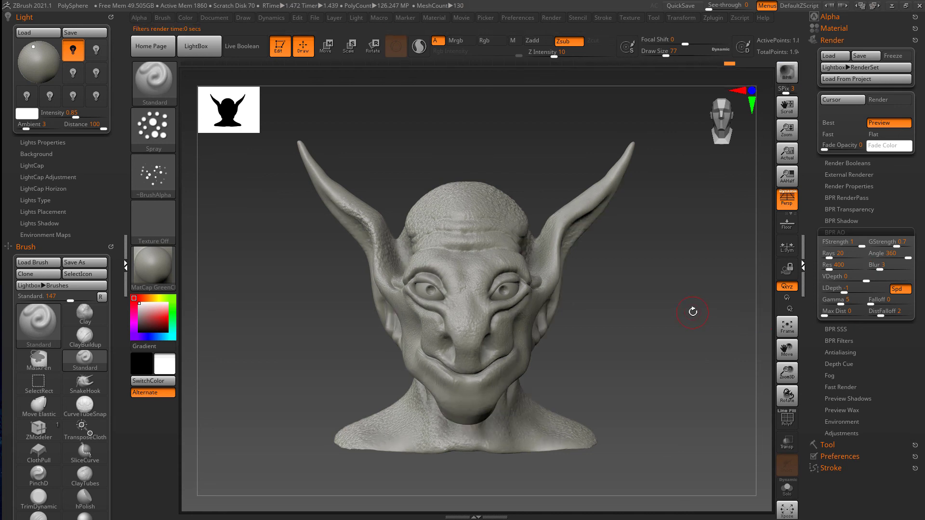
drag(677, 306, 667, 306)
key(shift+r)
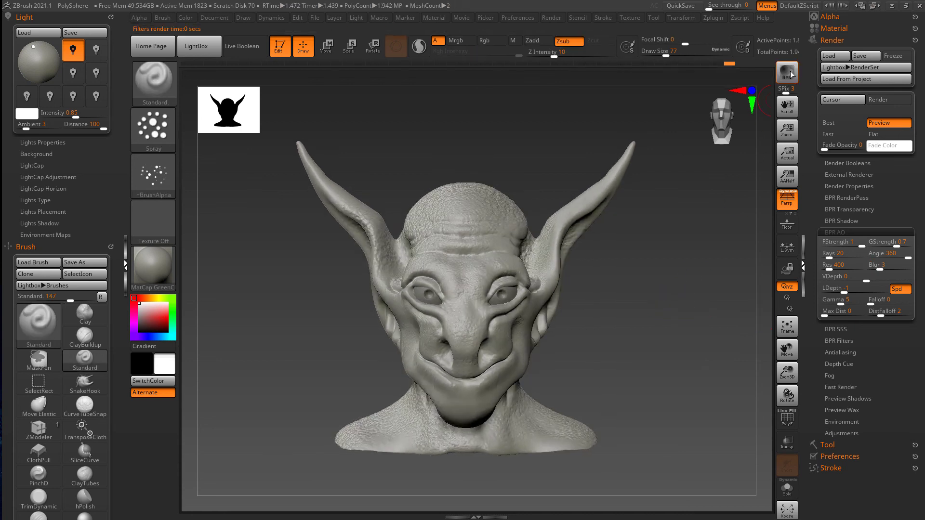